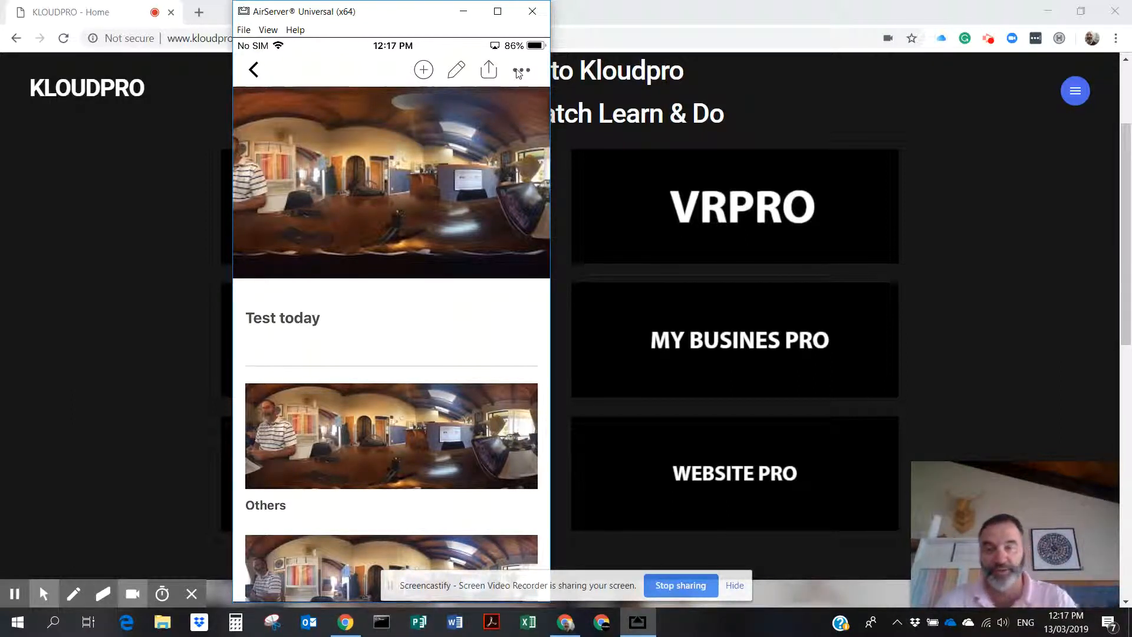
# Review the tour in the mirrored iStaging app, then close the AirServer mirroring window.
pyautogui.click(457, 72)
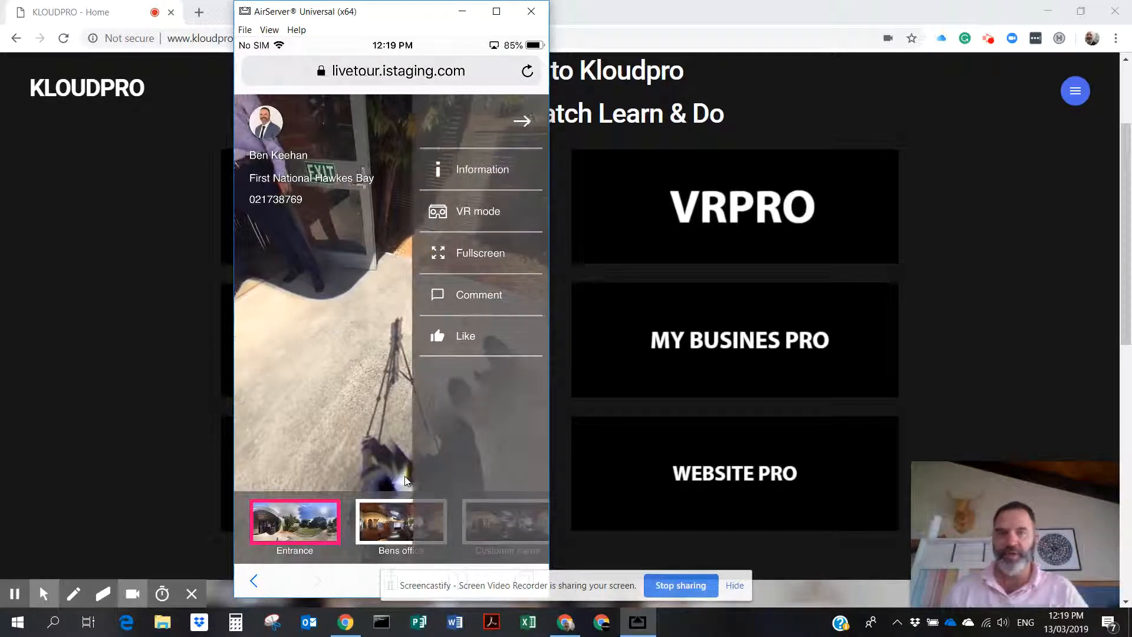
pyautogui.click(532, 11)
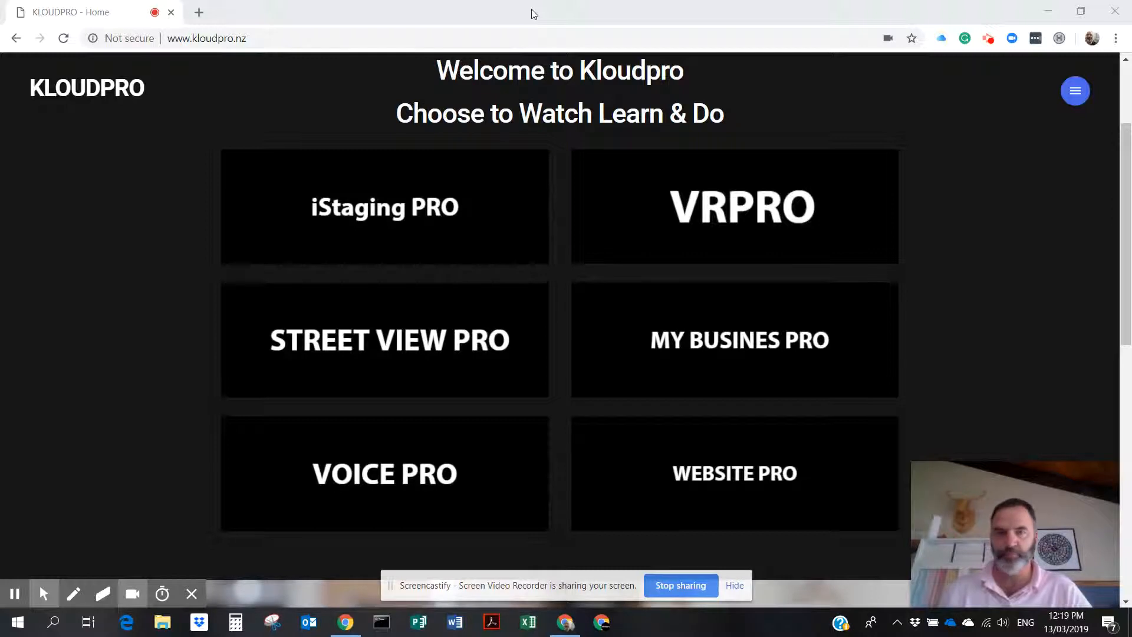
# Load the iStaging website in a new tab, sign in with a linked social account, and open the VR Editor.
pyautogui.click(199, 12)
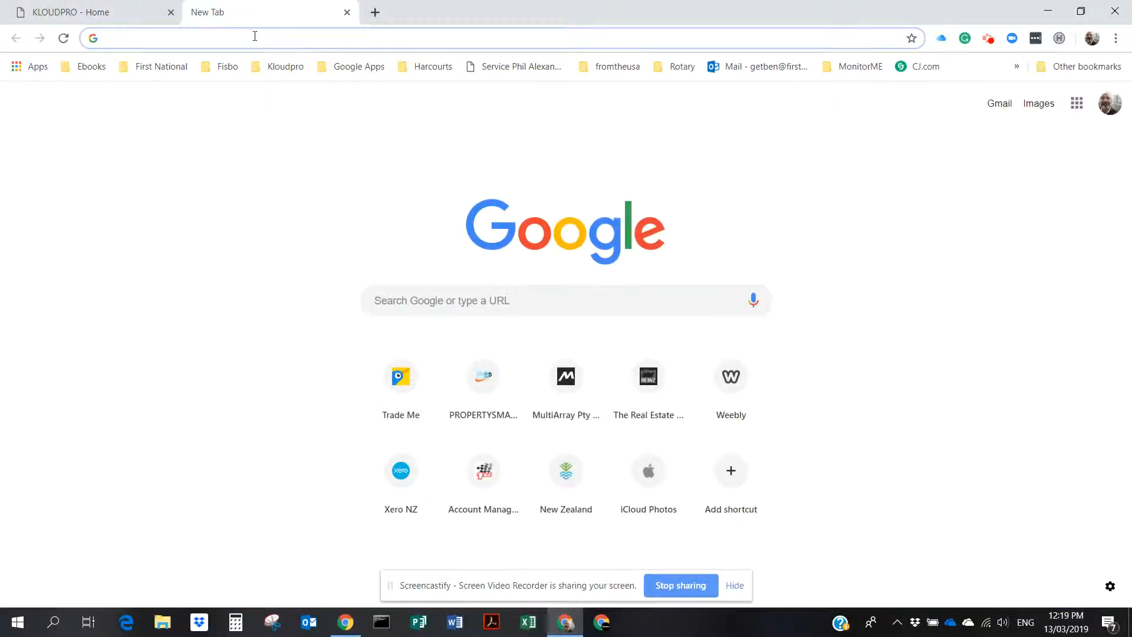
pyautogui.write('istag')
pyautogui.press('Return')
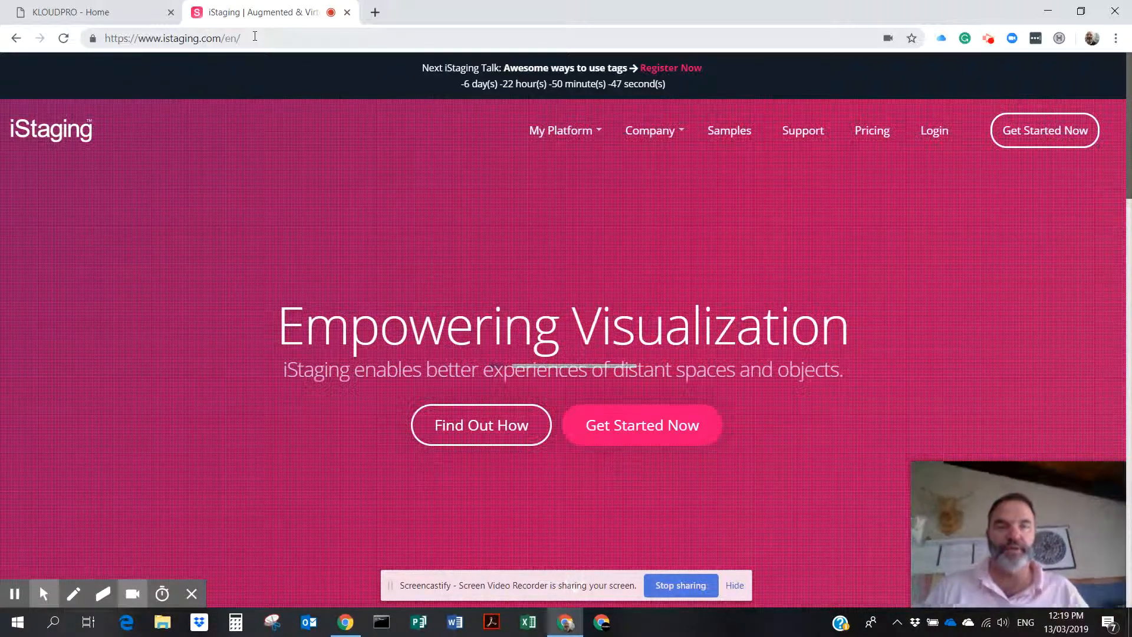
pyautogui.click(939, 138)
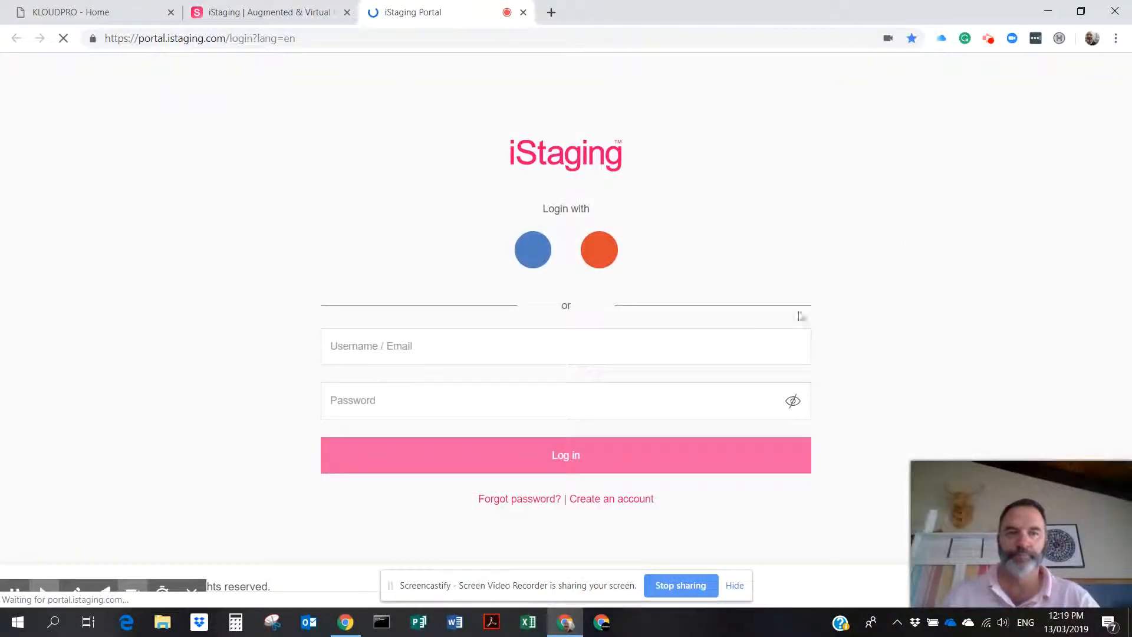
pyautogui.click(537, 252)
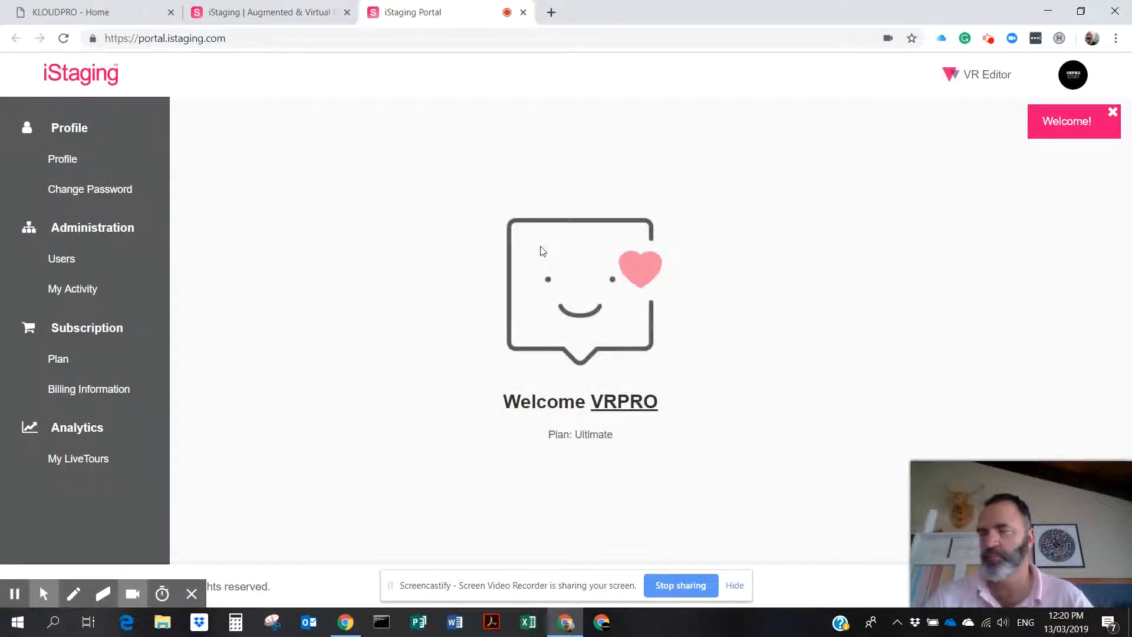
pyautogui.click(986, 77)
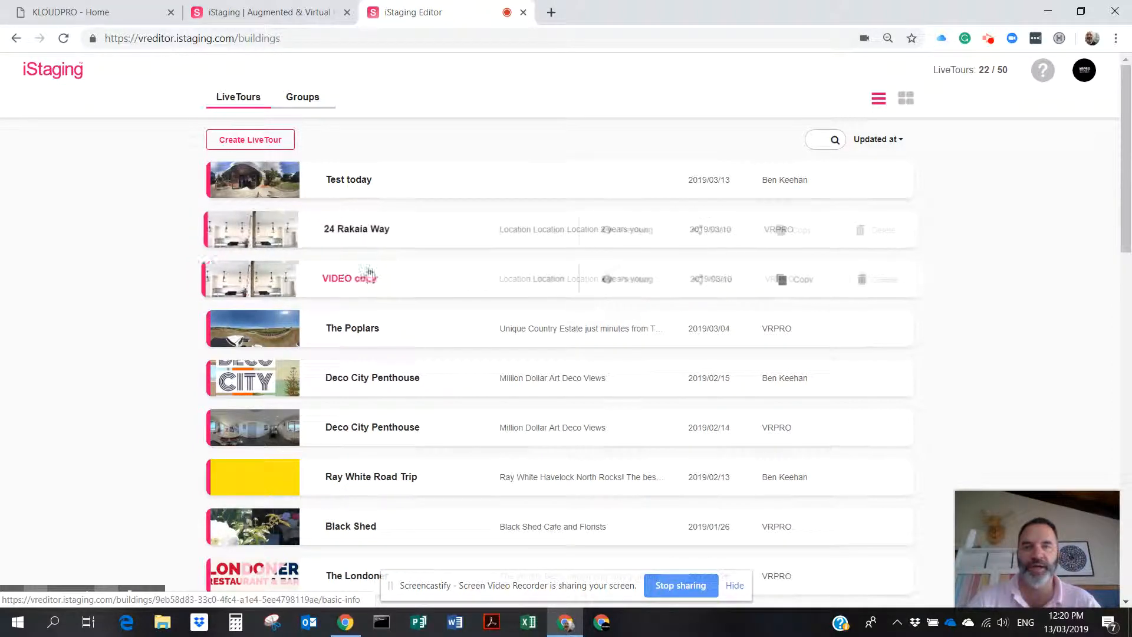
# Open the VIDEO copy tour's basic info and rename it using the text 'Copy 2'.
pyautogui.click(342, 282)
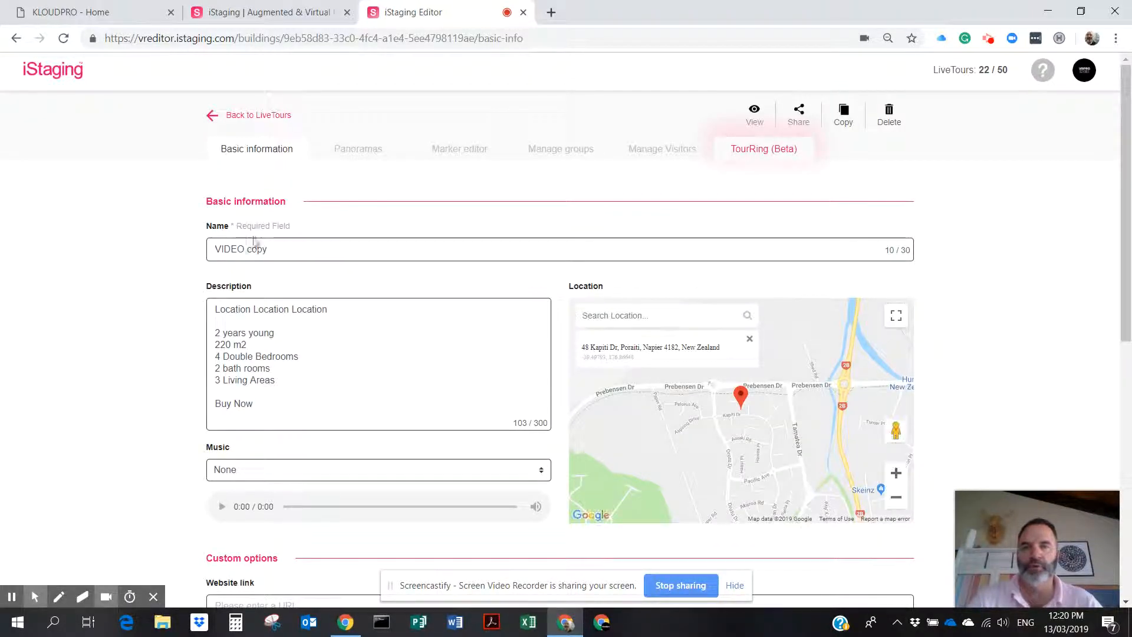
pyautogui.click(282, 251)
pyautogui.press('BackSpace')
pyautogui.press('BackSpace')
pyautogui.press('BackSpace')
pyautogui.press('BackSpace')
pyautogui.press('BackSpace')
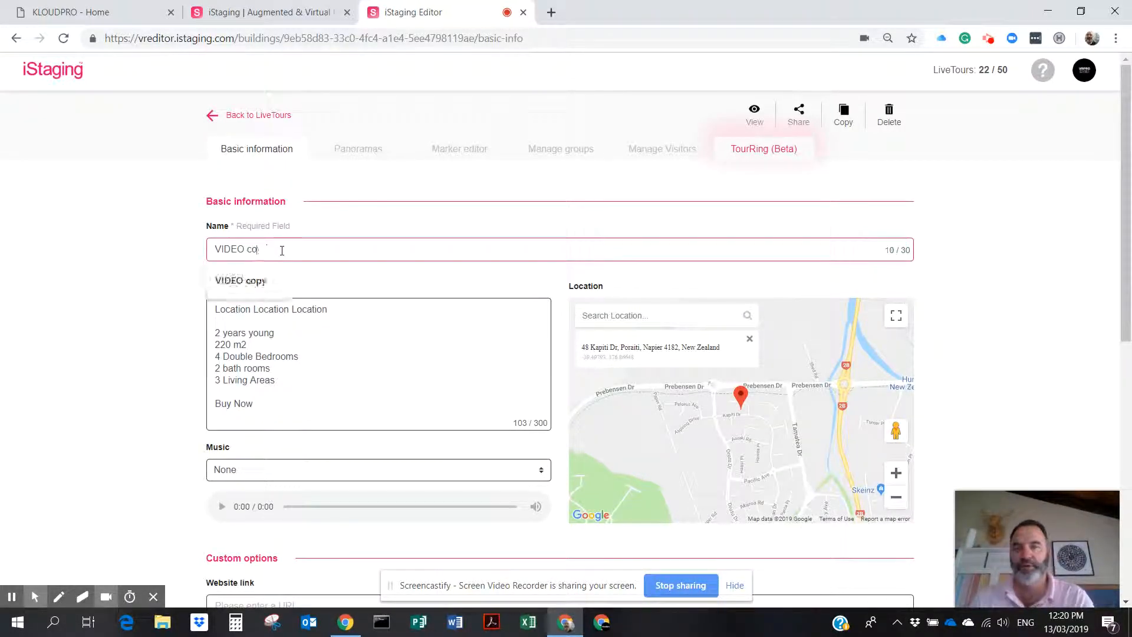
pyautogui.press('BackSpace')
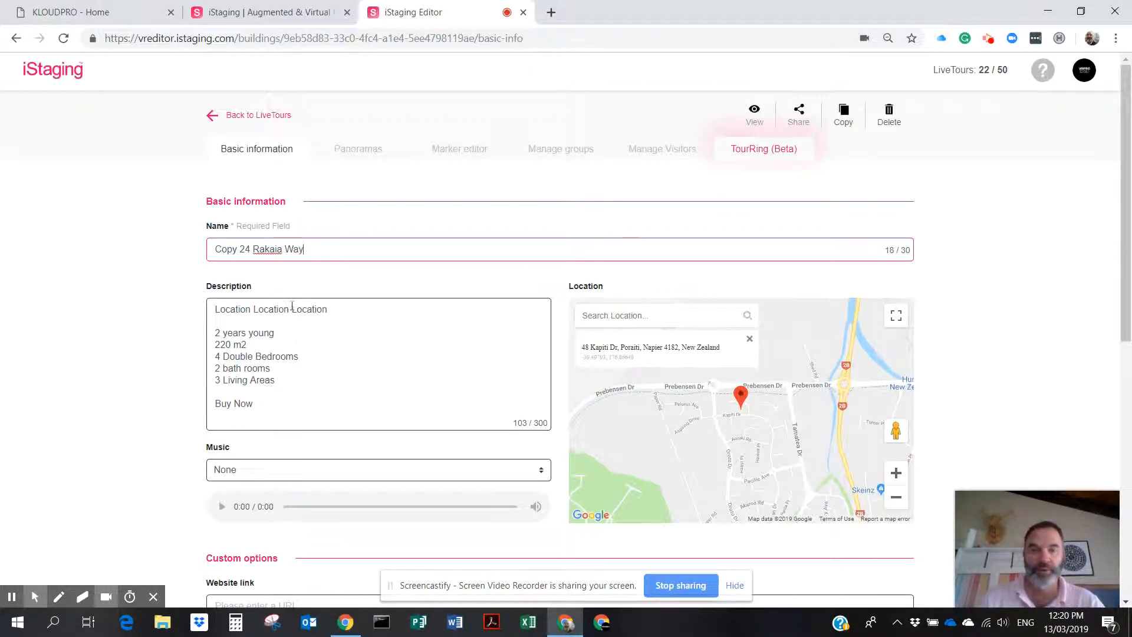
# Enter the agent's website address as the Website link and save the tour info.
pyautogui.click(634, 322)
pyautogui.scroll(-1, 655, 370)
pyautogui.scroll(-1, 656, 370)
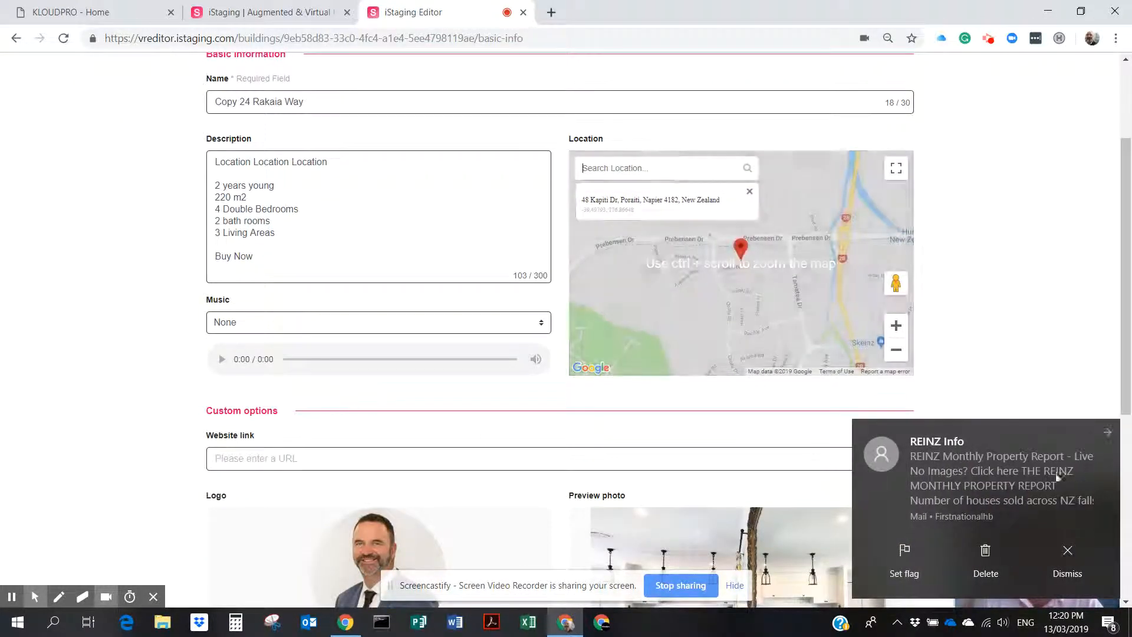
pyautogui.scroll(-2, 262, 447)
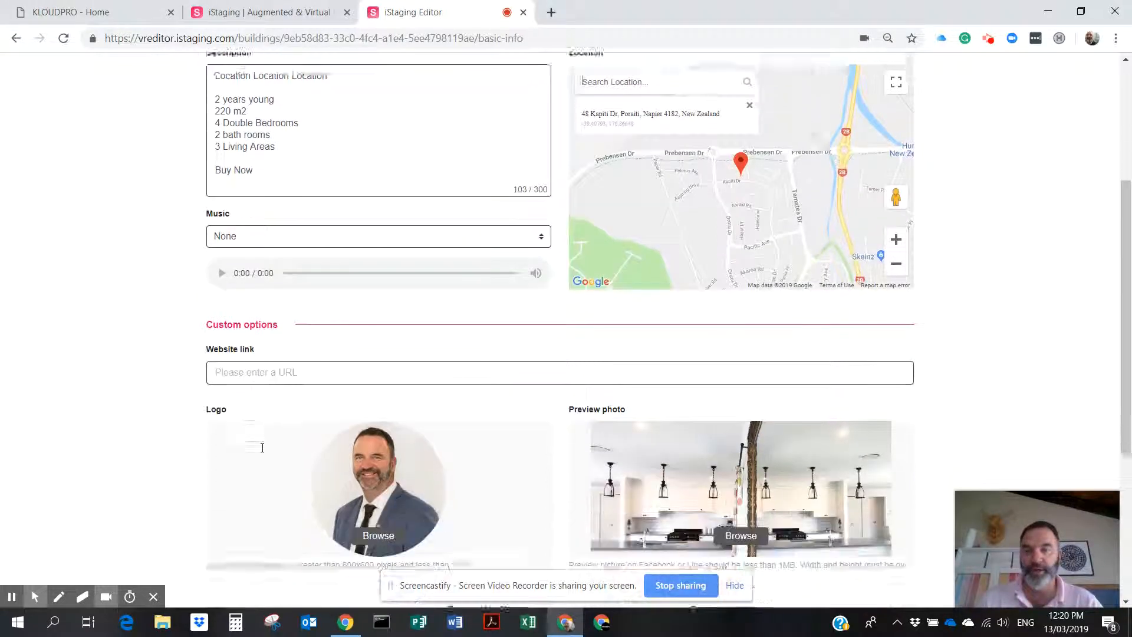
pyautogui.click(235, 310)
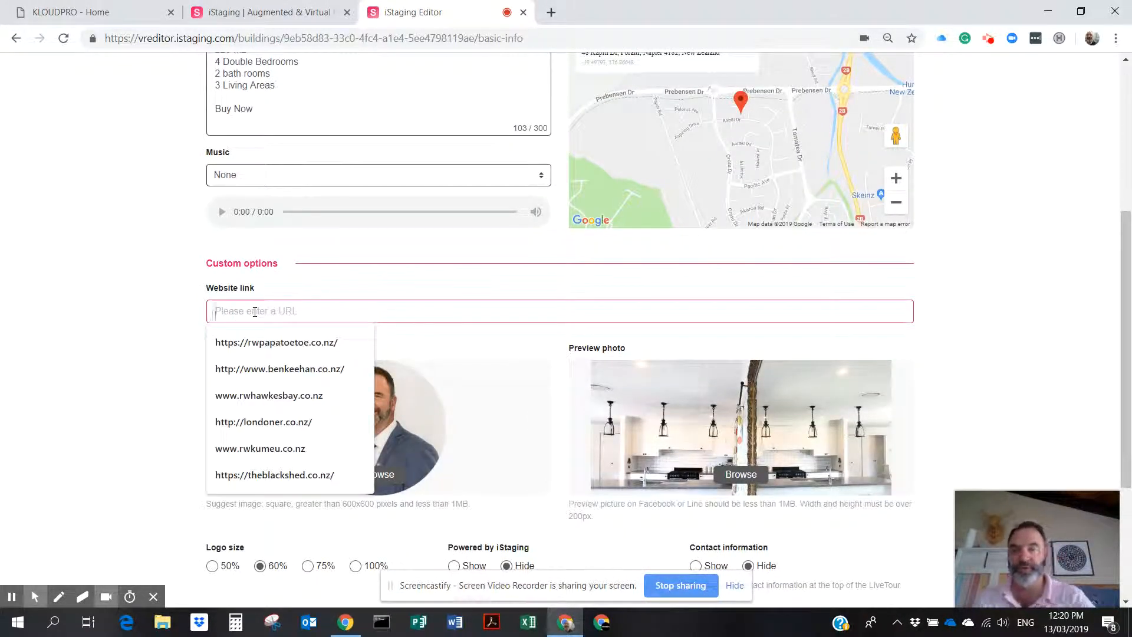
pyautogui.write('www')
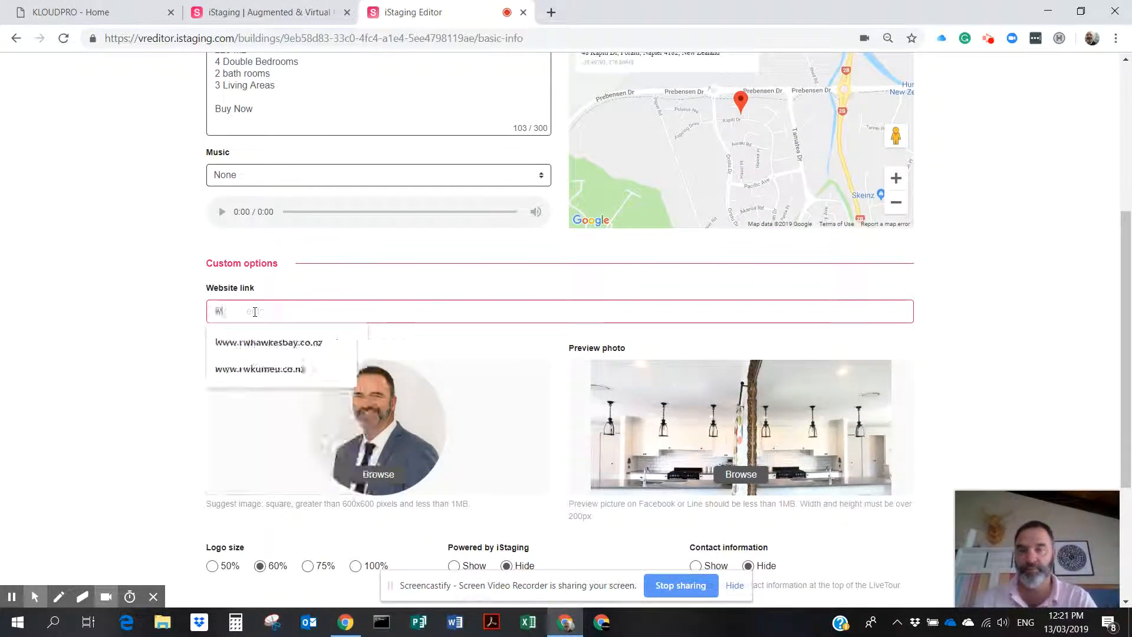
pyautogui.write('.be')
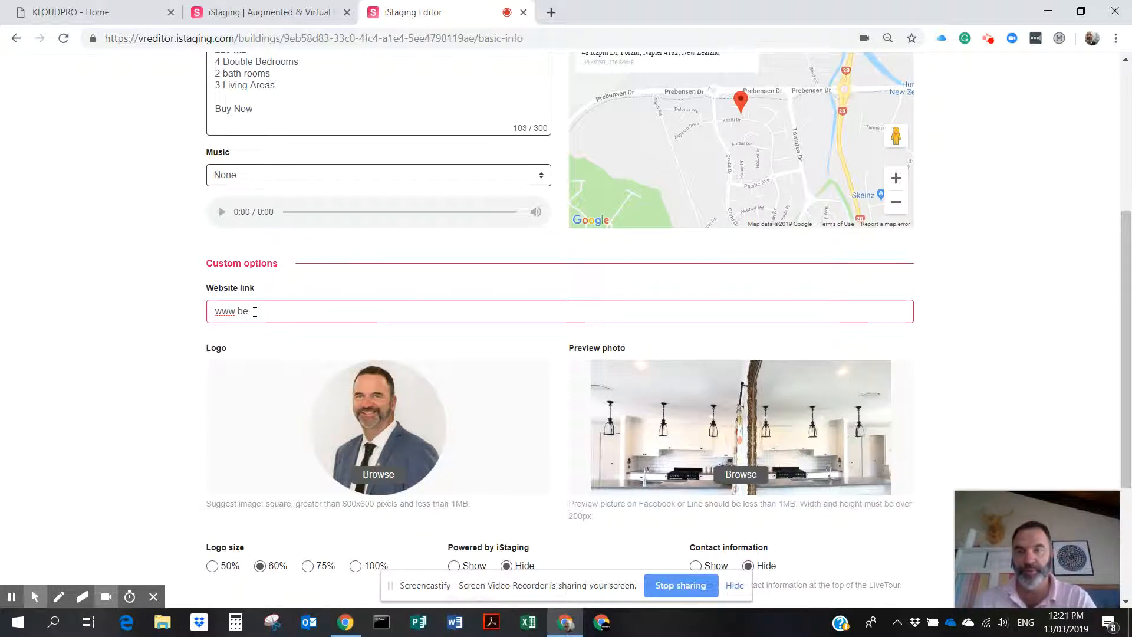
pyautogui.write('nkeehan.co.nz')
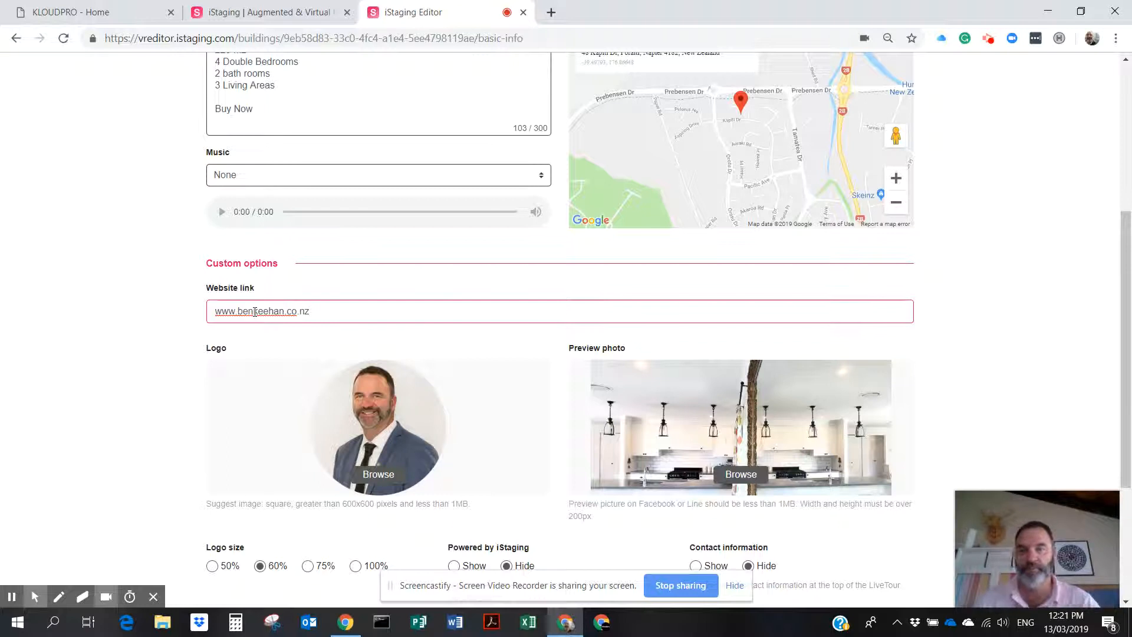
pyautogui.scroll(-3, 114, 364)
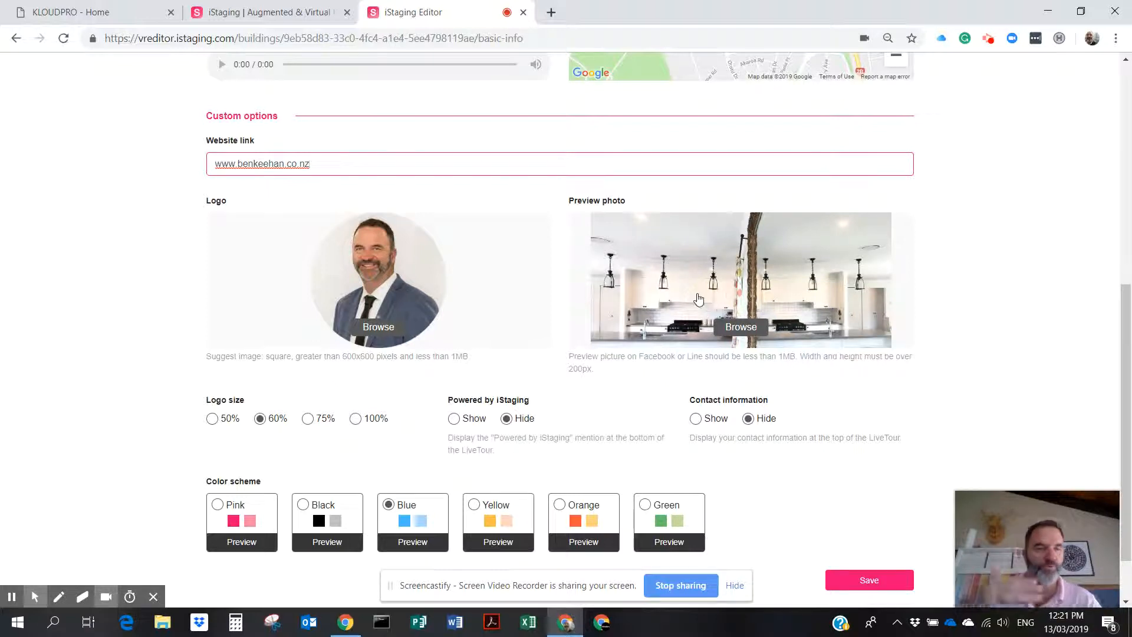
pyautogui.scroll(-2, 695, 330)
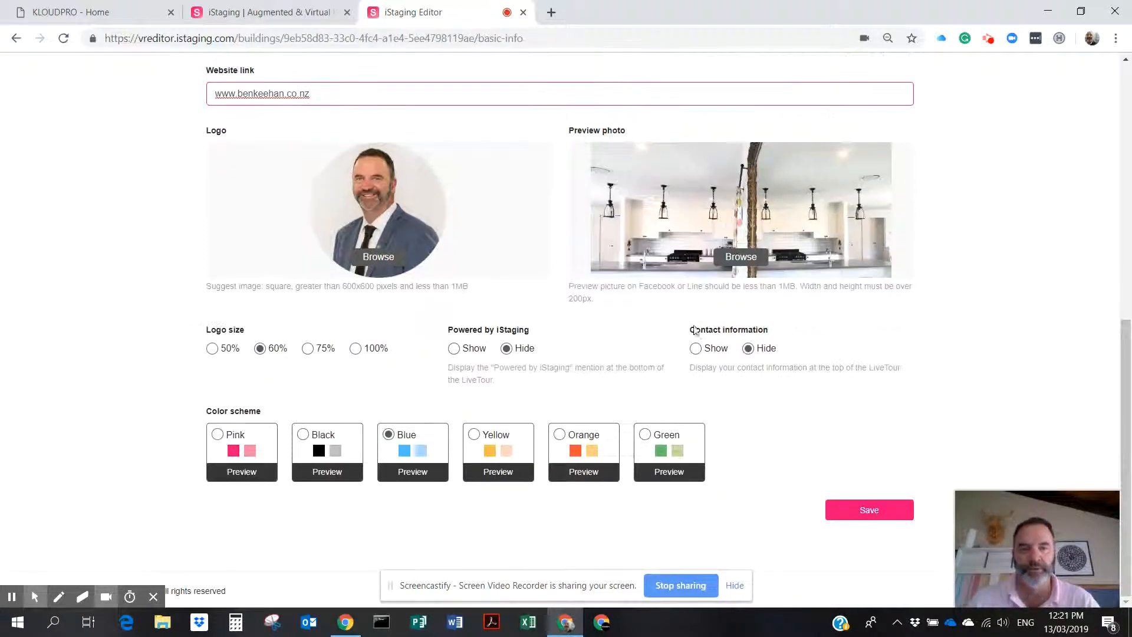
pyautogui.click(873, 510)
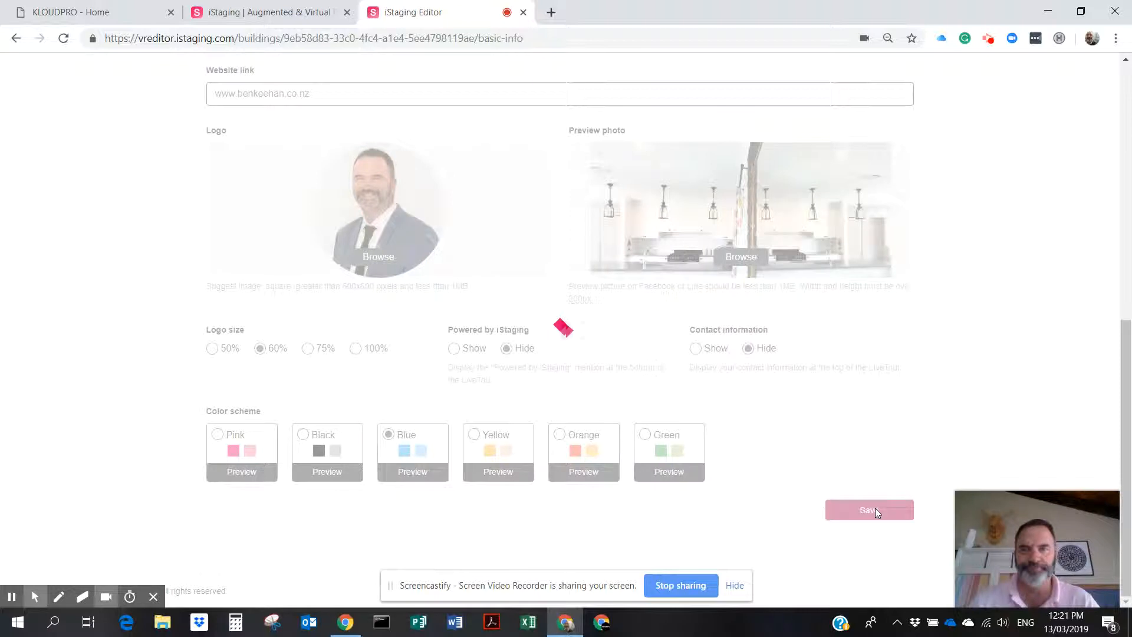
pyautogui.scroll(5, 946, 406)
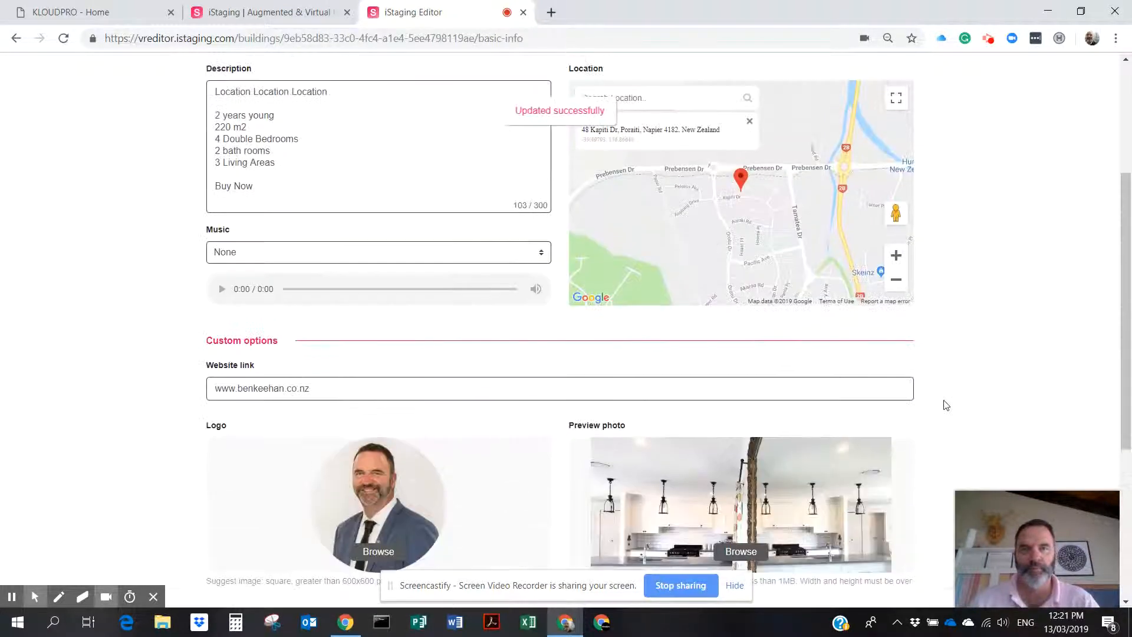
pyautogui.scroll(4, 946, 405)
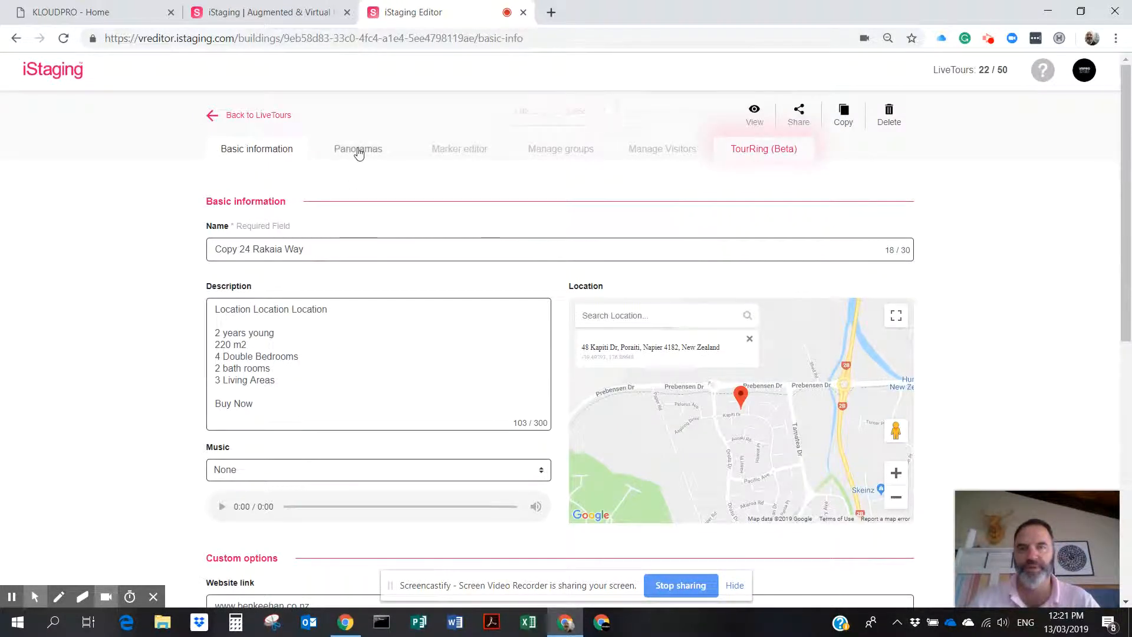
# Browse the tour's 19 panoramas, Entrance through Scullery, then return to the top of the list.
pyautogui.click(358, 151)
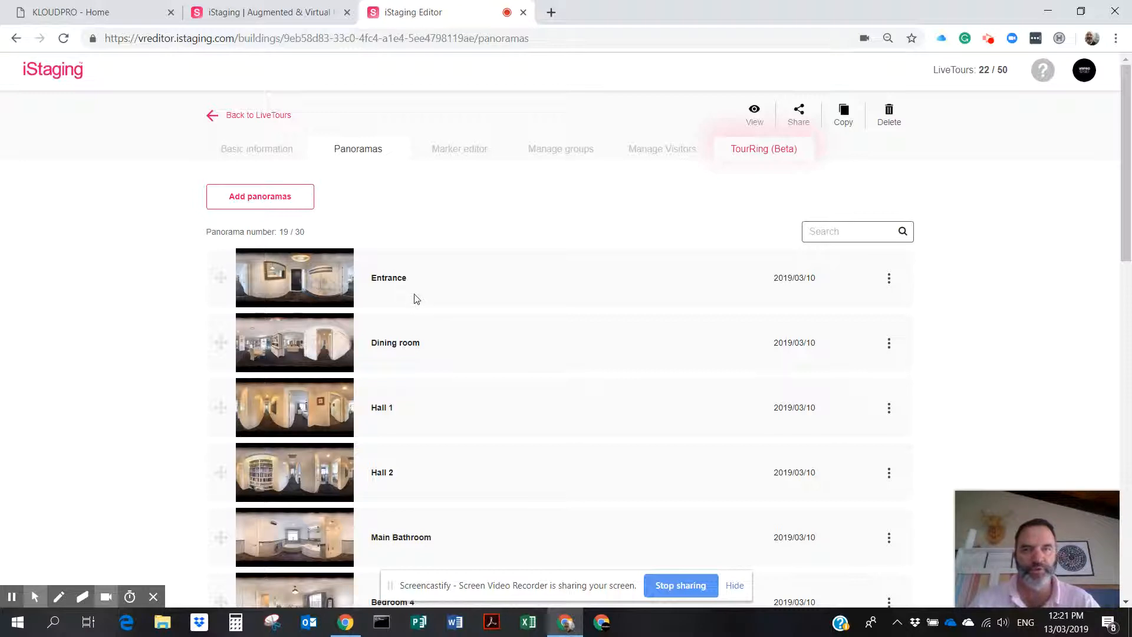
pyautogui.scroll(-3, 415, 299)
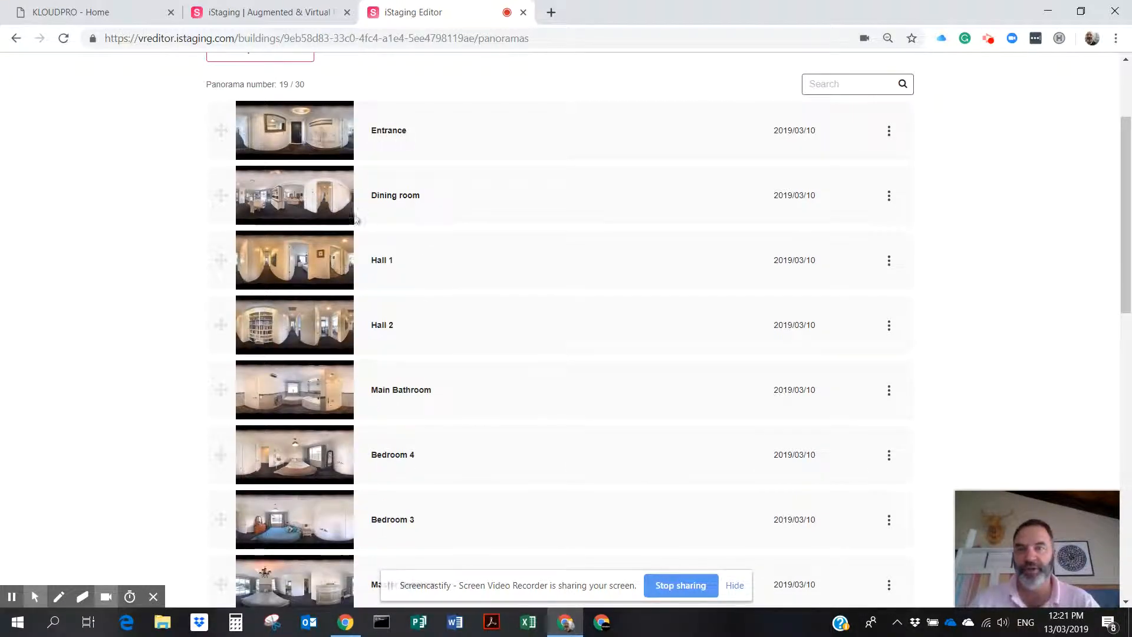
pyautogui.scroll(-2, 391, 334)
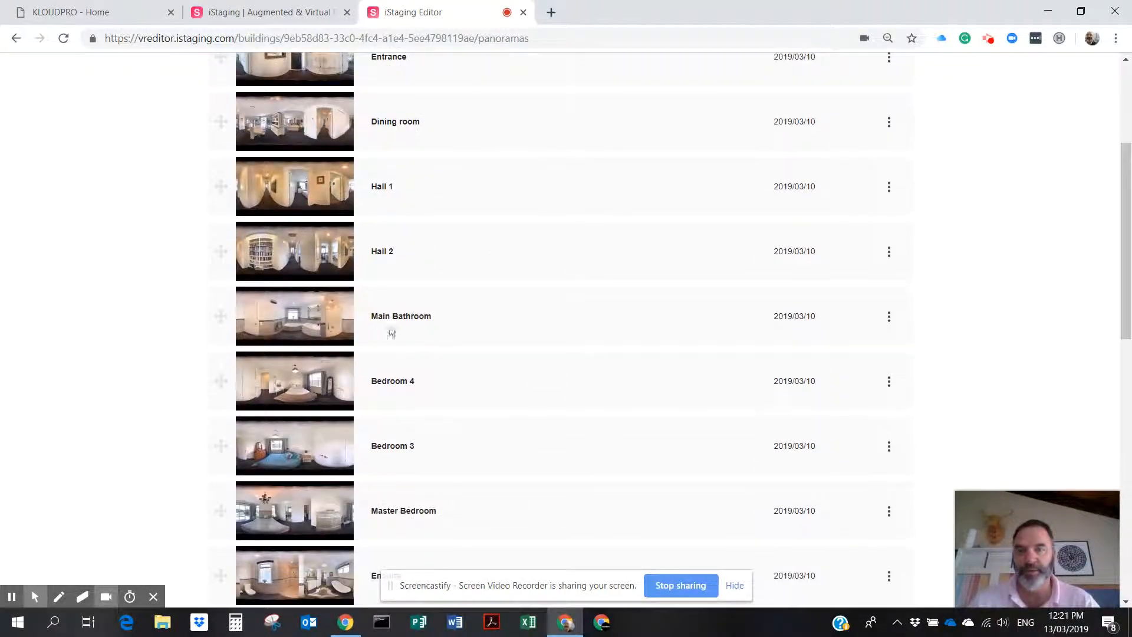
pyautogui.scroll(-1, 403, 328)
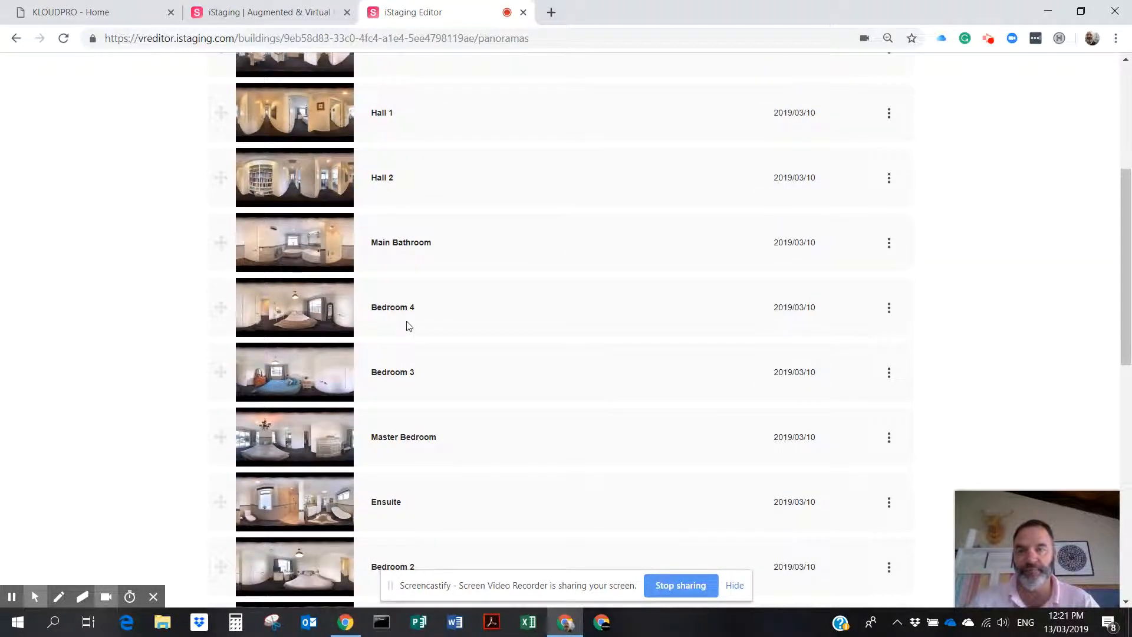
pyautogui.scroll(-1, 407, 326)
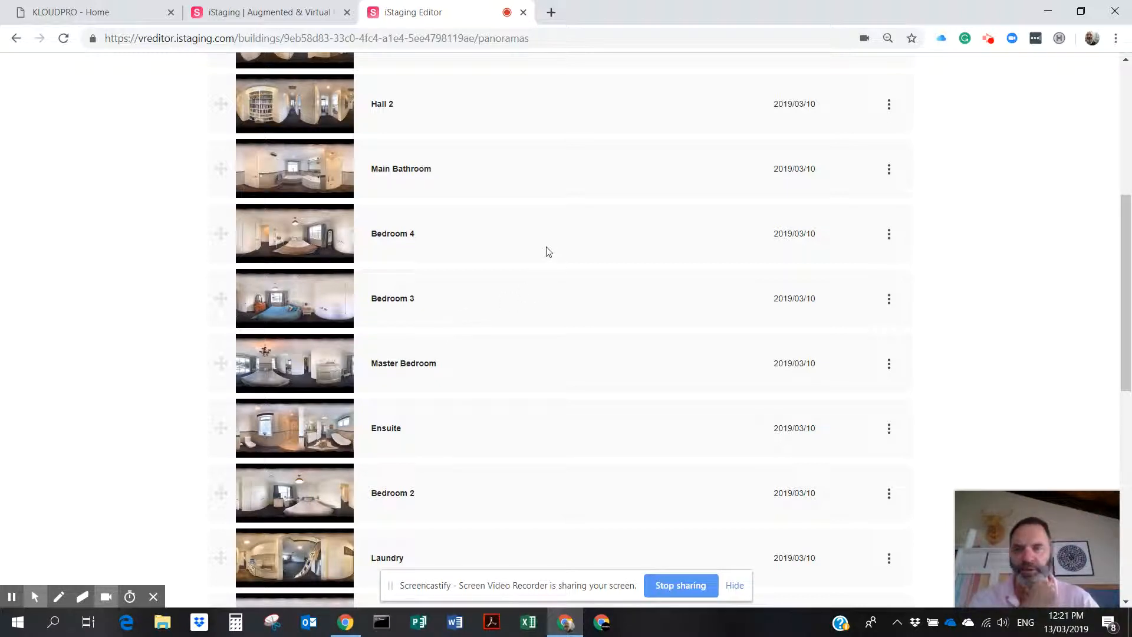
pyautogui.scroll(-3, 548, 252)
pyautogui.scroll(-1, 549, 252)
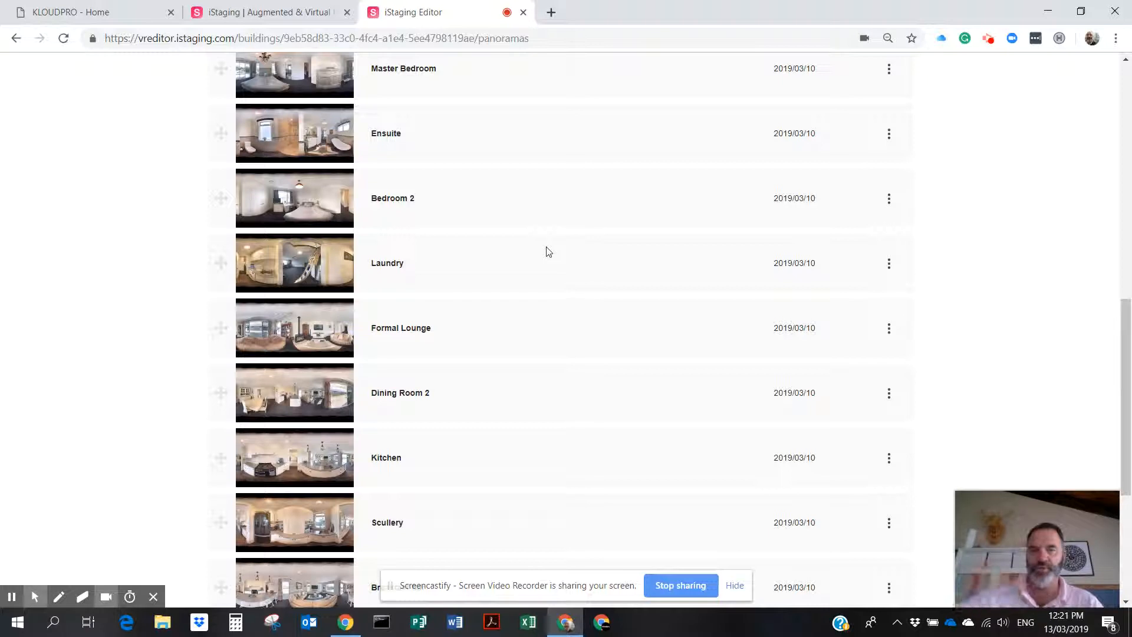
pyautogui.click(736, 587)
pyautogui.scroll(7, 622, 363)
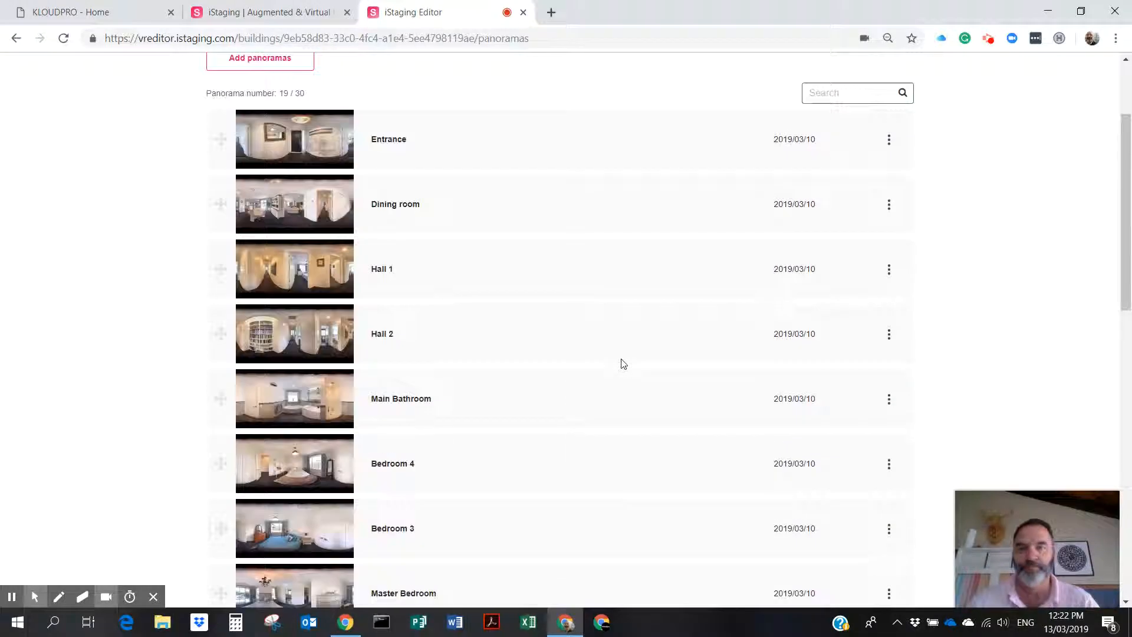
pyautogui.scroll(3, 623, 364)
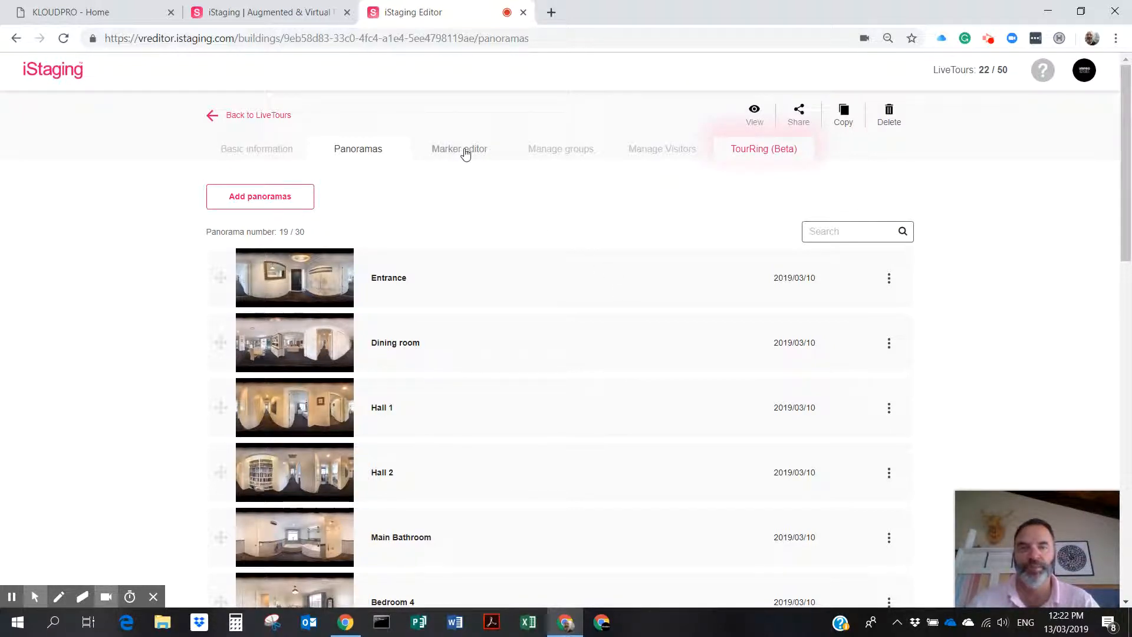
pyautogui.moveTo(324, 289)
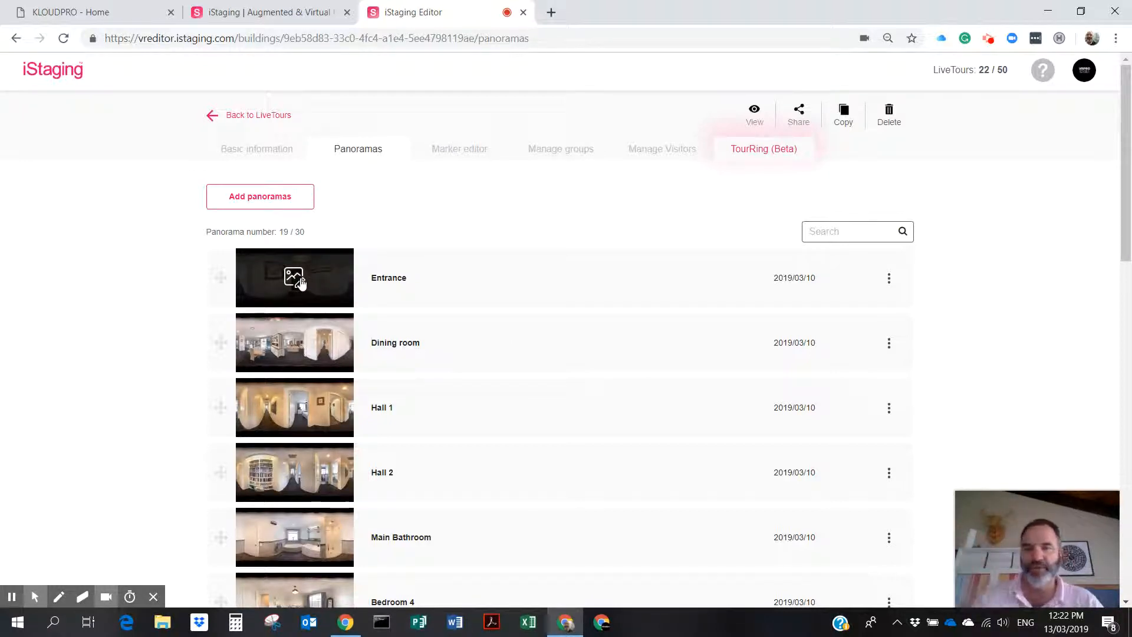
# In the Marker editor, set the Entrance default view centred down the hallway and save the rotation.
pyautogui.click(467, 153)
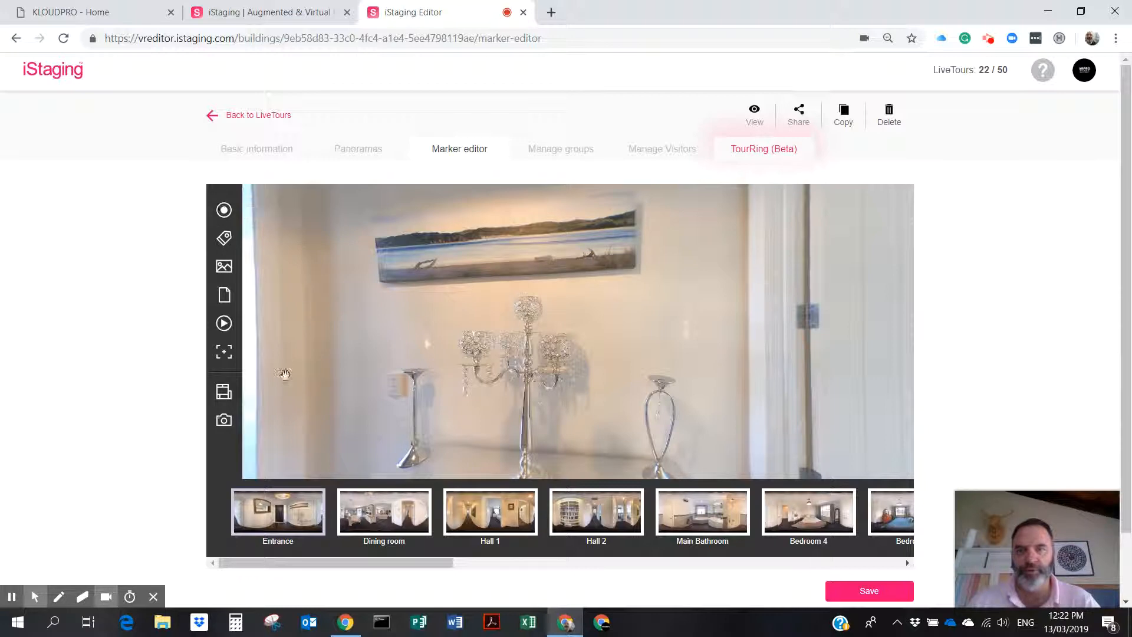
pyautogui.moveTo(706, 297); pyautogui.dragTo(389, 306)
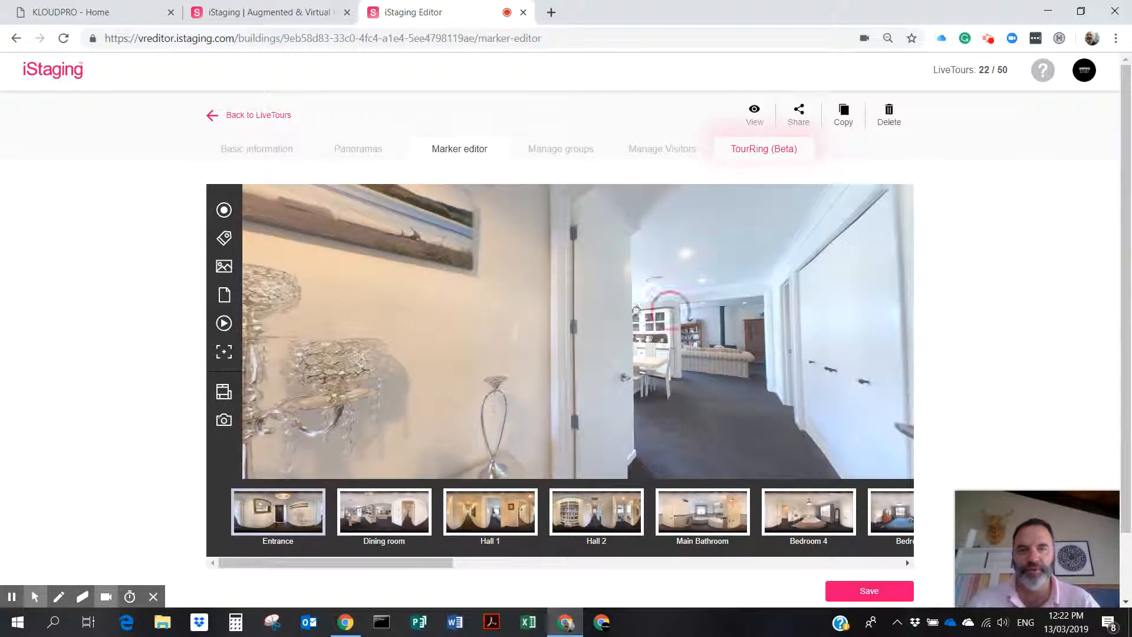
pyautogui.moveTo(670, 306); pyautogui.dragTo(440, 298)
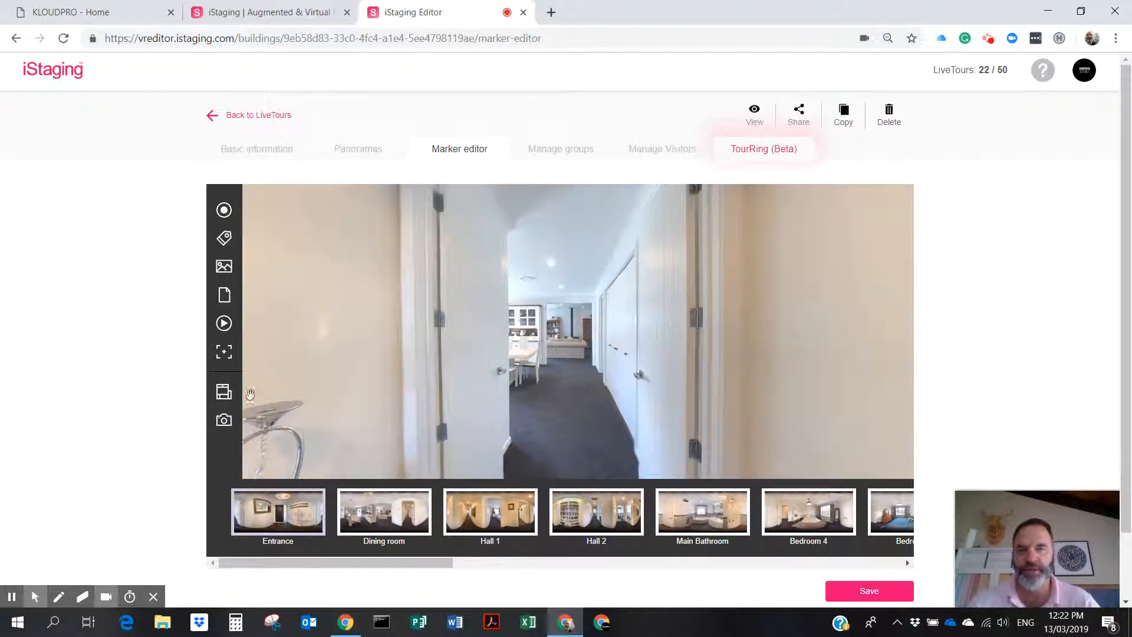
pyautogui.click(224, 351)
pyautogui.moveTo(666, 345); pyautogui.dragTo(316, 344)
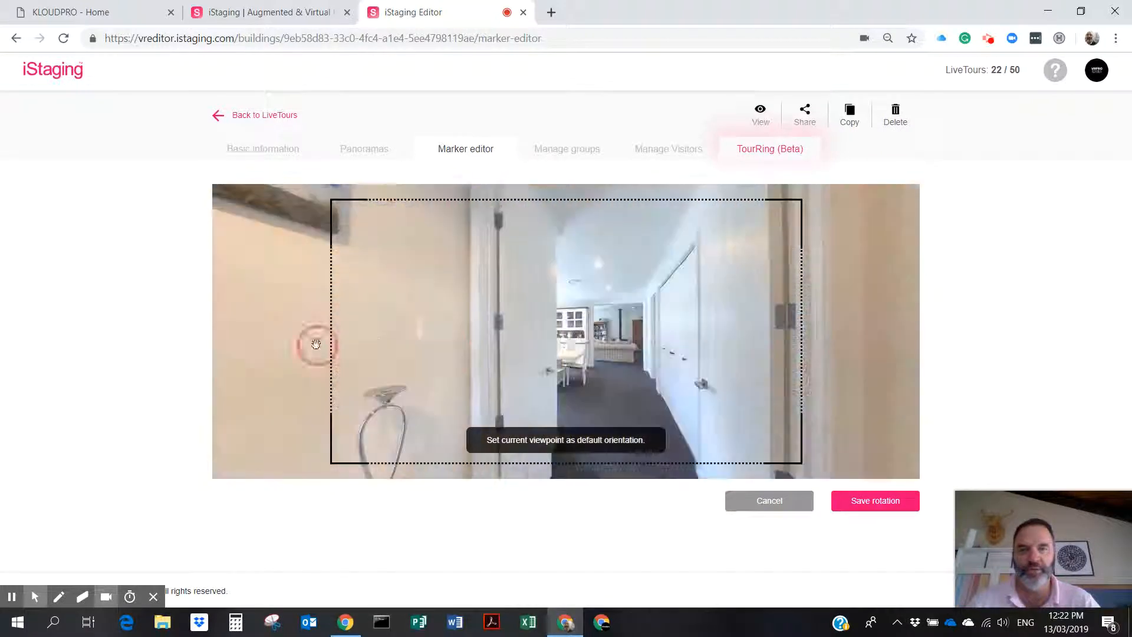
pyautogui.moveTo(581, 344); pyautogui.dragTo(447, 342)
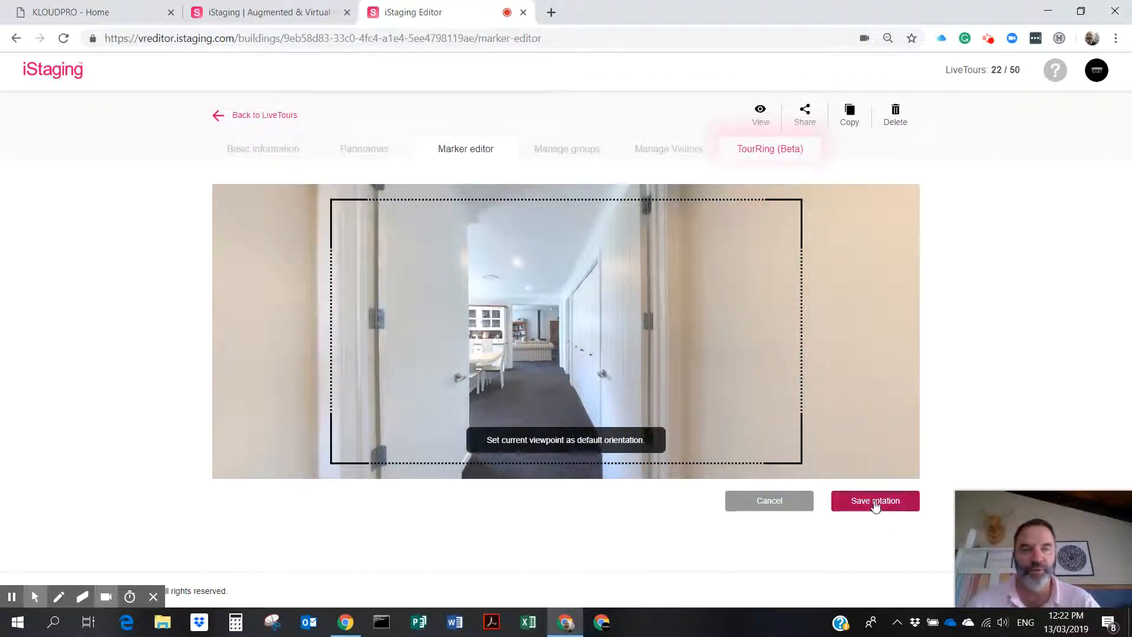
pyautogui.click(874, 500)
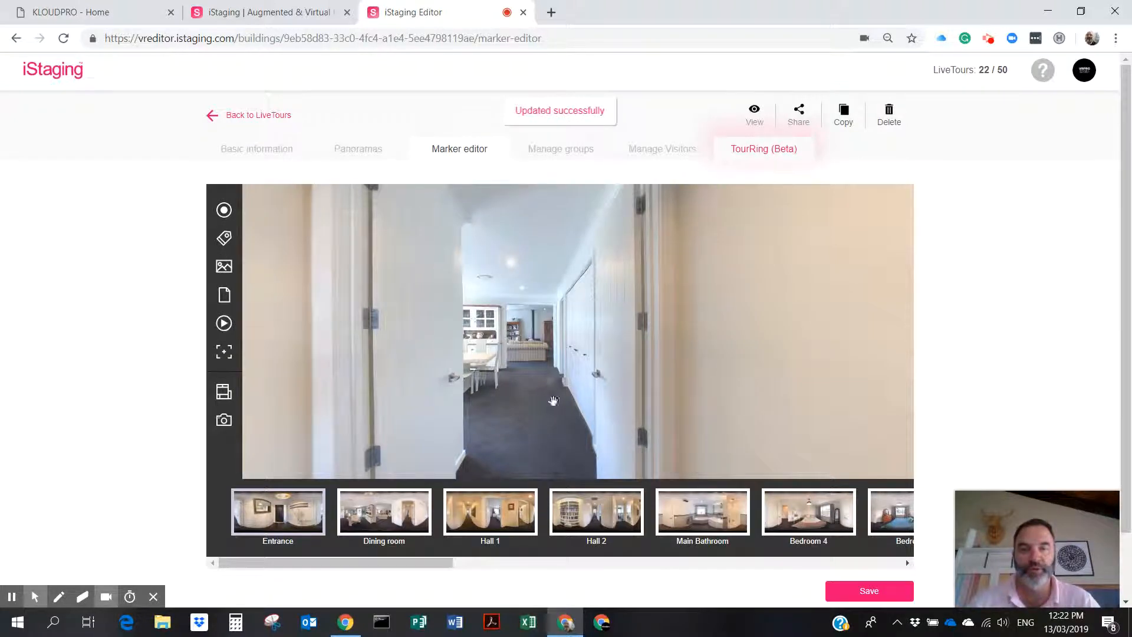
pyautogui.moveTo(553, 401); pyautogui.dragTo(576, 362)
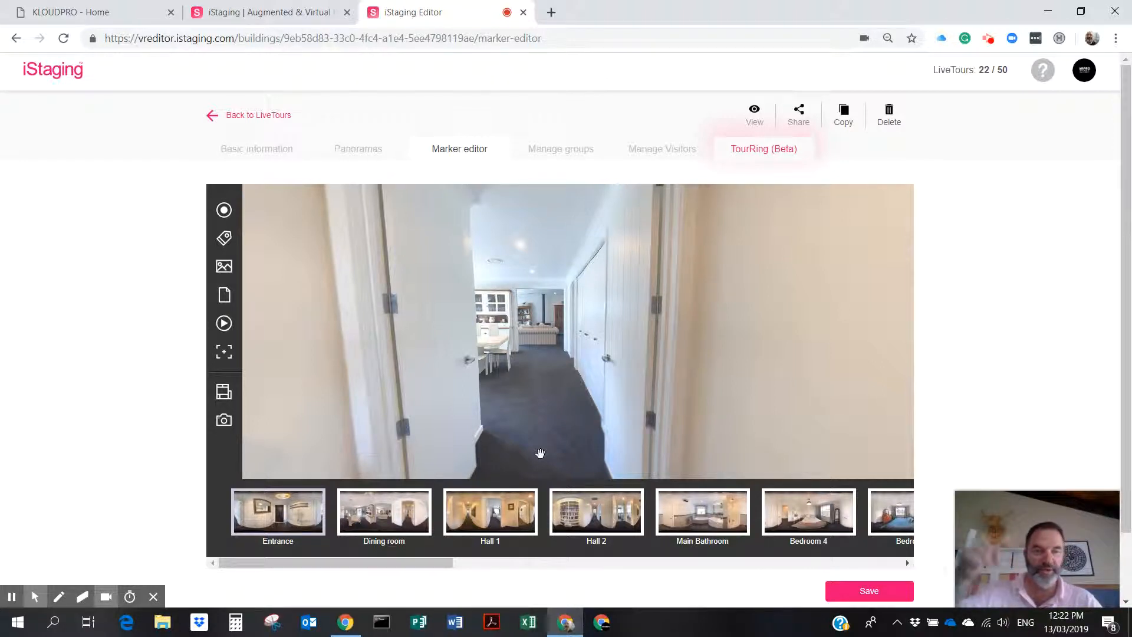
# Place a dot hotspot on the hallway floor linking to Dining room, arriving facing the table.
pyautogui.click(229, 214)
pyautogui.moveTo(559, 334); pyautogui.dragTo(535, 390)
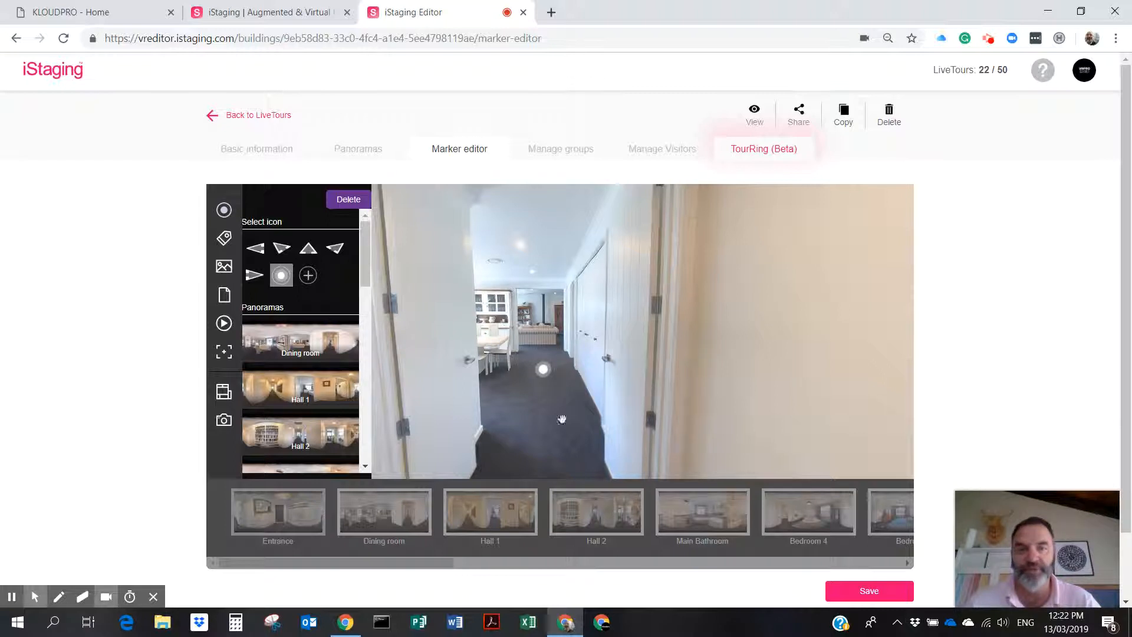
pyautogui.click(296, 347)
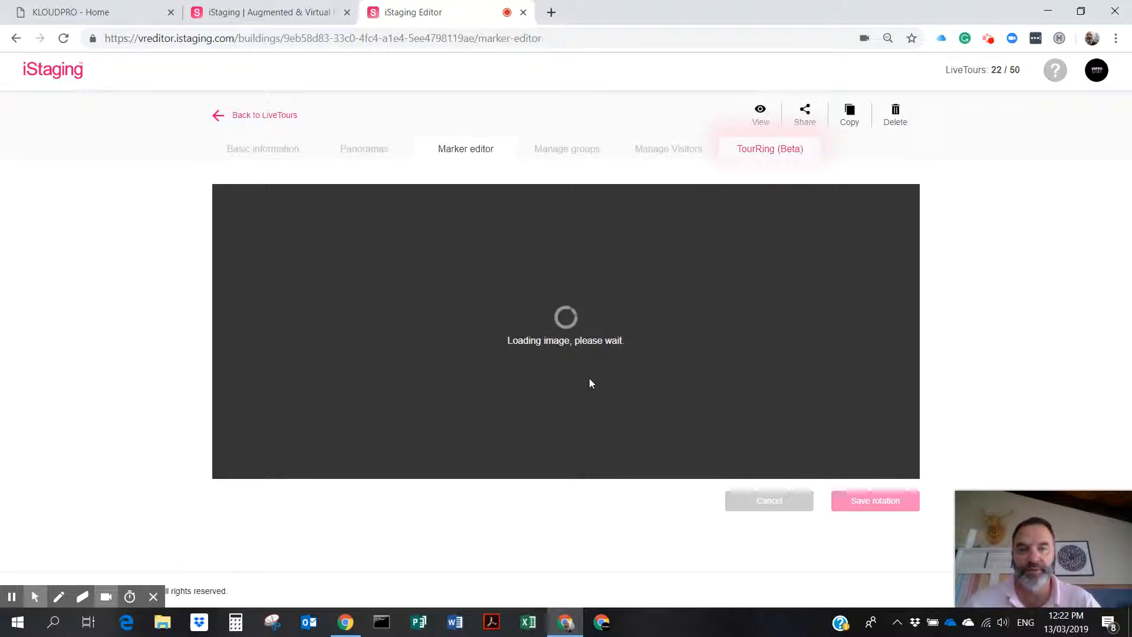
pyautogui.moveTo(690, 368); pyautogui.dragTo(435, 361)
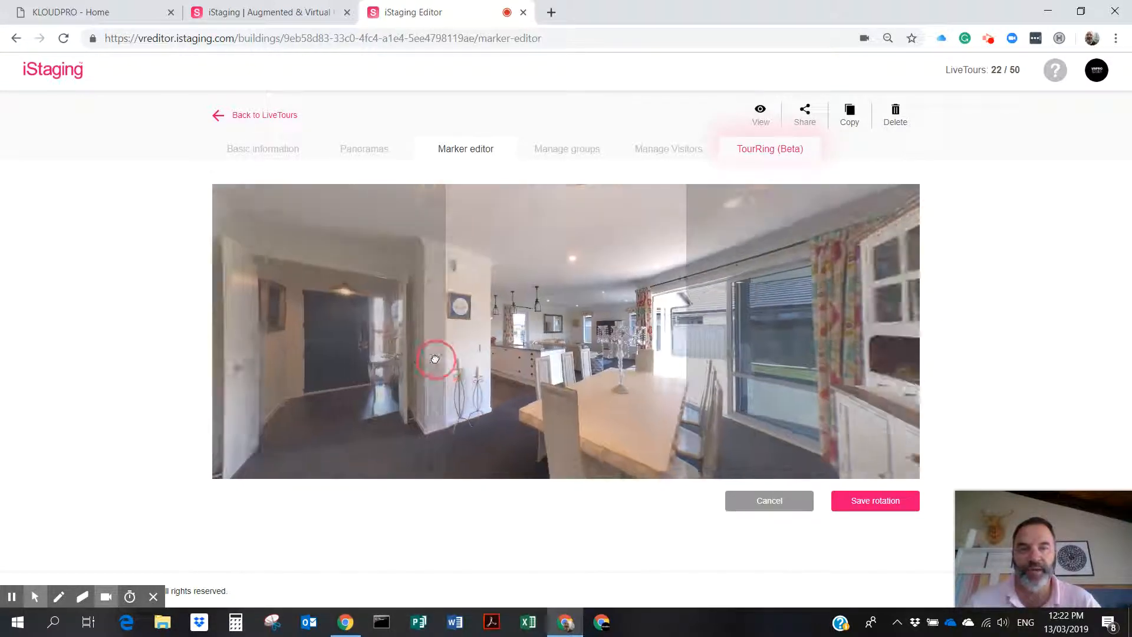
pyautogui.click(882, 509)
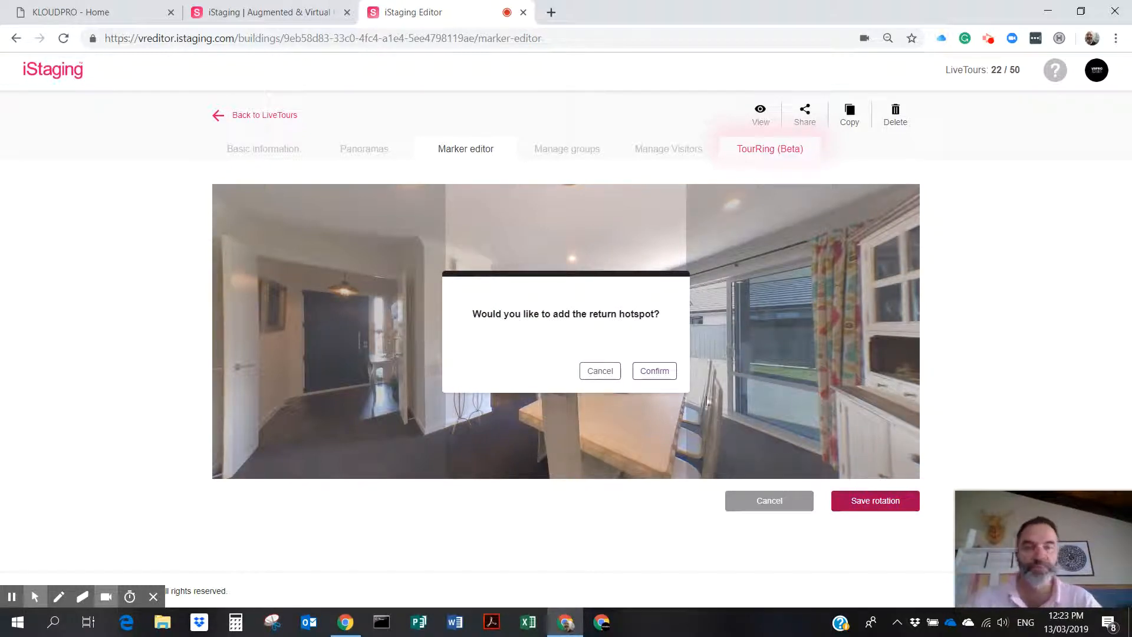
# Accept the return hotspot, move it onto the entrance floor, and save the markers.
pyautogui.click(655, 372)
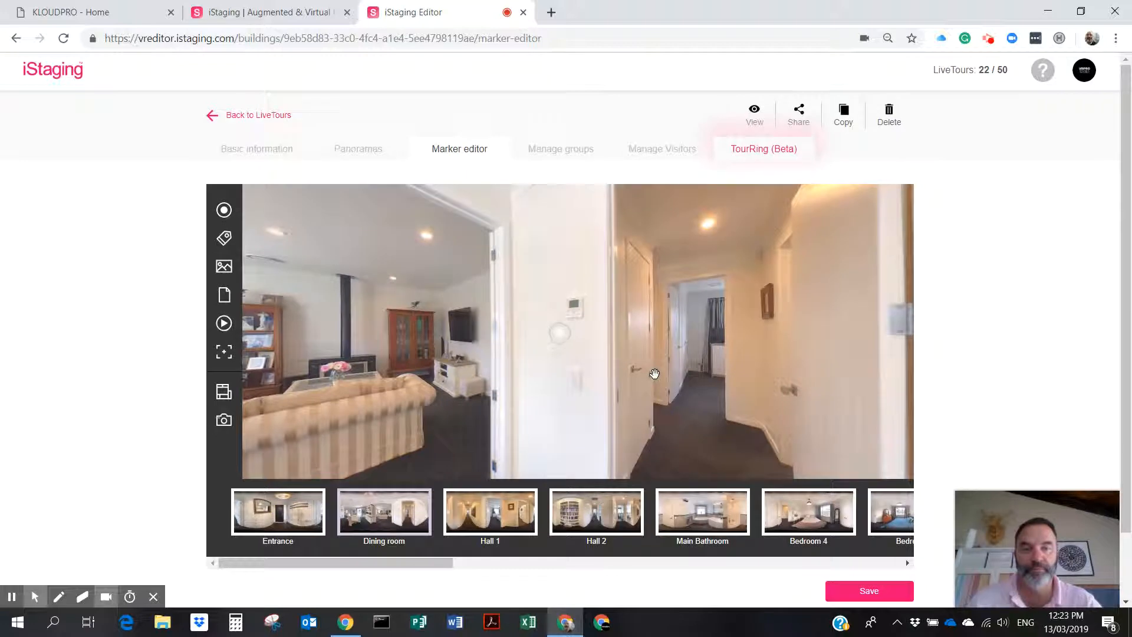
pyautogui.moveTo(861, 336)
pyautogui.mouseDown()
pyautogui.moveTo(513, 387)
pyautogui.moveTo(795, 410)
pyautogui.mouseUp()
pyautogui.moveTo(816, 370); pyautogui.dragTo(613, 373)
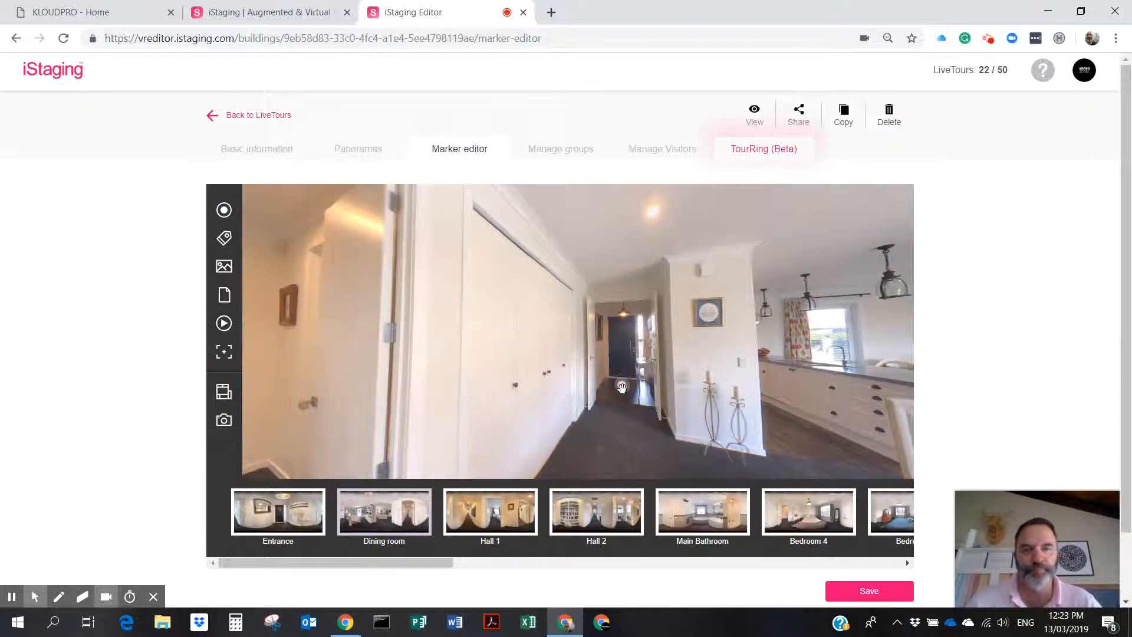
pyautogui.click(622, 388)
pyautogui.scroll(-2, 767, 502)
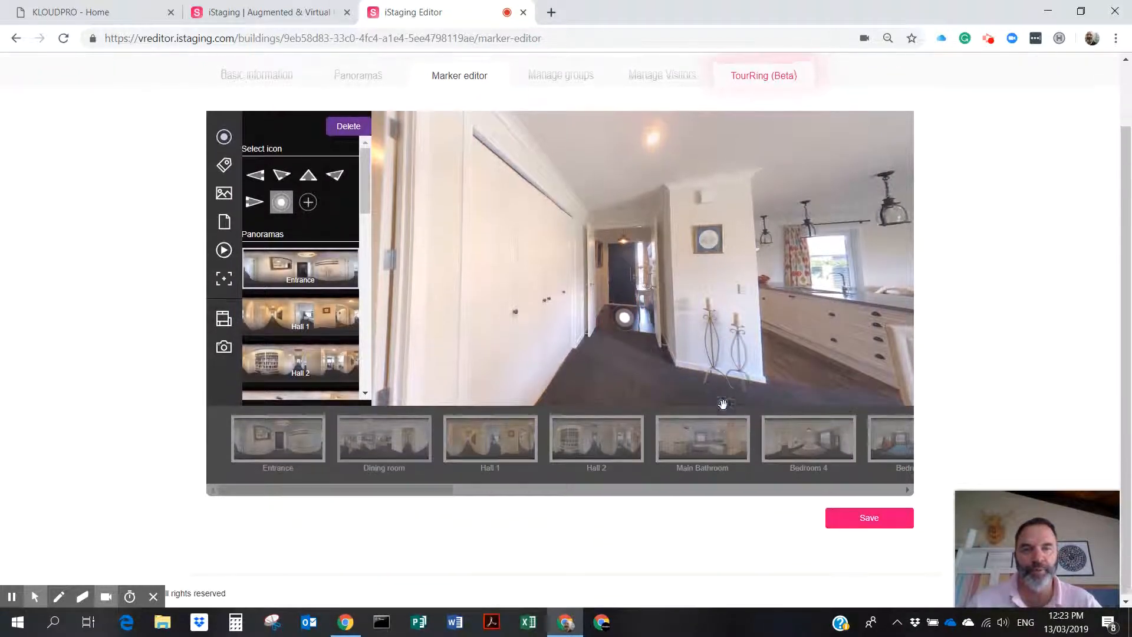
pyautogui.click(867, 516)
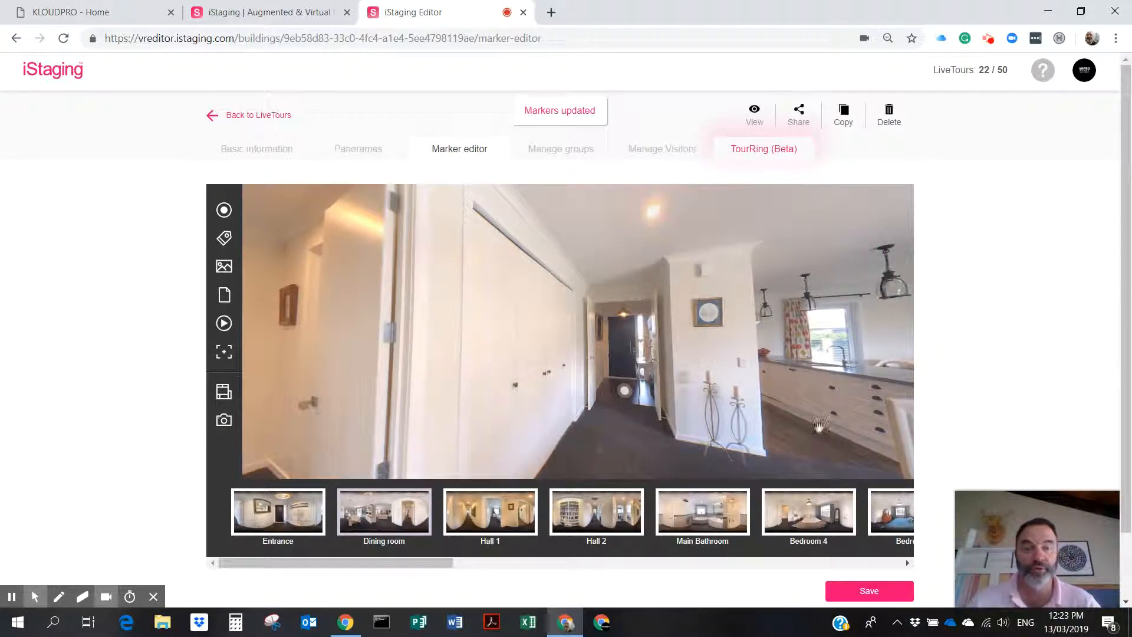
pyautogui.moveTo(794, 388); pyautogui.dragTo(598, 376)
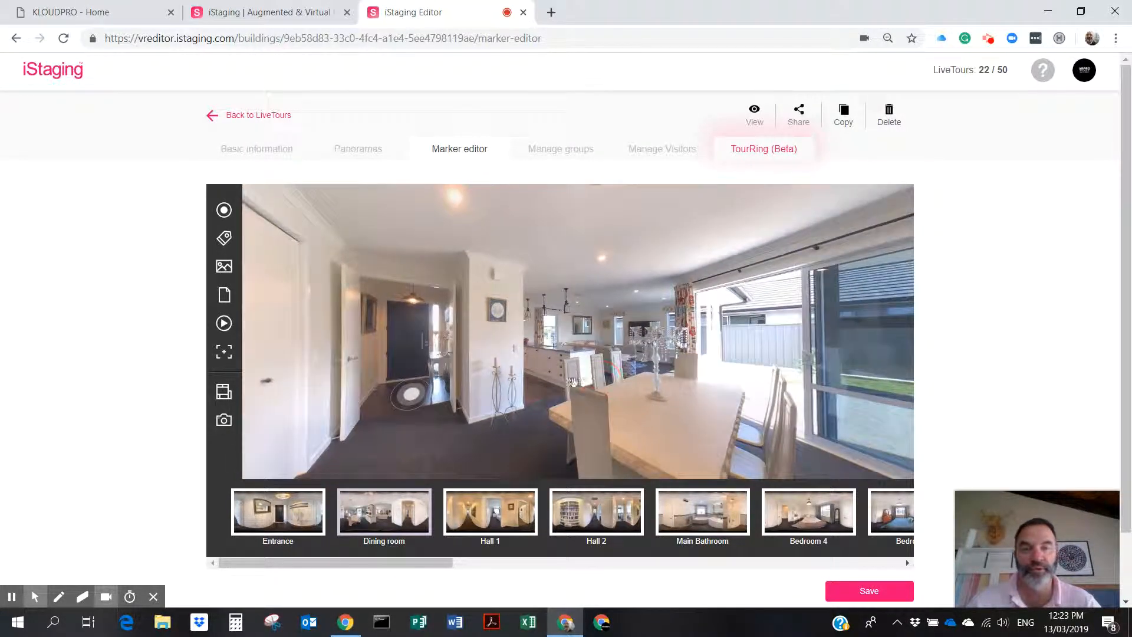
# Add a Dining room hotspot linking to Kitchen, arriving facing the sink and living room.
pyautogui.click(224, 211)
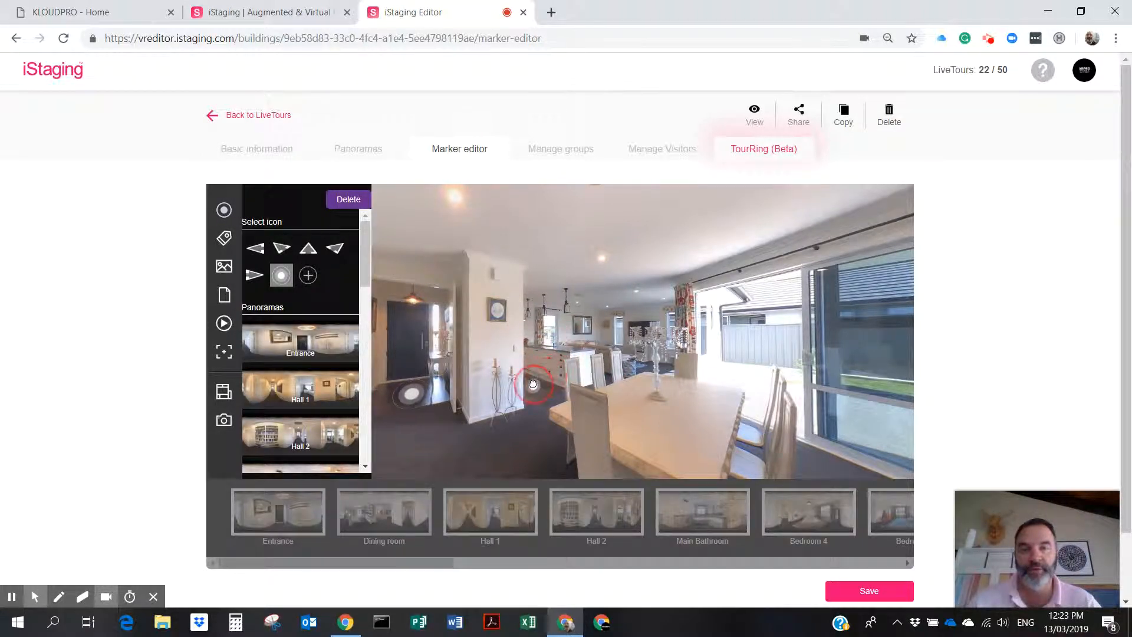
pyautogui.moveTo(364, 272); pyautogui.dragTo(362, 423)
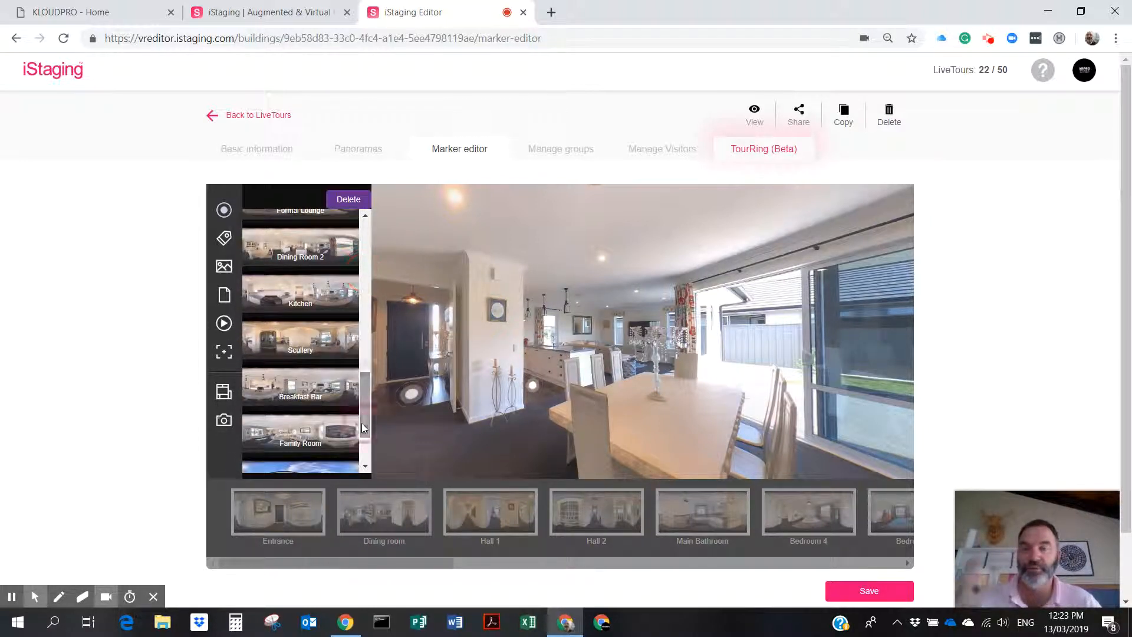
pyautogui.click(320, 291)
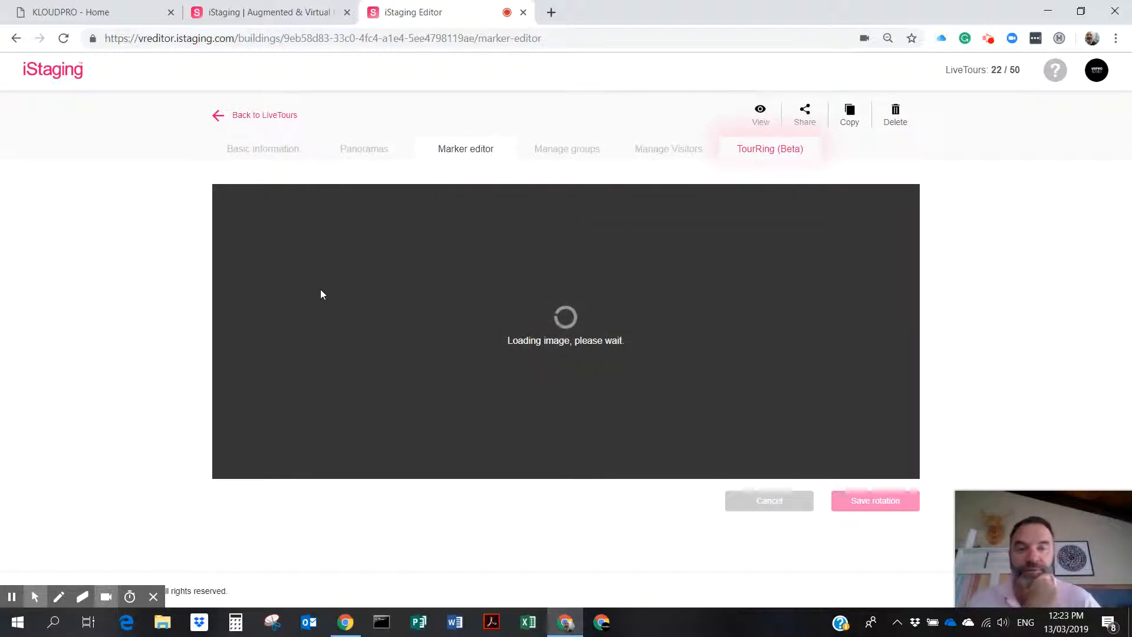
pyautogui.moveTo(552, 345); pyautogui.dragTo(702, 345)
pyautogui.moveTo(593, 359)
pyautogui.mouseDown()
pyautogui.moveTo(723, 372)
pyautogui.moveTo(632, 374)
pyautogui.moveTo(652, 373)
pyautogui.mouseUp()
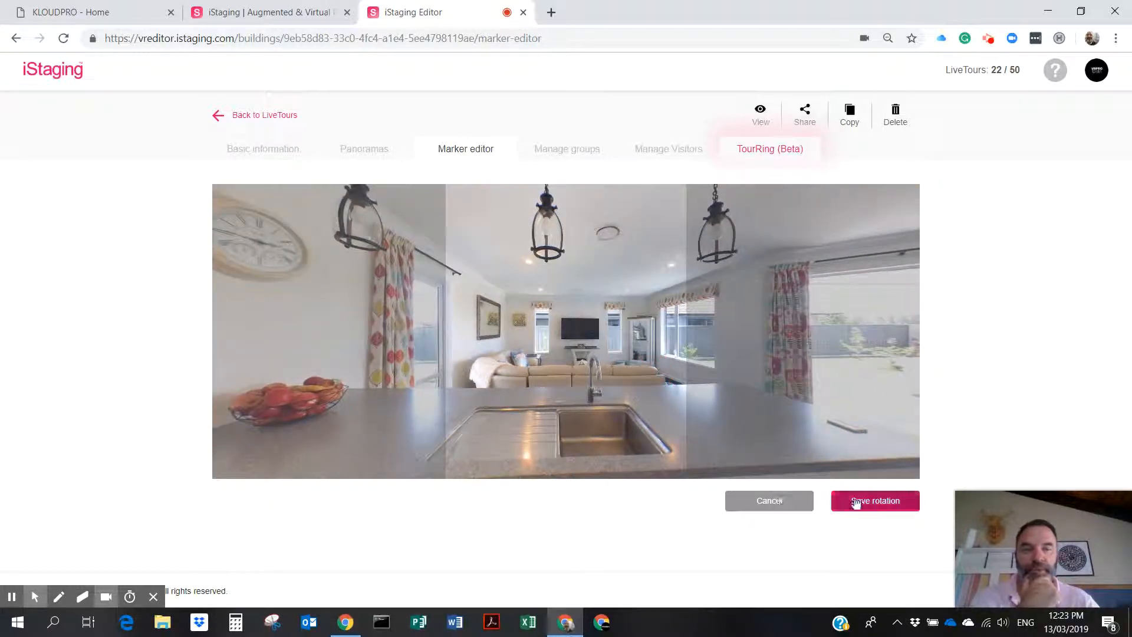
pyautogui.click(852, 503)
# Accept the Kitchen return hotspot, change its icon to an arrow, and save.
pyautogui.click(652, 372)
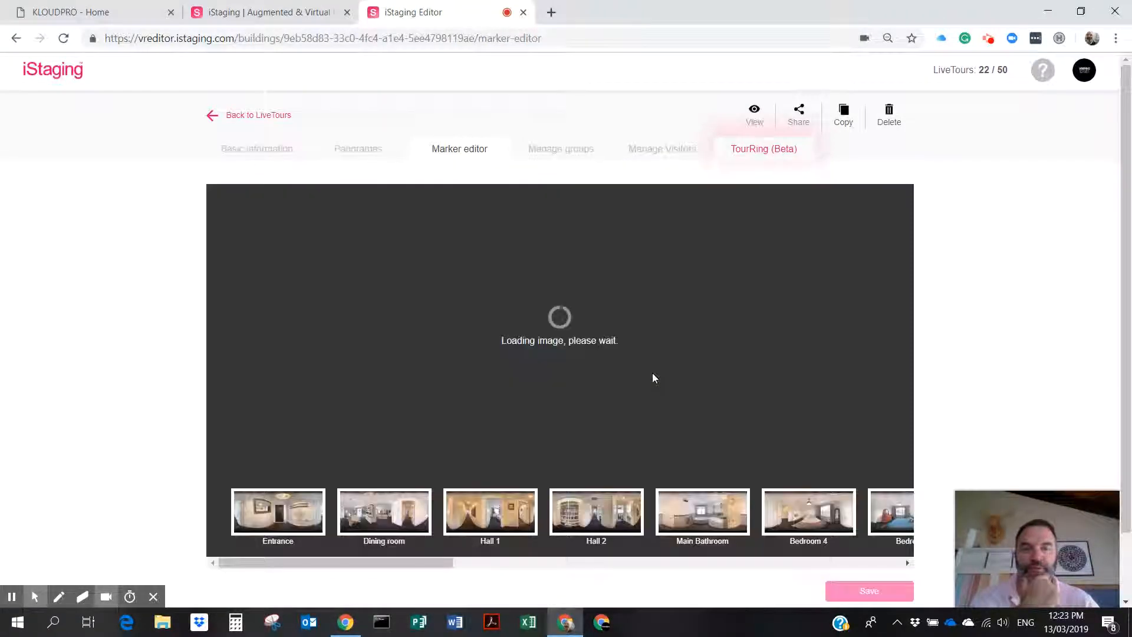
pyautogui.moveTo(653, 372); pyautogui.dragTo(521, 410)
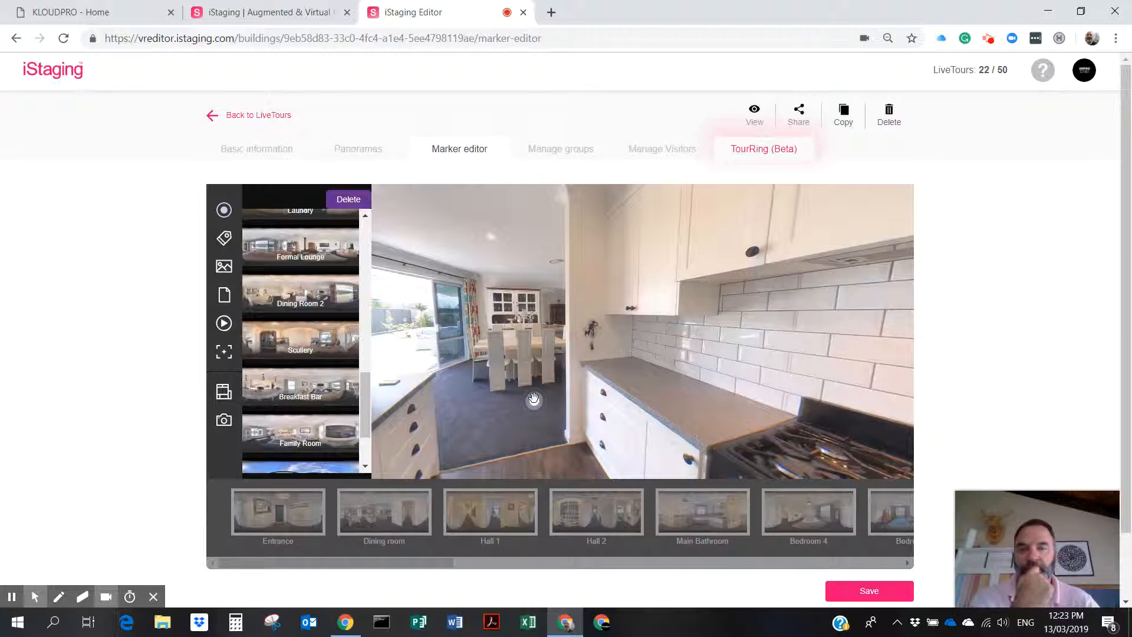
pyautogui.moveTo(364, 407); pyautogui.dragTo(363, 262)
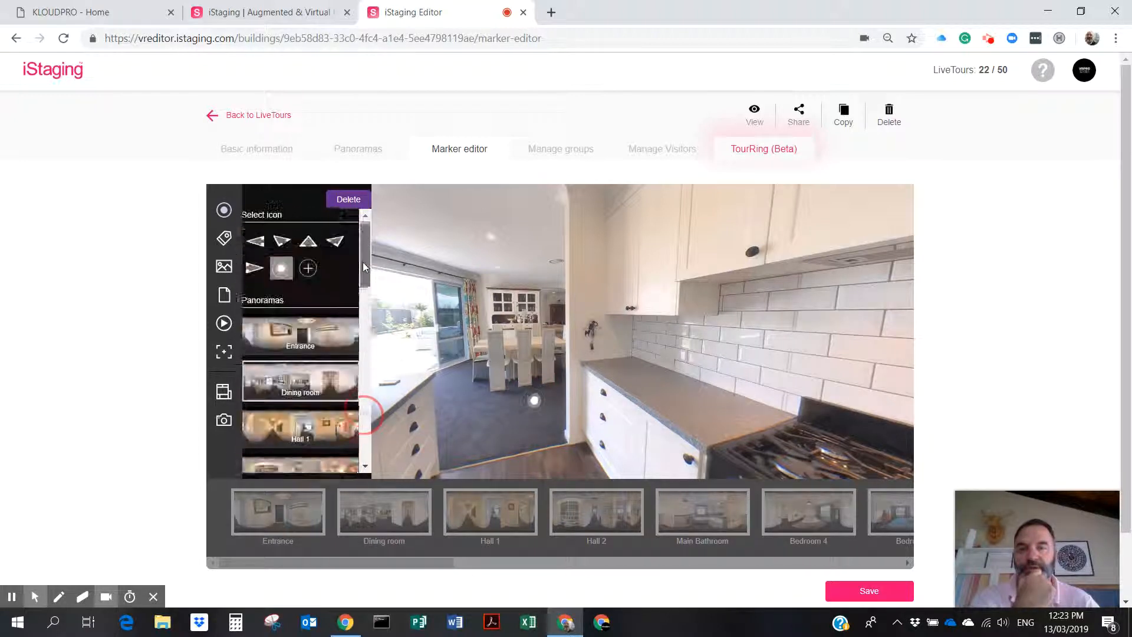
pyautogui.click(334, 250)
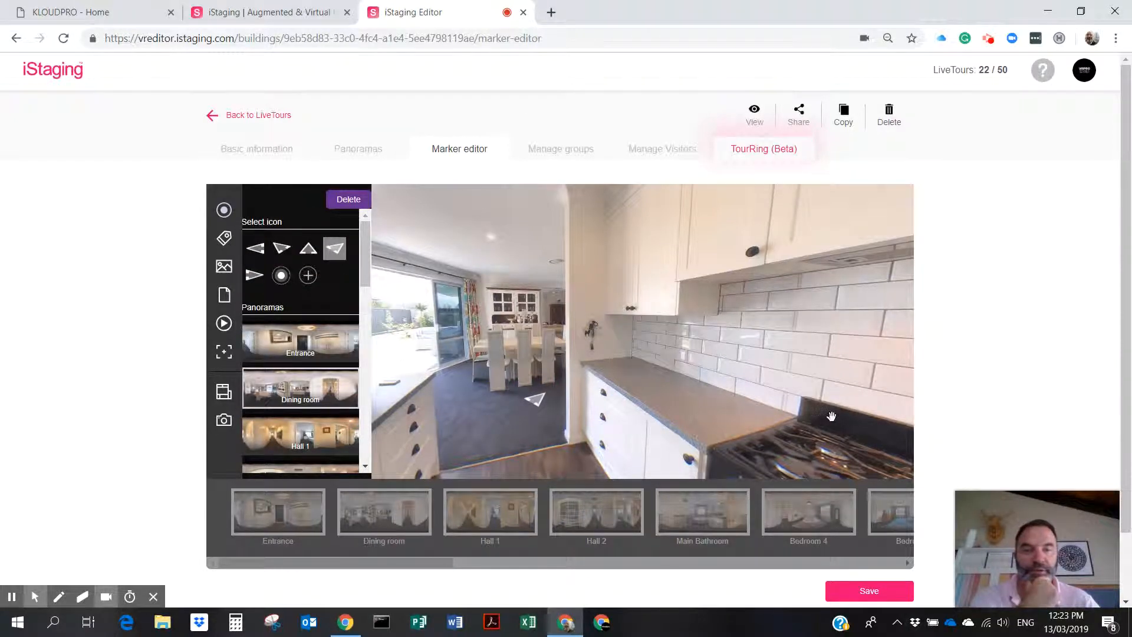
pyautogui.scroll(-1, 832, 417)
pyautogui.click(872, 515)
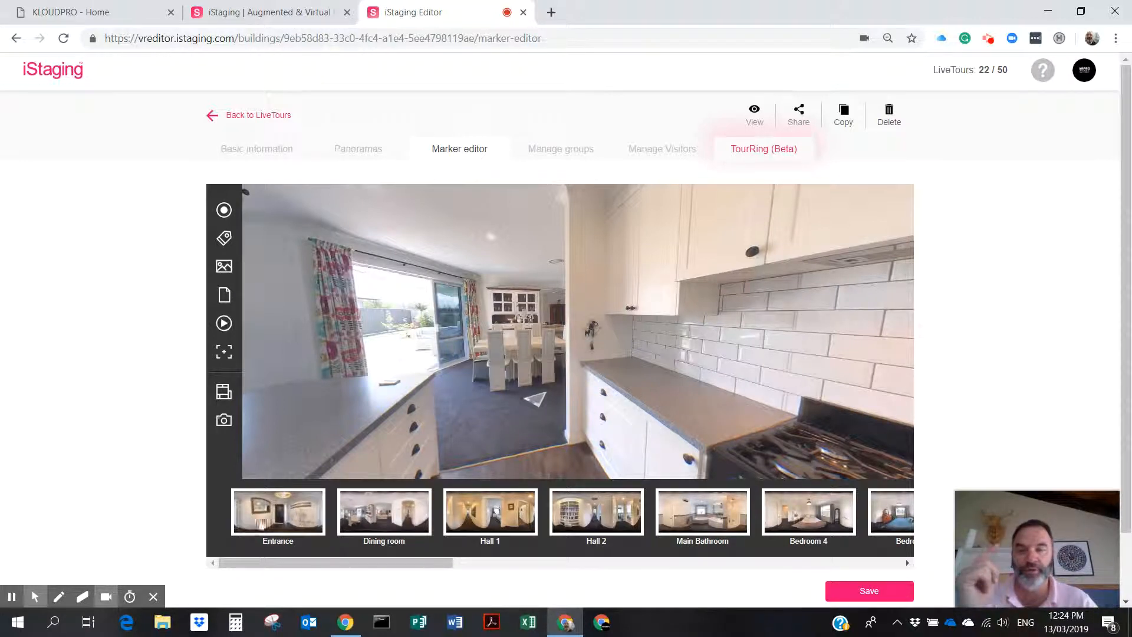
# From the Dining room, add a hallway hotspot to Hall 1, arriving facing the painting.
pyautogui.click(390, 516)
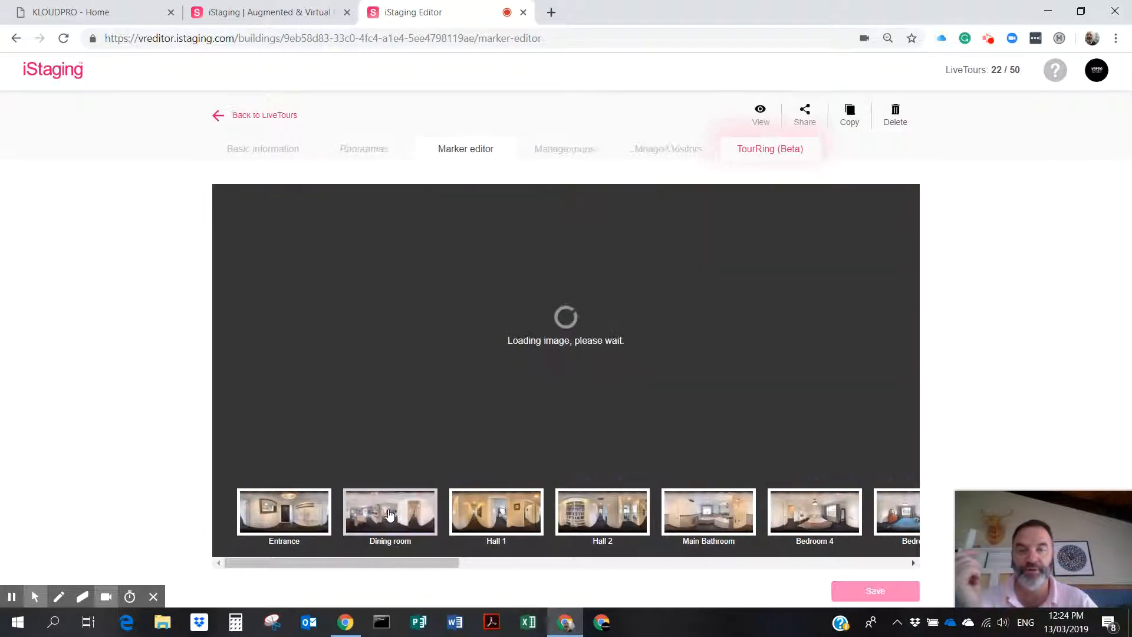
pyautogui.moveTo(417, 367); pyautogui.dragTo(713, 354)
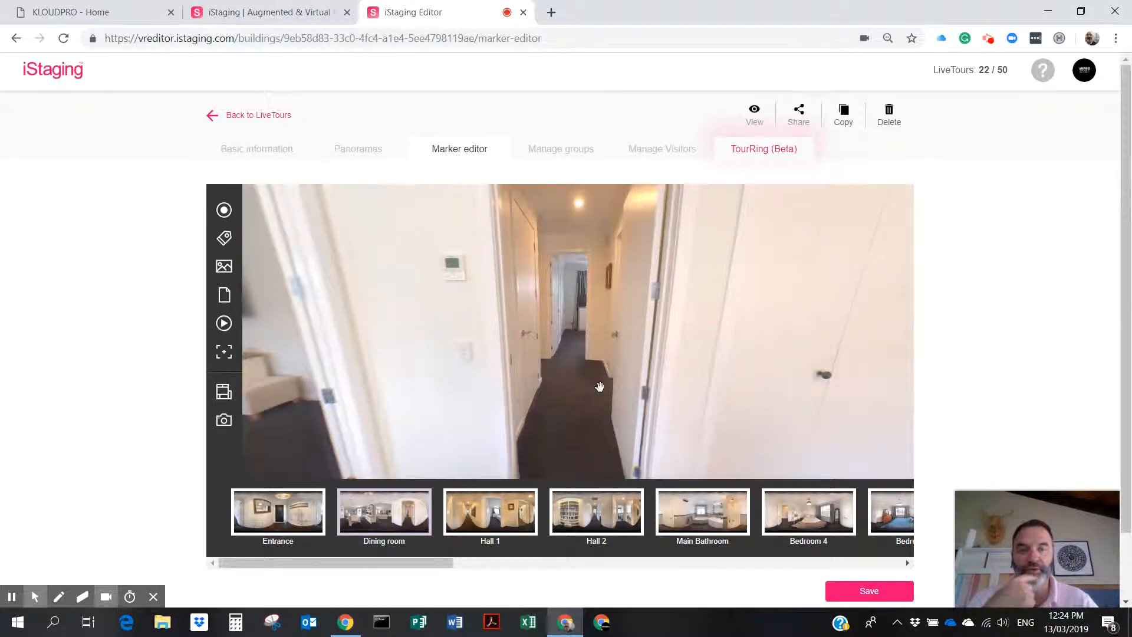
pyautogui.moveTo(600, 384); pyautogui.dragTo(548, 362)
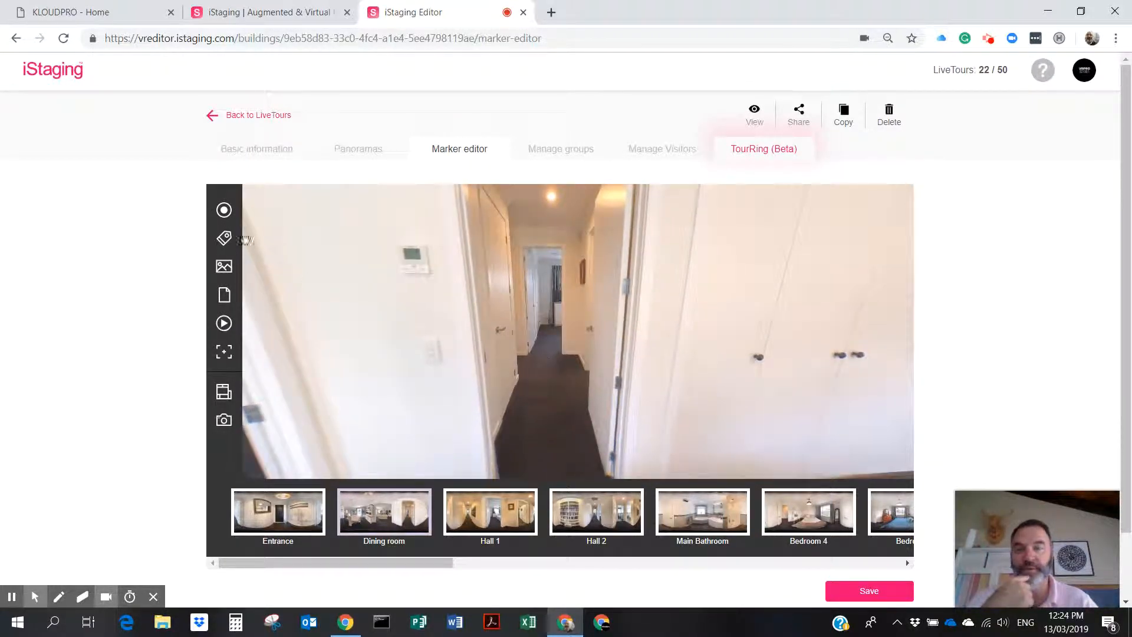
pyautogui.click(224, 210)
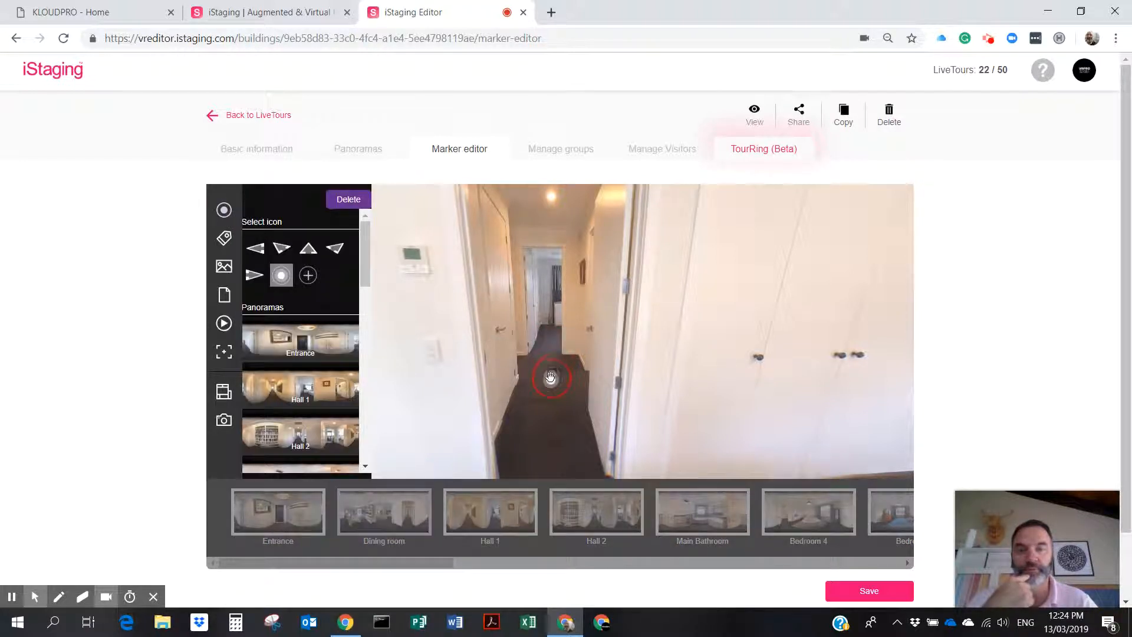
pyautogui.click(303, 387)
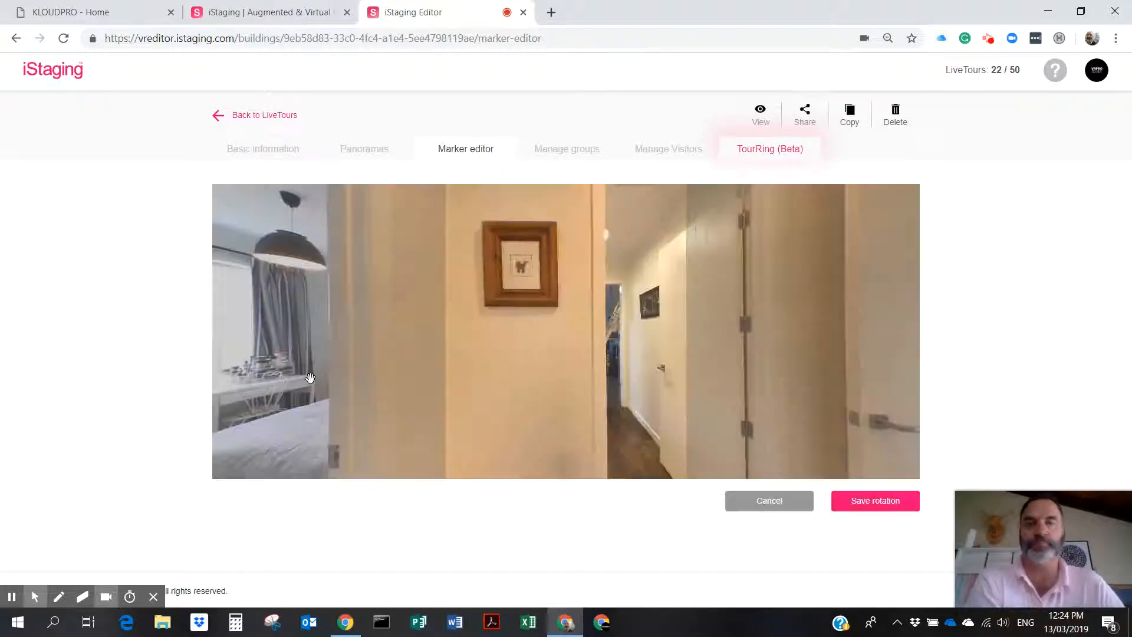
pyautogui.moveTo(533, 387); pyautogui.dragTo(917, 381)
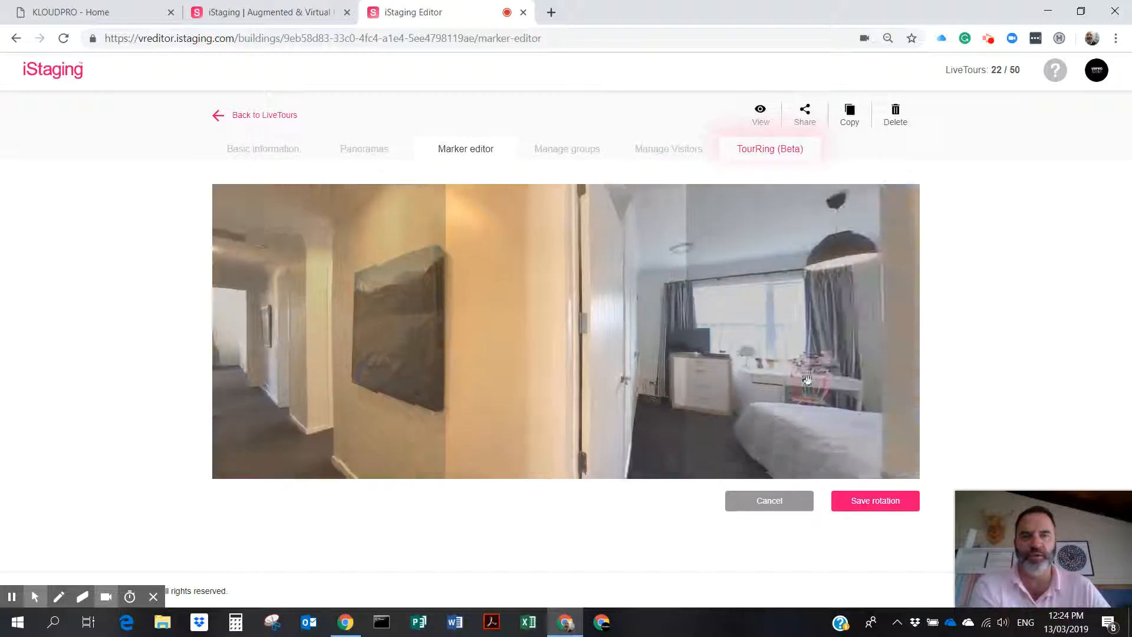
pyautogui.moveTo(566, 356); pyautogui.dragTo(924, 359)
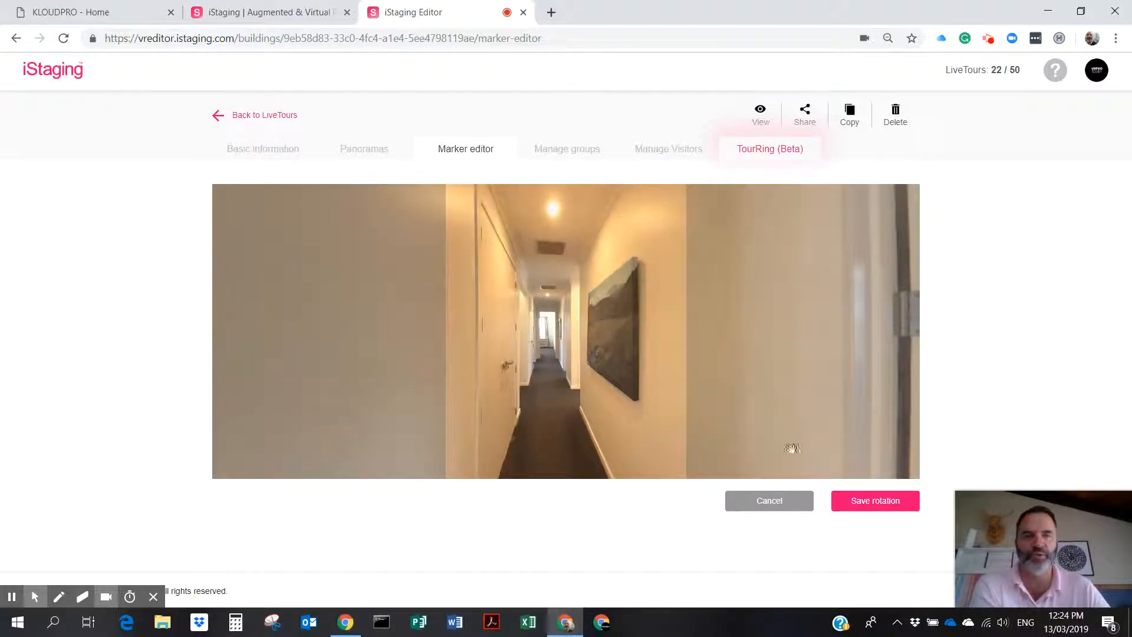
pyautogui.click(883, 504)
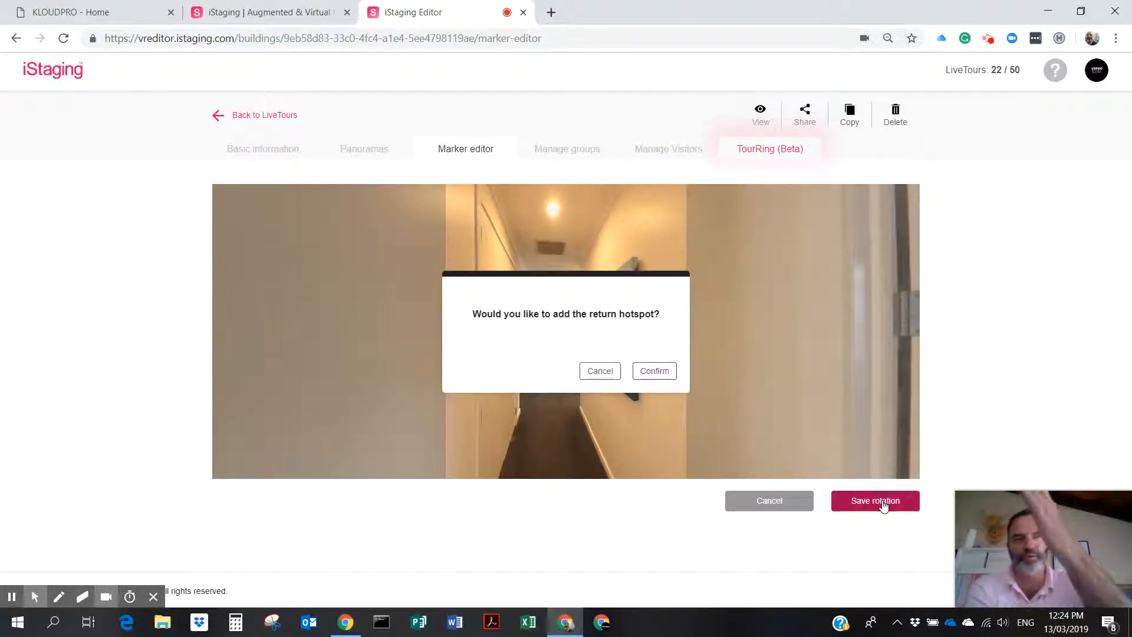
# Accept the Hall 1 return hotspot, check the door hotspot's link, and save the markers.
pyautogui.click(667, 371)
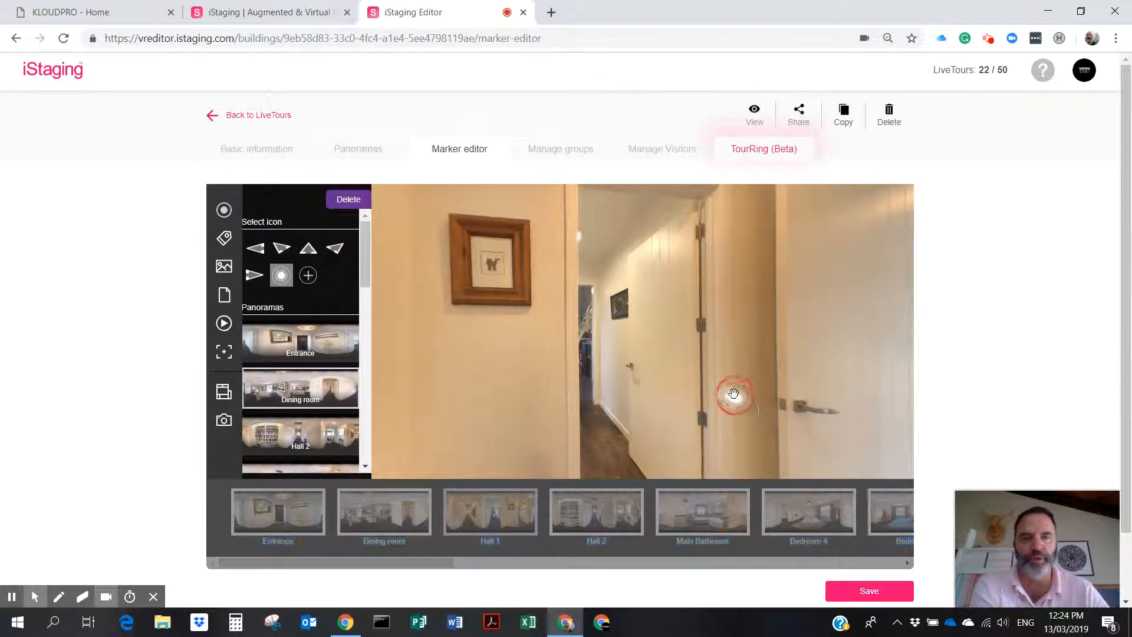
pyautogui.click(735, 409)
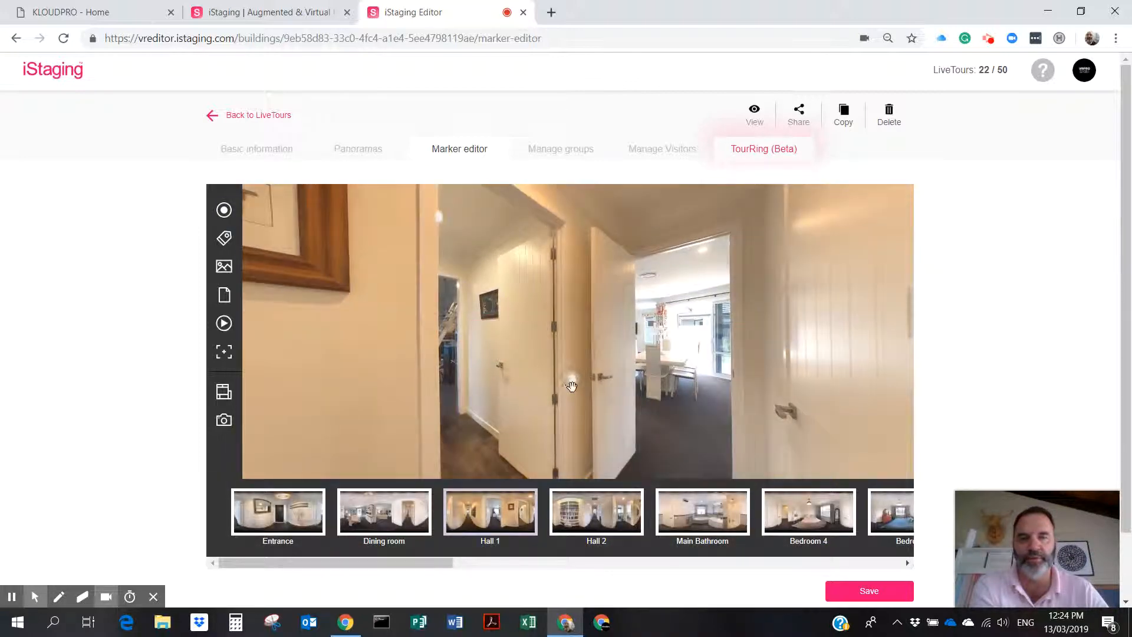
pyautogui.click(571, 386)
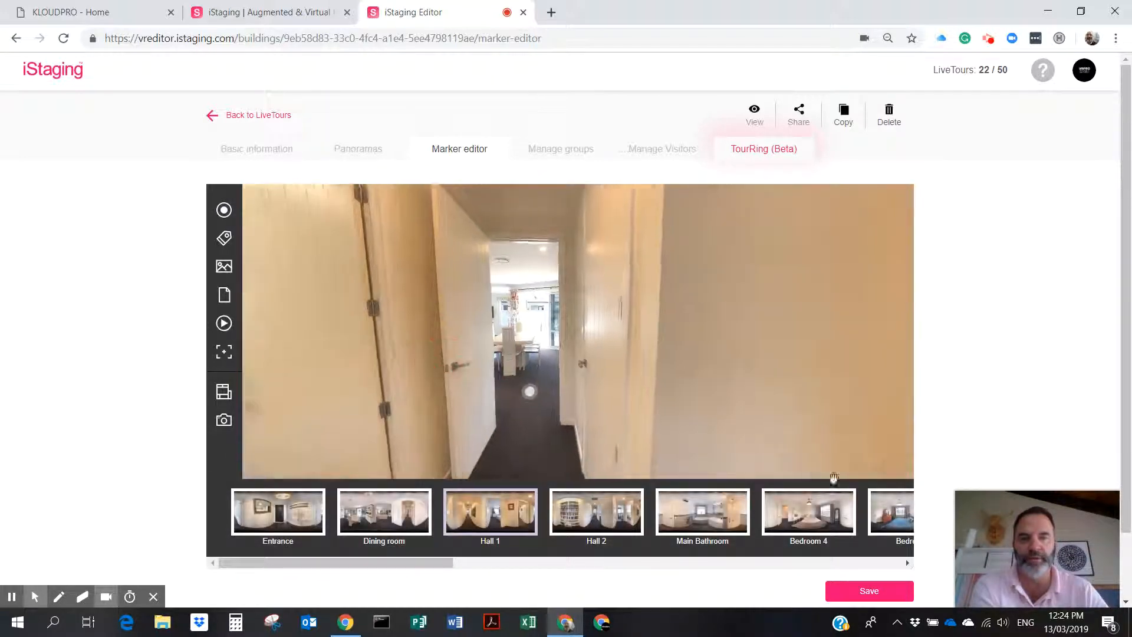
pyautogui.click(879, 590)
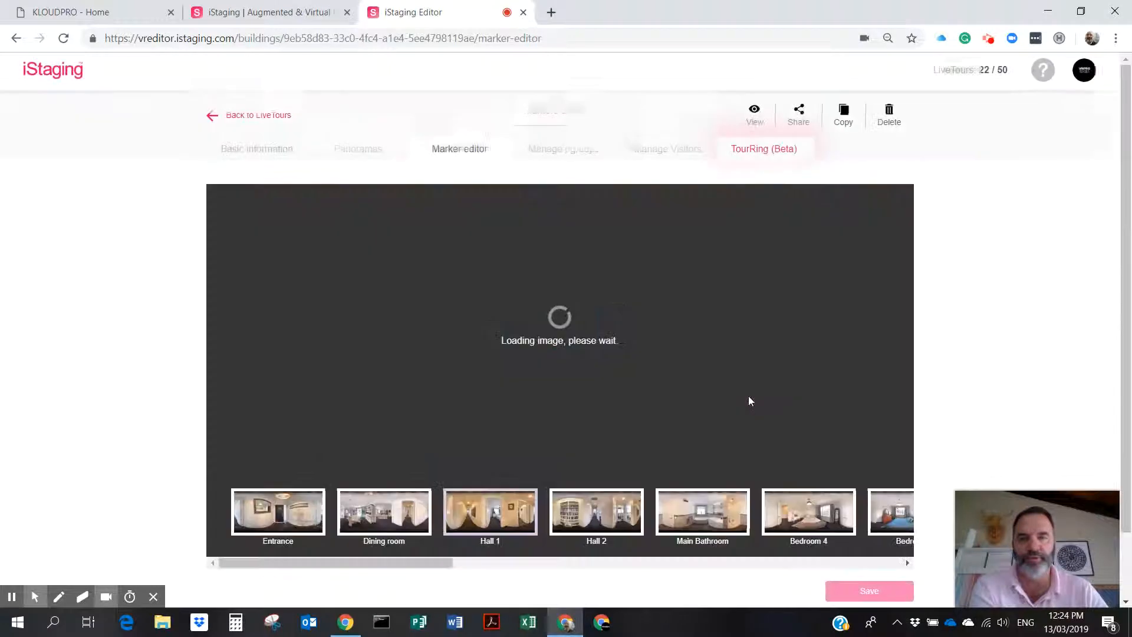
# Add a hotspot in the Hall 1 bedroom doorway linking to Bedroom 2, arriving facing the bed.
pyautogui.moveTo(637, 373); pyautogui.dragTo(848, 354)
pyautogui.moveTo(567, 360); pyautogui.dragTo(738, 350)
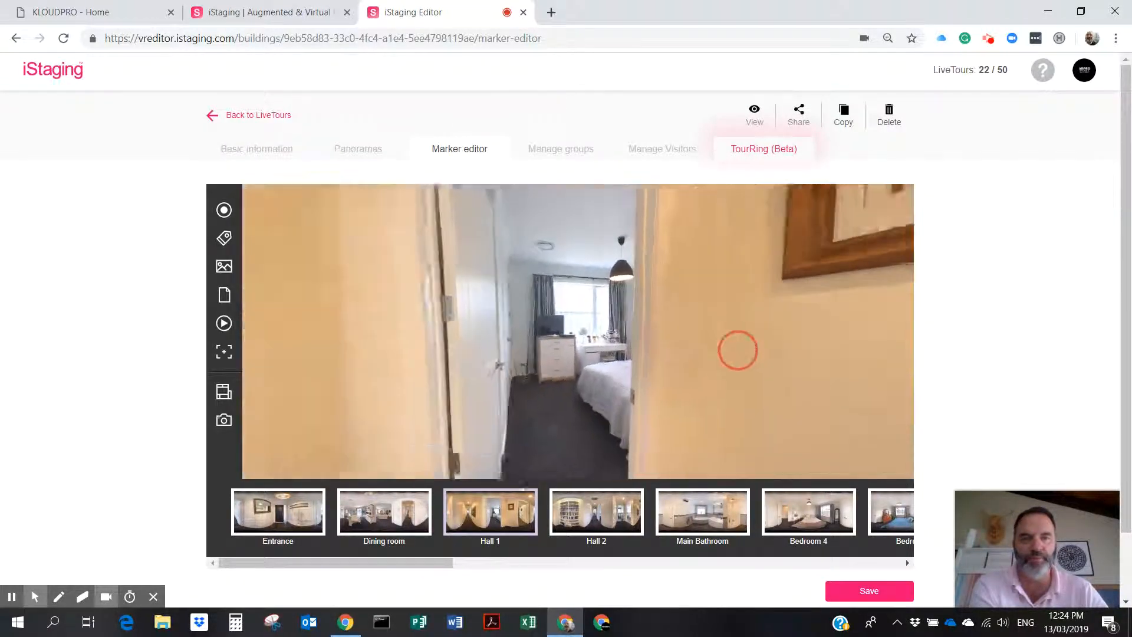
pyautogui.moveTo(652, 361); pyautogui.dragTo(700, 369)
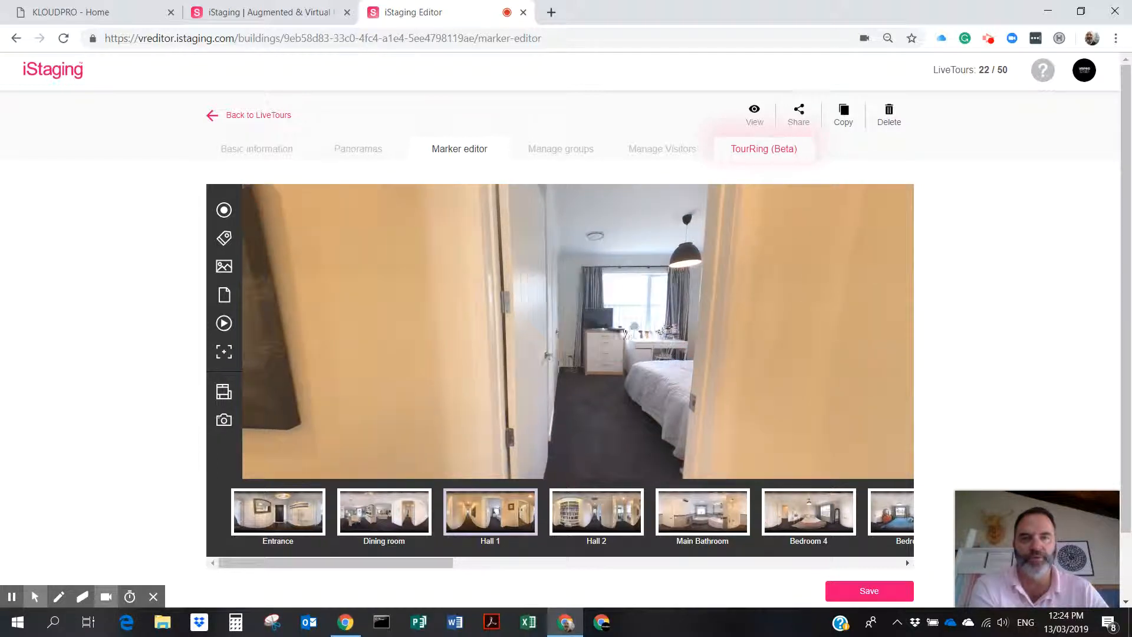
pyautogui.click(222, 212)
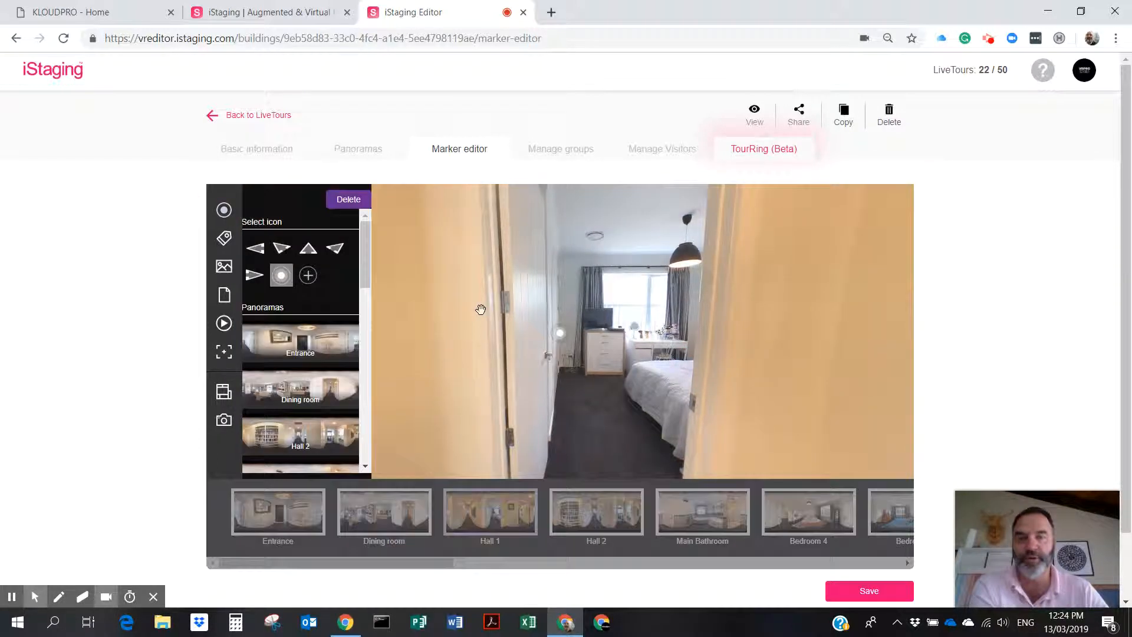
pyautogui.moveTo(564, 339); pyautogui.dragTo(616, 420)
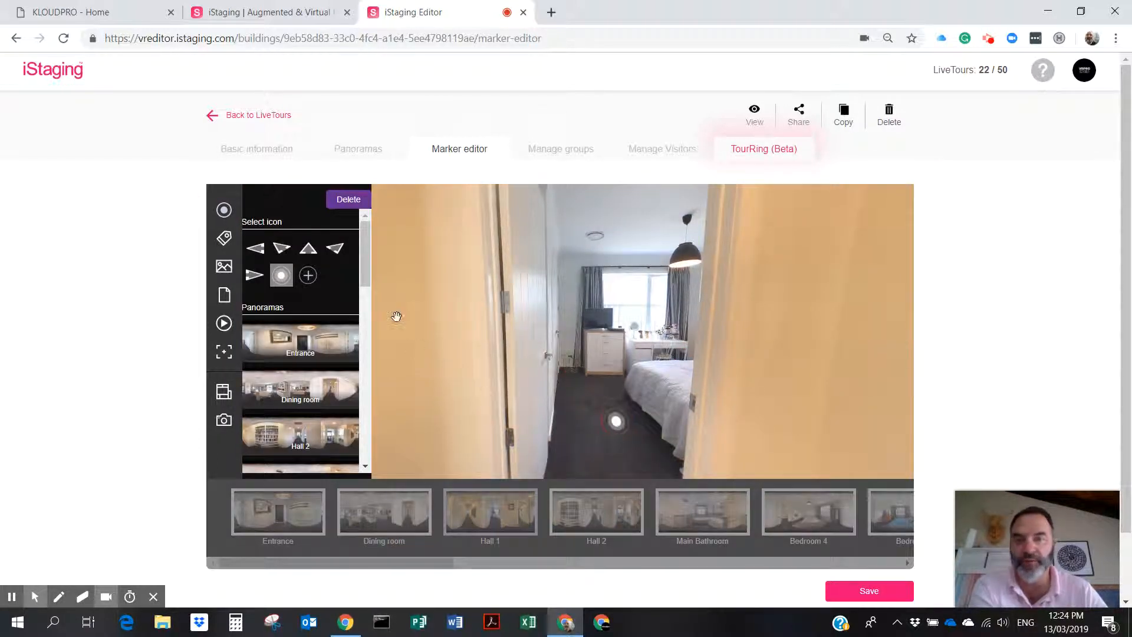
pyautogui.moveTo(366, 261); pyautogui.dragTo(368, 324)
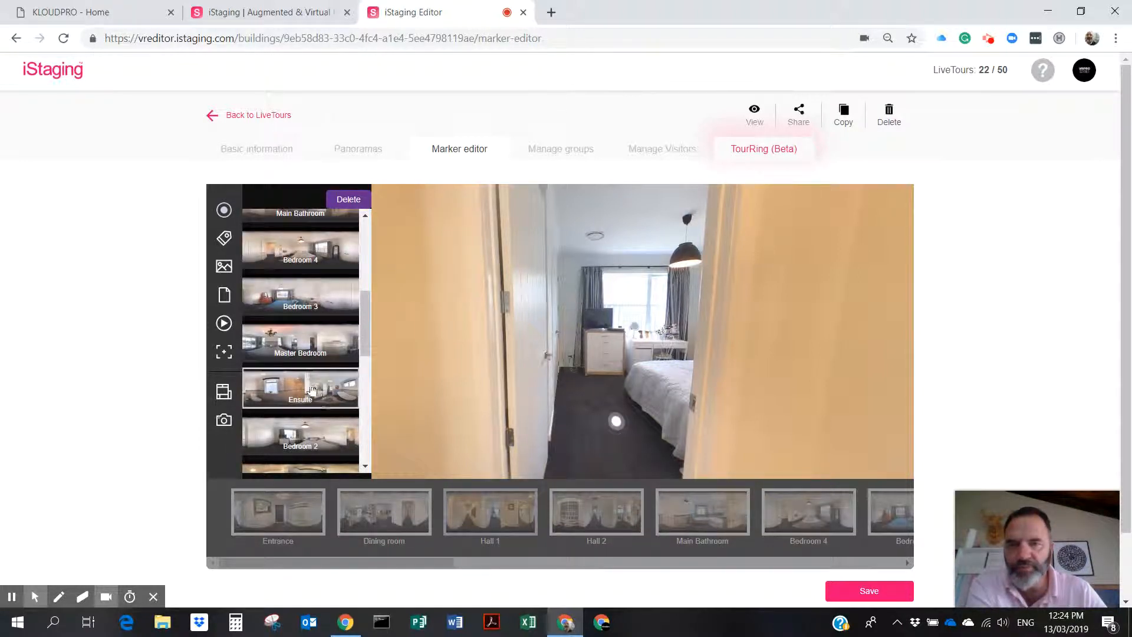
pyautogui.click(314, 443)
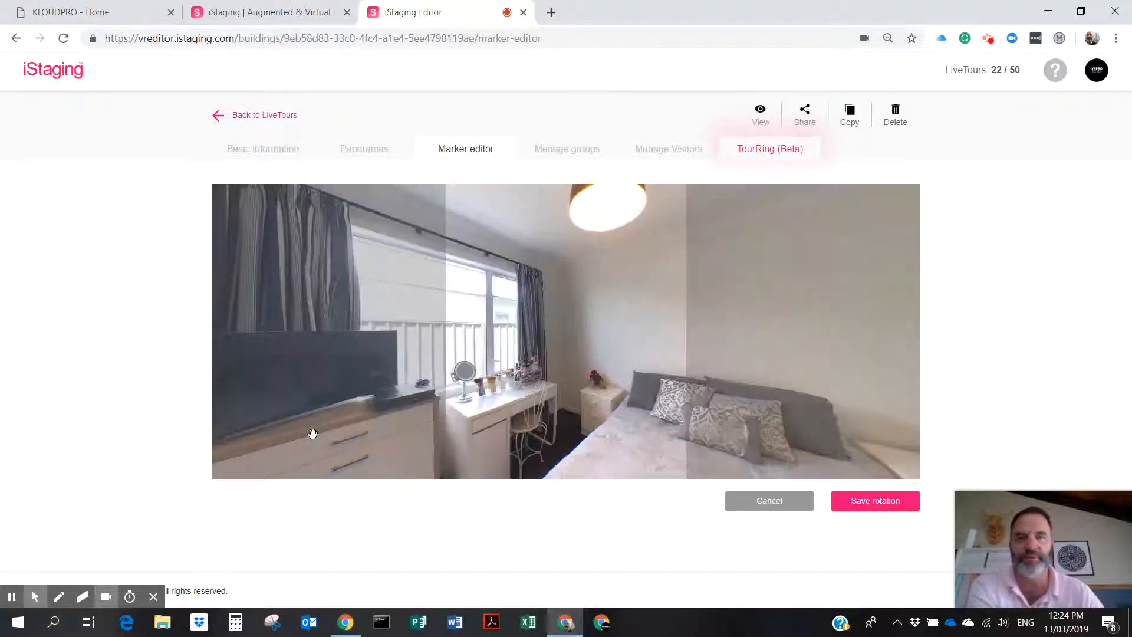
pyautogui.moveTo(616, 416); pyautogui.dragTo(378, 418)
pyautogui.click(867, 500)
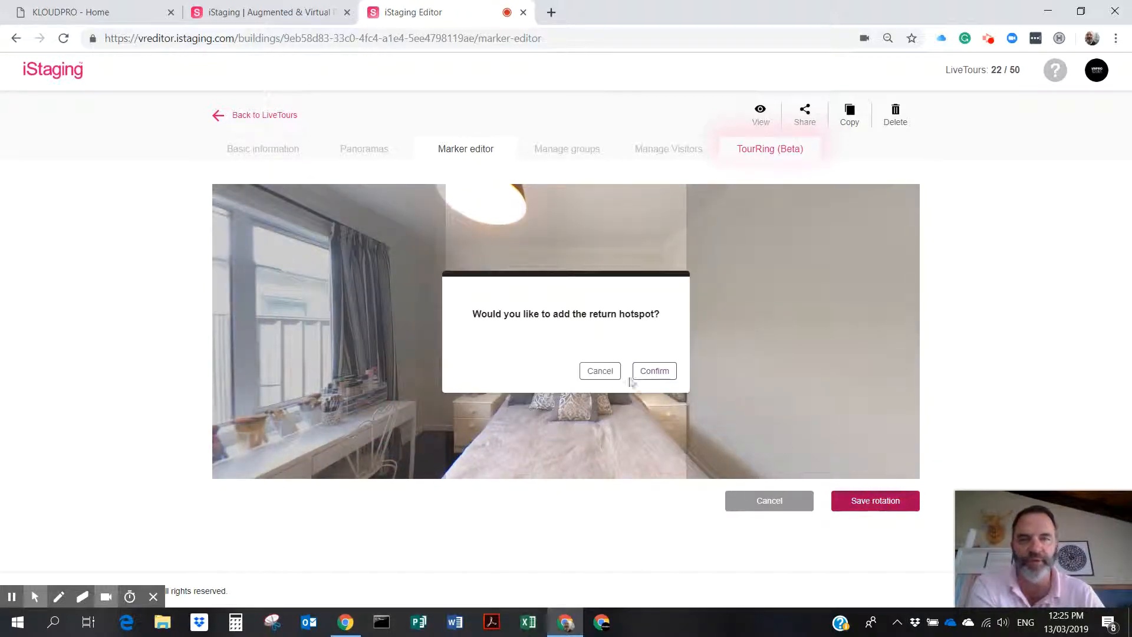
# Accept the bedroom's return hotspot, place it by the hallway door, and save.
pyautogui.click(652, 371)
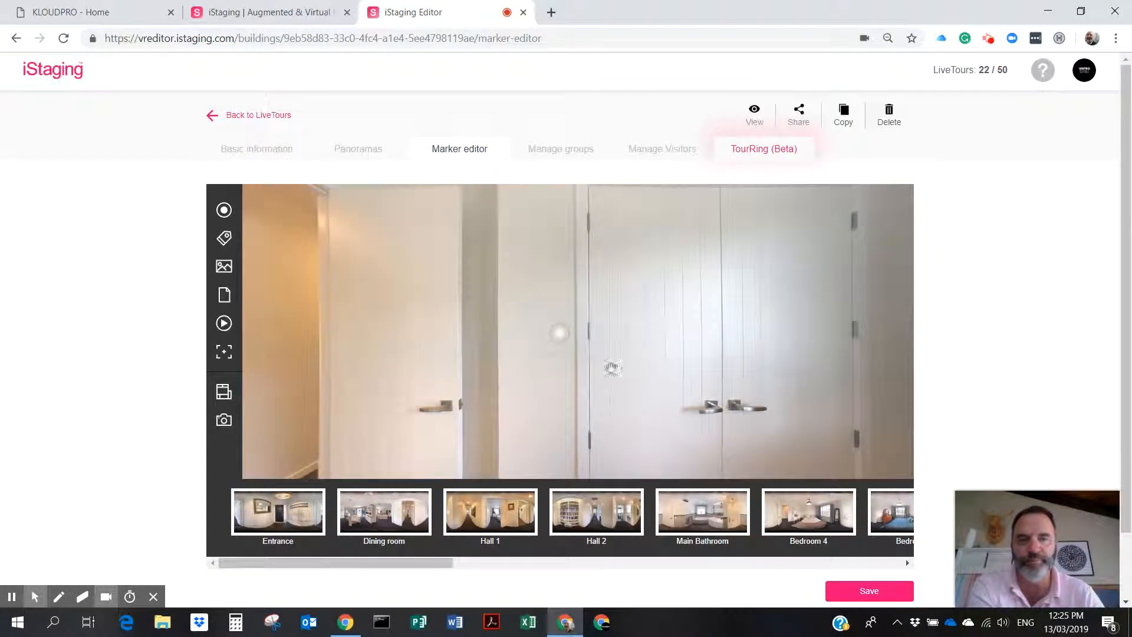
pyautogui.moveTo(560, 334); pyautogui.dragTo(390, 448)
pyautogui.moveTo(423, 372); pyautogui.dragTo(765, 274)
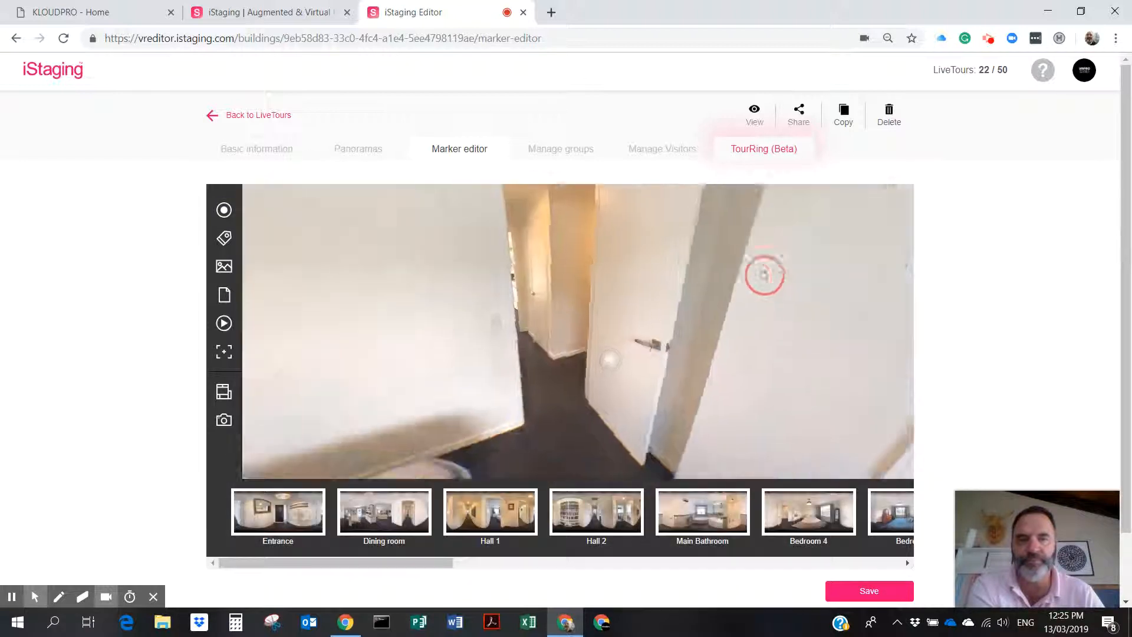
pyautogui.moveTo(611, 360); pyautogui.dragTo(569, 383)
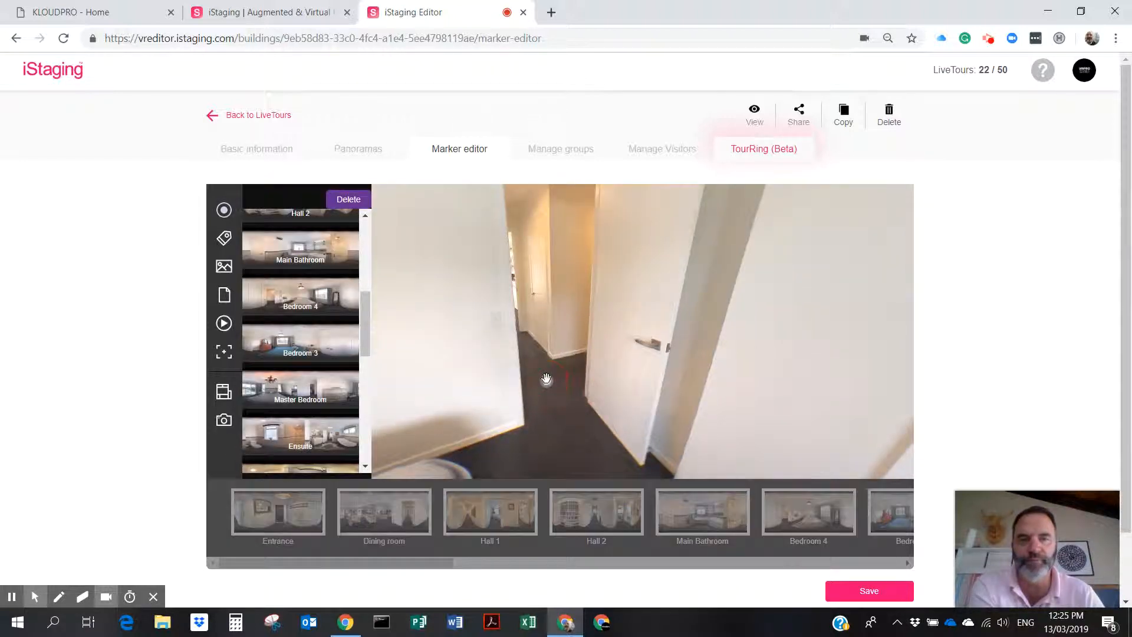
pyautogui.click(878, 591)
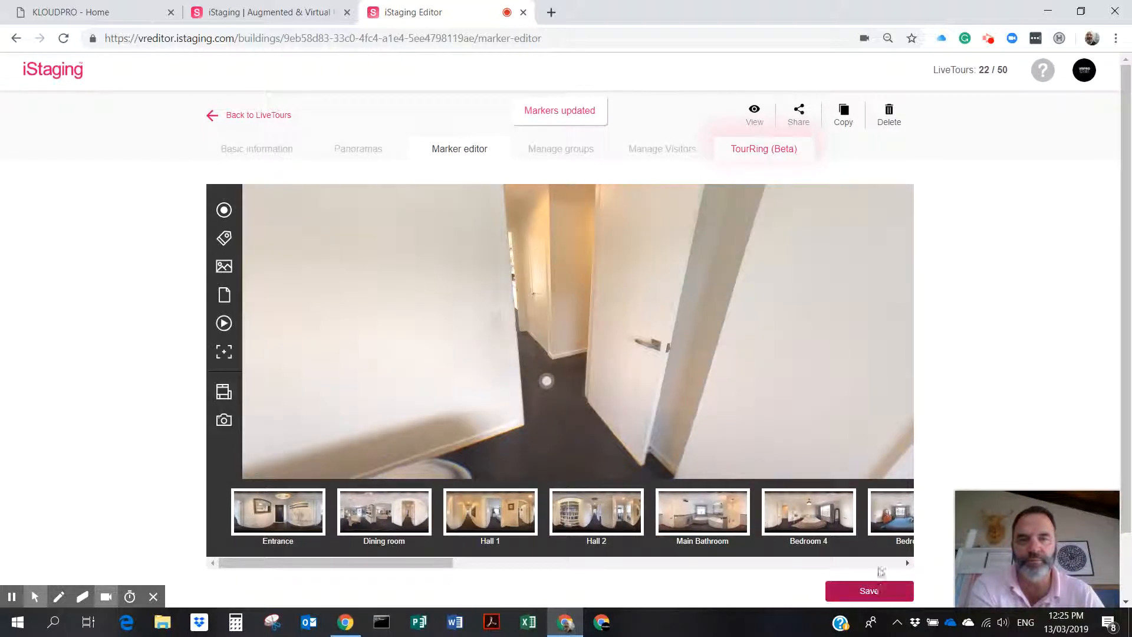
# In Hall 1, add a hotspot down the hallway linking to Laundry, arriving facing the sink.
pyautogui.click(489, 515)
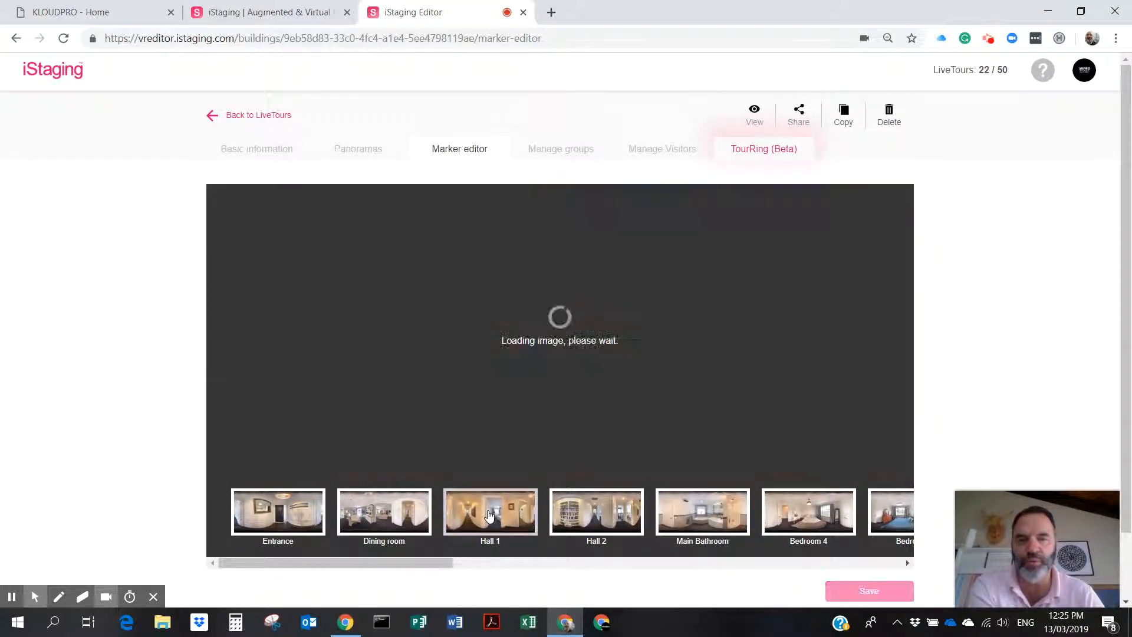
pyautogui.moveTo(481, 356); pyautogui.dragTo(976, 301)
pyautogui.moveTo(575, 327); pyautogui.dragTo(900, 312)
pyautogui.moveTo(575, 326); pyautogui.dragTo(387, 349)
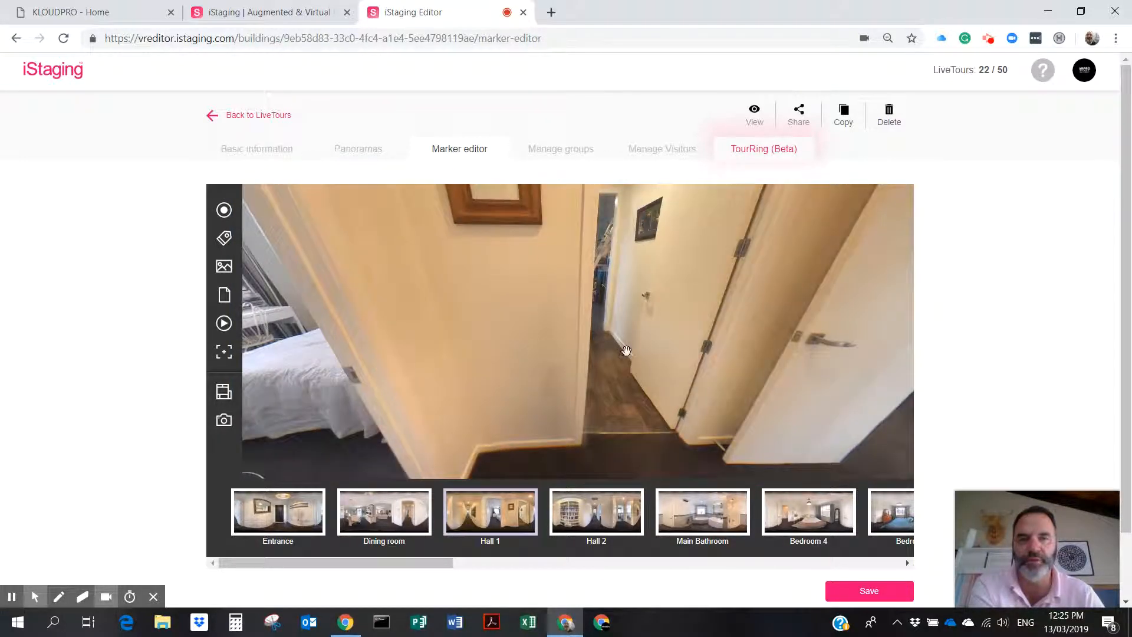
pyautogui.click(222, 212)
pyautogui.moveTo(561, 329); pyautogui.dragTo(603, 342)
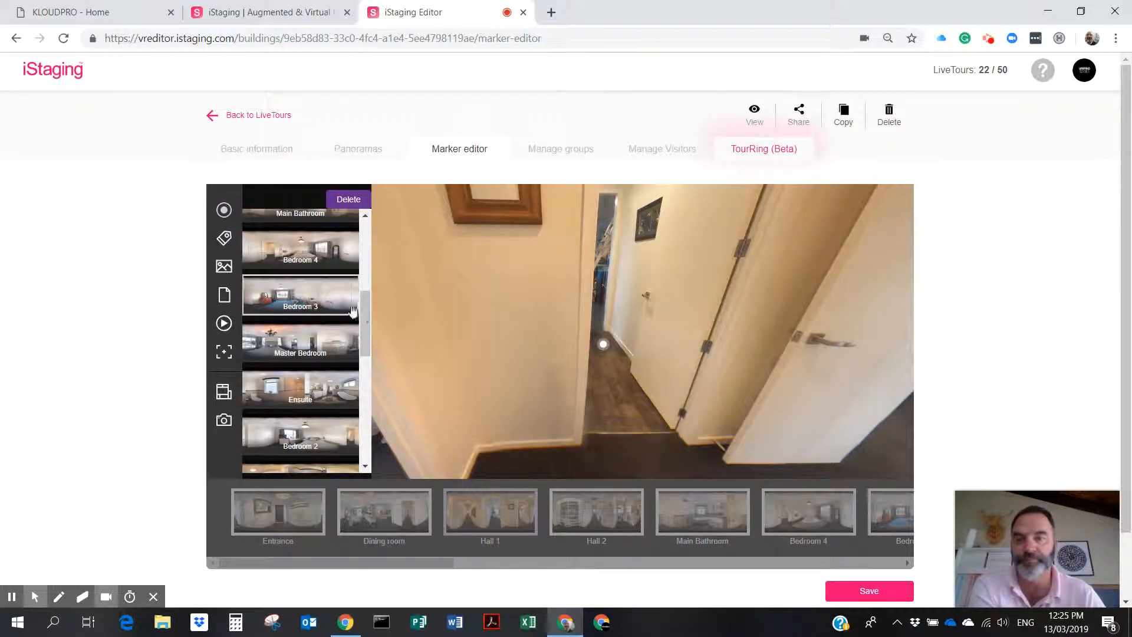
pyautogui.moveTo(364, 313); pyautogui.dragTo(354, 356)
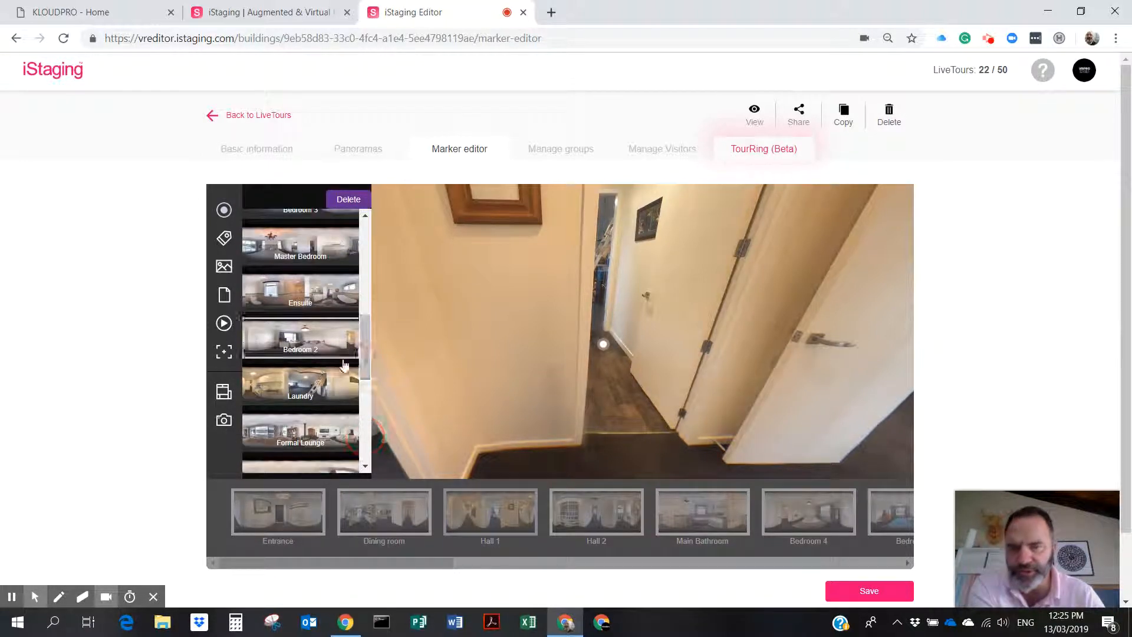
pyautogui.click(306, 379)
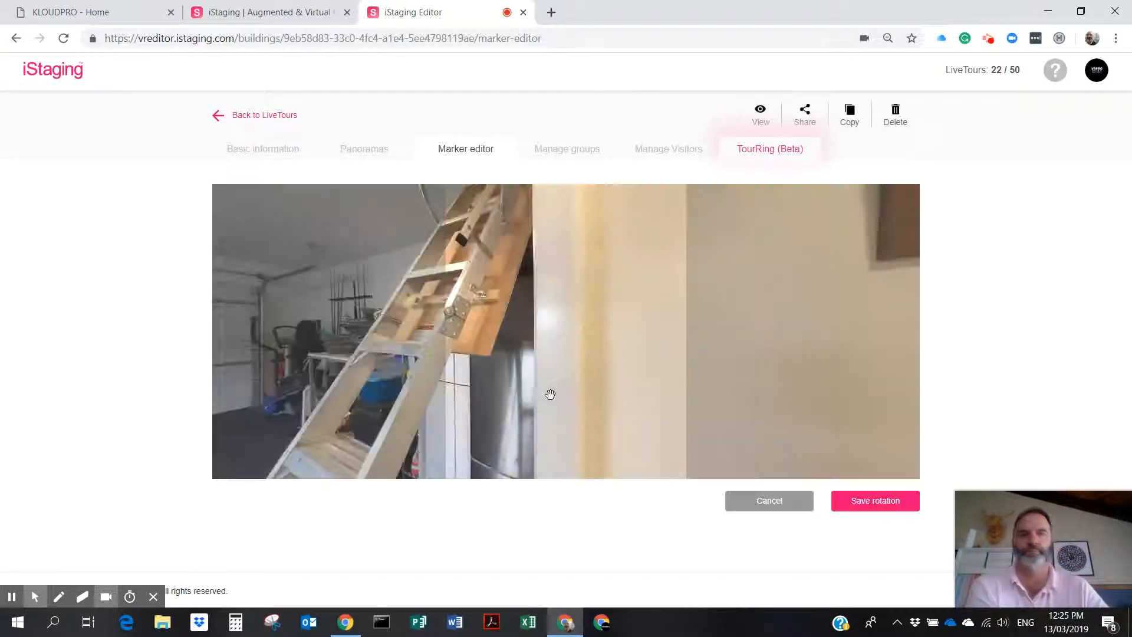
pyautogui.moveTo(644, 375); pyautogui.dragTo(1127, 328)
pyautogui.click(883, 502)
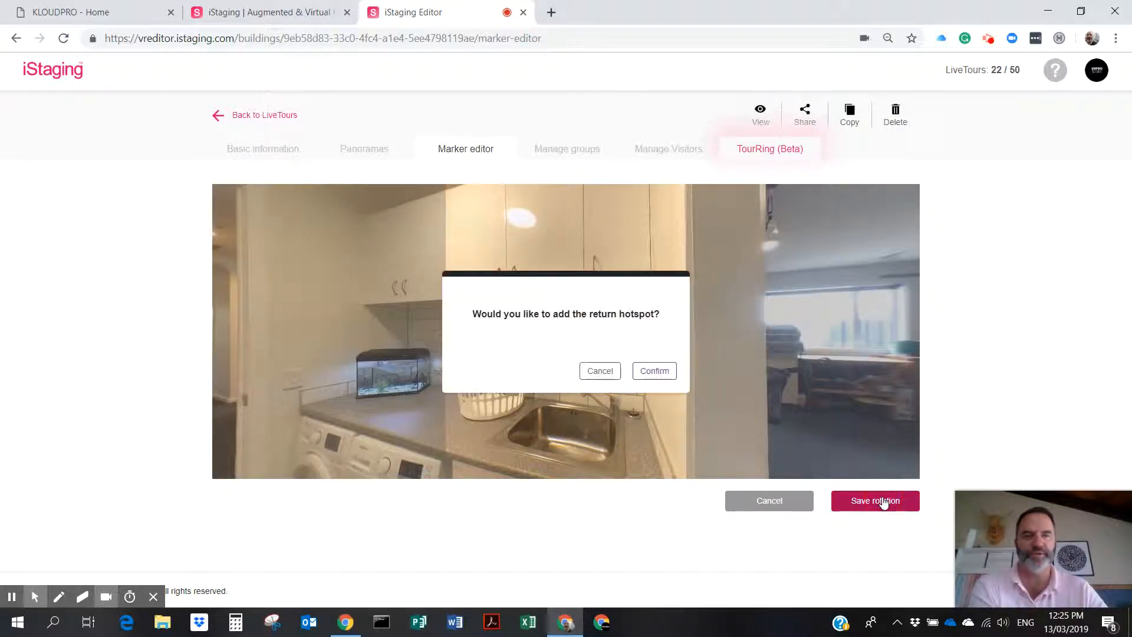
# Accept the Laundry return hotspot, place it by the hallway door, and save.
pyautogui.click(654, 370)
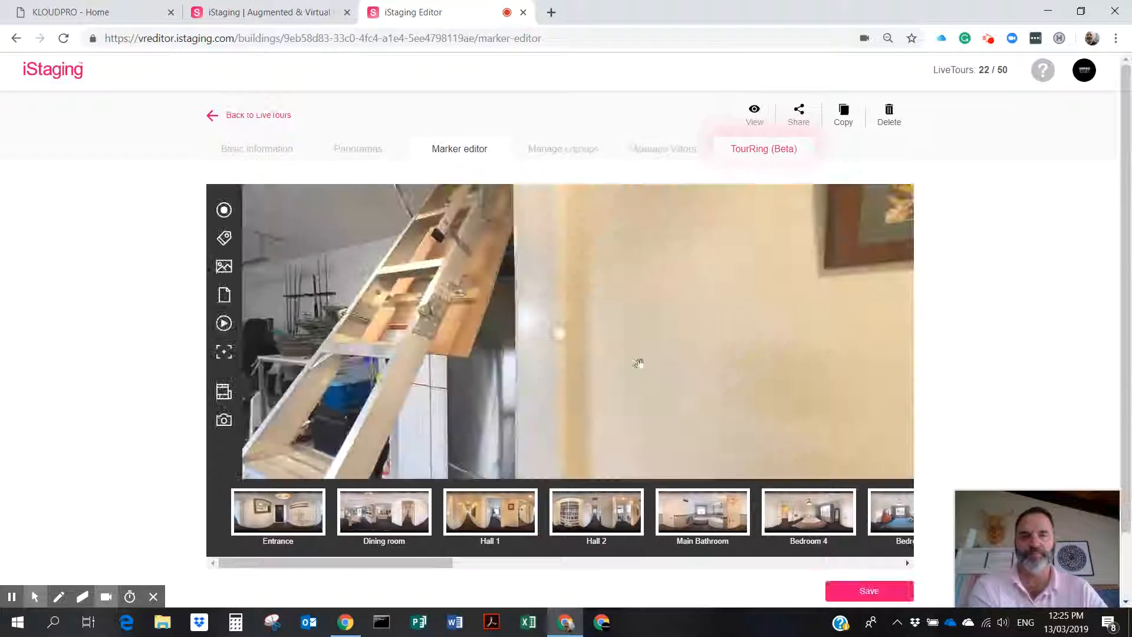
pyautogui.moveTo(854, 407); pyautogui.dragTo(419, 383)
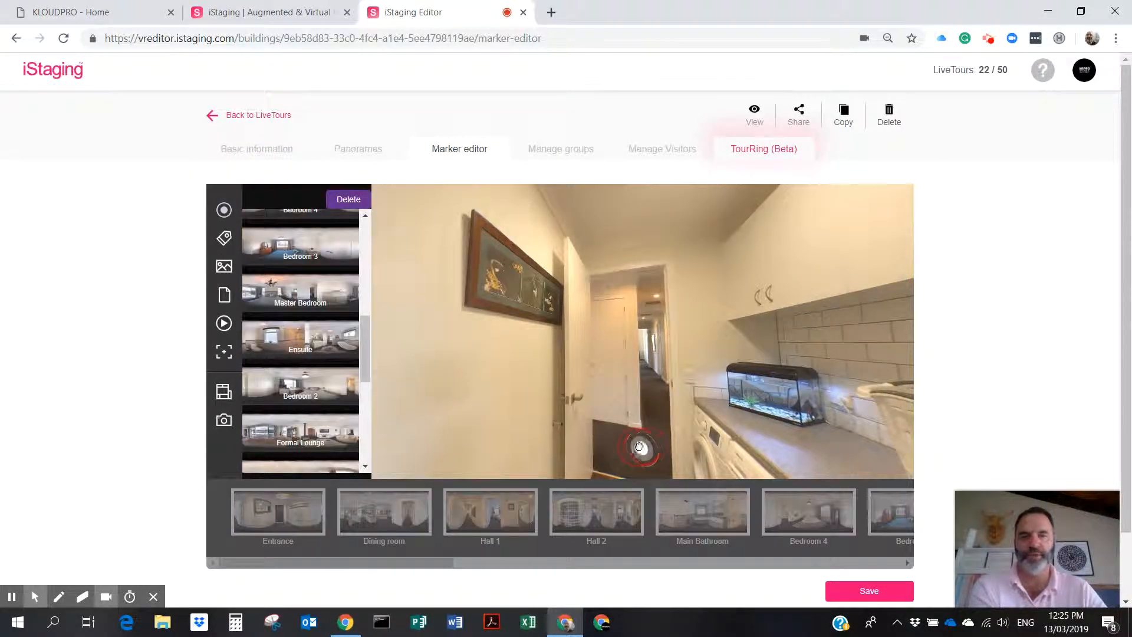
pyautogui.click(863, 591)
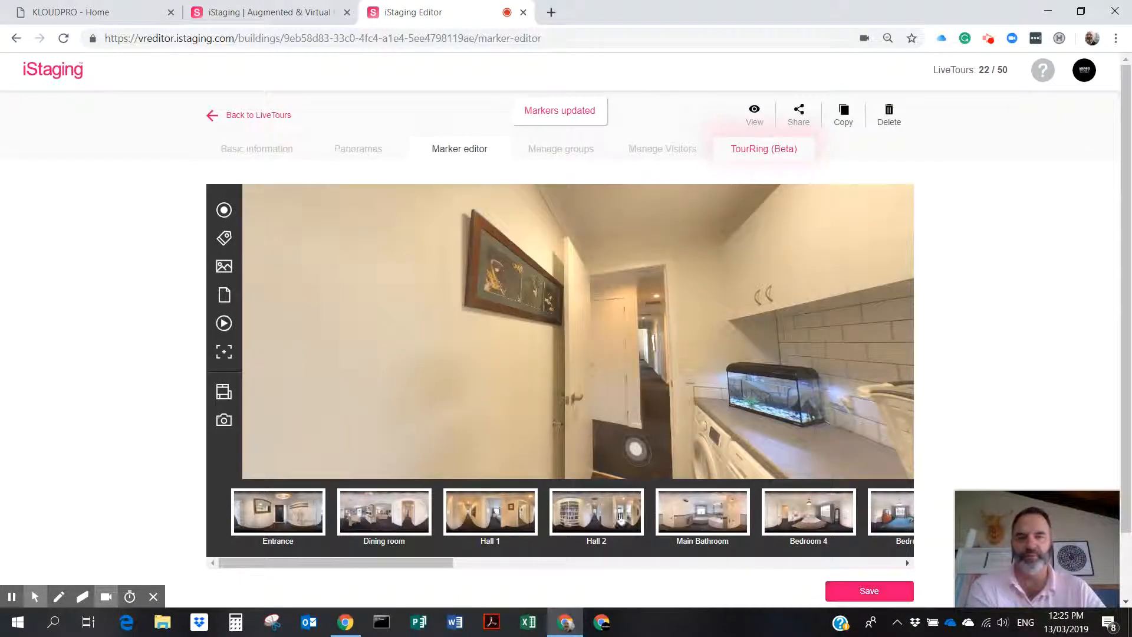
# In Hall 1, place a hotspot at the far end of the corridor linked to Hall 2.
pyautogui.click(494, 515)
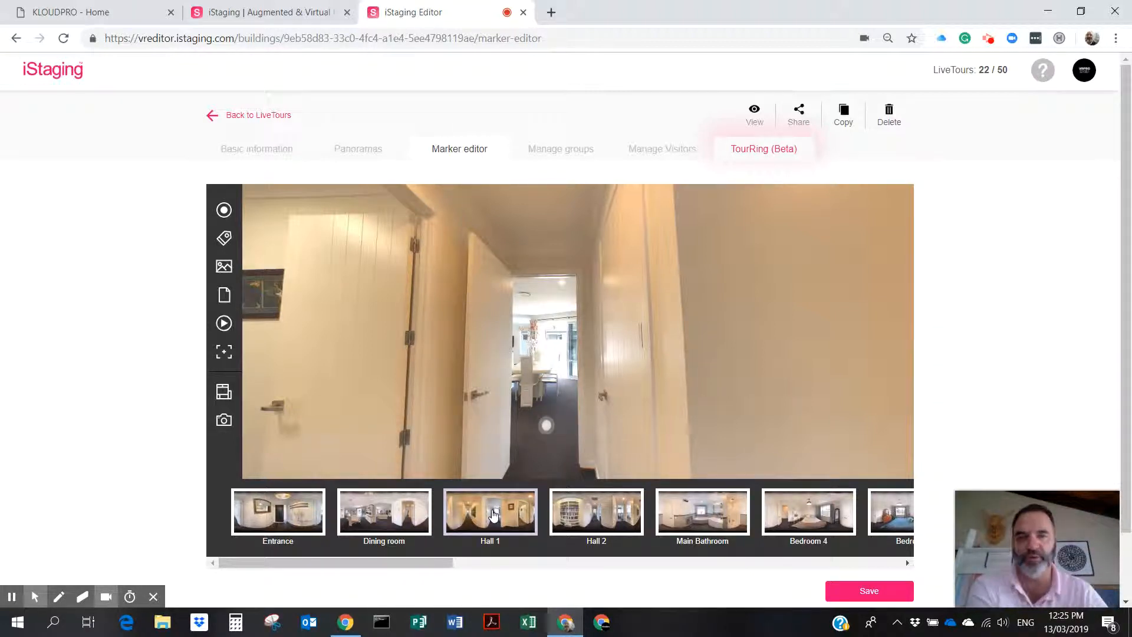
pyautogui.moveTo(753, 427)
pyautogui.mouseDown()
pyautogui.moveTo(434, 421)
pyautogui.moveTo(457, 405)
pyautogui.moveTo(577, 396)
pyautogui.moveTo(413, 391)
pyautogui.moveTo(543, 317)
pyautogui.mouseUp()
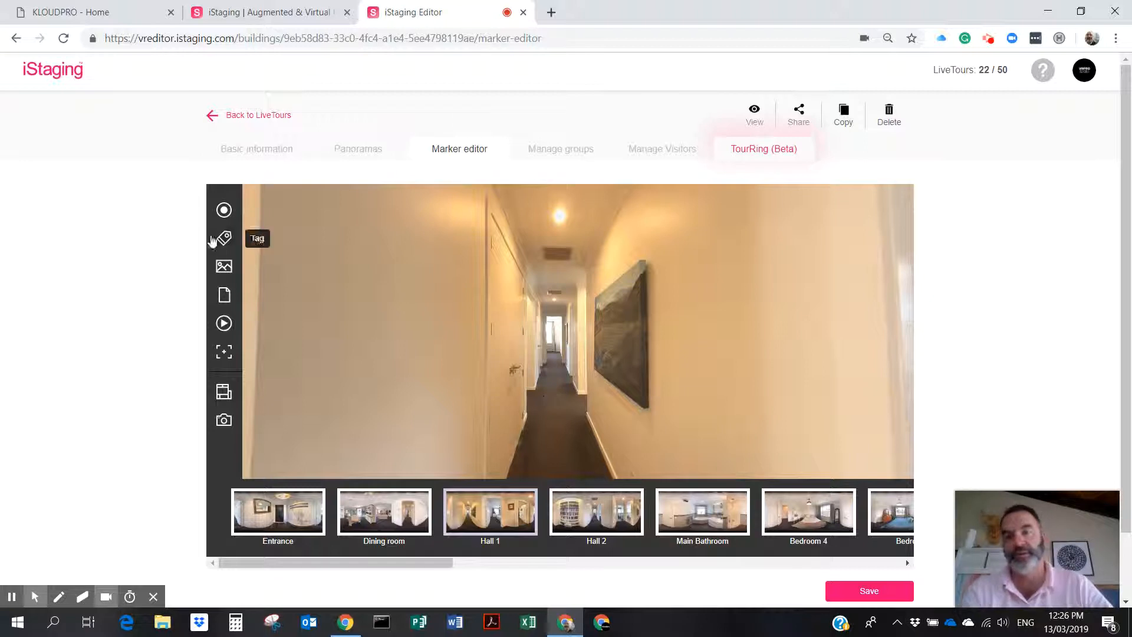
pyautogui.click(223, 210)
pyautogui.click(558, 405)
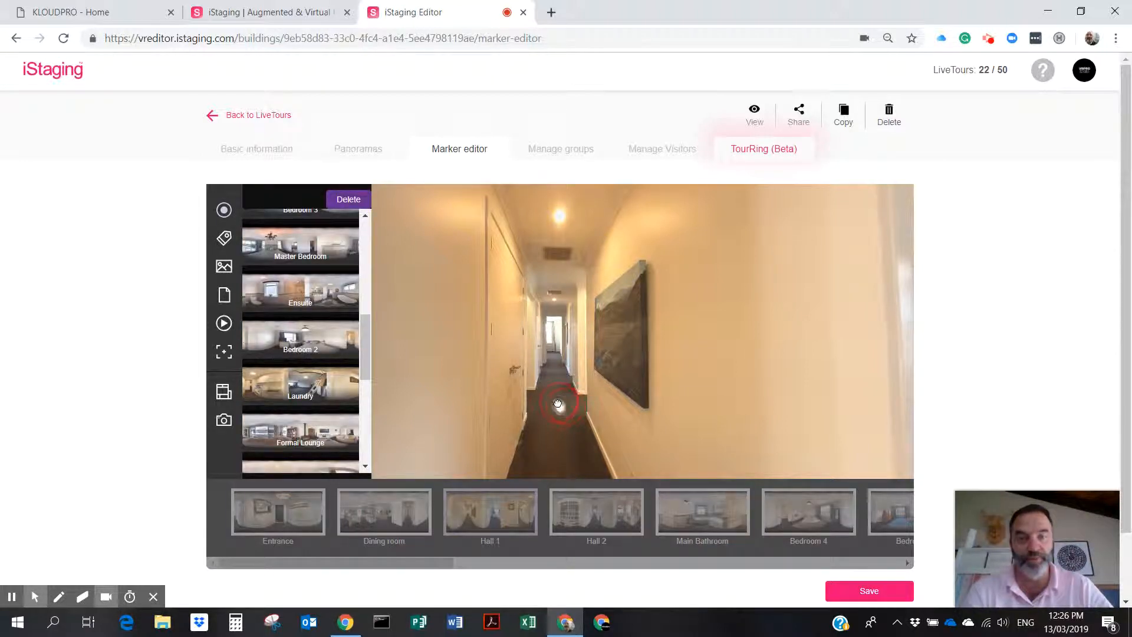
pyautogui.moveTo(363, 339); pyautogui.dragTo(371, 277)
pyautogui.click(301, 333)
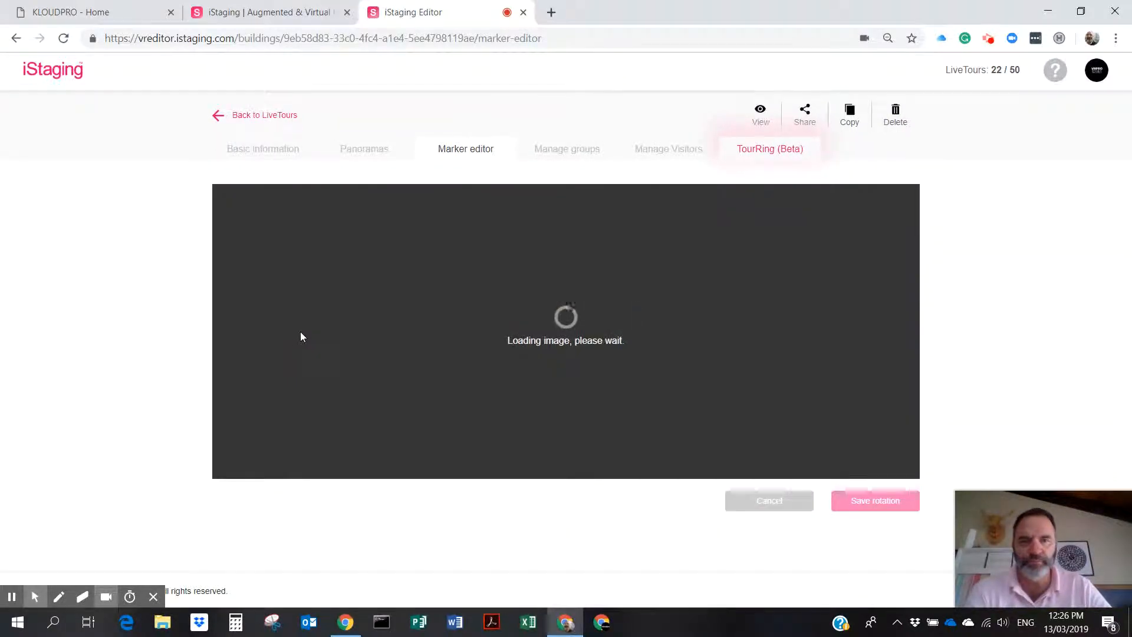
# Save Hall 2's arrival view down the corridor, place its return hotspot on the floor, and save.
pyautogui.moveTo(686, 326); pyautogui.dragTo(232, 325)
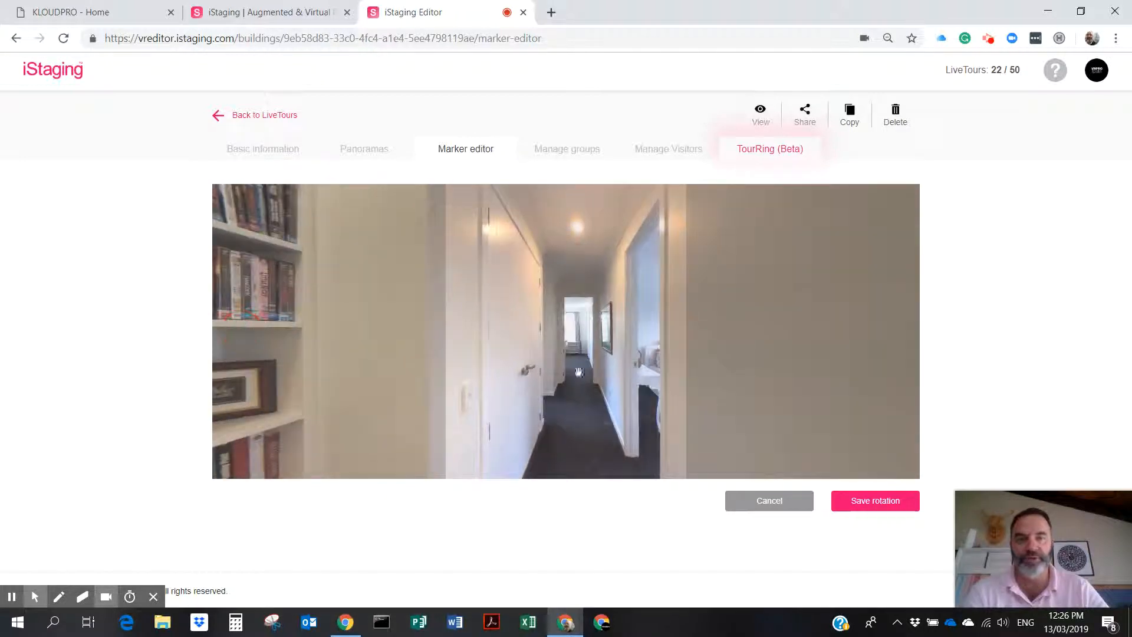
pyautogui.click(872, 502)
pyautogui.click(653, 370)
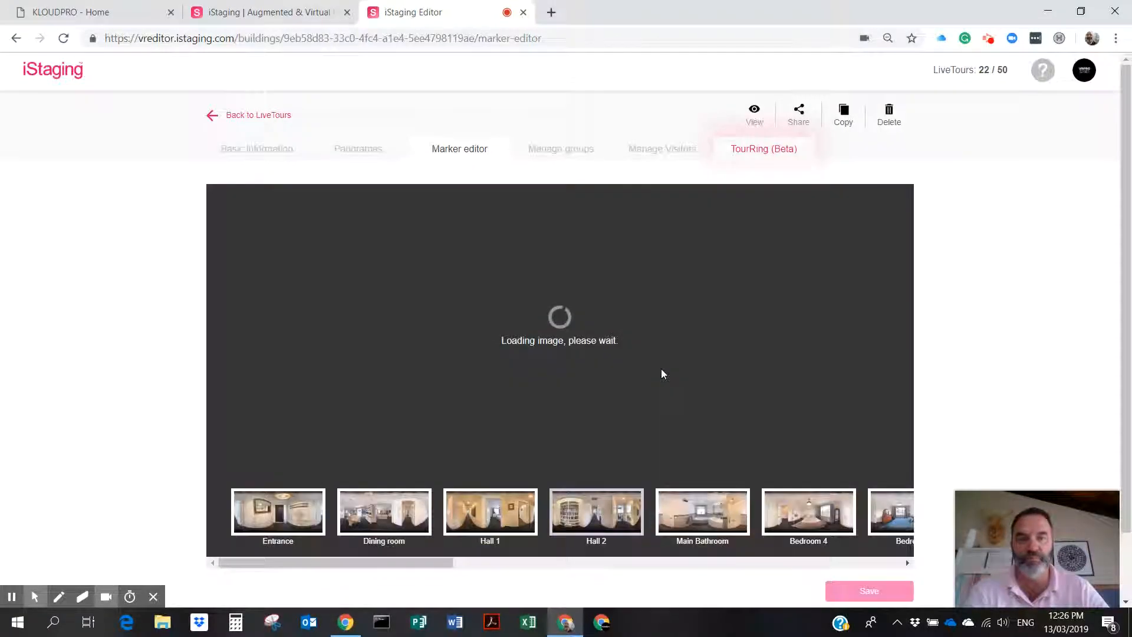
pyautogui.click(563, 372)
pyautogui.moveTo(562, 375); pyautogui.dragTo(571, 392)
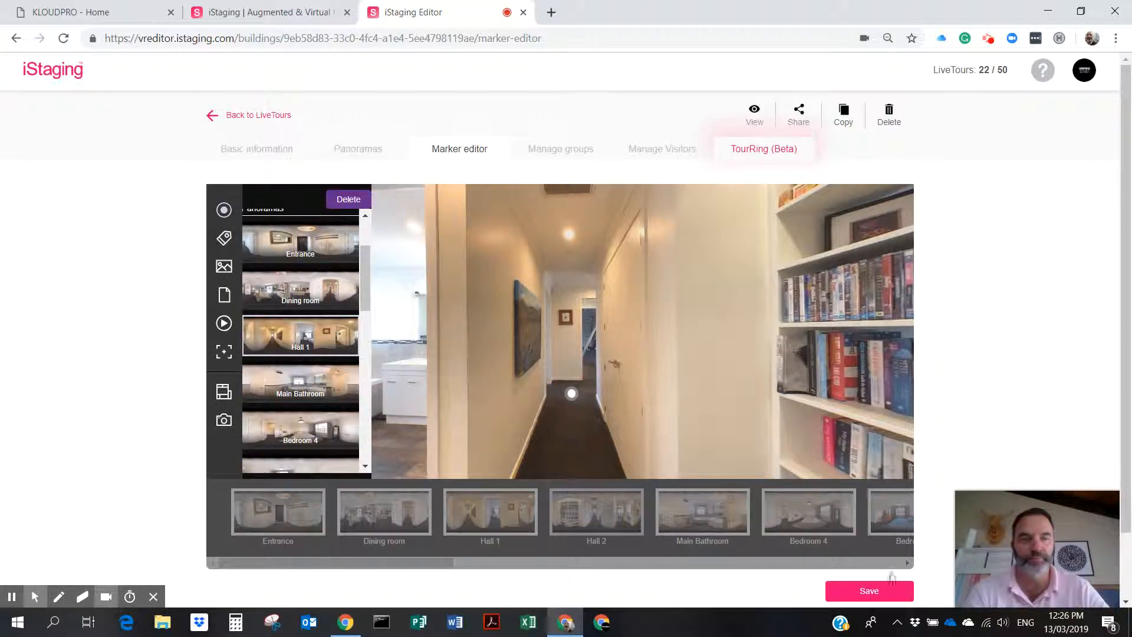
pyautogui.click(872, 591)
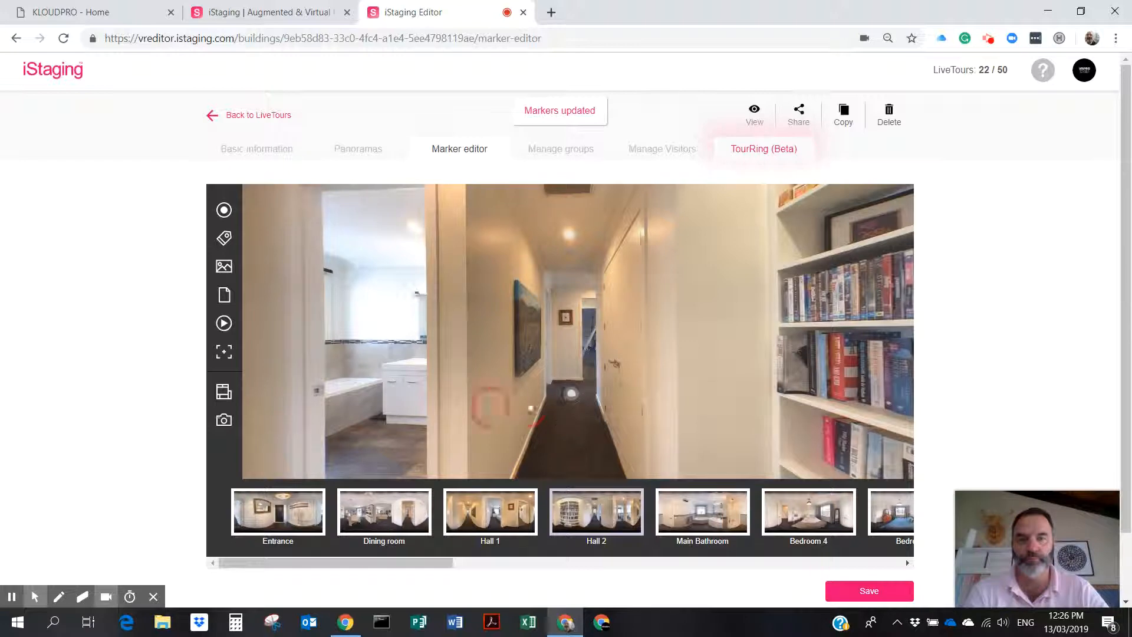
# Face the bathroom doors and add a hotspot to Main Bathroom, arriving toward window and sink, with return hotspot.
pyautogui.moveTo(488, 405); pyautogui.dragTo(857, 377)
pyautogui.moveTo(629, 362); pyautogui.dragTo(665, 362)
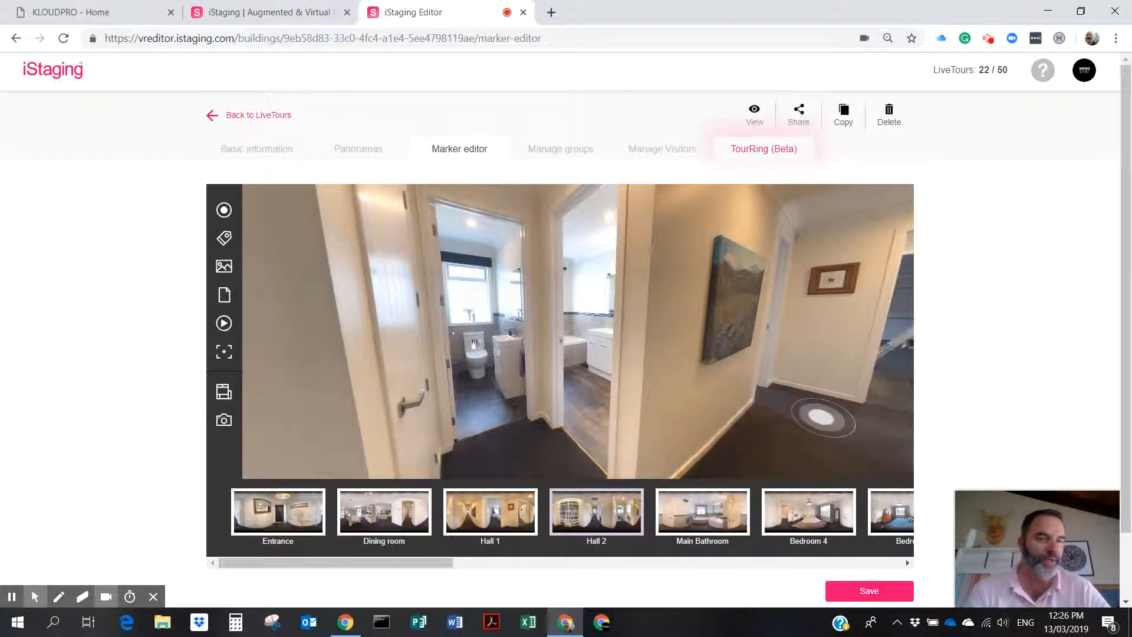
pyautogui.moveTo(487, 412); pyautogui.dragTo(551, 402)
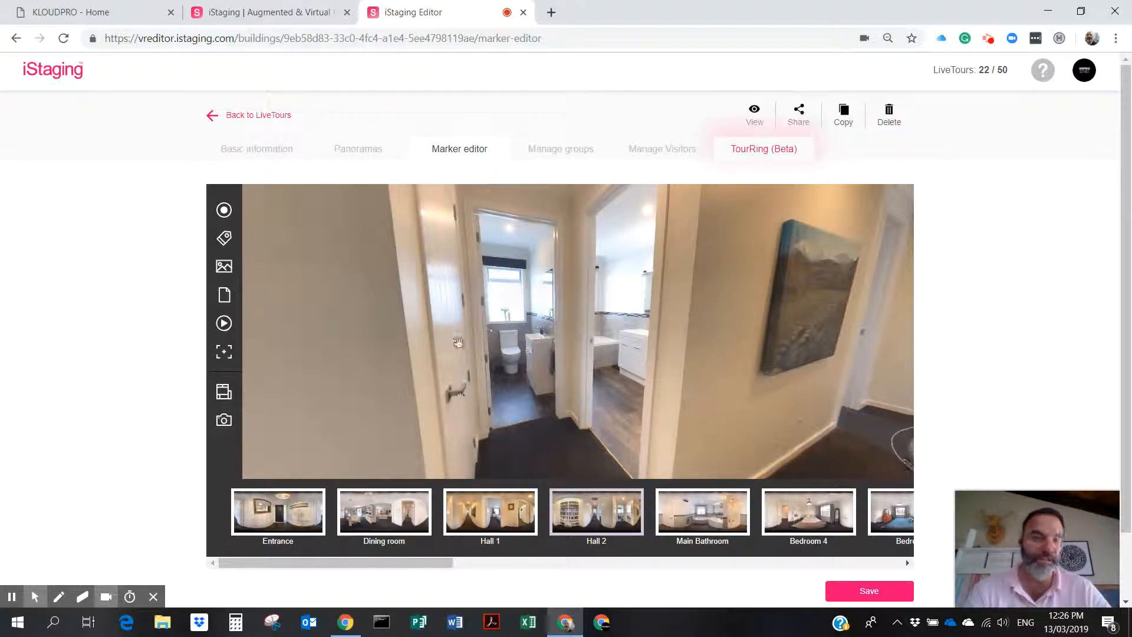
pyautogui.click(224, 210)
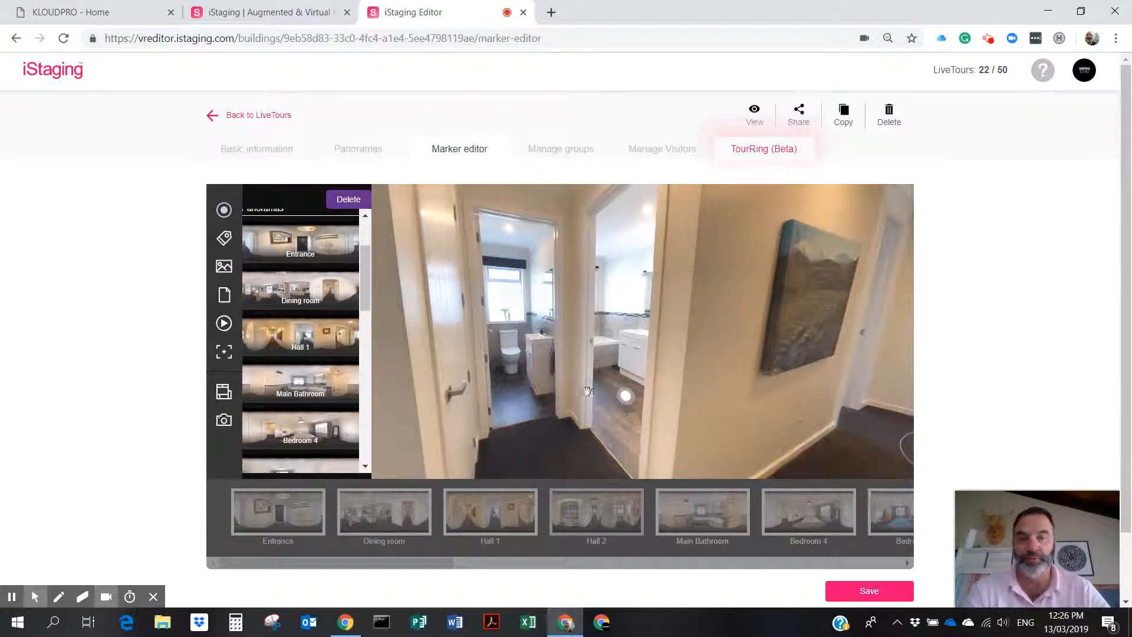
pyautogui.click(304, 393)
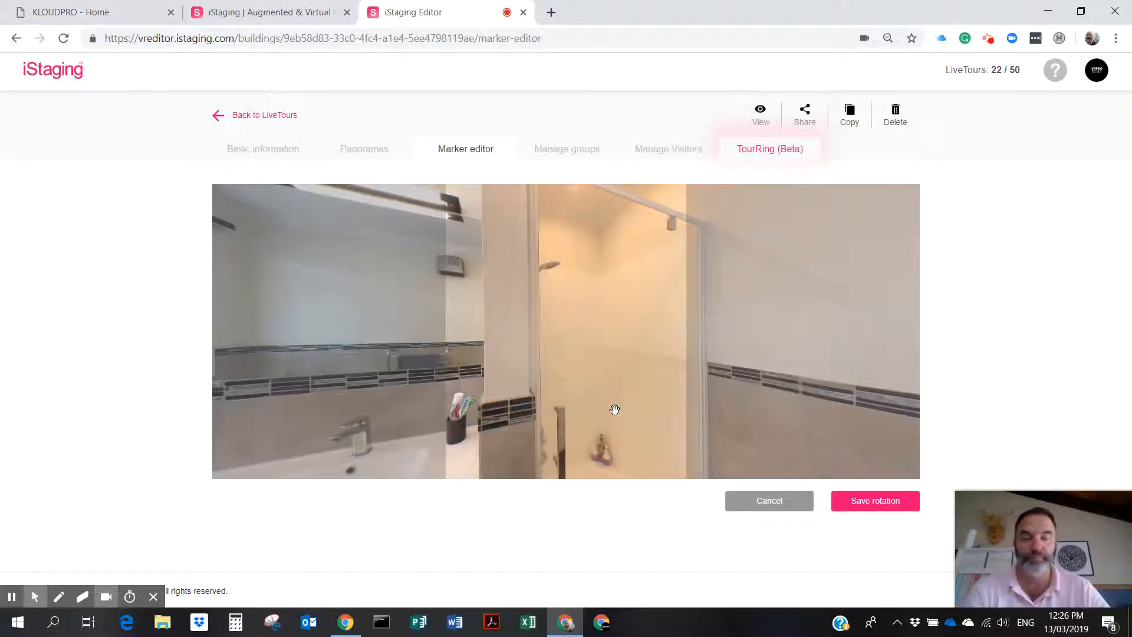
pyautogui.moveTo(517, 387); pyautogui.dragTo(839, 377)
pyautogui.click(875, 500)
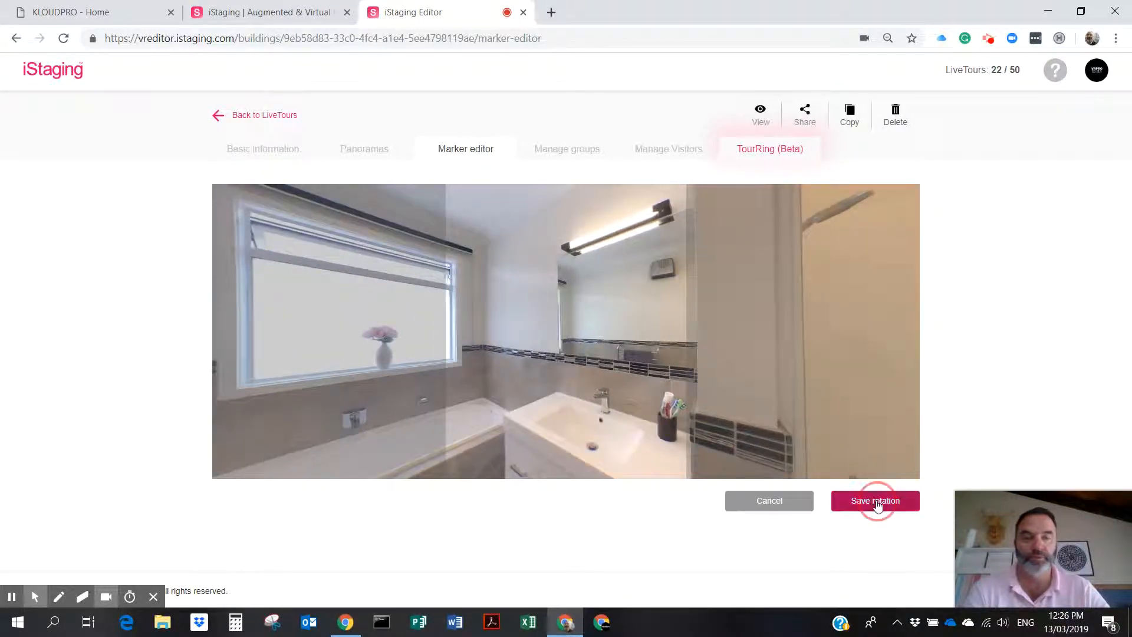
pyautogui.click(655, 372)
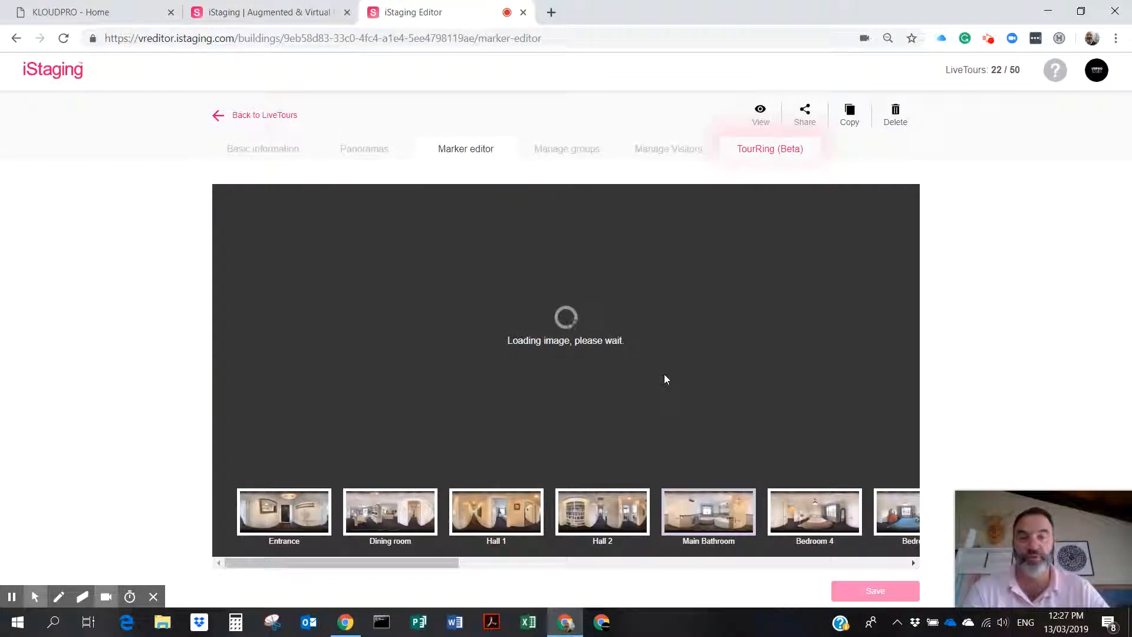
# Place the bathroom's return hotspot on the door handle, save the markers, and turn toward the door.
pyautogui.moveTo(555, 334); pyautogui.dragTo(607, 412)
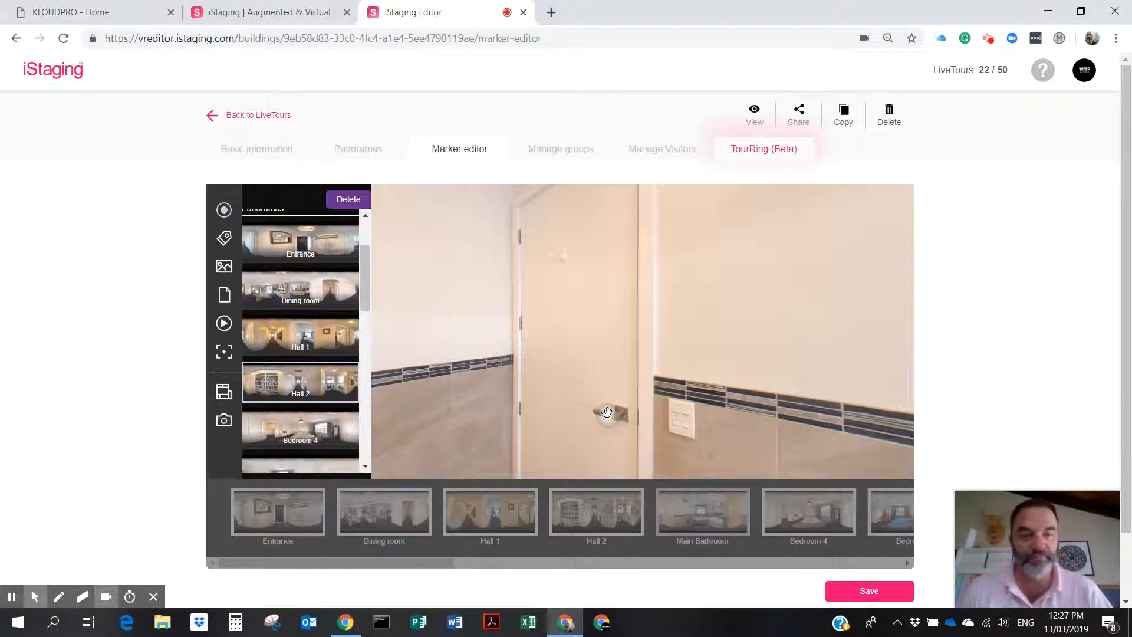
pyautogui.click(866, 590)
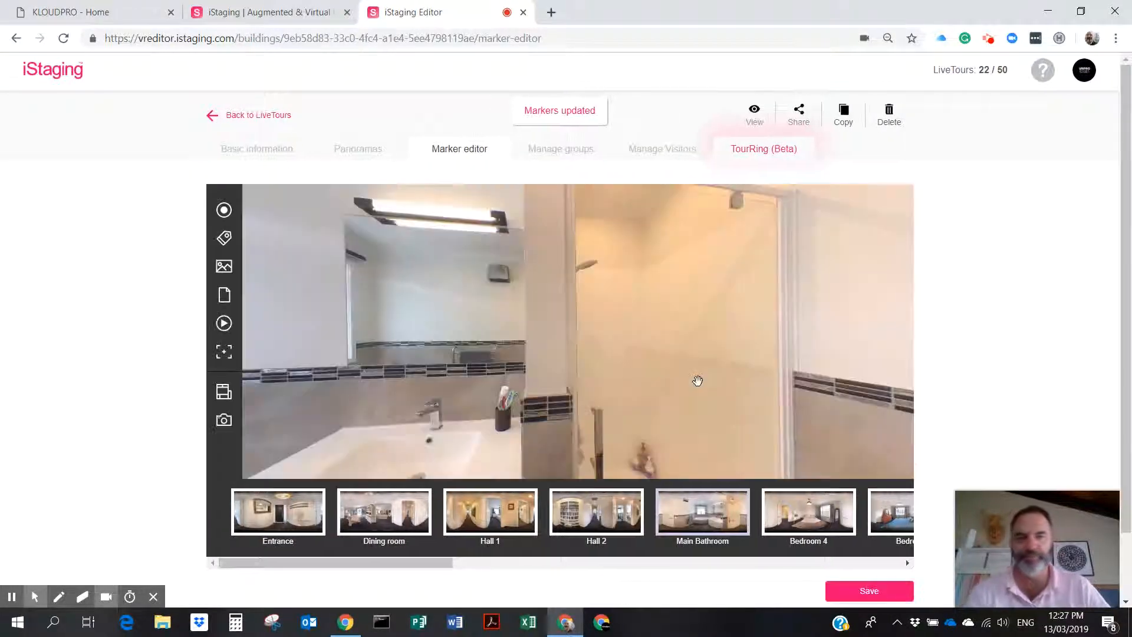
pyautogui.moveTo(747, 381); pyautogui.dragTo(273, 376)
pyautogui.moveTo(673, 377); pyautogui.dragTo(435, 291)
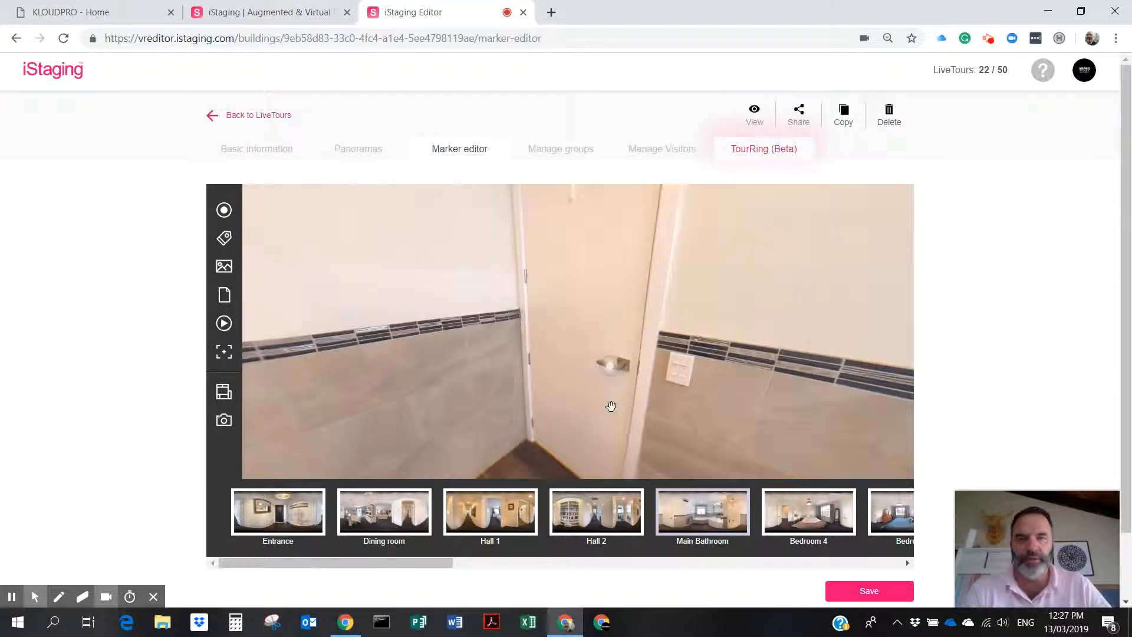
# Open Hall 2 and turn the view past the white door down the hallway.
pyautogui.click(603, 517)
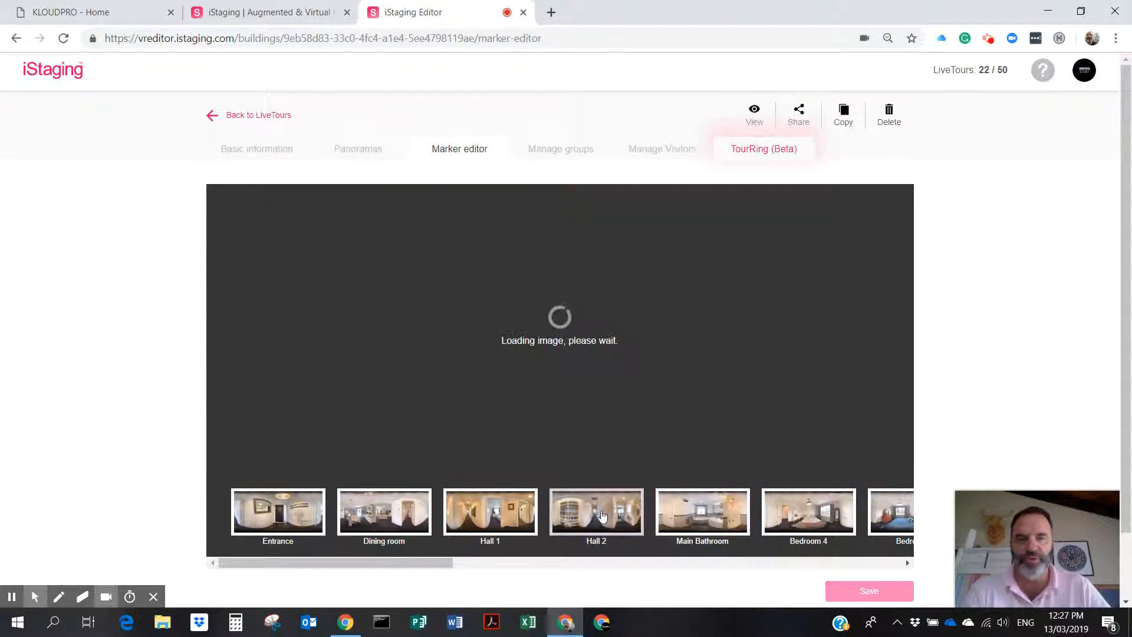
pyautogui.moveTo(726, 339); pyautogui.dragTo(331, 365)
pyautogui.moveTo(660, 366); pyautogui.dragTo(334, 332)
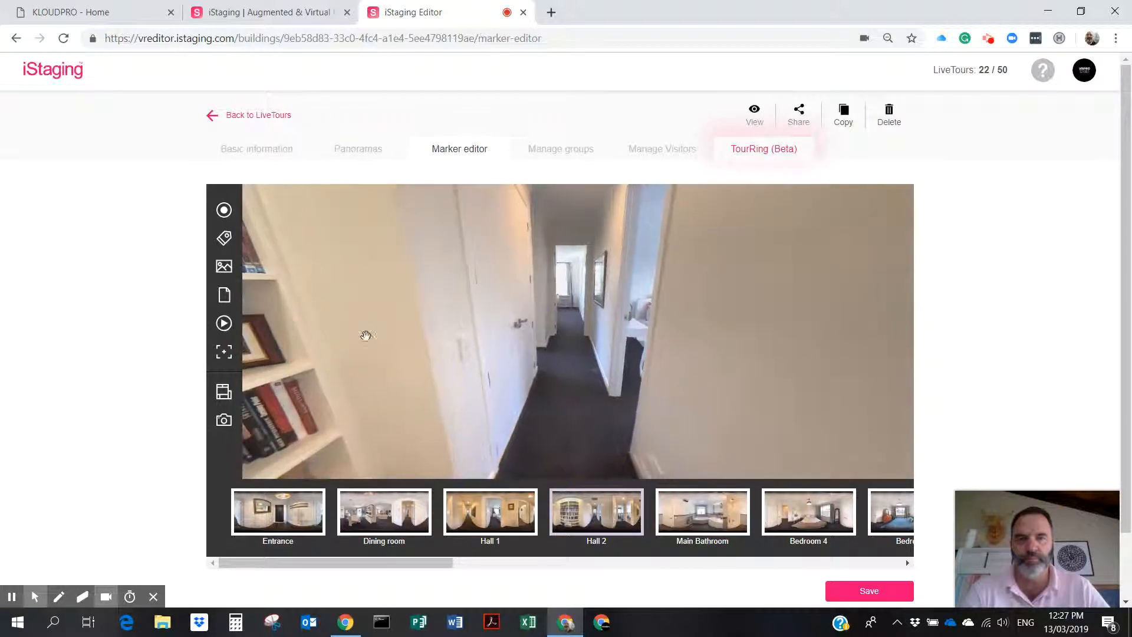
pyautogui.moveTo(541, 375); pyautogui.dragTo(490, 320)
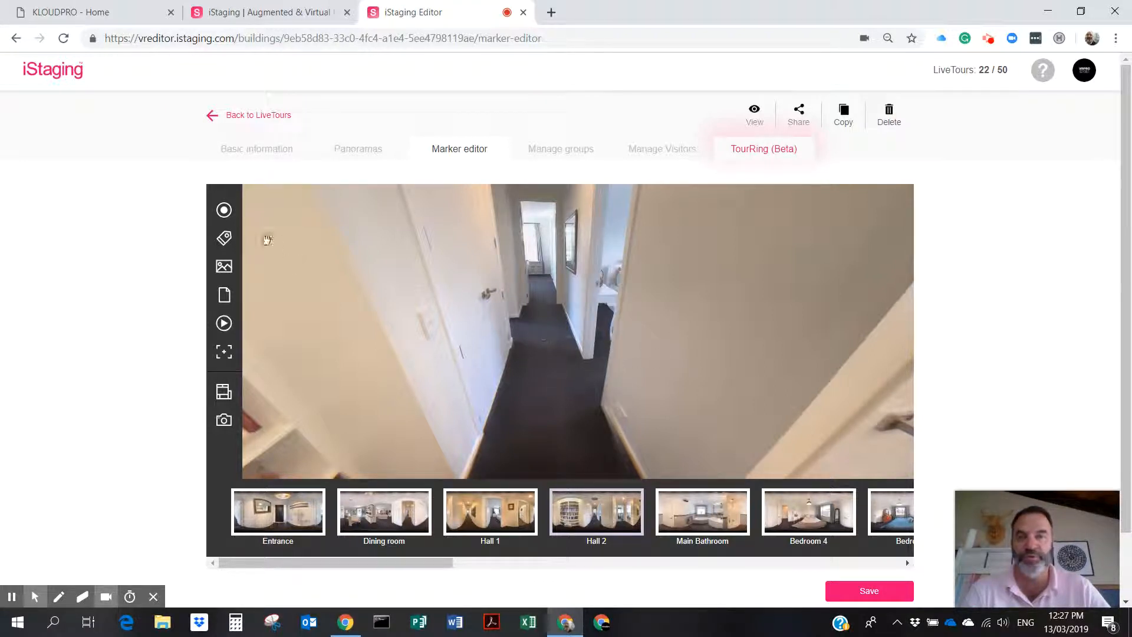
# Place an arrow hotspot on the carpet linked to Bedroom 4, facing the bed, with no return hotspot.
pyautogui.click(224, 210)
pyautogui.click(589, 377)
pyautogui.scroll(2, 368, 296)
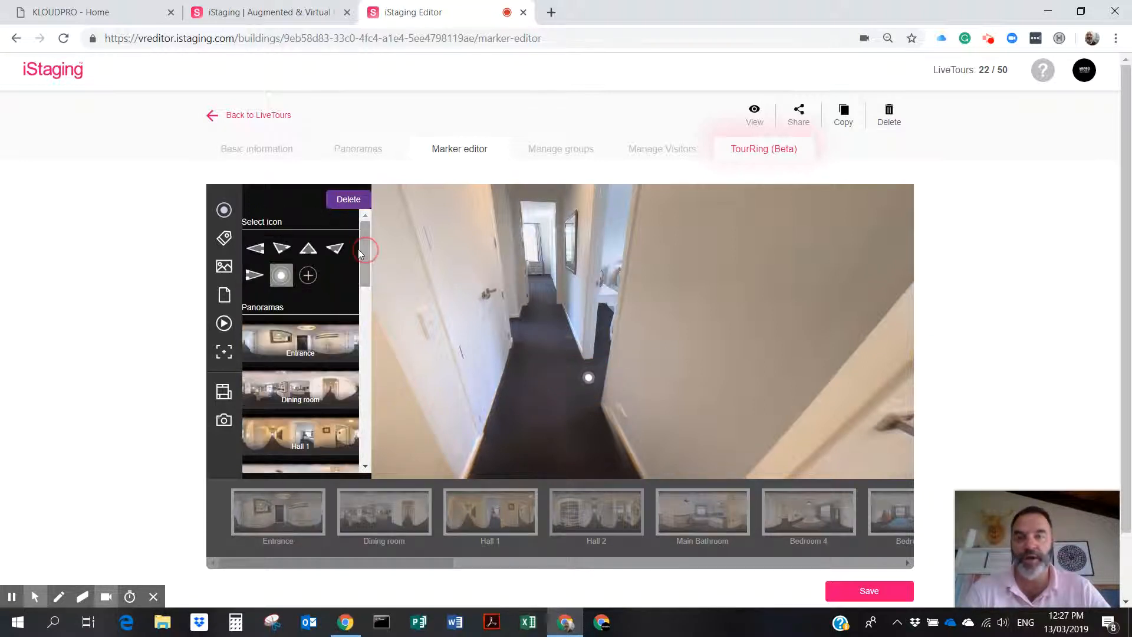
pyautogui.click(336, 251)
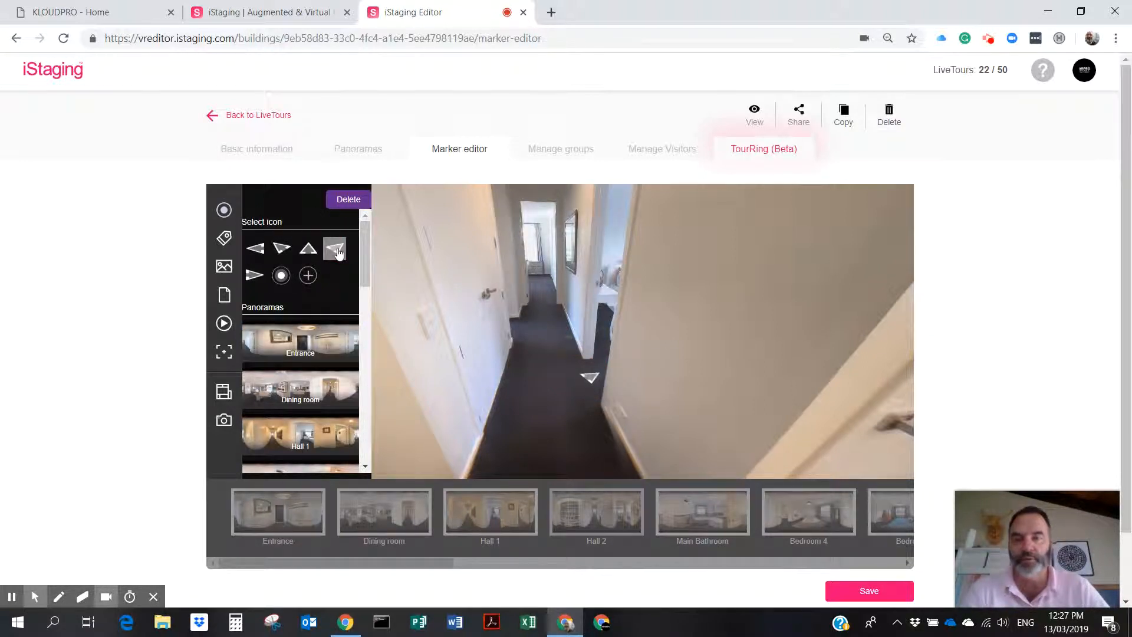
pyautogui.moveTo(362, 244); pyautogui.dragTo(364, 304)
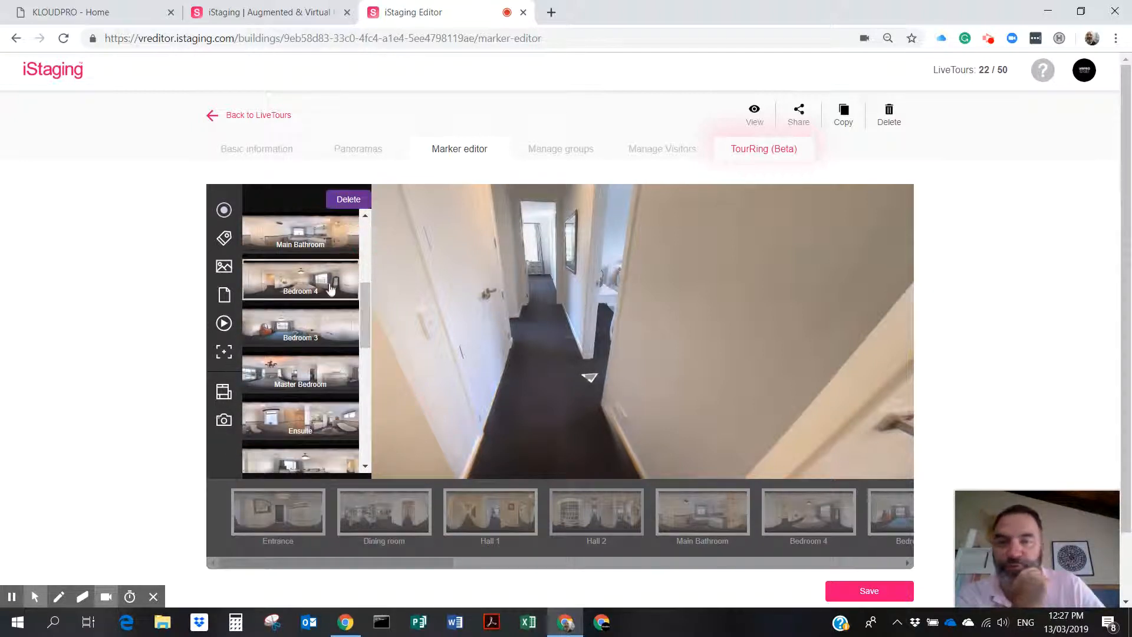
pyautogui.click(300, 281)
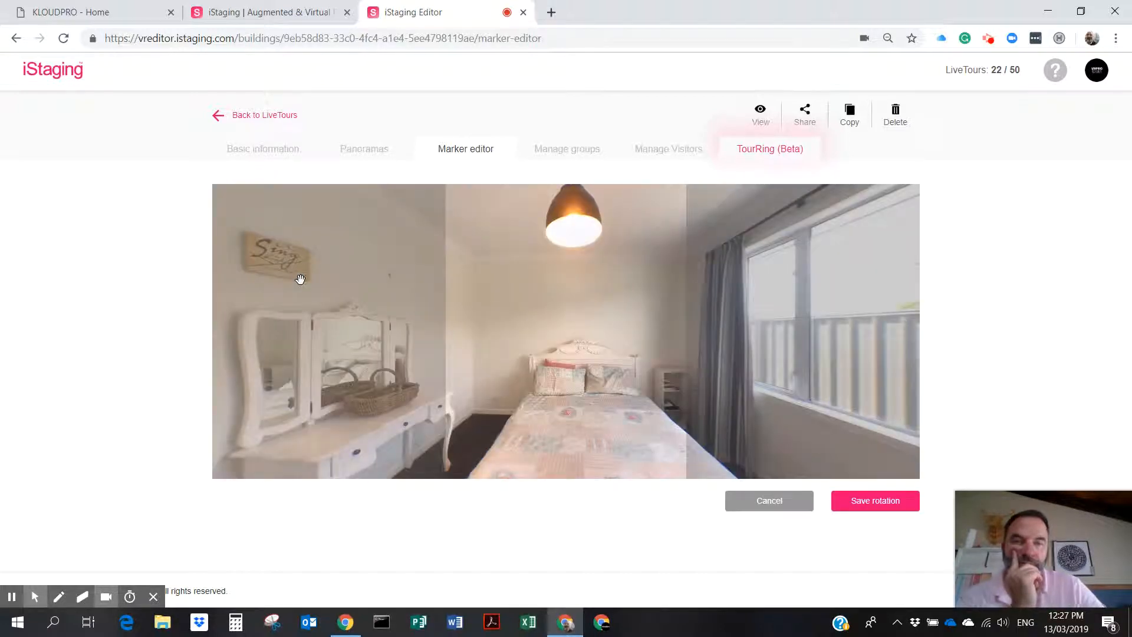
pyautogui.click(879, 509)
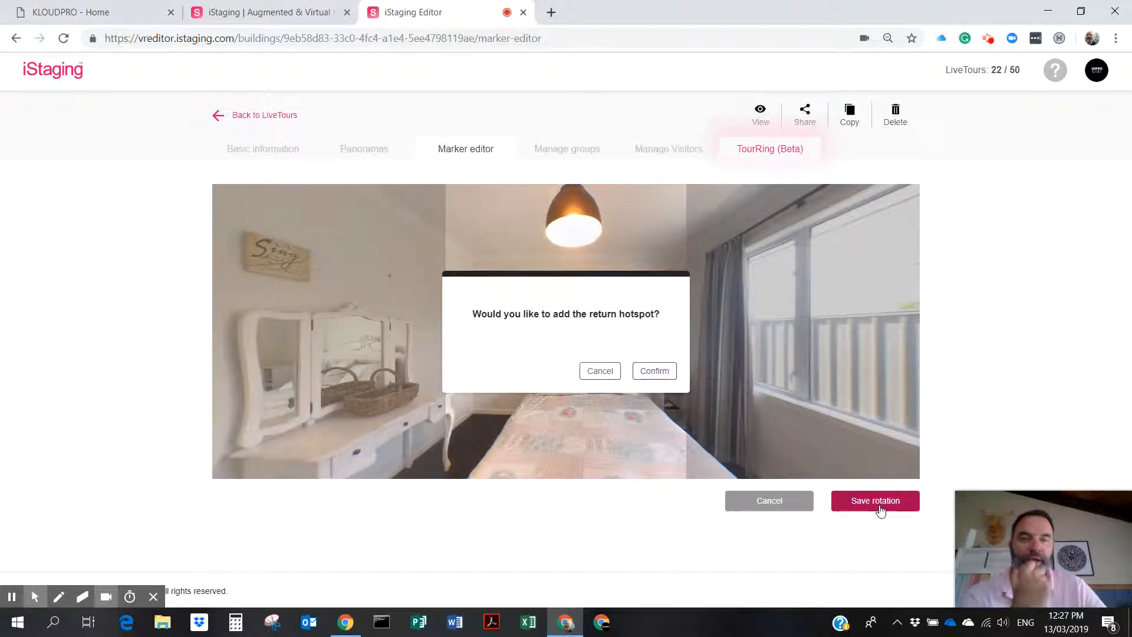
pyautogui.click(596, 370)
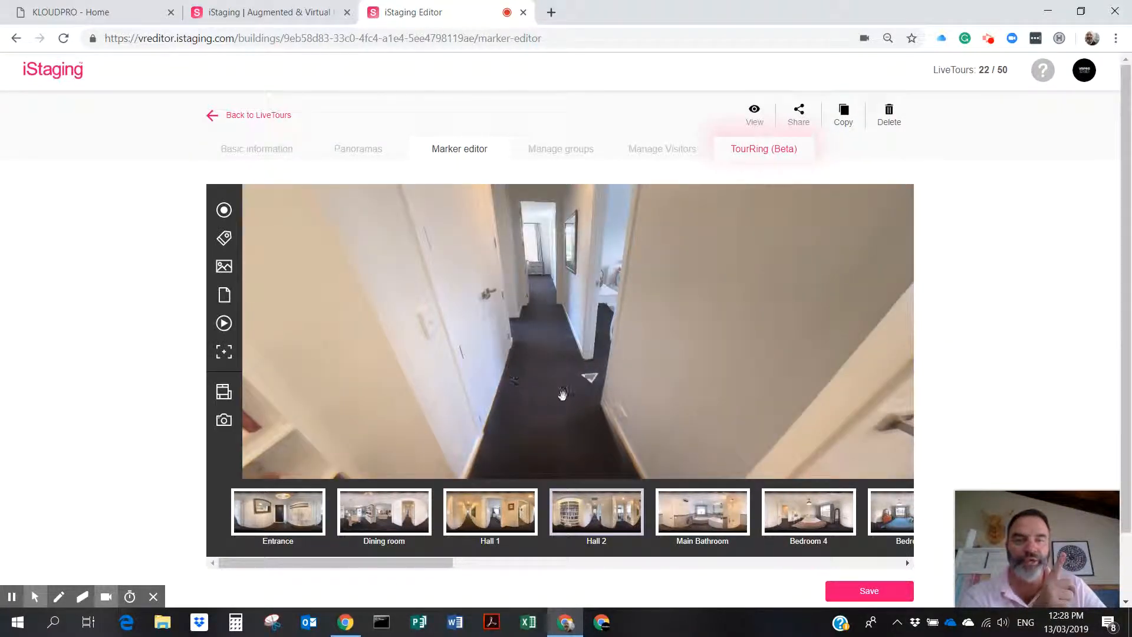
# Open Bedroom 4 and place a hotspot on the floor by the door.
pyautogui.click(800, 517)
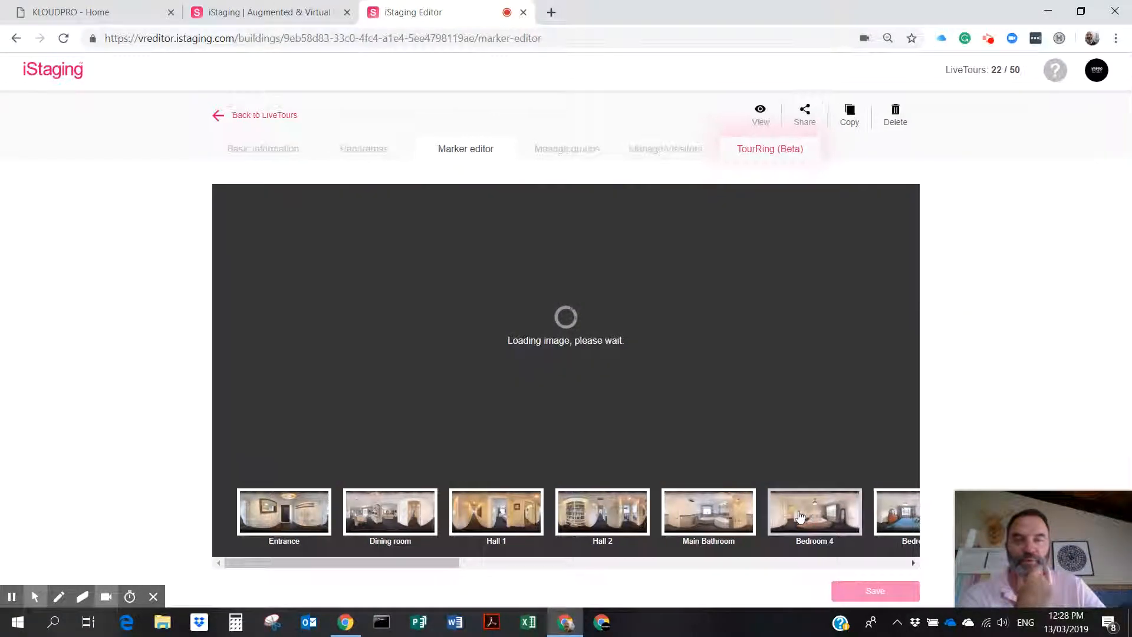
pyautogui.moveTo(410, 369); pyautogui.dragTo(745, 350)
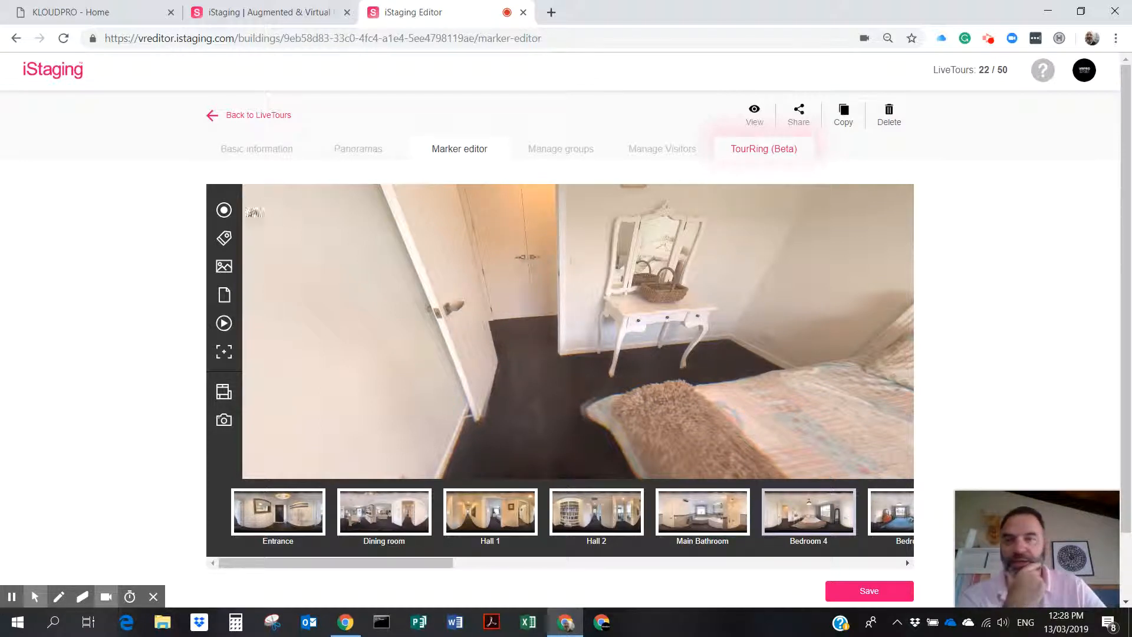
pyautogui.click(224, 210)
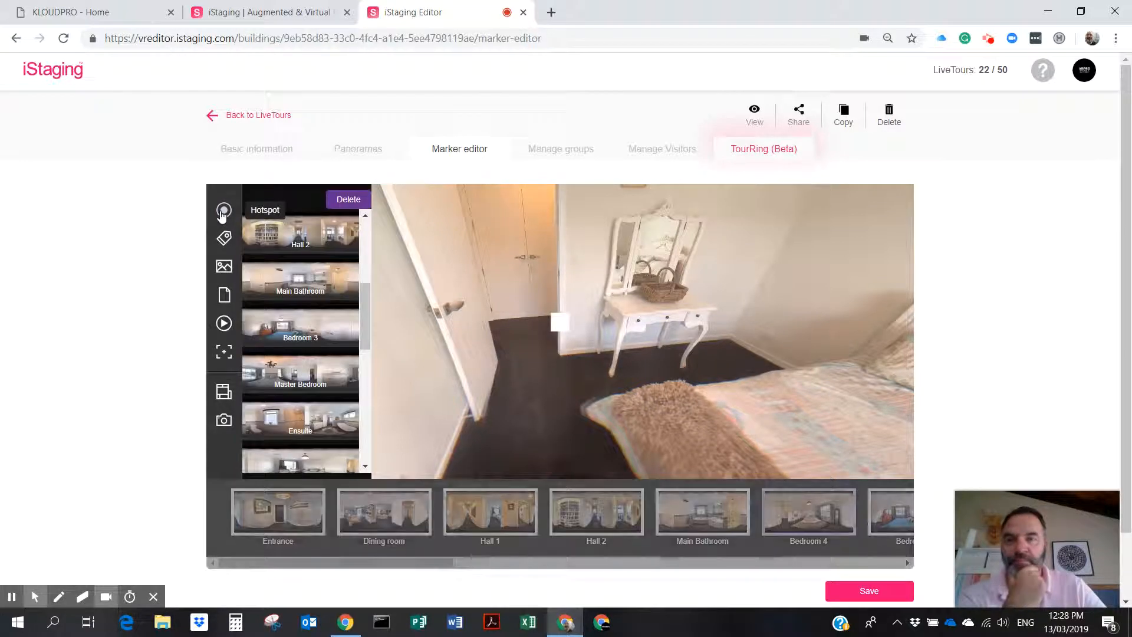
pyautogui.click(530, 333)
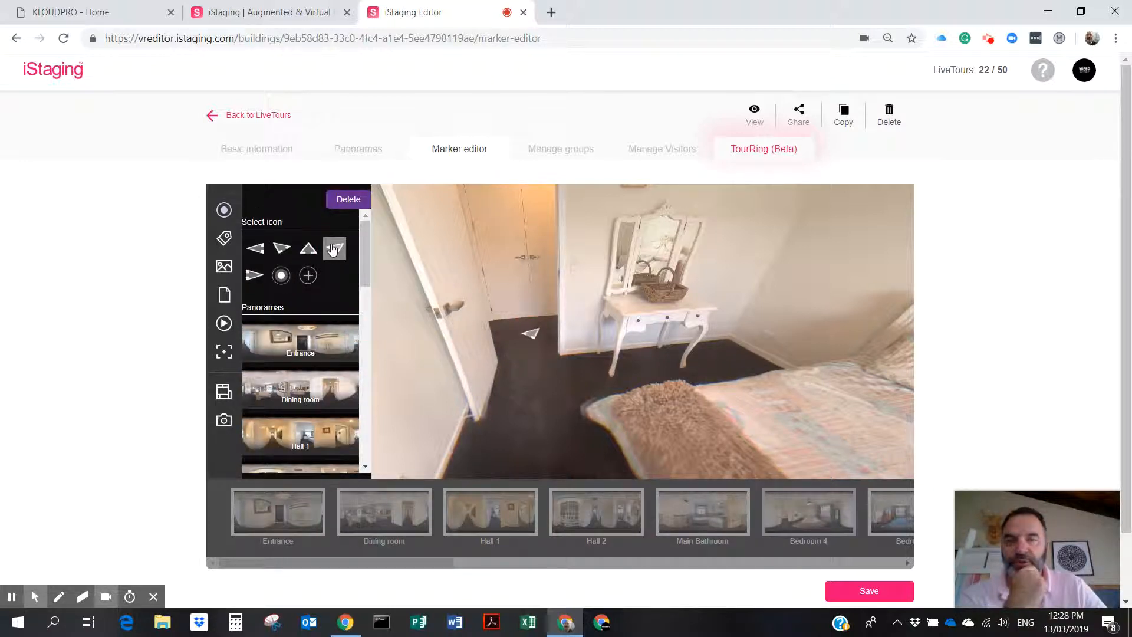
pyautogui.click(374, 258)
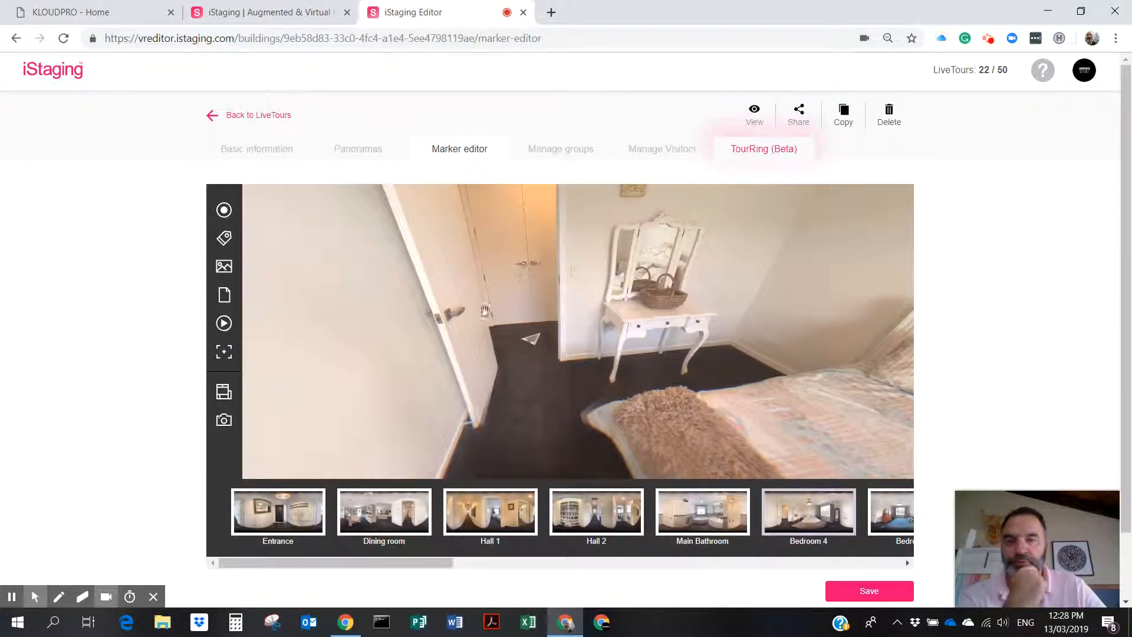
pyautogui.click(533, 341)
pyautogui.moveTo(366, 259); pyautogui.dragTo(367, 328)
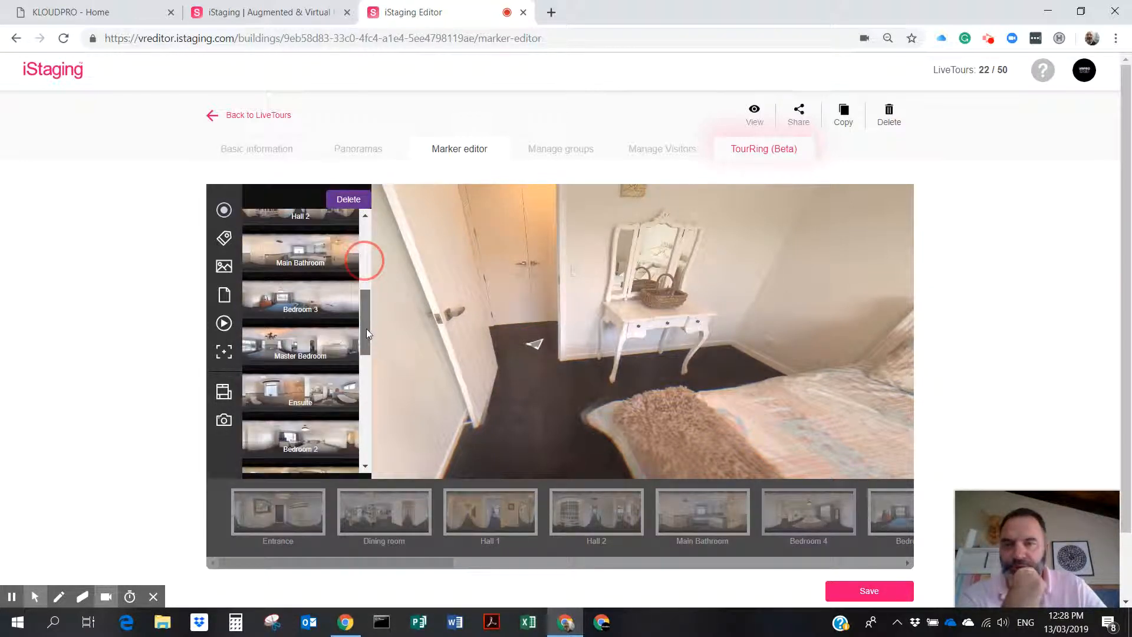
# Link it as an arrow to Bedroom 3 facing the bed, decline a return hotspot, and save markers.
pyautogui.click(296, 304)
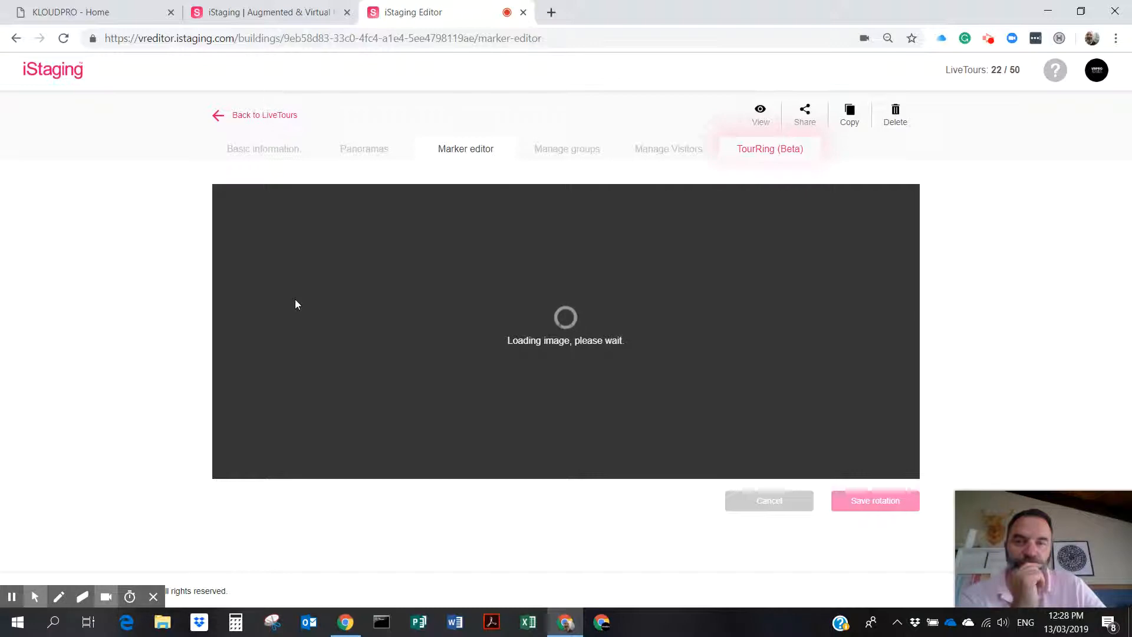
pyautogui.moveTo(631, 392); pyautogui.dragTo(460, 392)
pyautogui.click(876, 506)
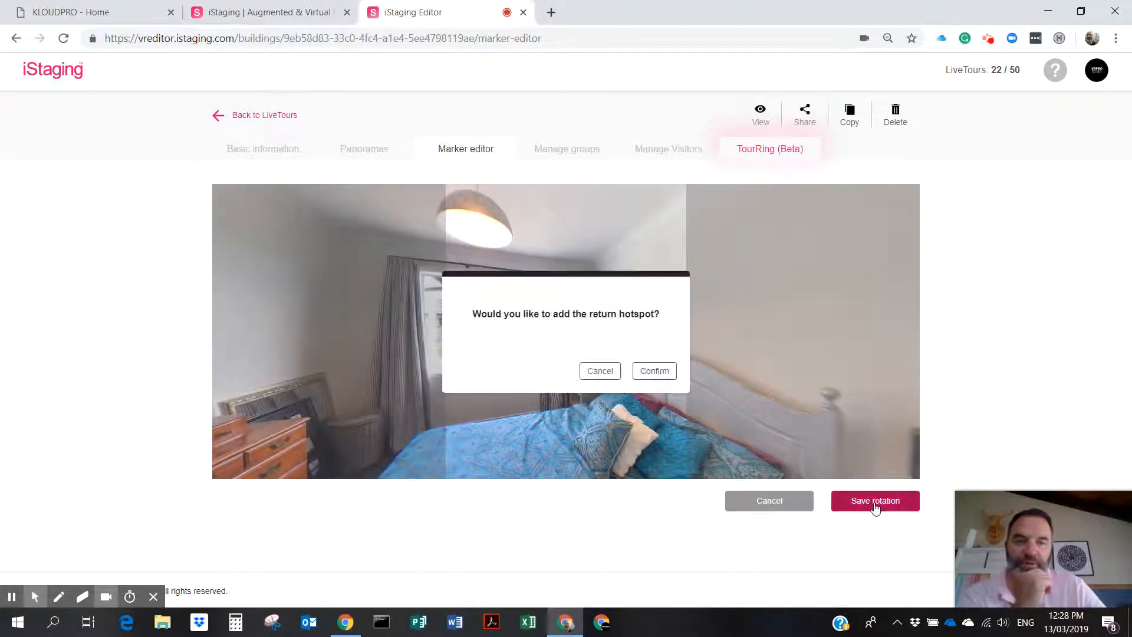
pyautogui.click(596, 371)
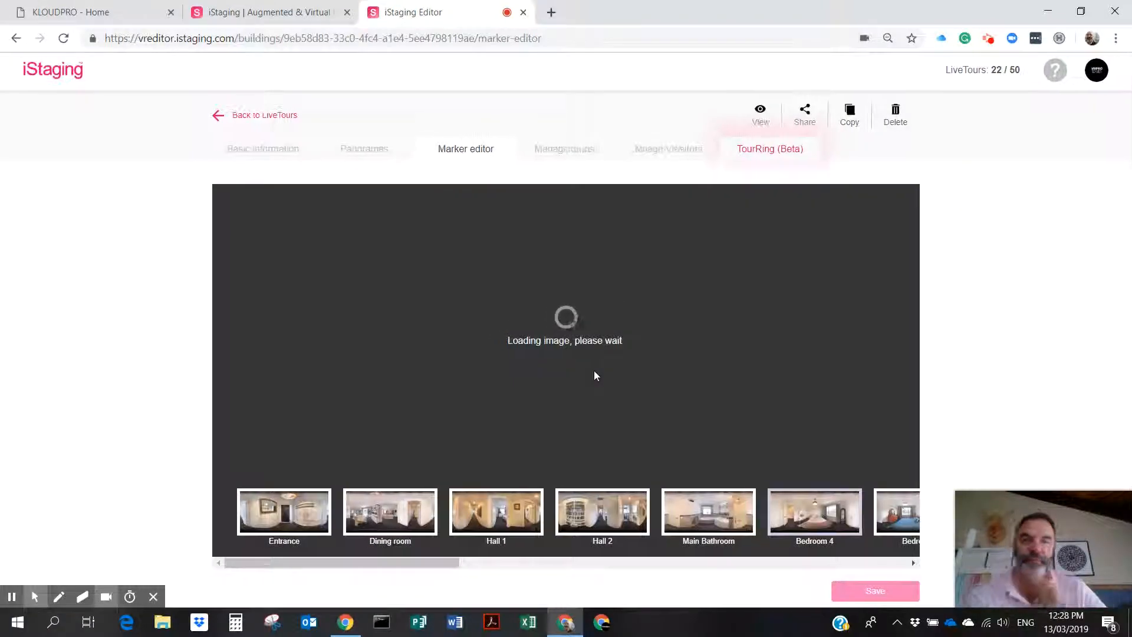
pyautogui.scroll(-2, 648, 373)
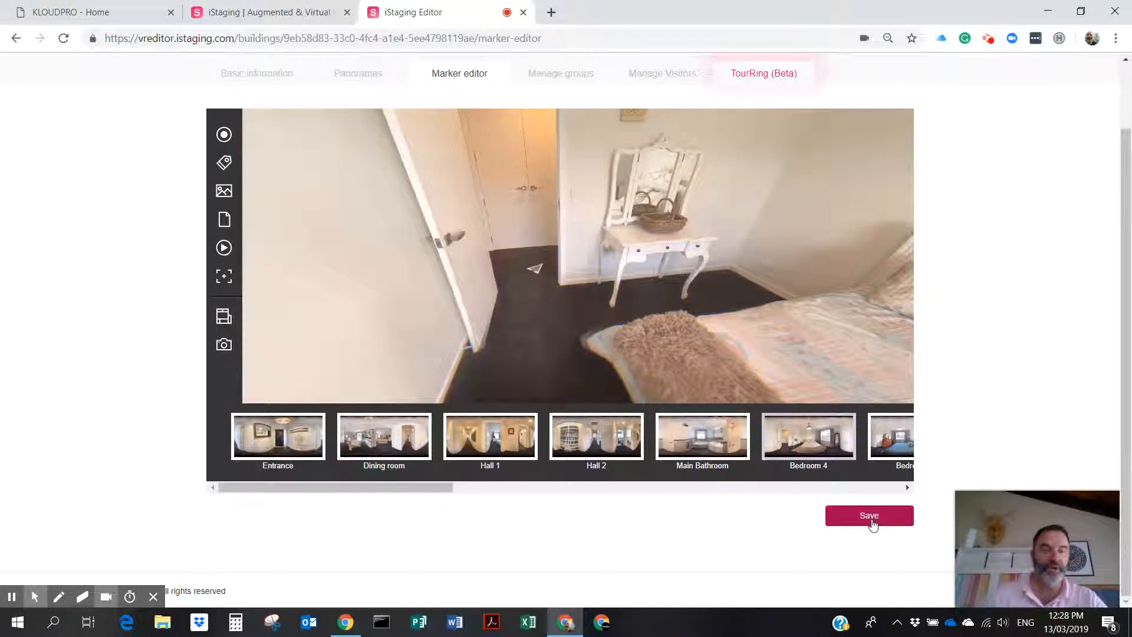
pyautogui.click(872, 518)
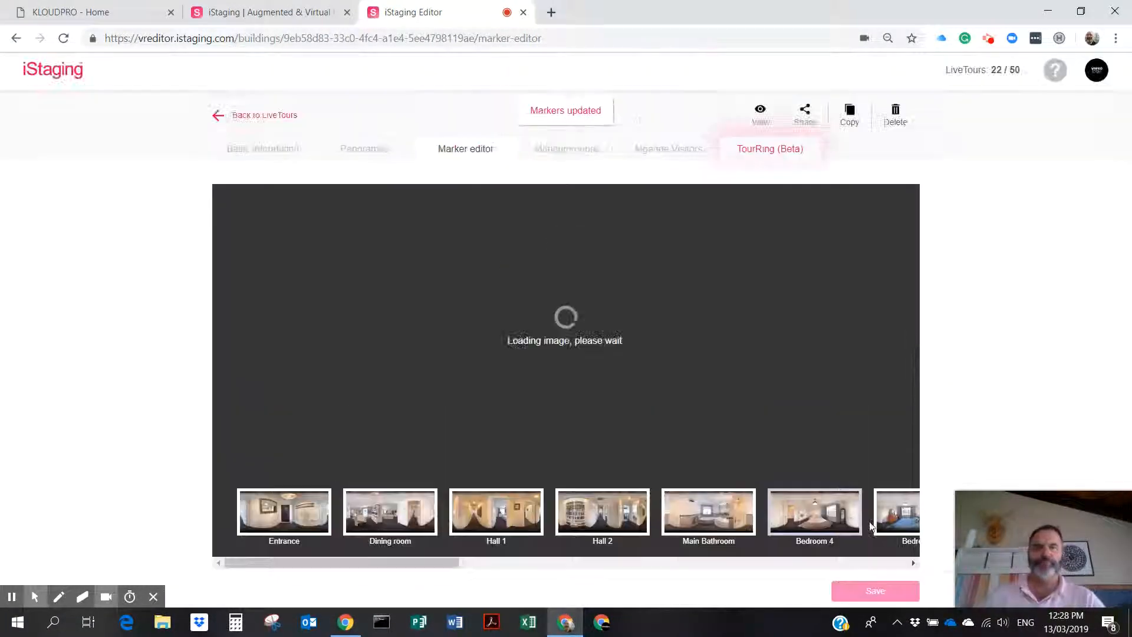
# Switch from Bedroom 4 to the Bedroom 3 panorama and turn it to face the open door.
pyautogui.moveTo(402, 355); pyautogui.dragTo(997, 353)
pyautogui.moveTo(587, 351); pyautogui.dragTo(670, 343)
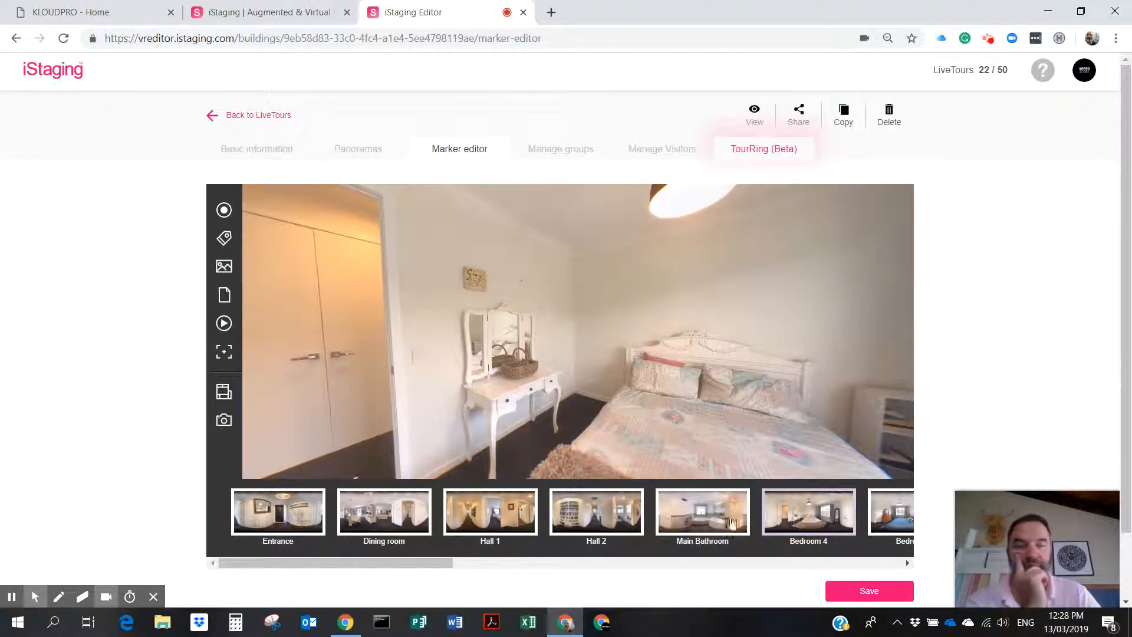
pyautogui.moveTo(434, 565); pyautogui.dragTo(581, 581)
pyautogui.click(479, 512)
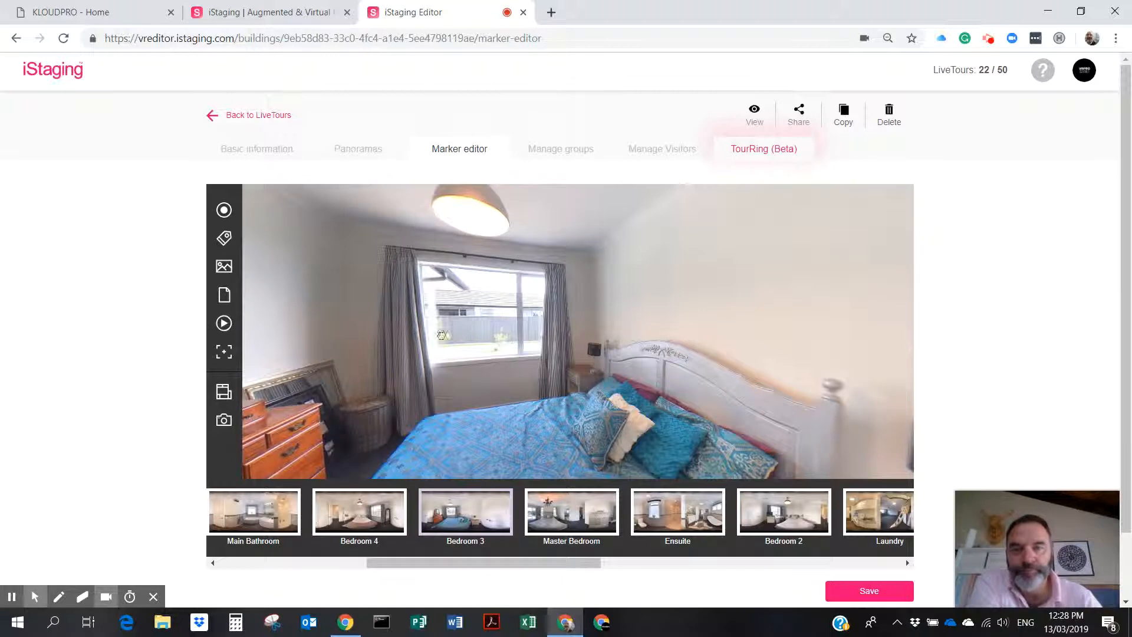
pyautogui.moveTo(442, 335); pyautogui.dragTo(707, 338)
pyautogui.moveTo(550, 356); pyautogui.dragTo(891, 322)
# Add an arrow hotspot at the Bedroom 3 doorway leading to the Master Bedroom.
pyautogui.moveTo(602, 374); pyautogui.dragTo(711, 367)
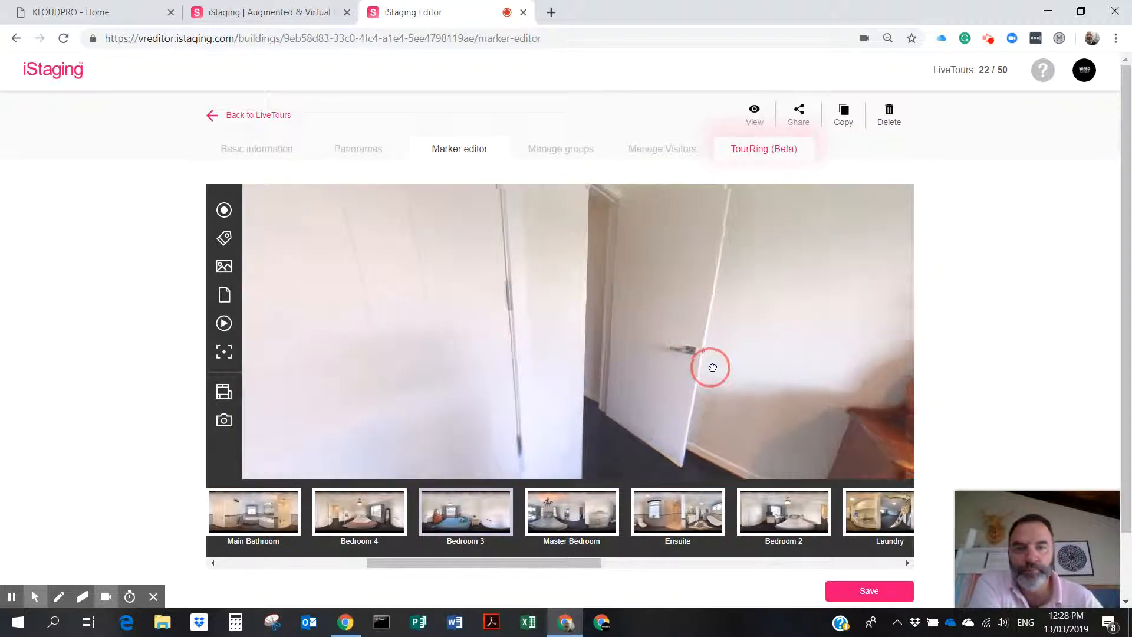
pyautogui.click(224, 210)
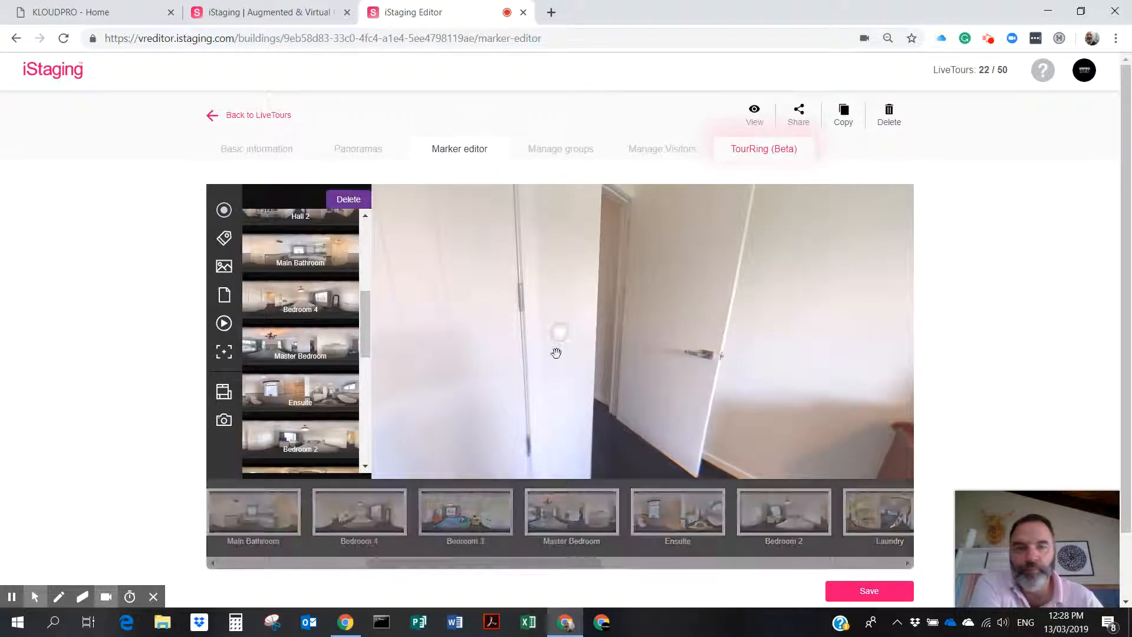
pyautogui.moveTo(629, 449); pyautogui.dragTo(607, 437)
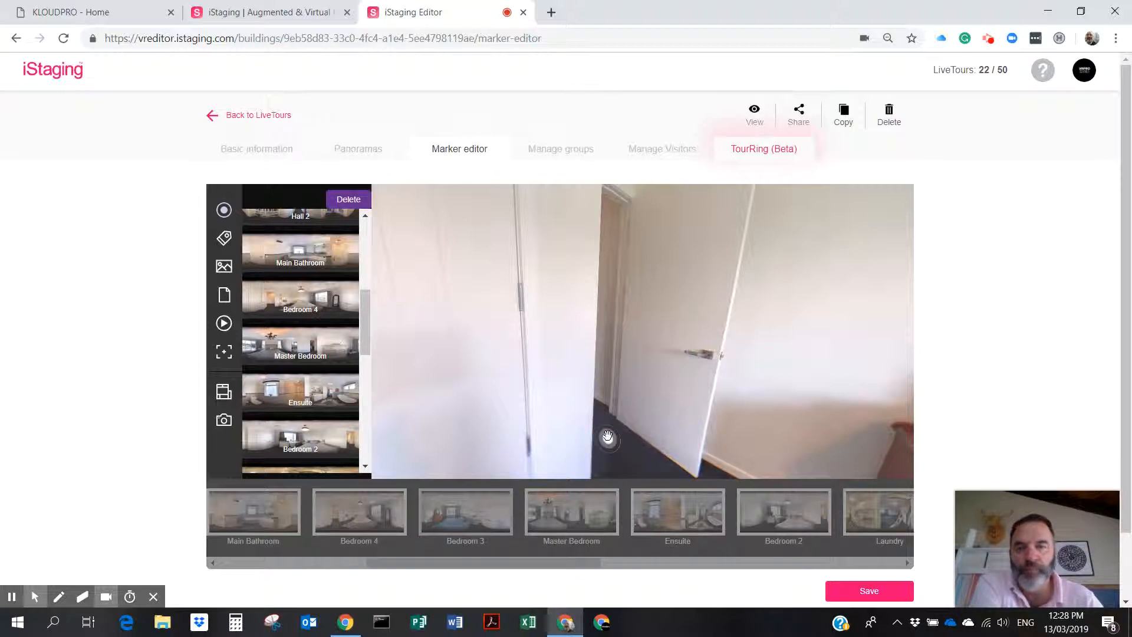
pyautogui.moveTo(365, 322); pyautogui.dragTo(365, 242)
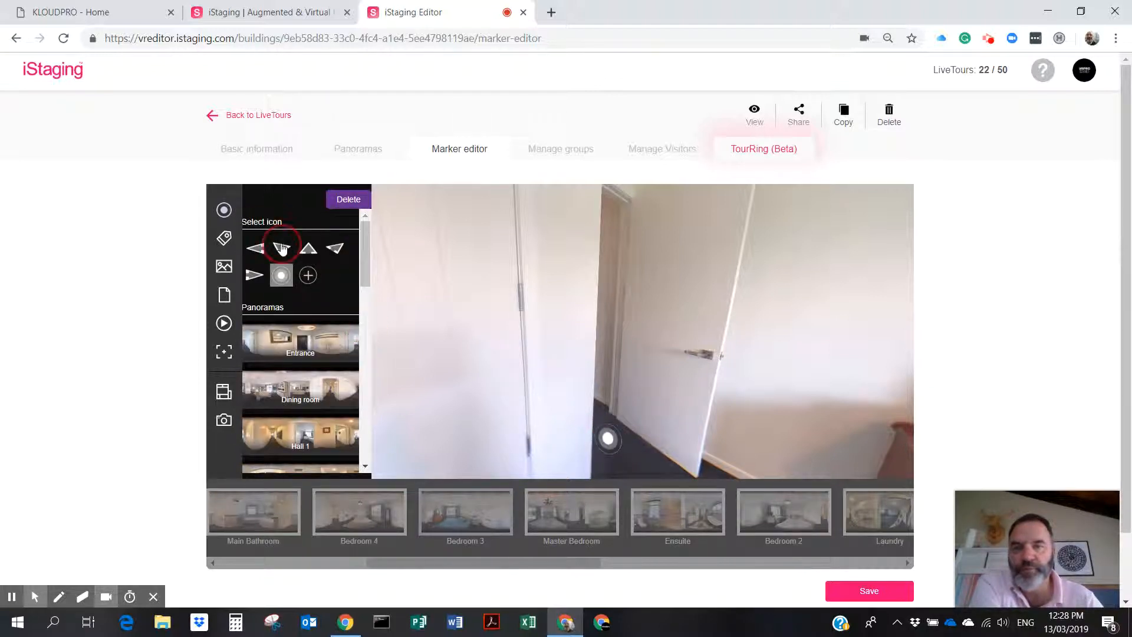
pyautogui.moveTo(366, 254); pyautogui.dragTo(363, 333)
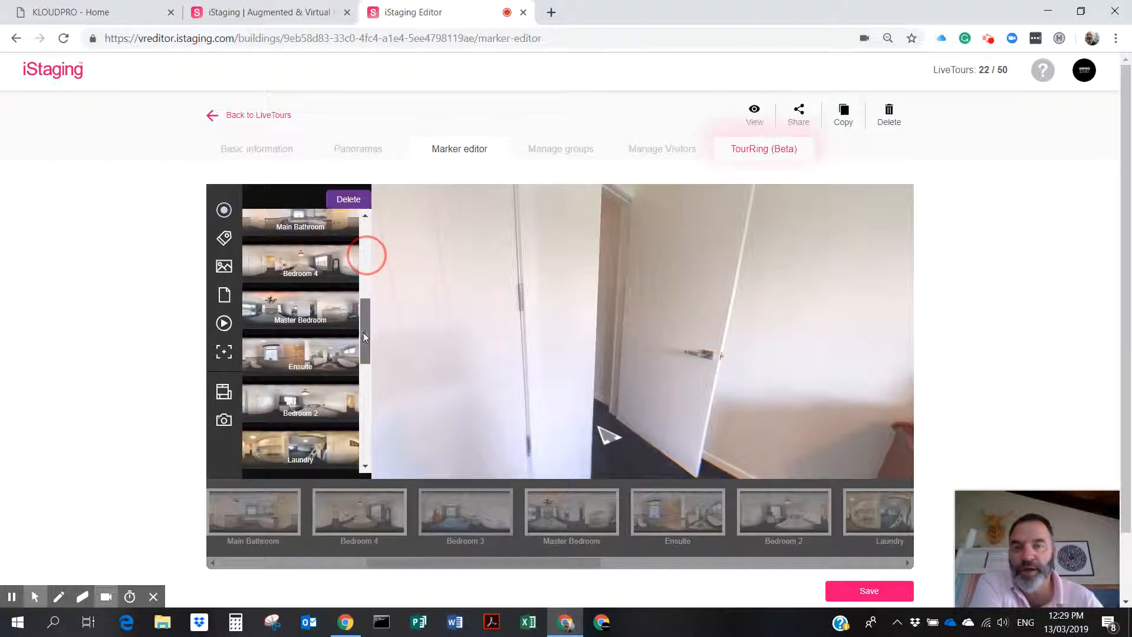
pyautogui.click(311, 301)
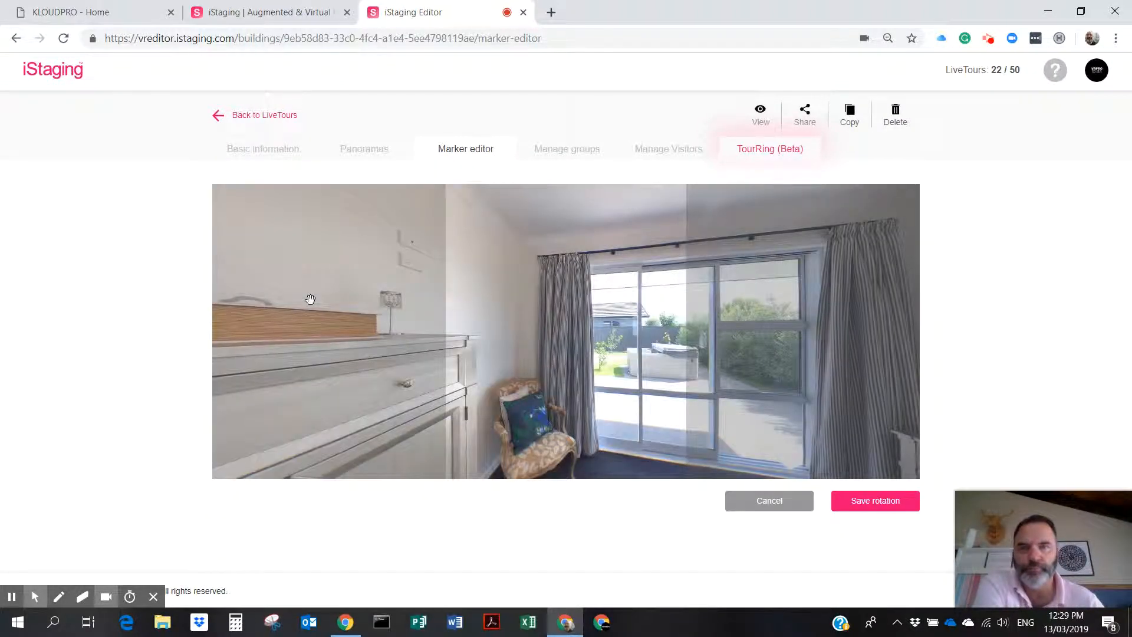
# Save the Master Bedroom's arrival view facing the bed and chandelier, answer the prompt, and save markers.
pyautogui.moveTo(624, 377); pyautogui.dragTo(373, 387)
pyautogui.moveTo(676, 382); pyautogui.dragTo(352, 360)
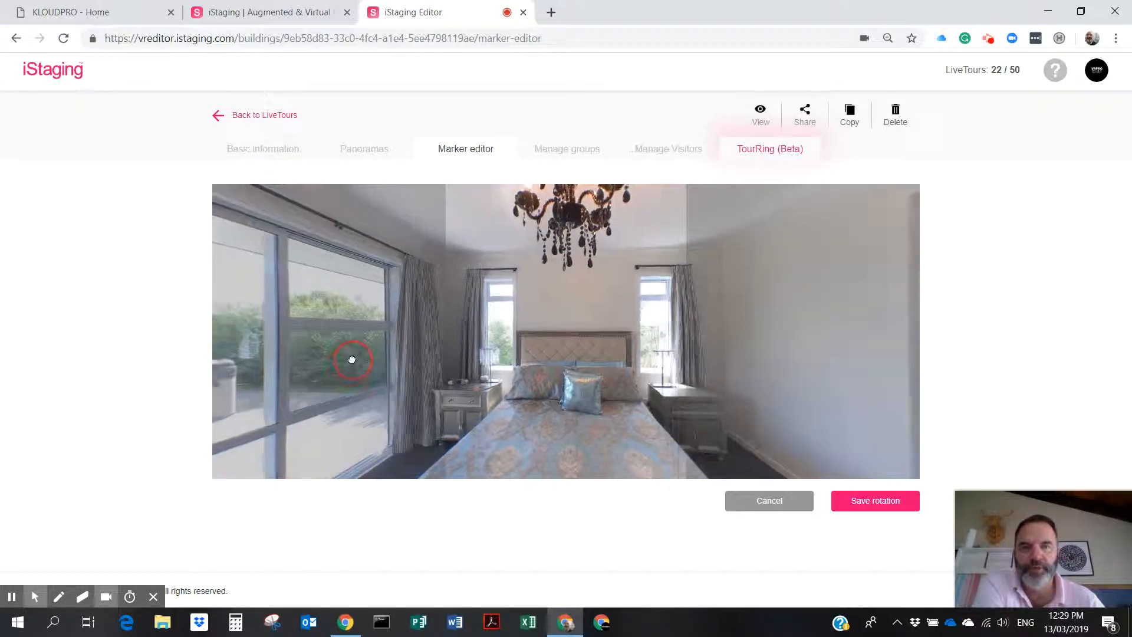
pyautogui.click(876, 503)
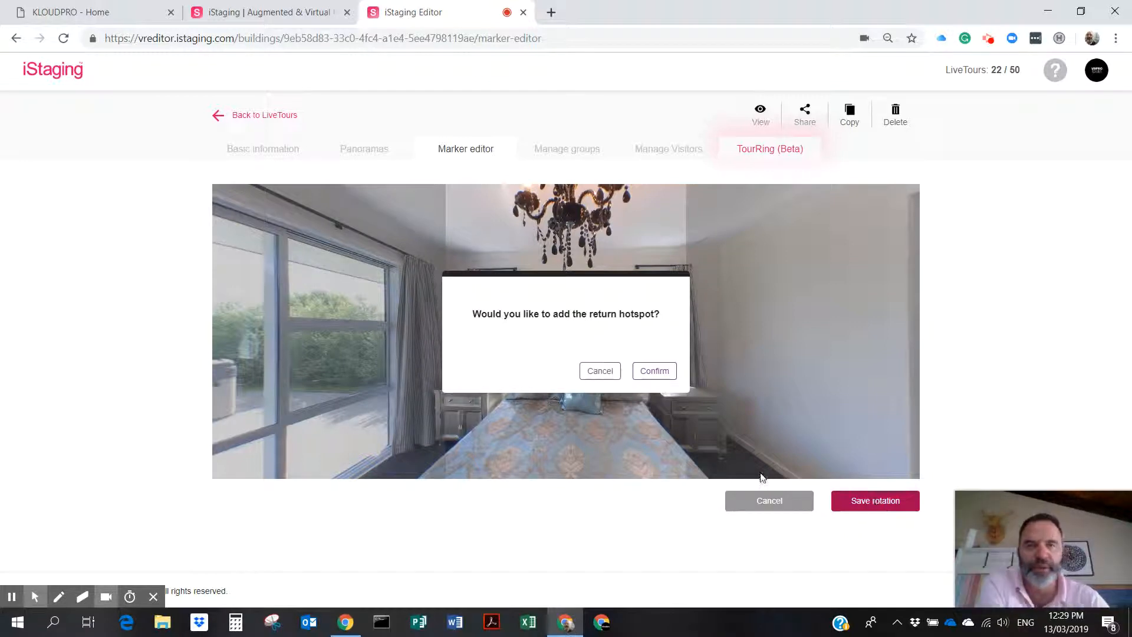
pyautogui.click(599, 371)
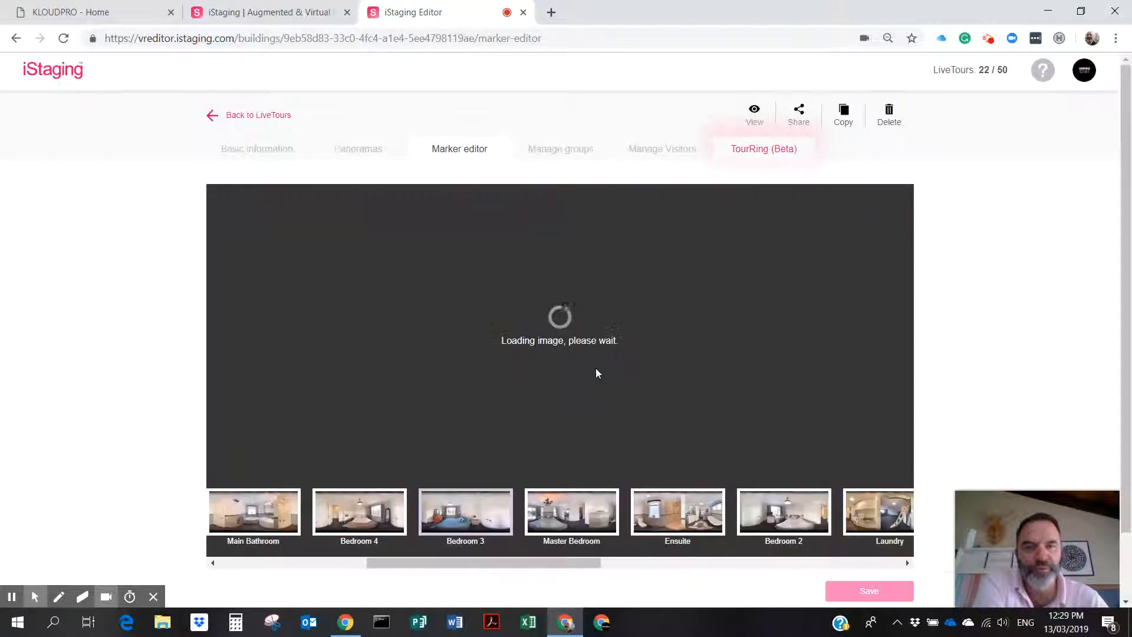
pyautogui.scroll(-2, 696, 380)
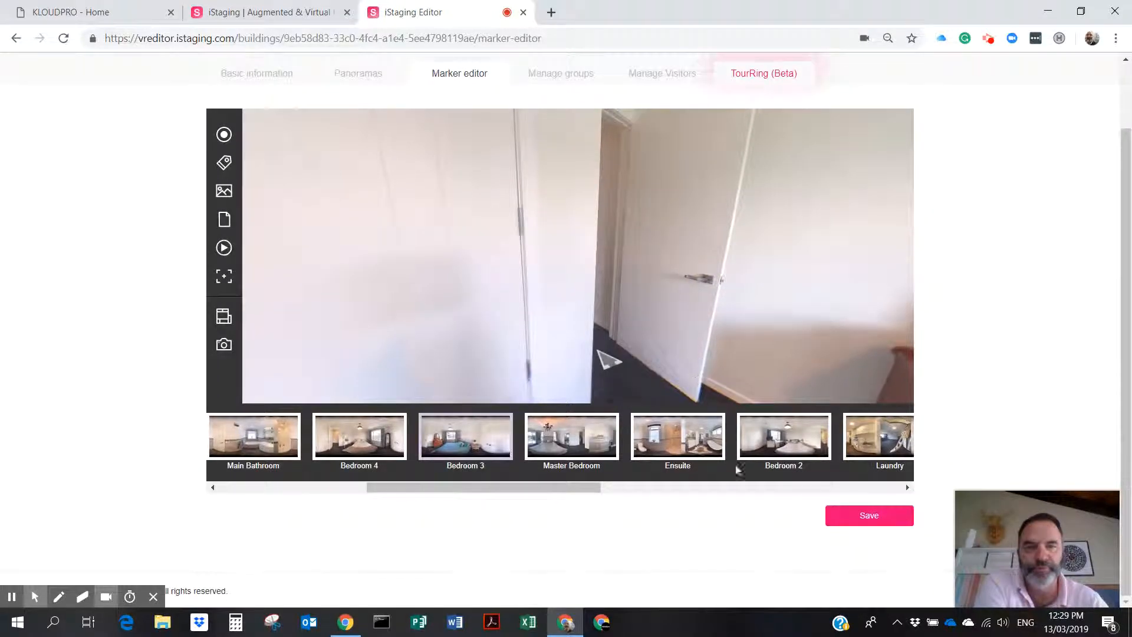
pyautogui.click(868, 524)
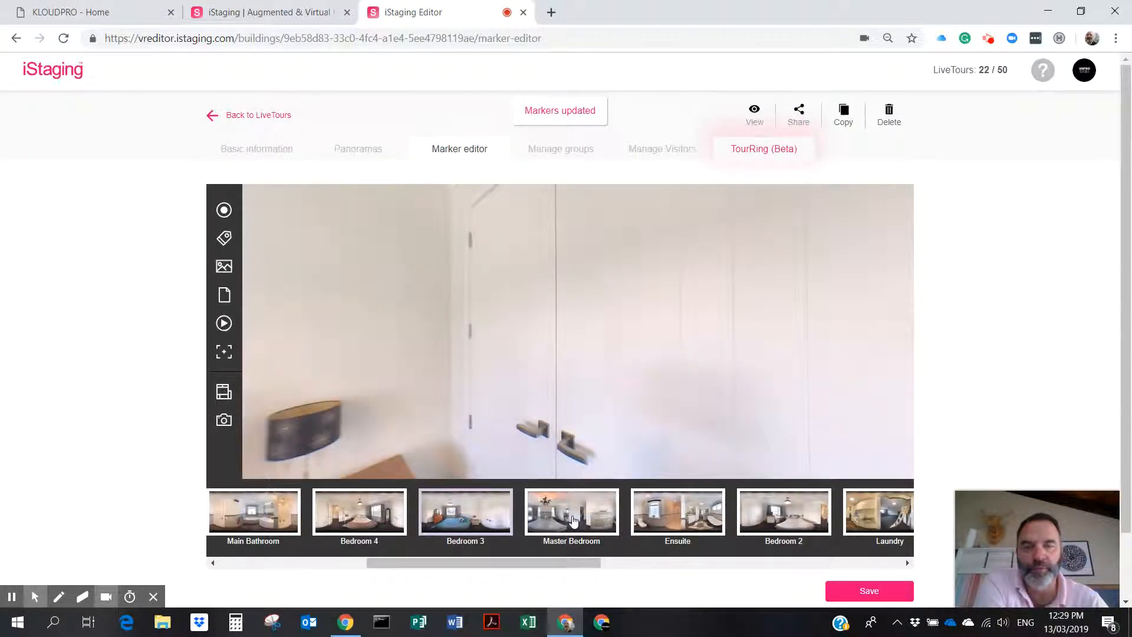
# In the Master Bedroom, place an image marker in the wardrobe doorway and browse for its thumbnail.
pyautogui.click(573, 512)
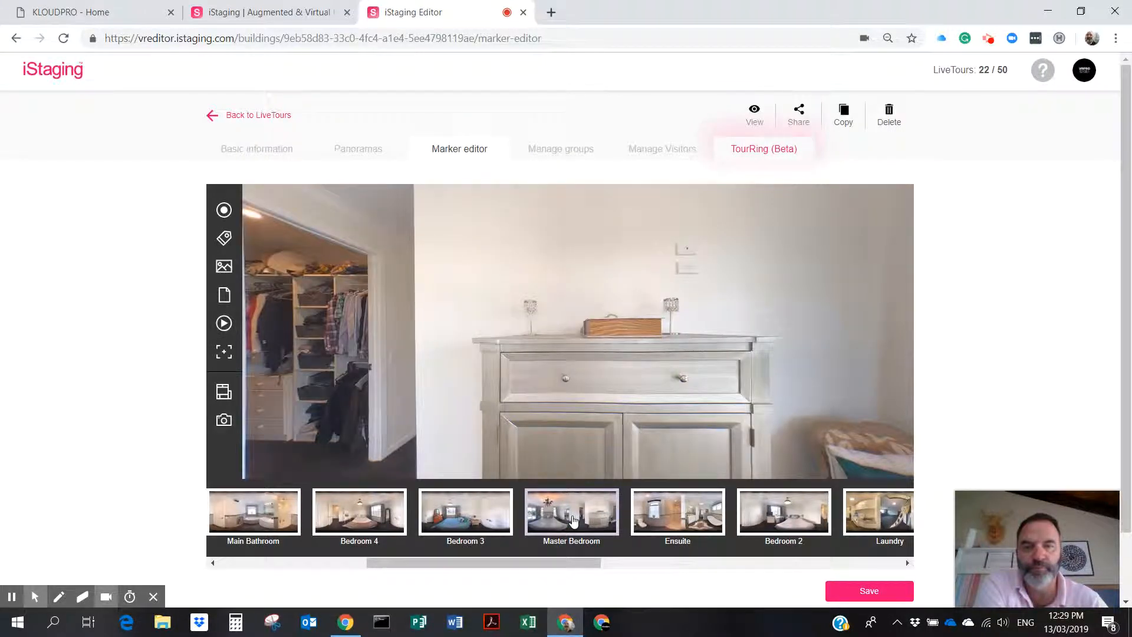
pyautogui.moveTo(444, 396); pyautogui.dragTo(794, 384)
pyautogui.moveTo(601, 369); pyautogui.dragTo(773, 333)
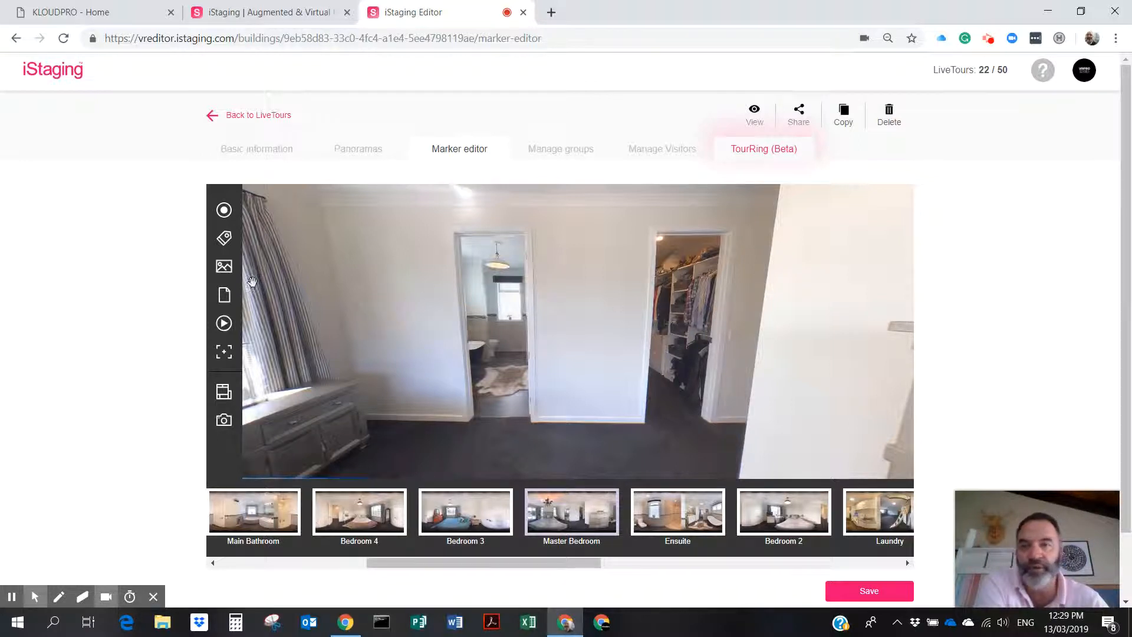
pyautogui.click(224, 266)
pyautogui.moveTo(562, 335); pyautogui.dragTo(682, 306)
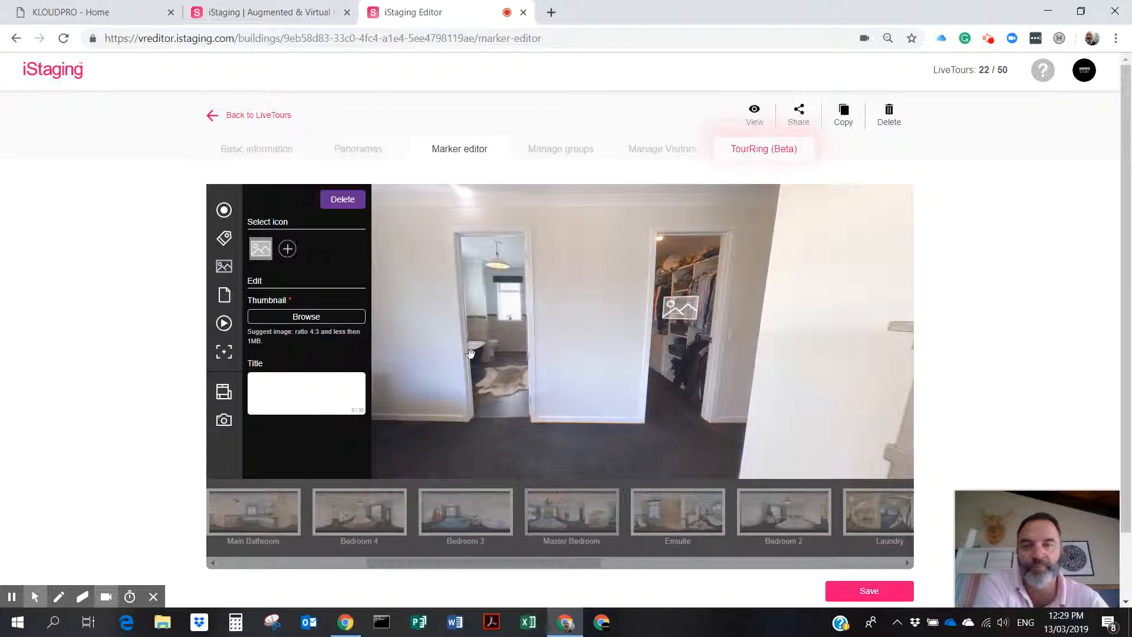
pyautogui.click(307, 318)
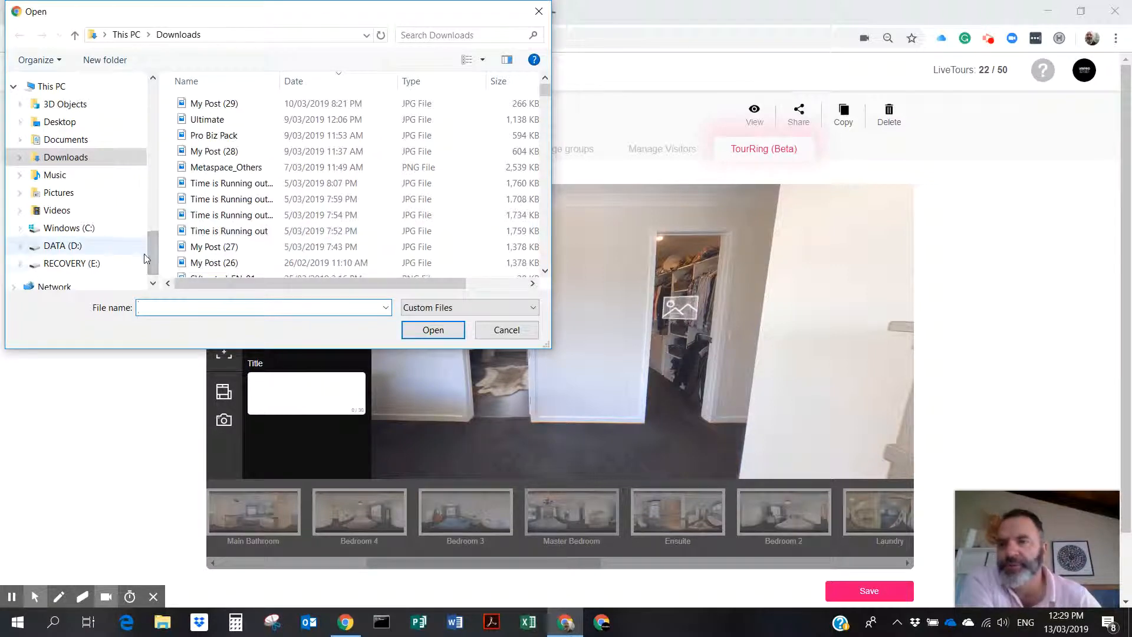
# Load IMG_0673 from the property's iCloud Photos folder as the thumbnail; it's rejected as over 1MB.
pyautogui.moveTo(153, 254); pyautogui.dragTo(161, 151)
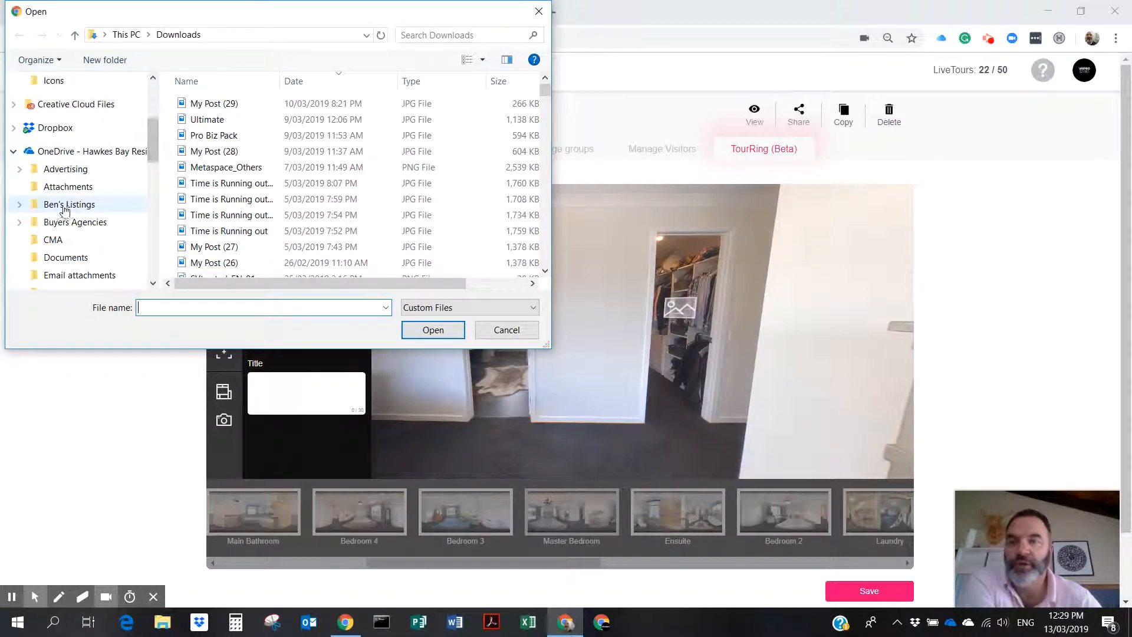
pyautogui.click(59, 206)
pyautogui.doubleClick(230, 137)
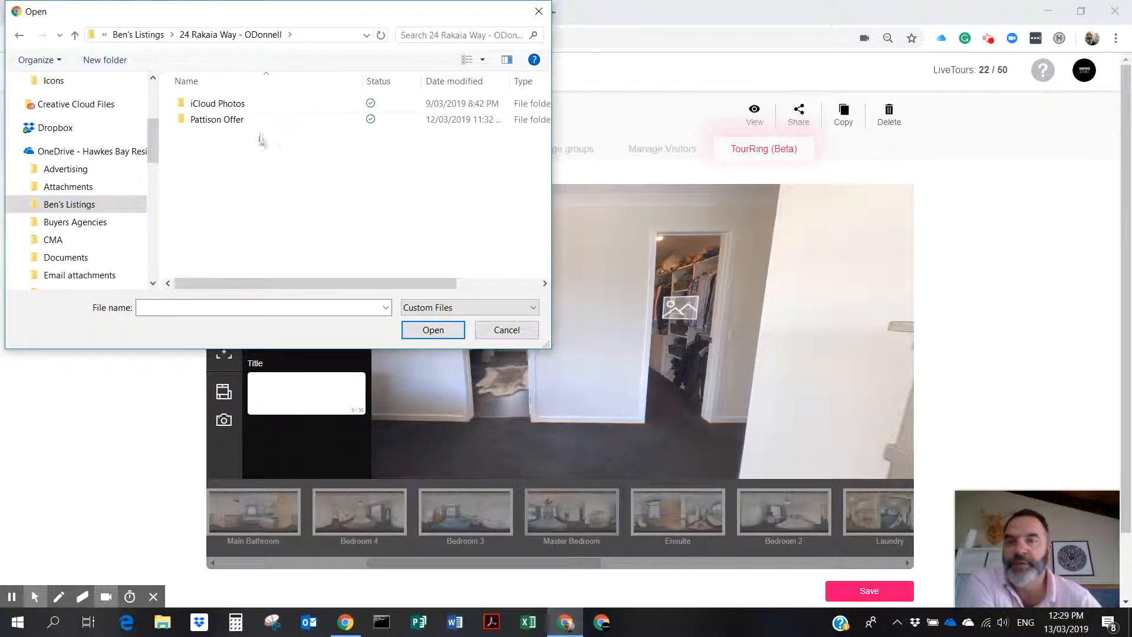
pyautogui.doubleClick(218, 104)
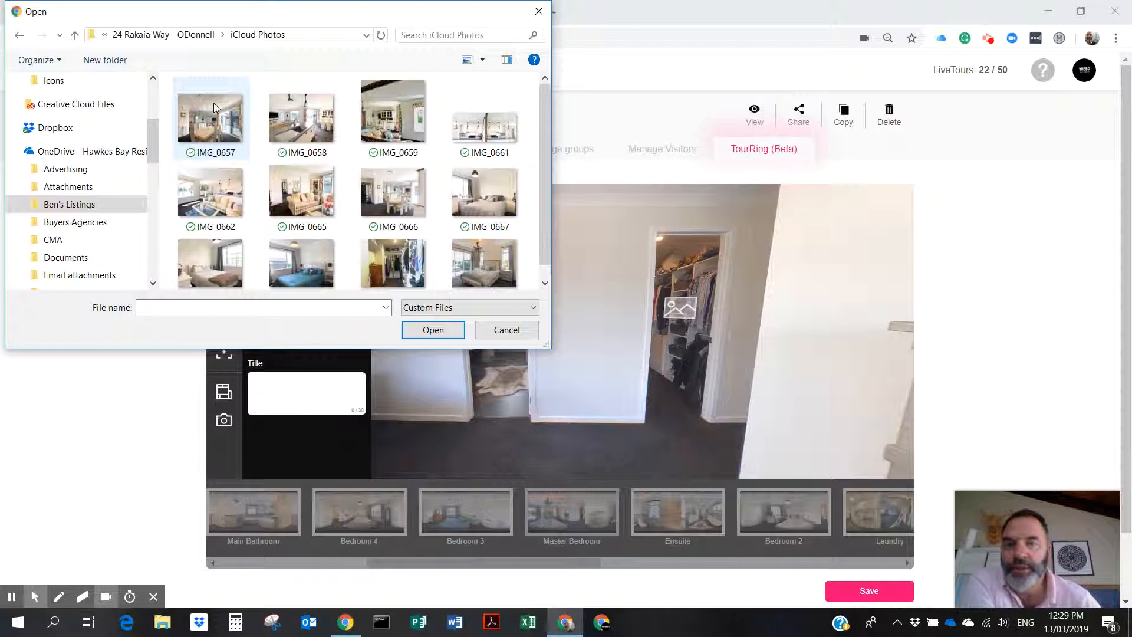
pyautogui.scroll(-1, 361, 177)
pyautogui.click(399, 254)
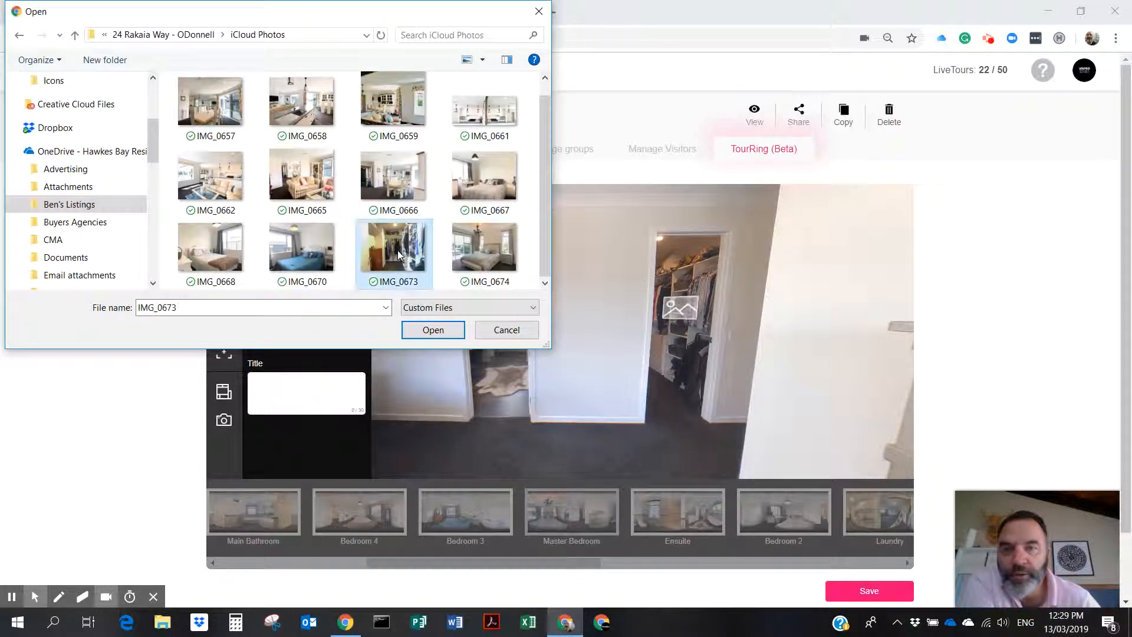
pyautogui.doubleClick(398, 250)
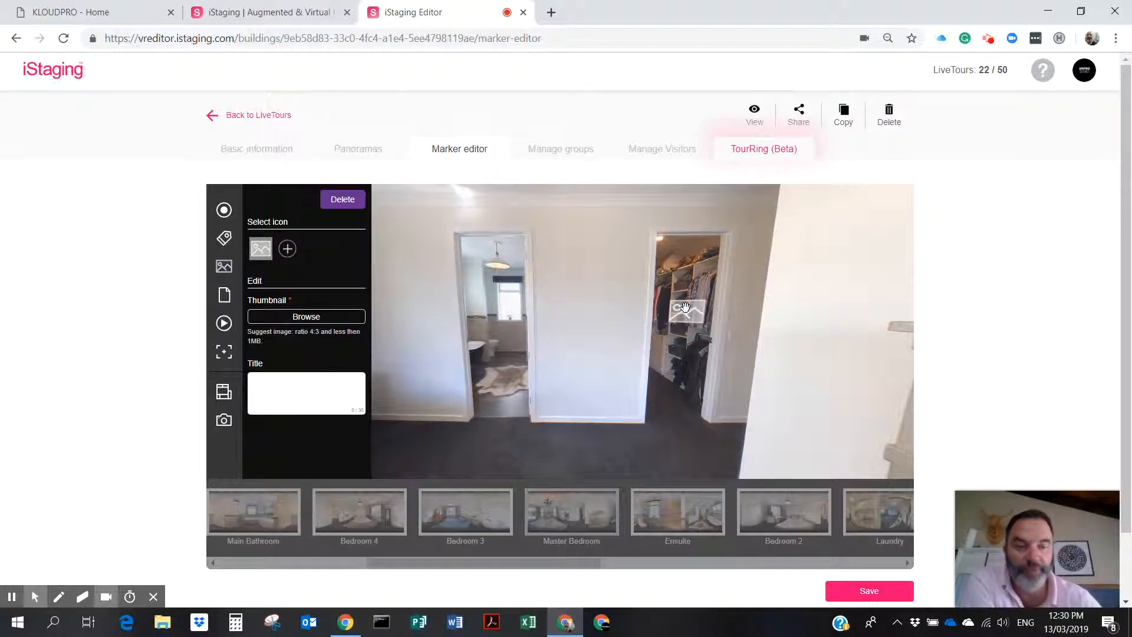
# Delete the wardrobe image marker and bring the bed and bathroom doorway into view.
pyautogui.click(344, 201)
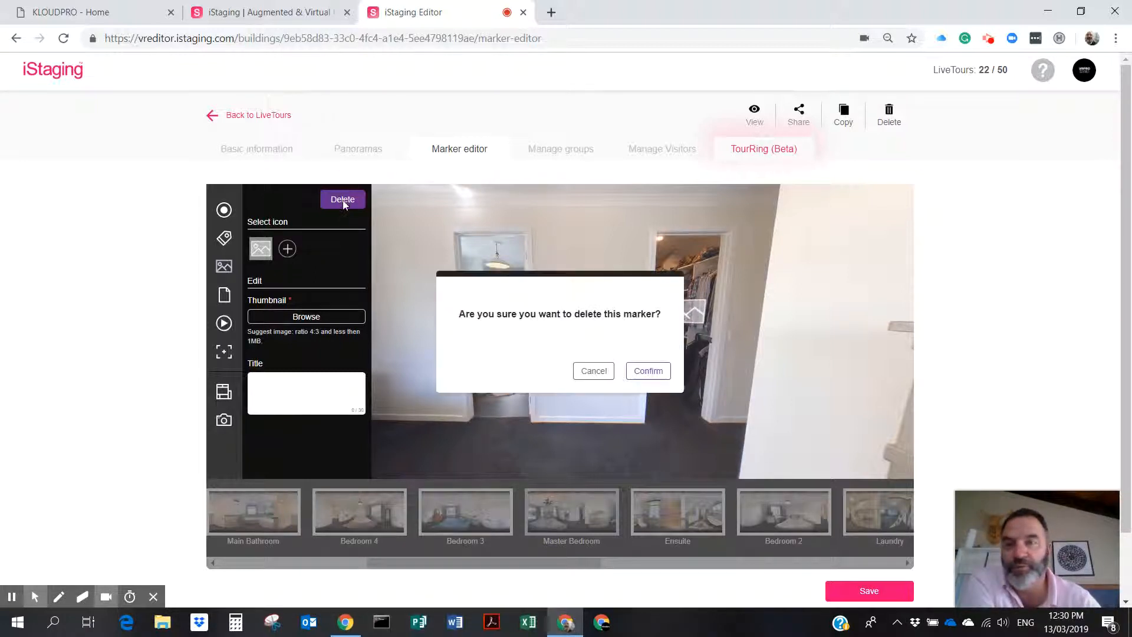
pyautogui.click(646, 373)
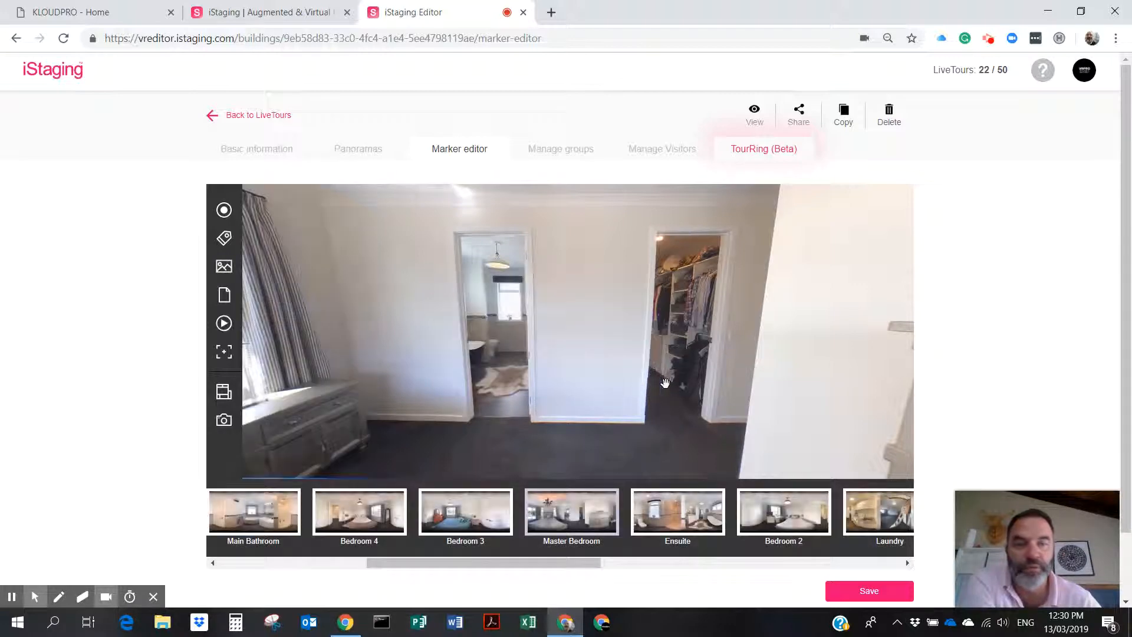
pyautogui.moveTo(582, 389); pyautogui.dragTo(749, 392)
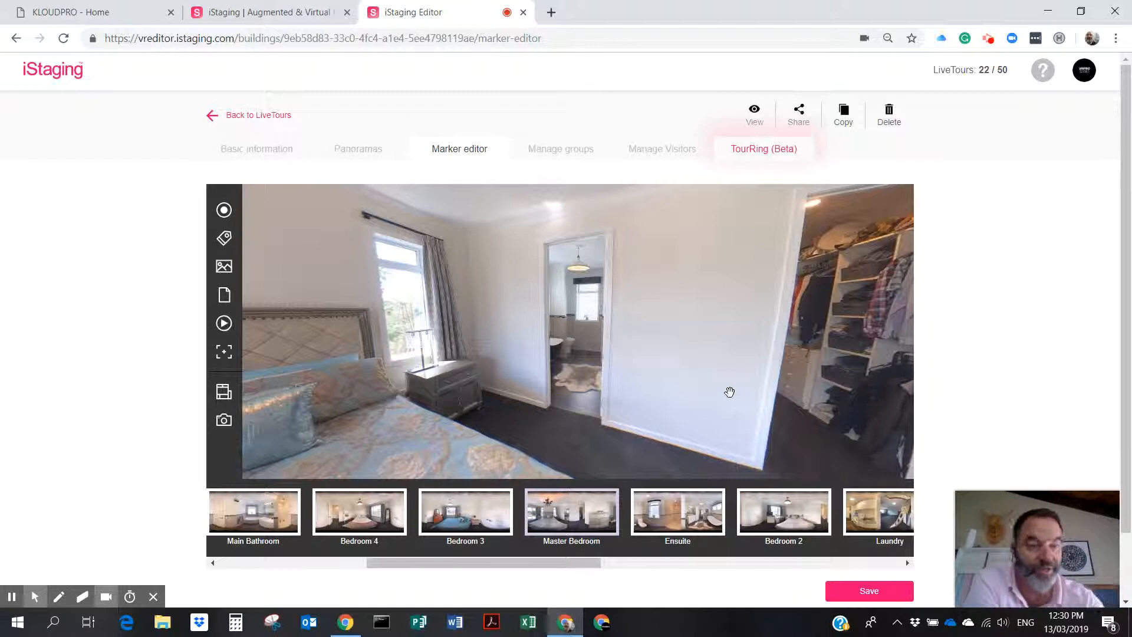
pyautogui.moveTo(665, 392); pyautogui.dragTo(740, 345)
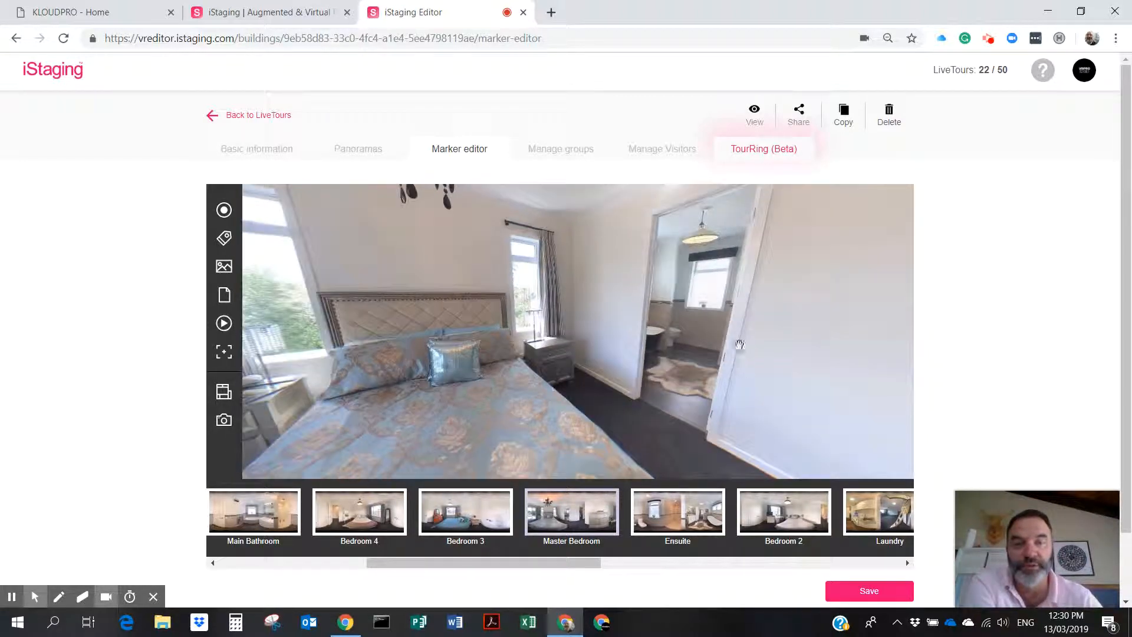
# Place a hotspot on the bathroom doorway linked to the Ensuite, arriving facing the shower and vanity.
pyautogui.click(224, 210)
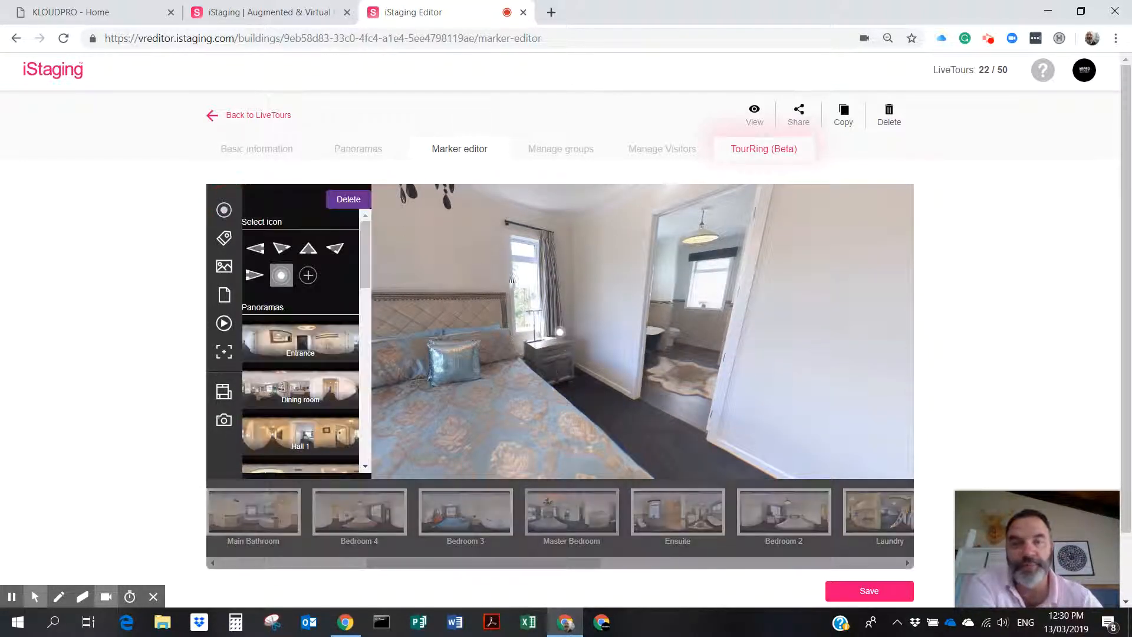
pyautogui.moveTo(554, 340); pyautogui.dragTo(699, 354)
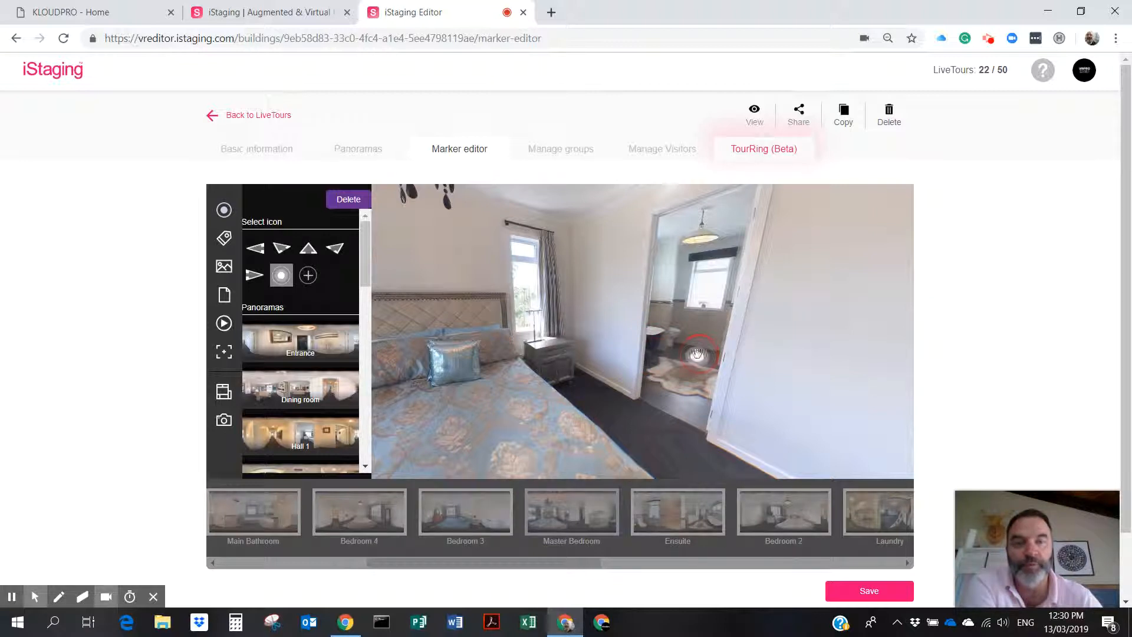
pyautogui.moveTo(361, 256); pyautogui.dragTo(360, 363)
pyautogui.click(289, 325)
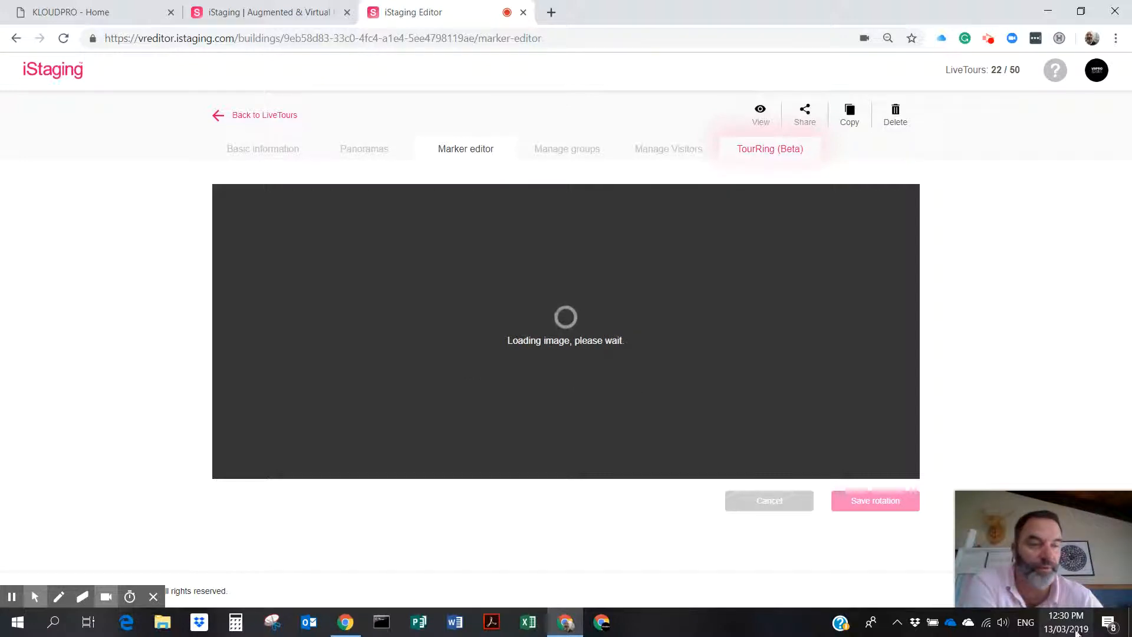
pyautogui.moveTo(779, 391); pyautogui.dragTo(436, 401)
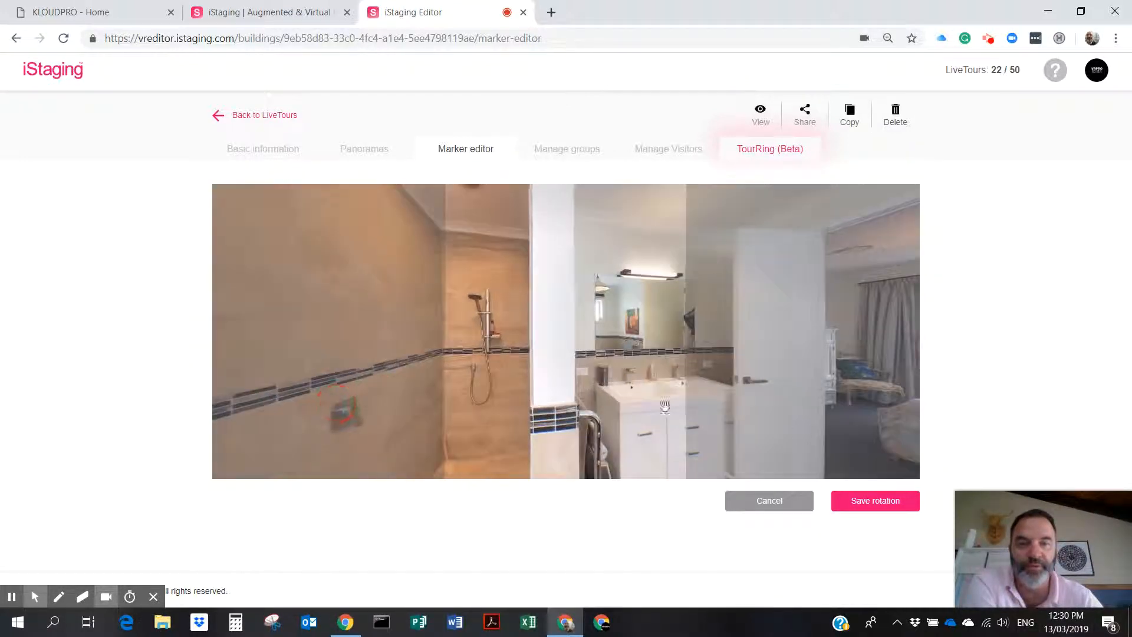
pyautogui.click(865, 495)
# Add a return hotspot to the Master Bedroom on the Ensuite doorway floor and save the markers.
pyautogui.click(652, 371)
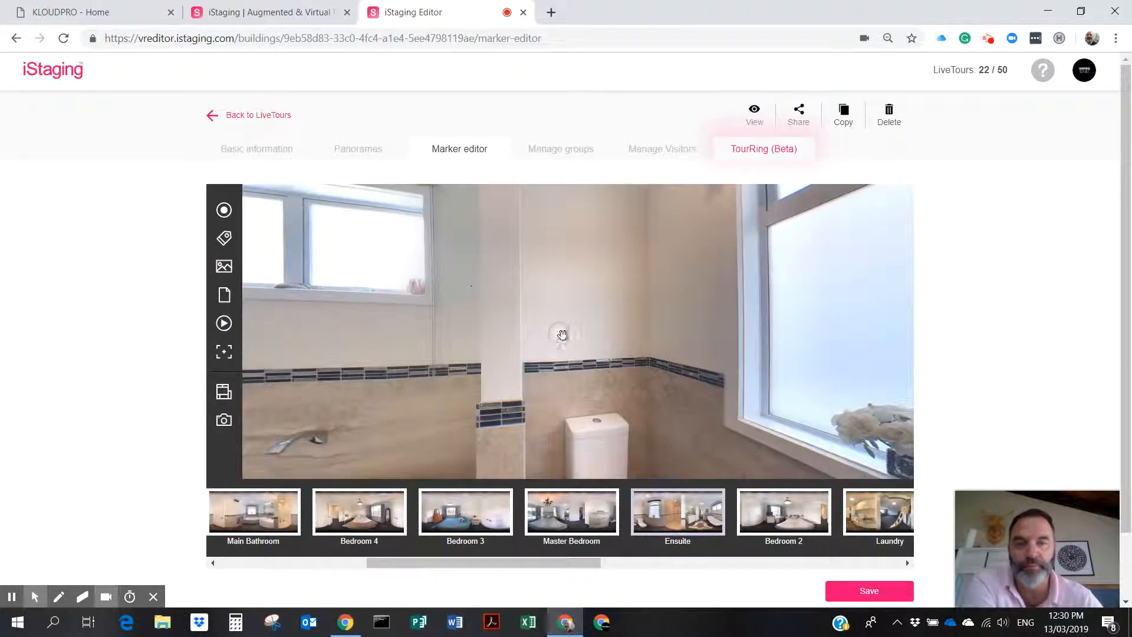
pyautogui.moveTo(562, 335); pyautogui.dragTo(390, 388)
pyautogui.moveTo(424, 349); pyautogui.dragTo(844, 331)
pyautogui.moveTo(666, 372)
pyautogui.mouseDown()
pyautogui.moveTo(401, 437)
pyautogui.moveTo(409, 420)
pyautogui.mouseUp()
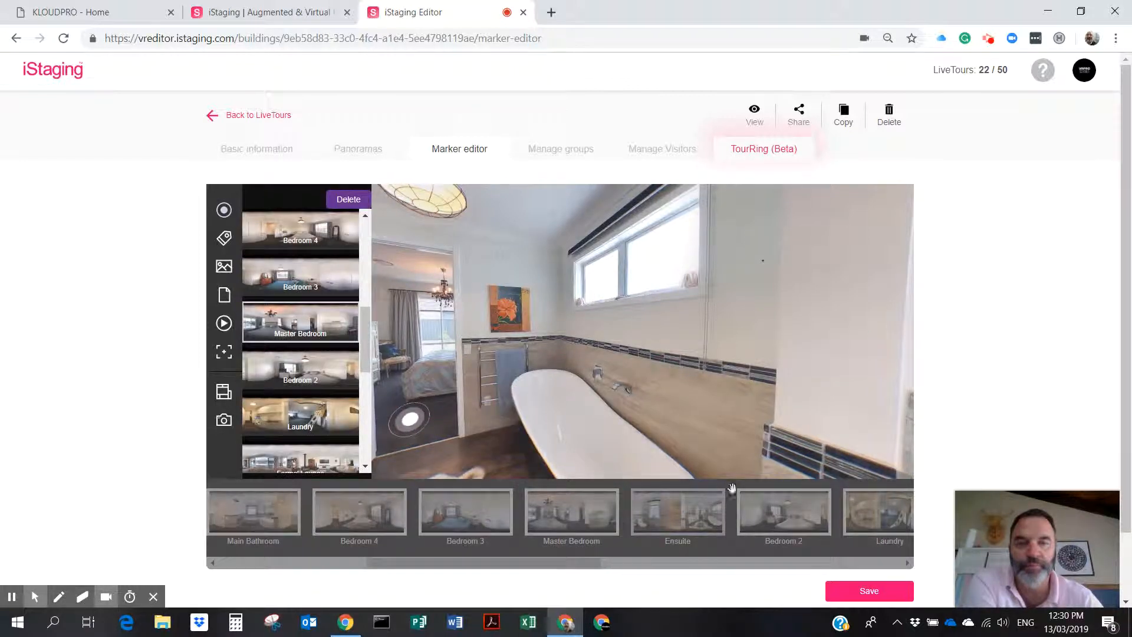
pyautogui.moveTo(614, 417); pyautogui.dragTo(684, 410)
pyautogui.moveTo(535, 402); pyautogui.dragTo(527, 391)
pyautogui.click(864, 592)
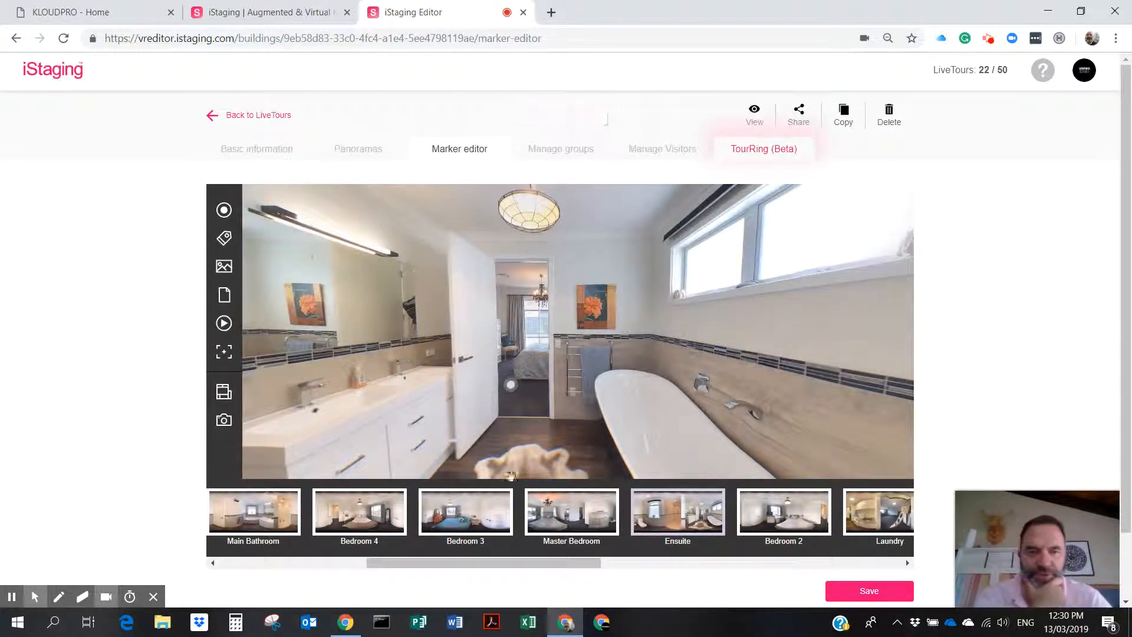
pyautogui.moveTo(509, 568); pyautogui.dragTo(587, 571)
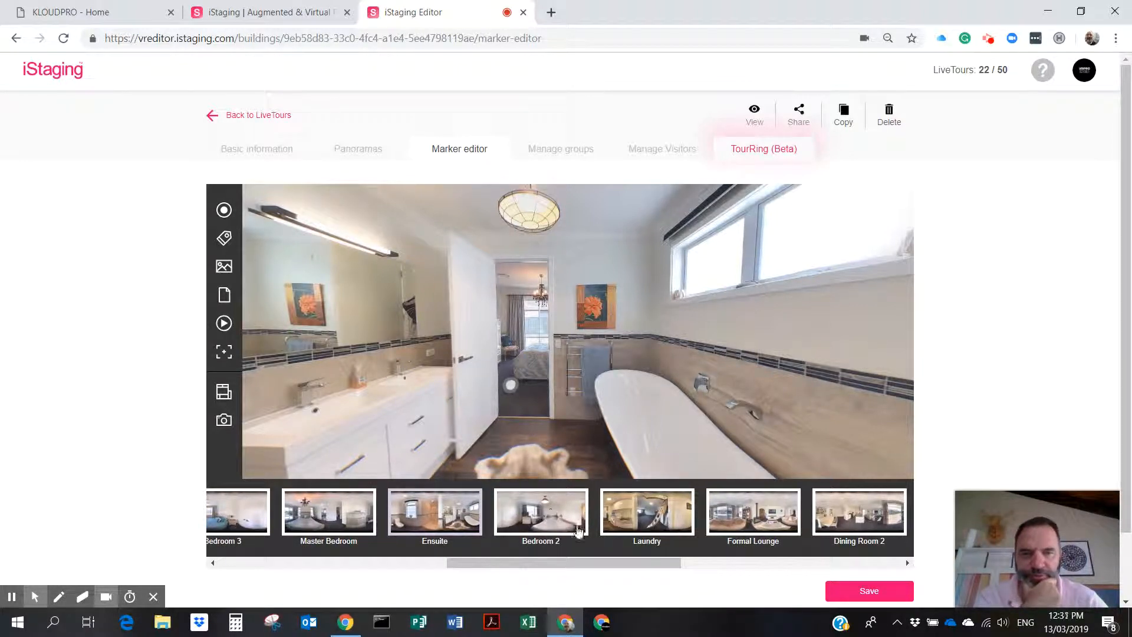
pyautogui.moveTo(640, 566); pyautogui.dragTo(380, 561)
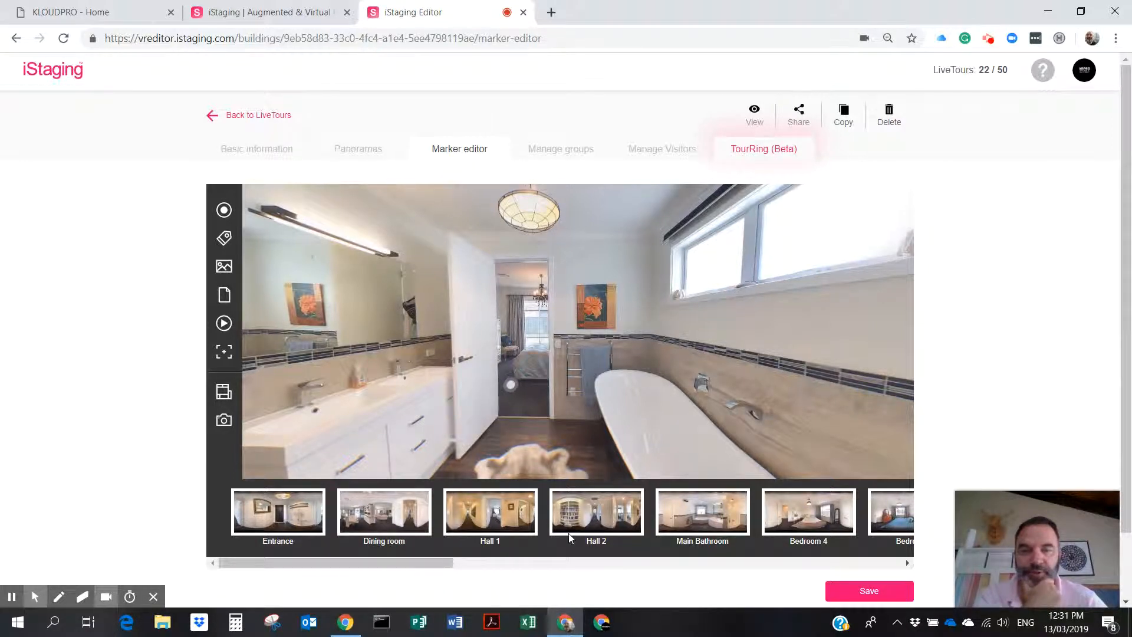
pyautogui.moveTo(422, 561); pyautogui.dragTo(583, 565)
pyautogui.click(565, 514)
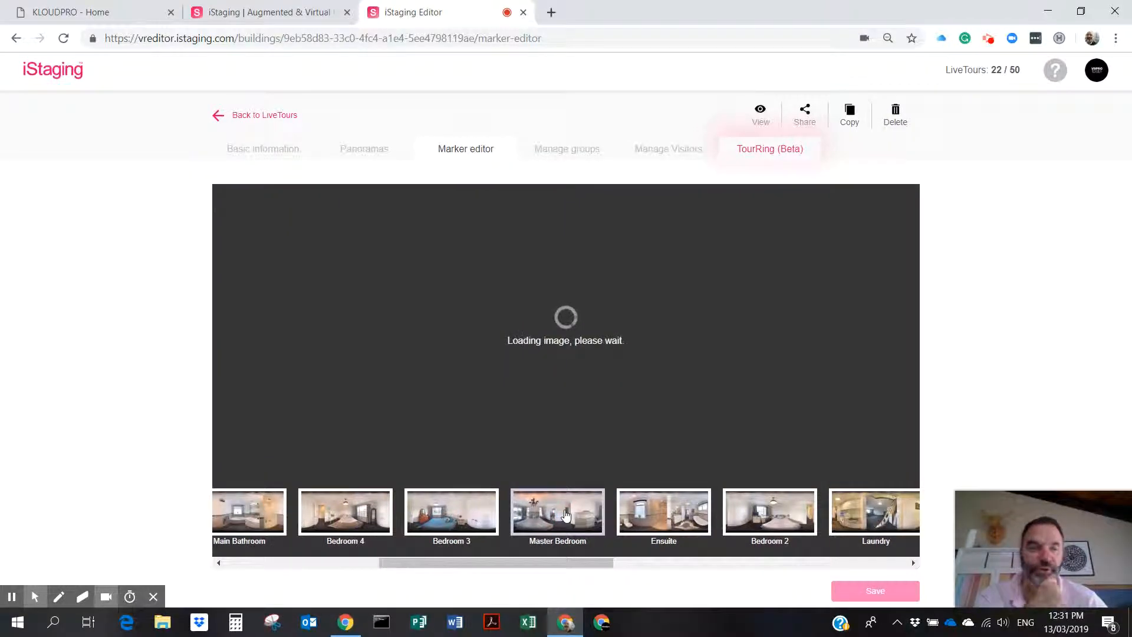
pyautogui.moveTo(809, 420); pyautogui.dragTo(372, 406)
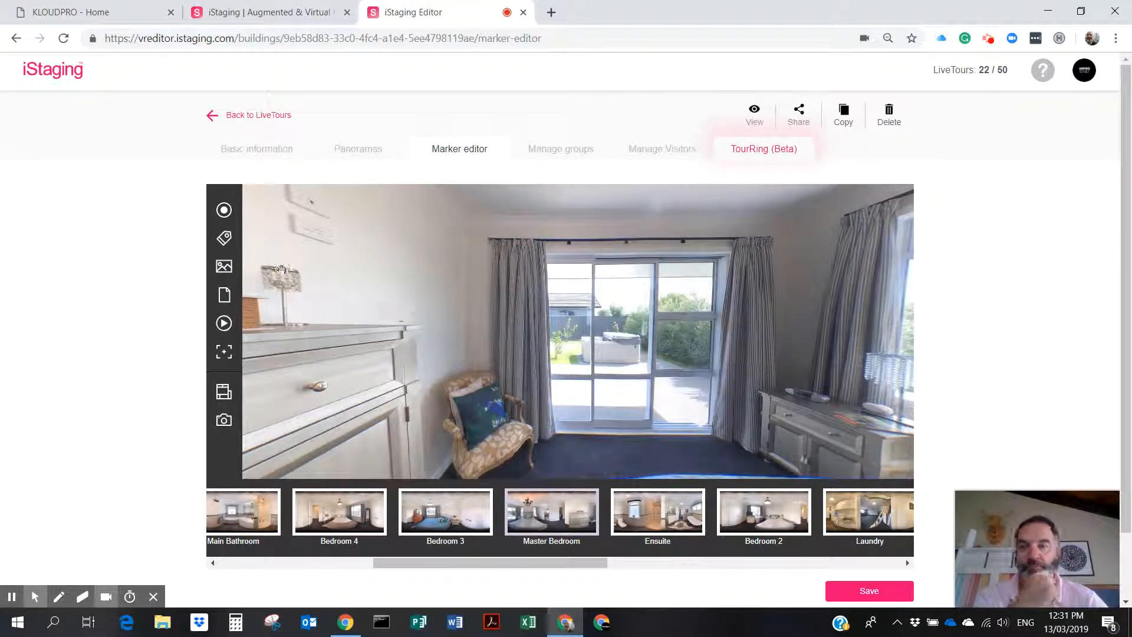
# Add an arrow hotspot on the bedroom floor by the glass doors, linked to Spa Pool and arriving facing the hot tub.
pyautogui.click(224, 210)
pyautogui.click(580, 391)
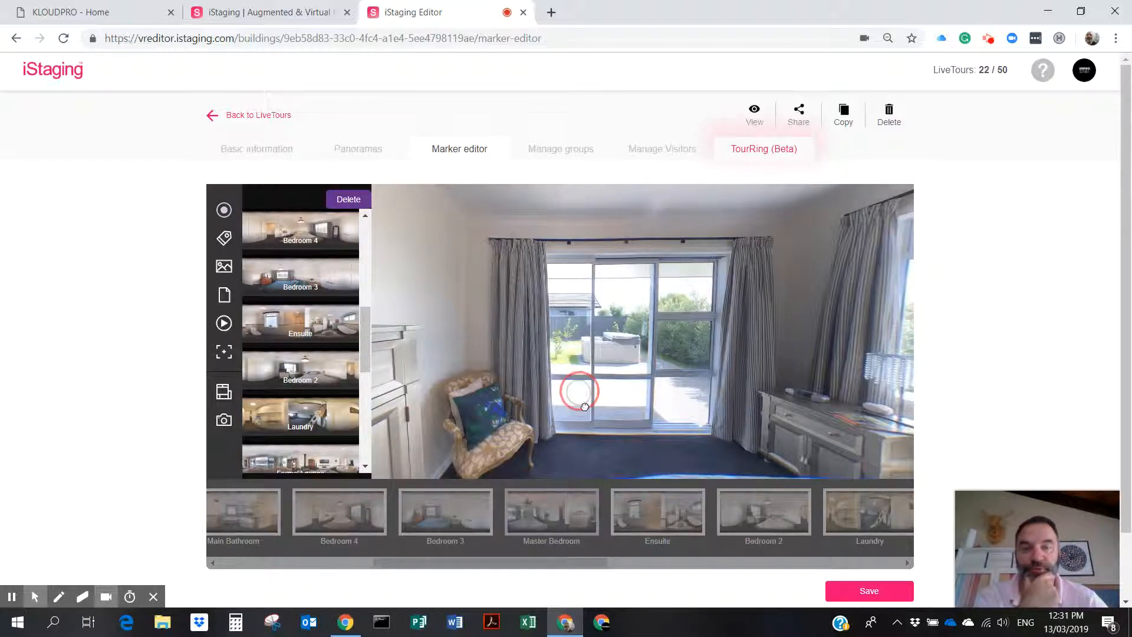
pyautogui.moveTo(366, 339)
pyautogui.mouseDown()
pyautogui.moveTo(366, 254)
pyautogui.moveTo(370, 437)
pyautogui.mouseUp()
pyautogui.click(307, 248)
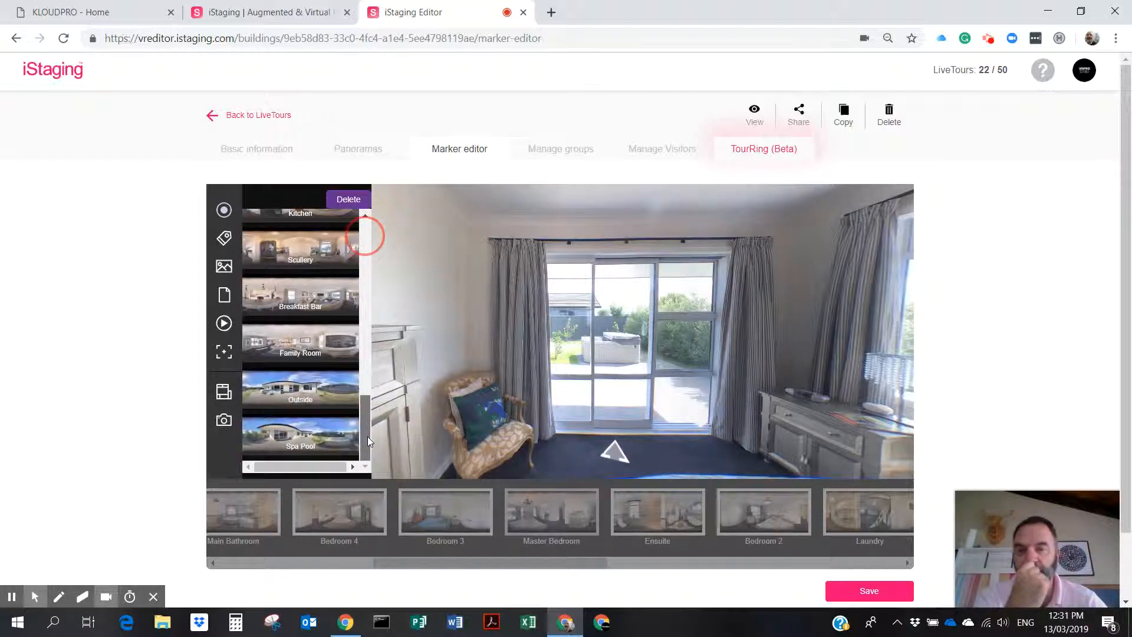
pyautogui.click(298, 436)
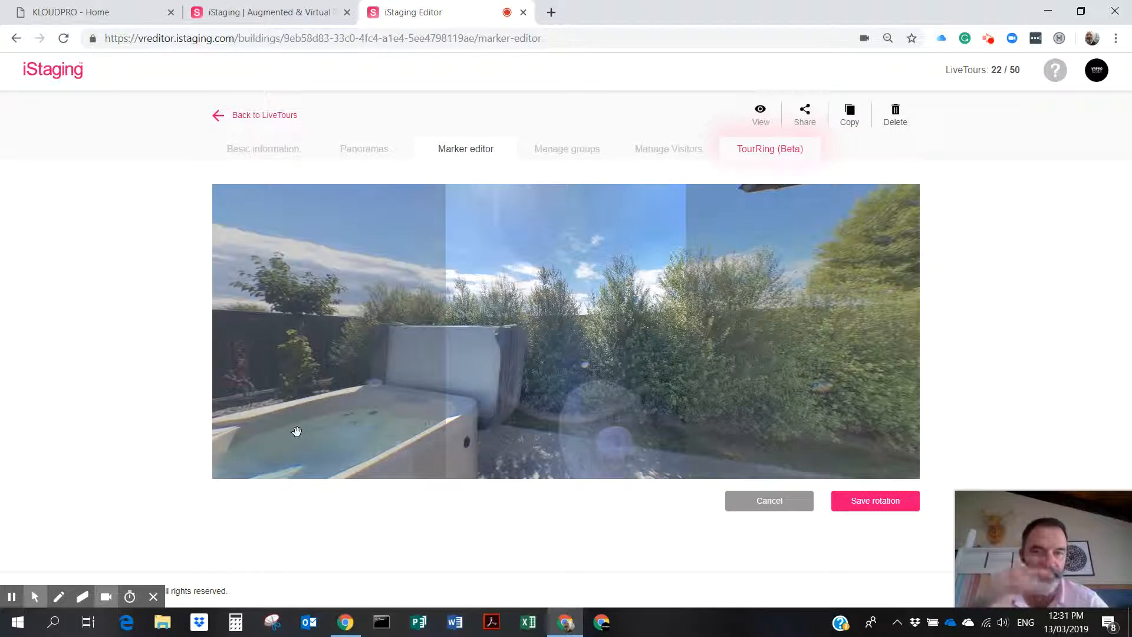
pyautogui.moveTo(480, 395); pyautogui.dragTo(965, 394)
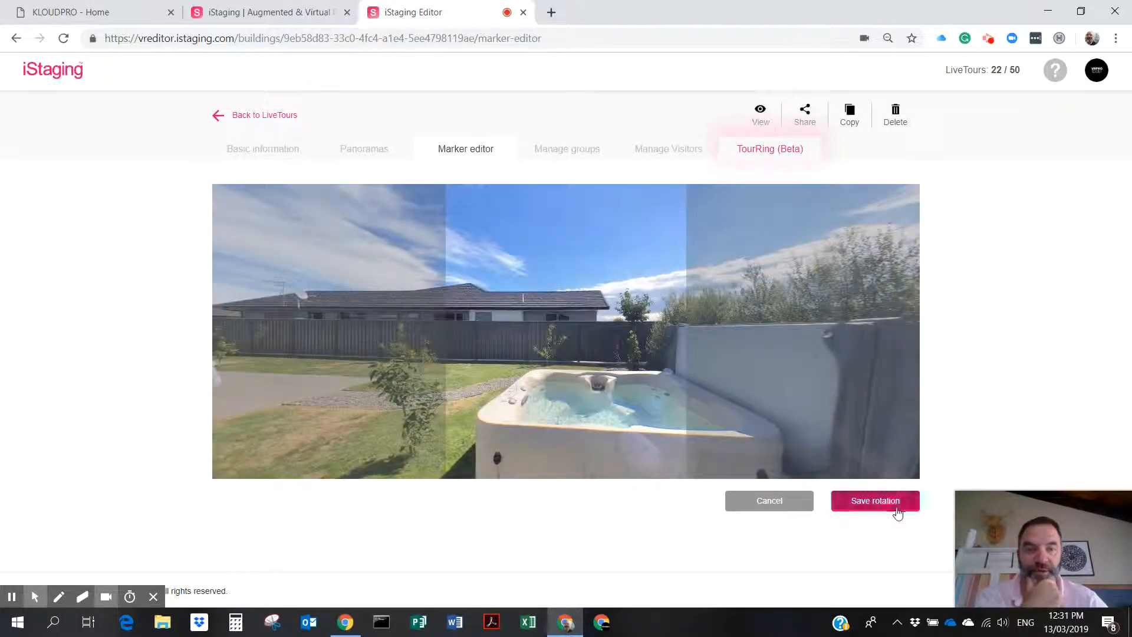
pyautogui.click(891, 506)
# Accept the return hotspot and move it down onto the patio.
pyautogui.click(655, 372)
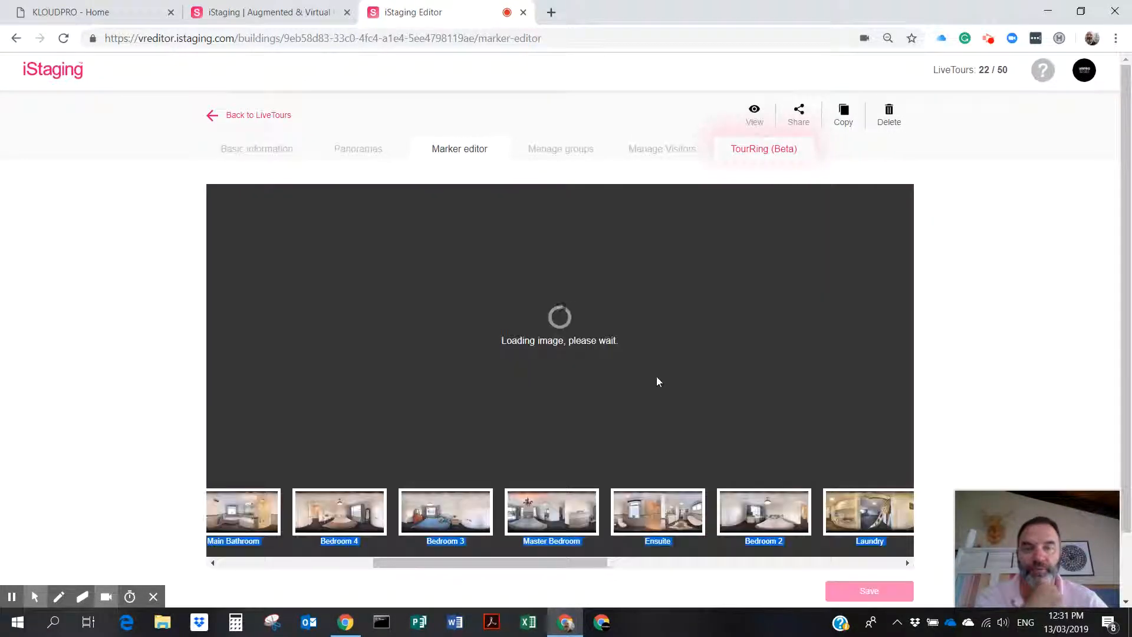
pyautogui.click(612, 424)
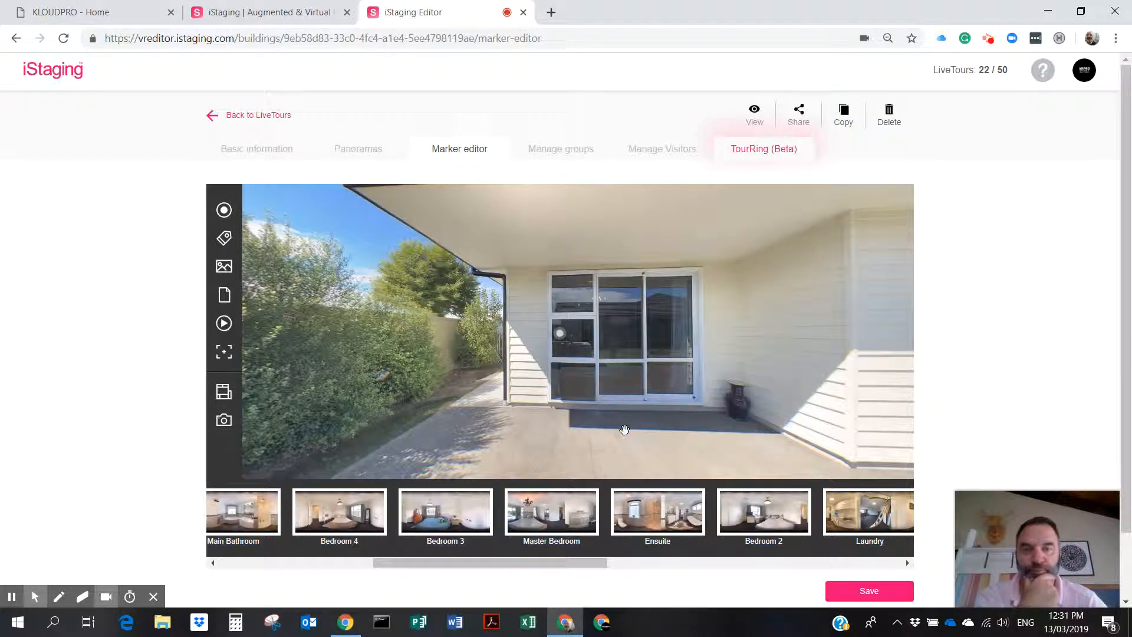
pyautogui.moveTo(564, 335)
pyautogui.mouseDown()
pyautogui.moveTo(599, 363)
pyautogui.moveTo(635, 420)
pyautogui.mouseUp()
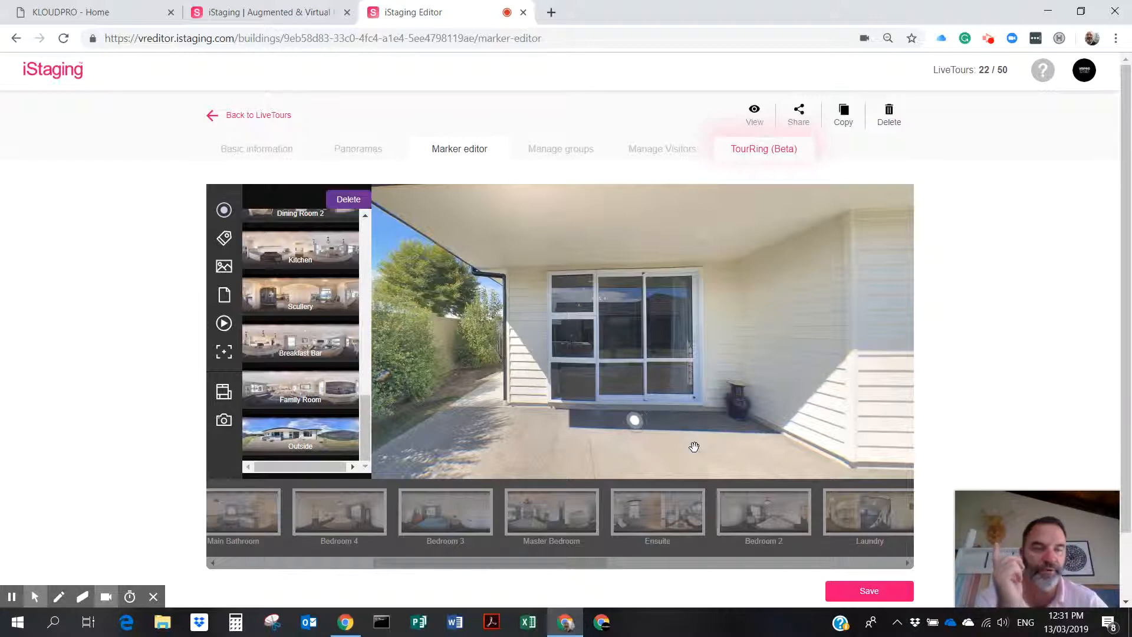
pyautogui.click(694, 446)
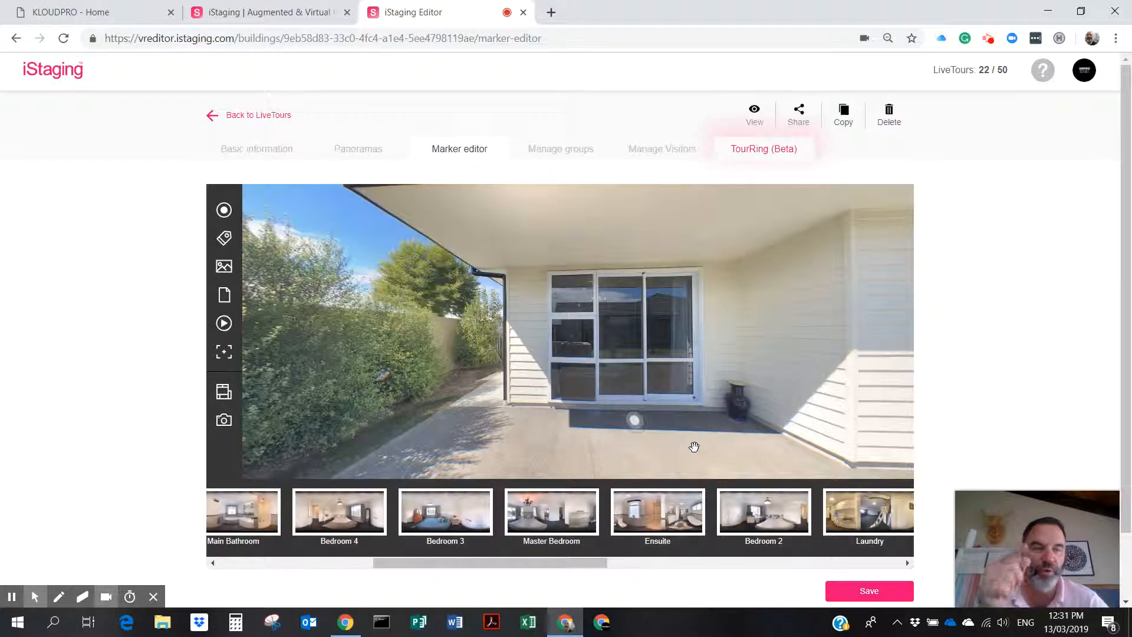
# Add a lawn hotspot in Spa Pool linked to Outside, arriving facing the patio corner.
pyautogui.moveTo(753, 458); pyautogui.dragTo(379, 413)
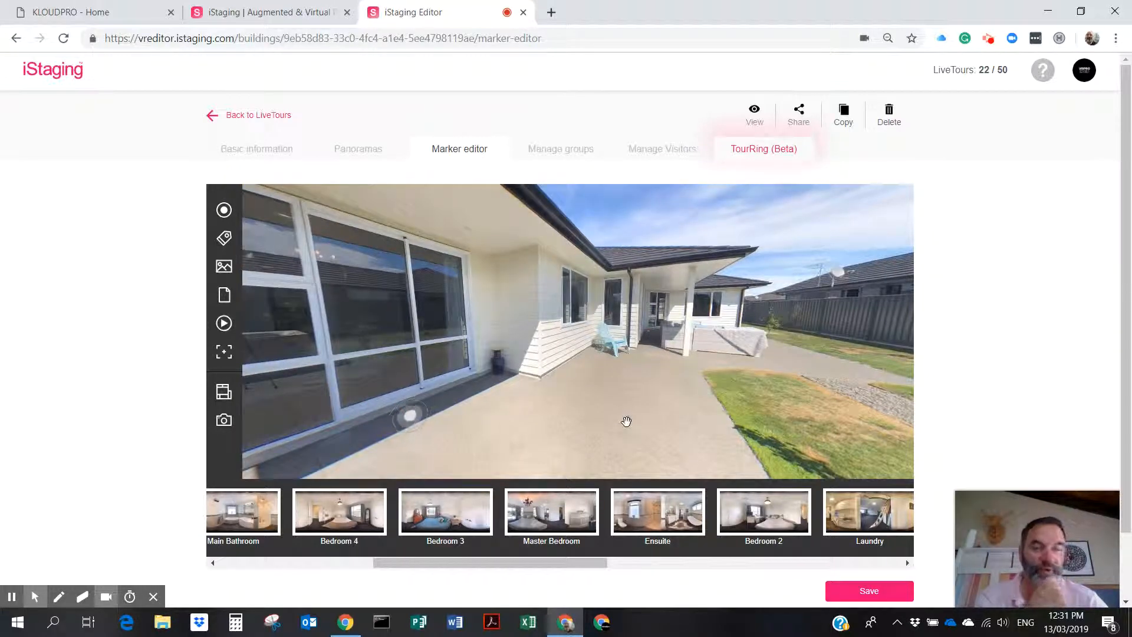
pyautogui.moveTo(702, 366); pyautogui.dragTo(492, 373)
pyautogui.moveTo(593, 350); pyautogui.dragTo(440, 344)
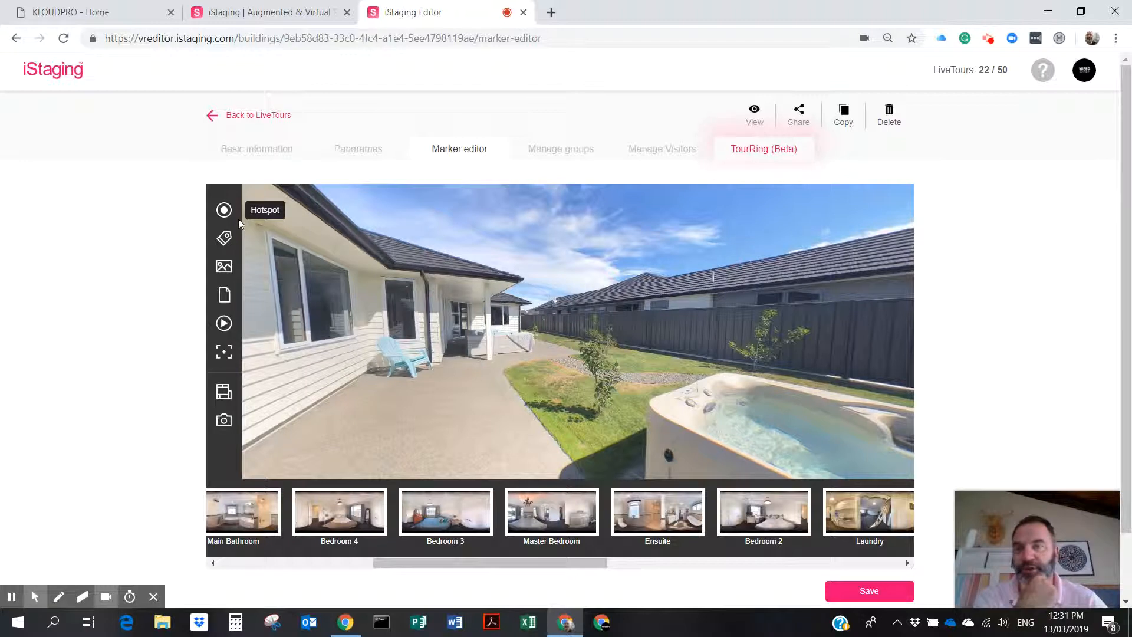
pyautogui.click(224, 210)
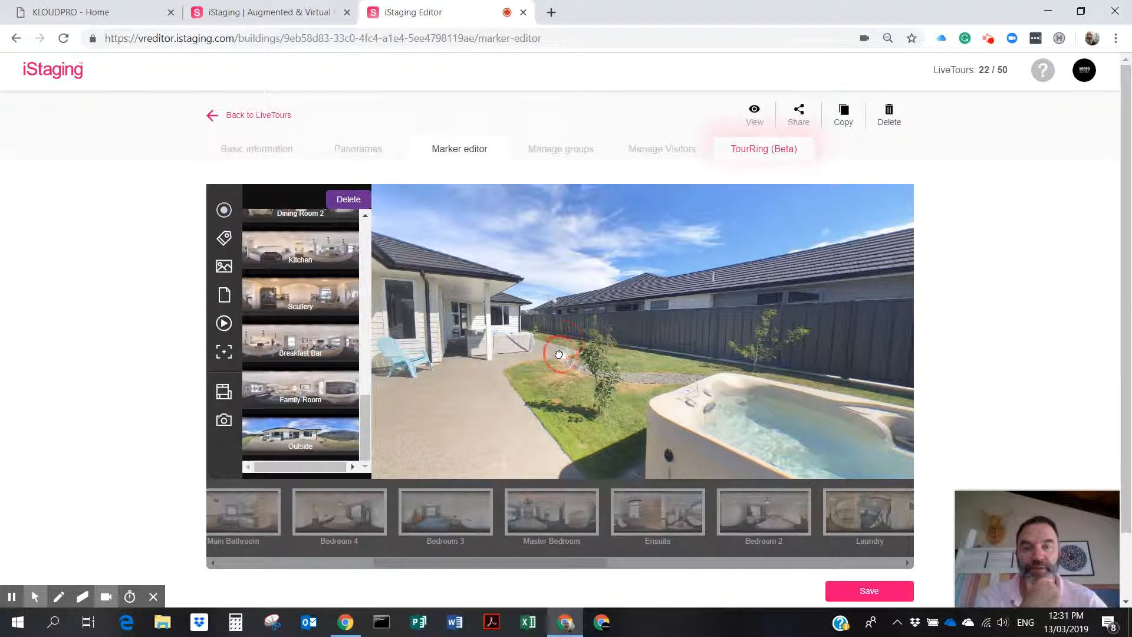
pyautogui.click(363, 431)
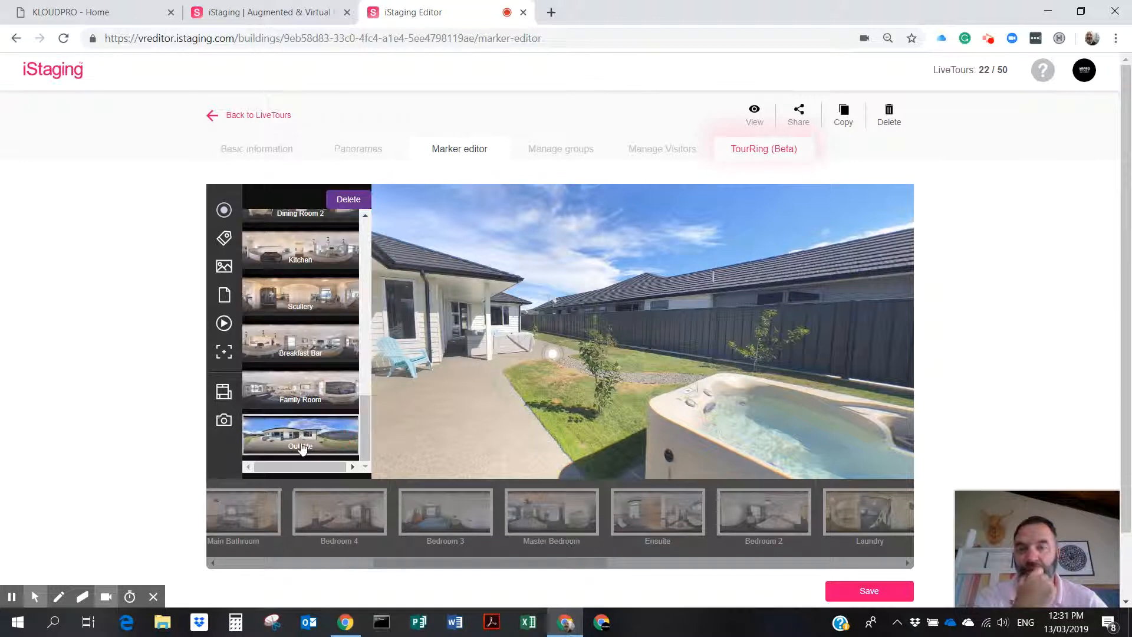
pyautogui.click(308, 440)
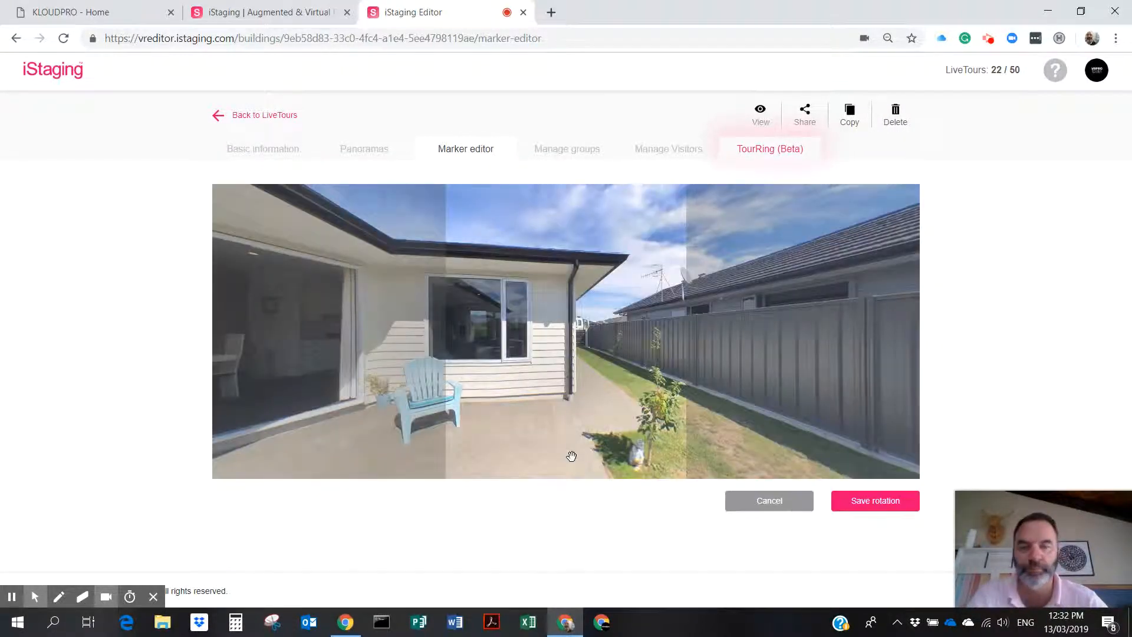
pyautogui.moveTo(627, 387); pyautogui.dragTo(855, 378)
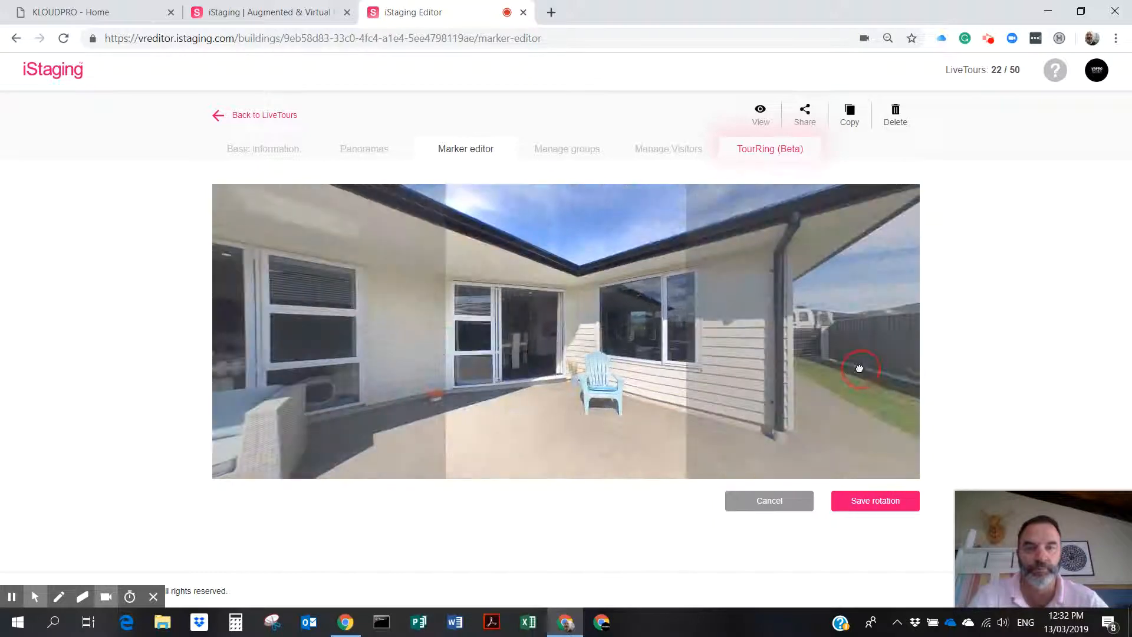
pyautogui.click(865, 503)
# Accept the return hotspot and save the markers.
pyautogui.click(655, 371)
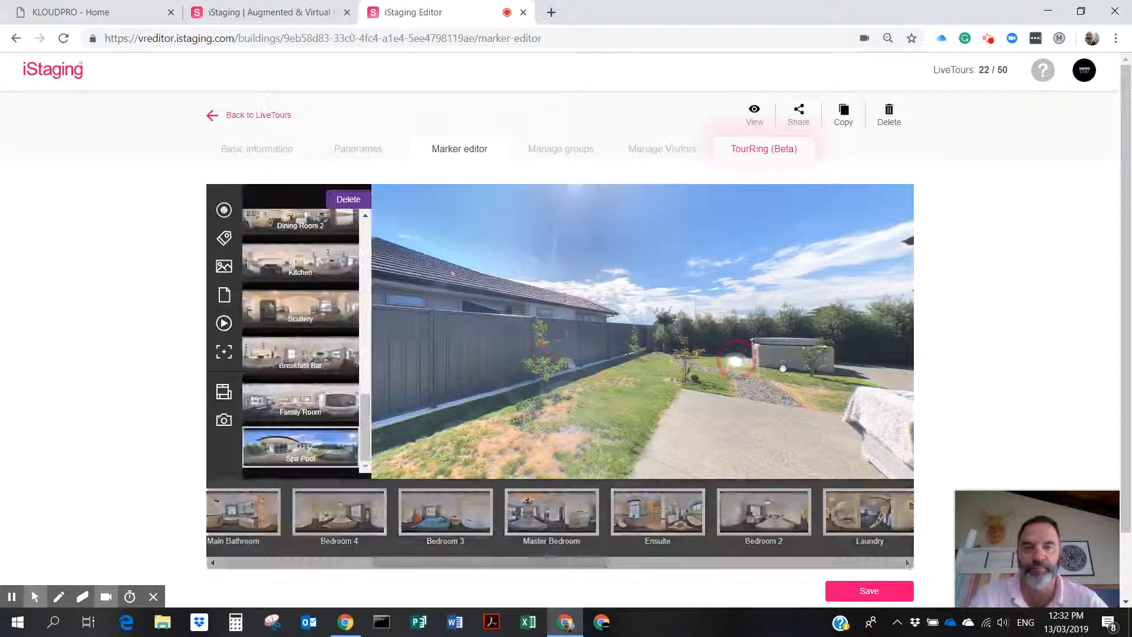
pyautogui.moveTo(859, 373); pyautogui.dragTo(644, 379)
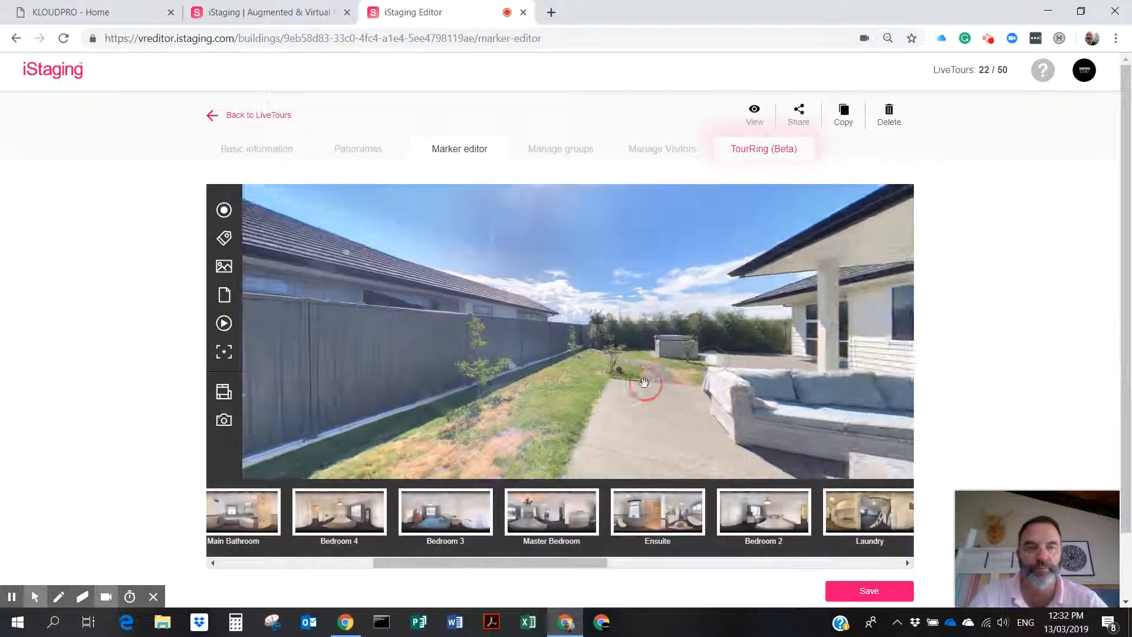
pyautogui.click(865, 591)
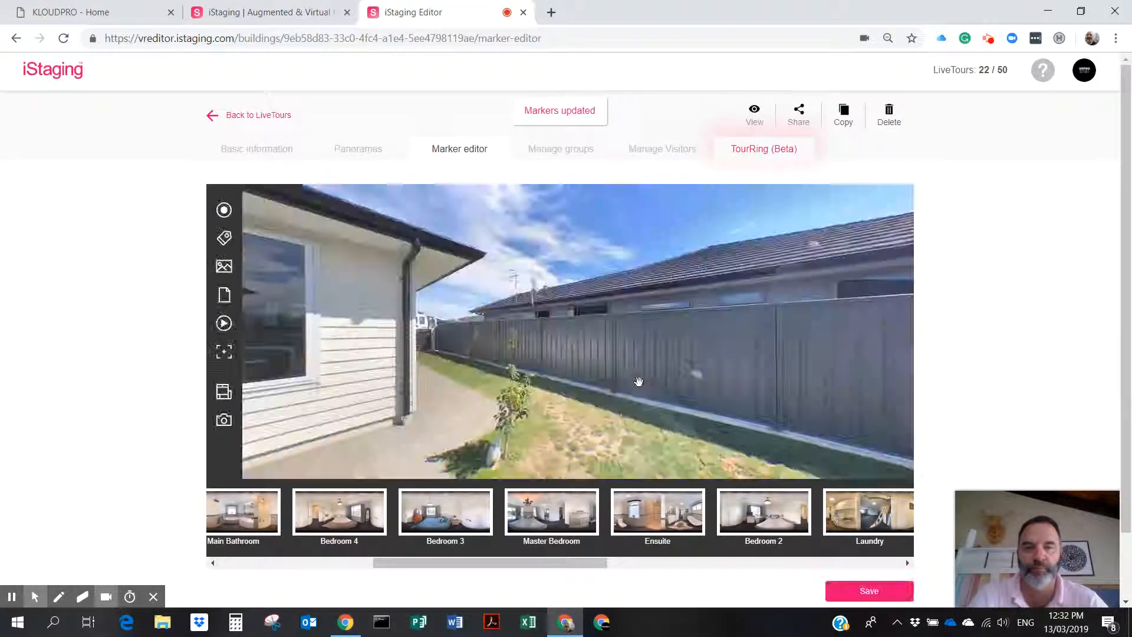
pyautogui.moveTo(545, 353); pyautogui.dragTo(946, 344)
pyautogui.moveTo(601, 333); pyautogui.dragTo(700, 342)
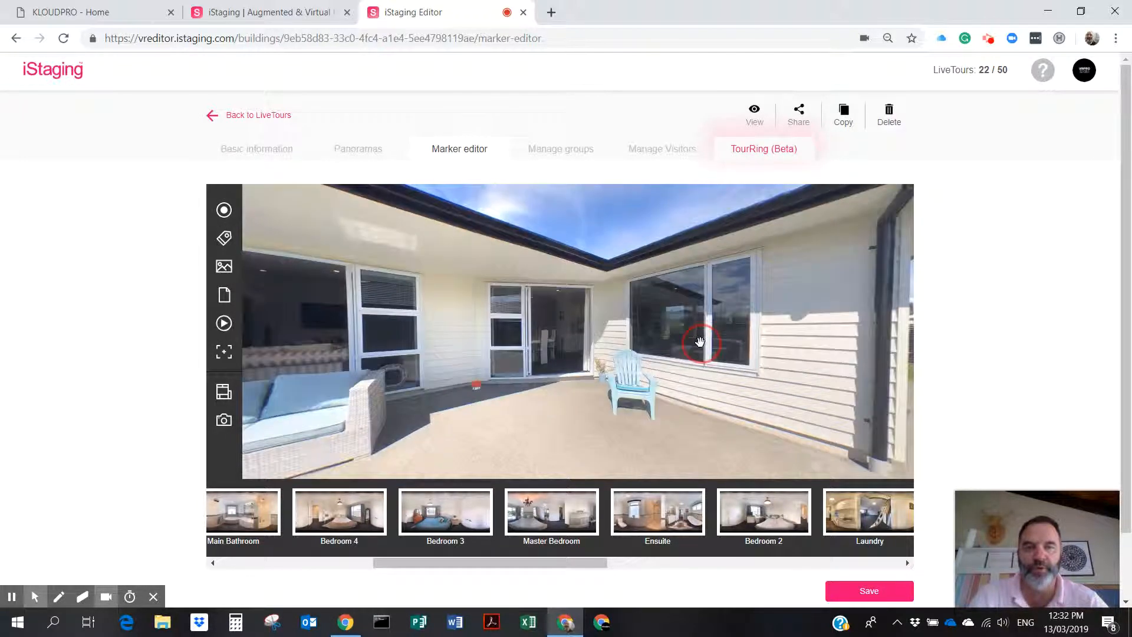
# Add a hotspot at Outside's sliding door linked to the dining room, arriving facing the lounge.
pyautogui.click(224, 210)
pyautogui.click(565, 361)
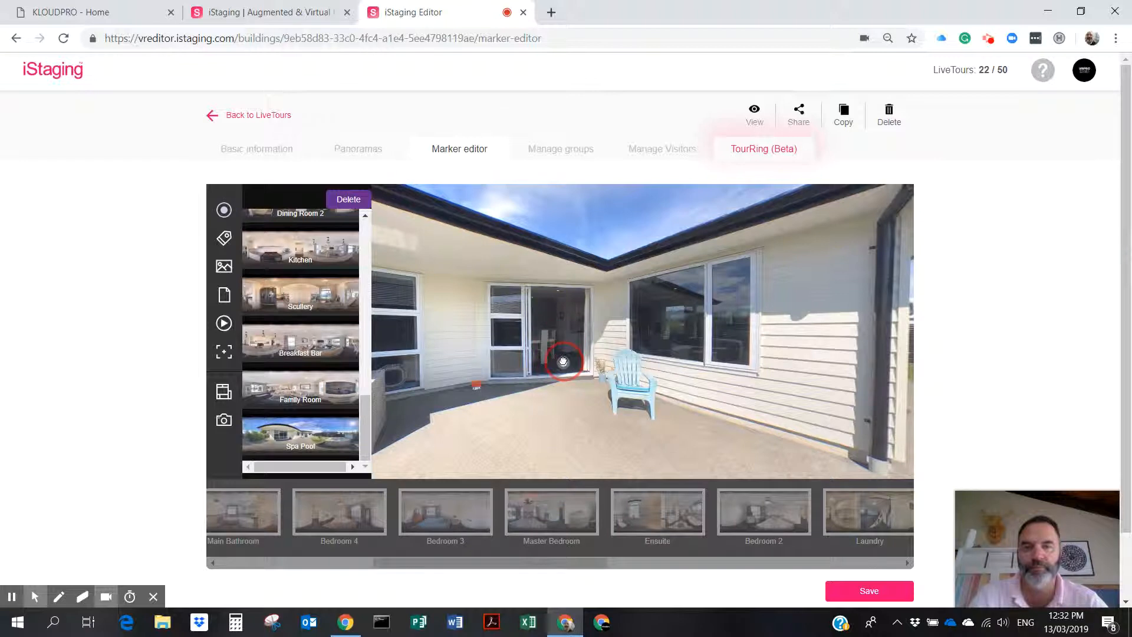
pyautogui.moveTo(364, 426); pyautogui.dragTo(364, 400)
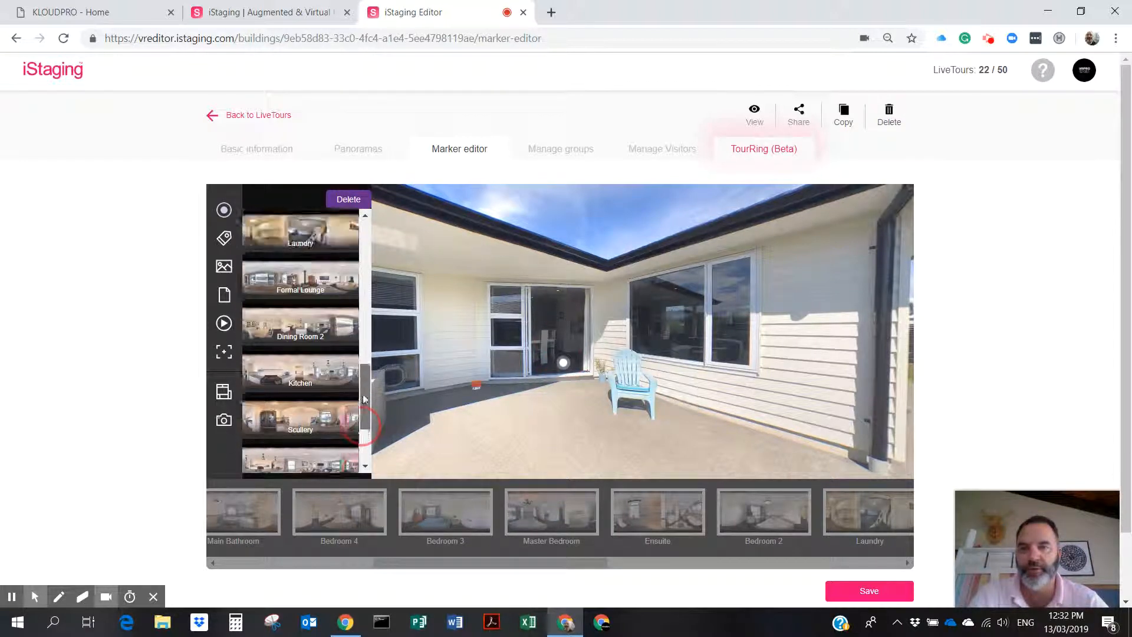
pyautogui.click(311, 366)
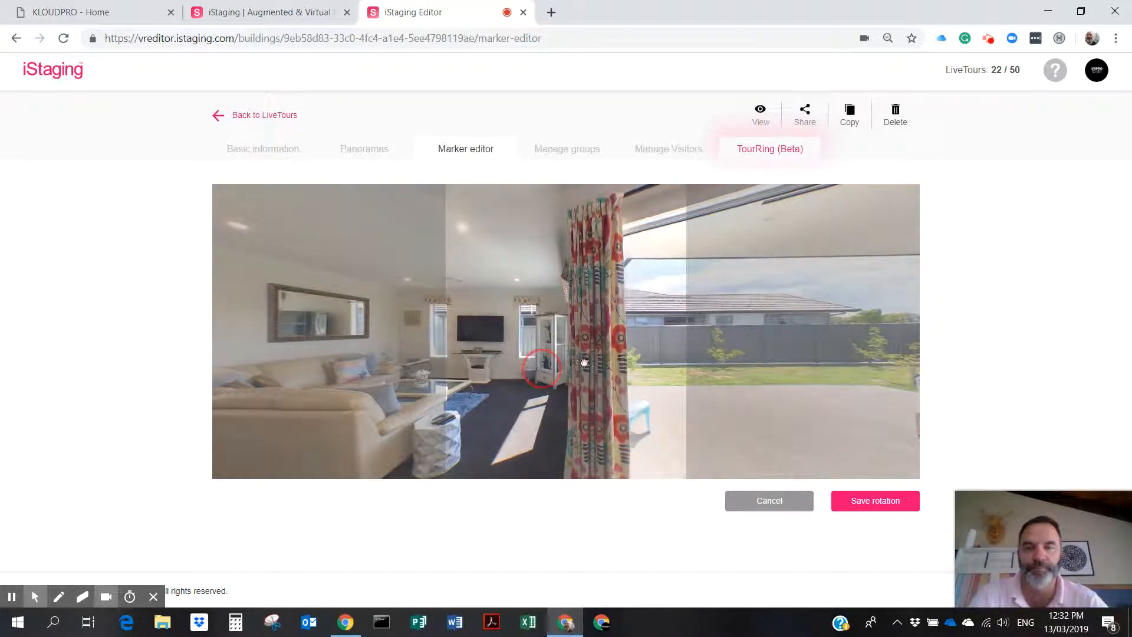
pyautogui.moveTo(584, 362); pyautogui.dragTo(736, 361)
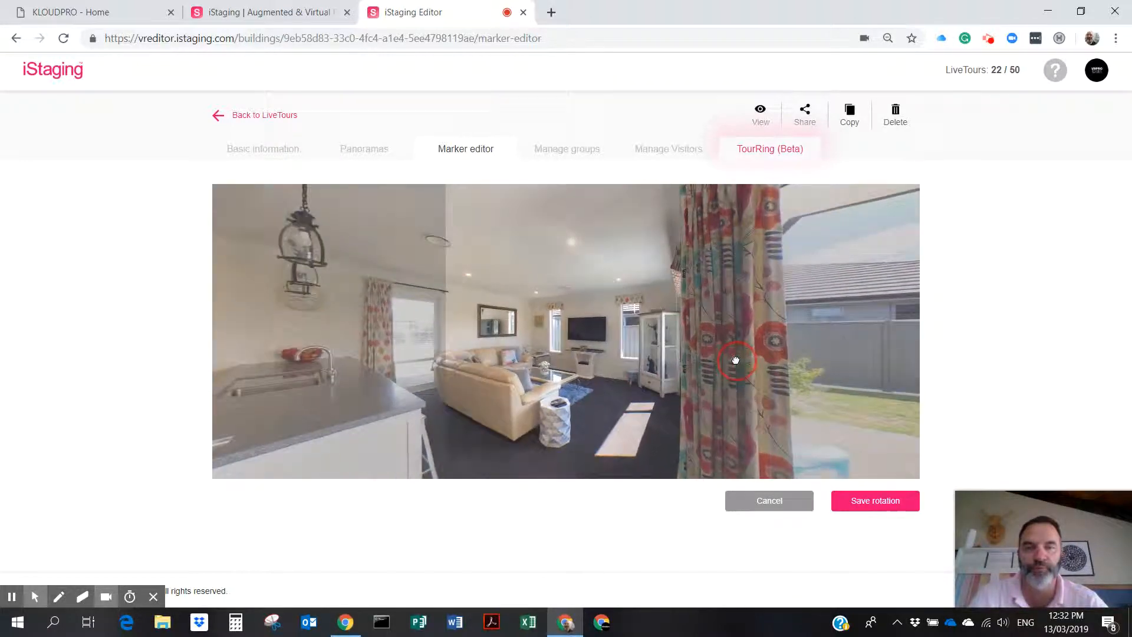
pyautogui.click(880, 505)
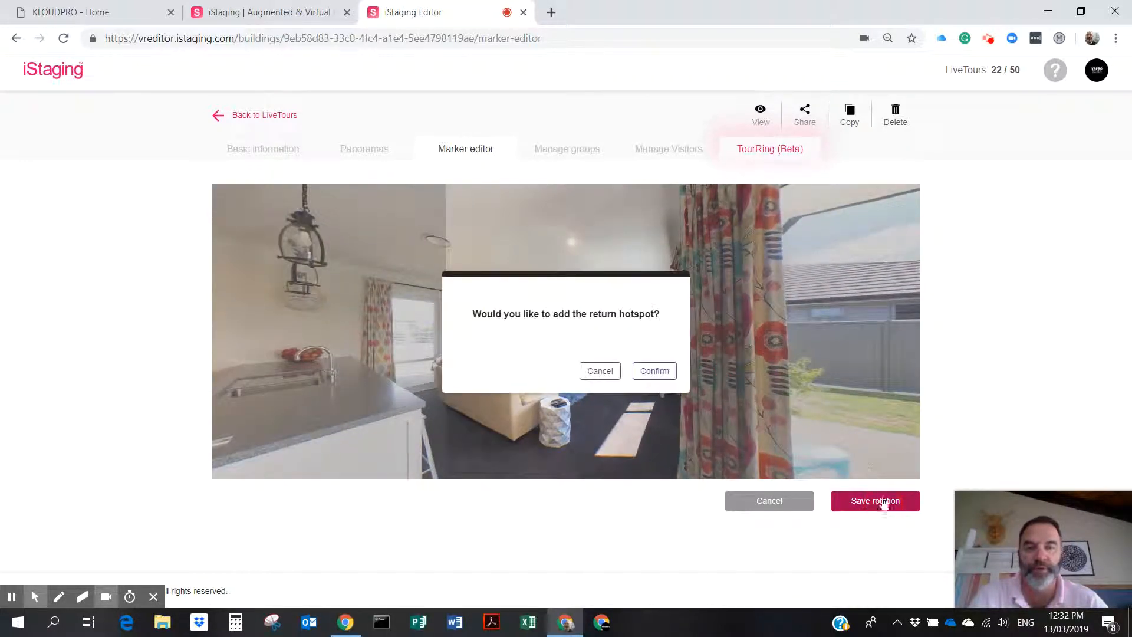
# Accept the return hotspot, place it in front of the sliding door, and save the markers.
pyautogui.click(645, 370)
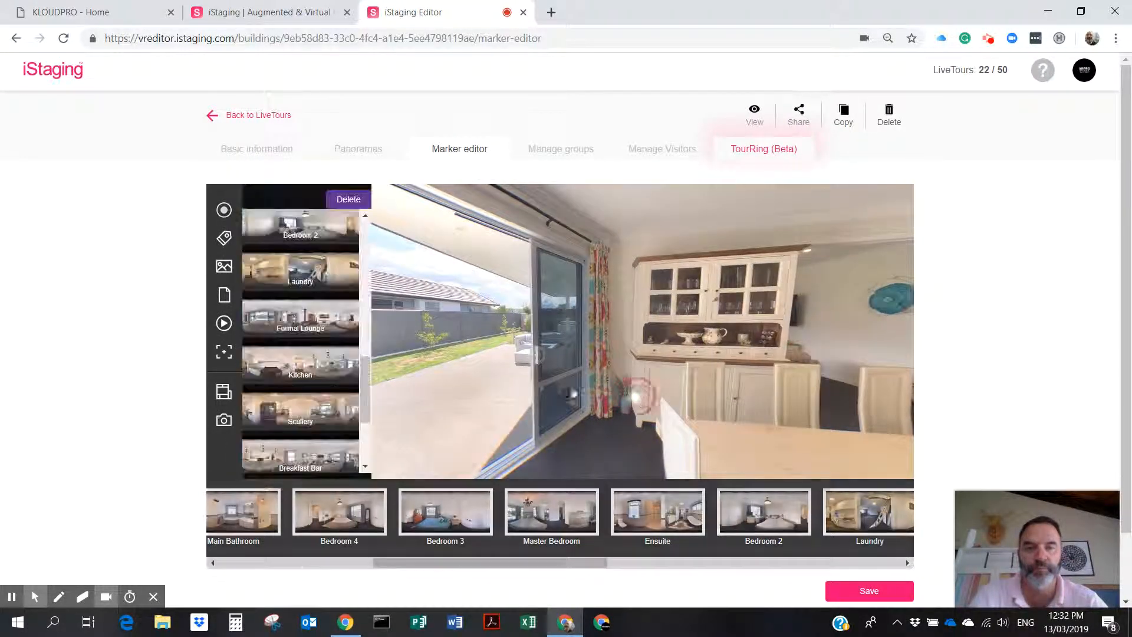
pyautogui.click(418, 365)
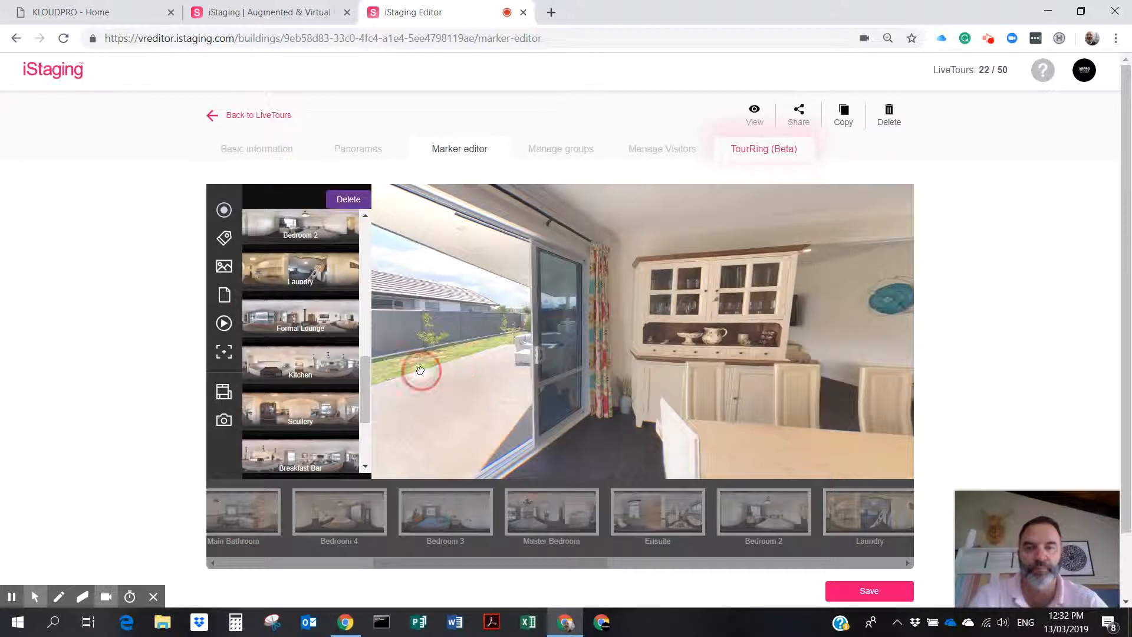
pyautogui.click(468, 400)
pyautogui.moveTo(480, 397); pyautogui.dragTo(664, 386)
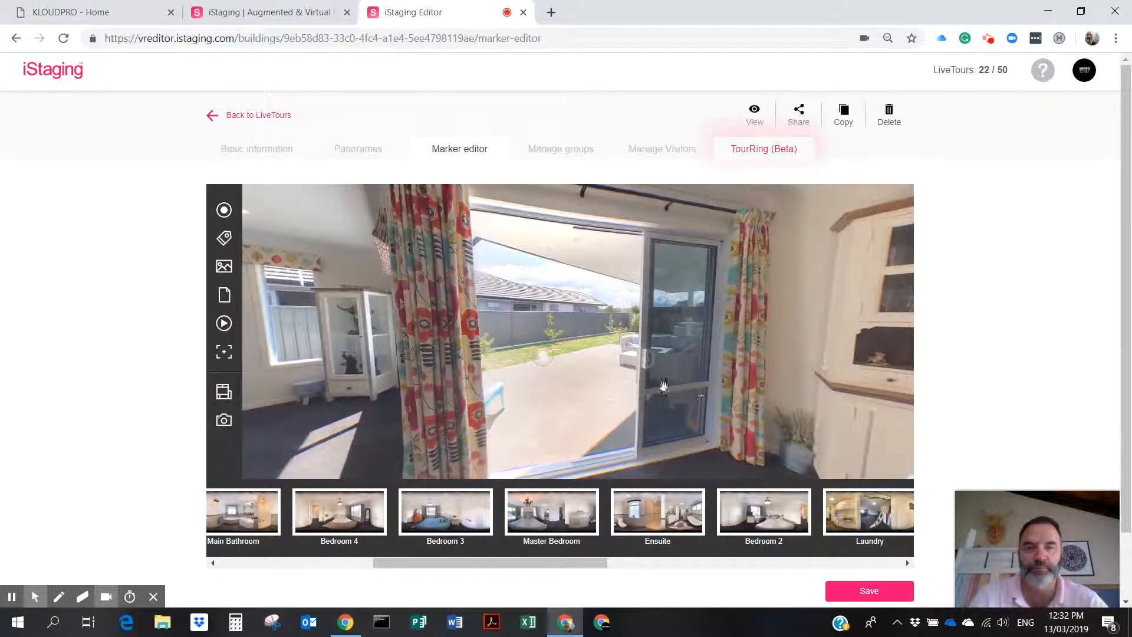
pyautogui.click(565, 384)
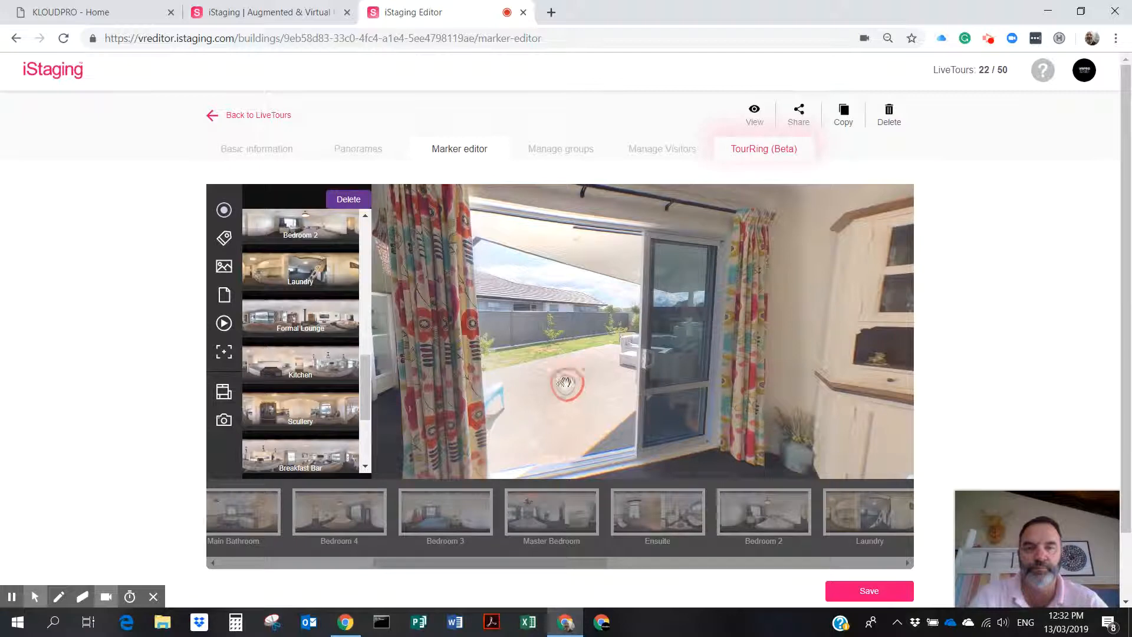
pyautogui.click(855, 591)
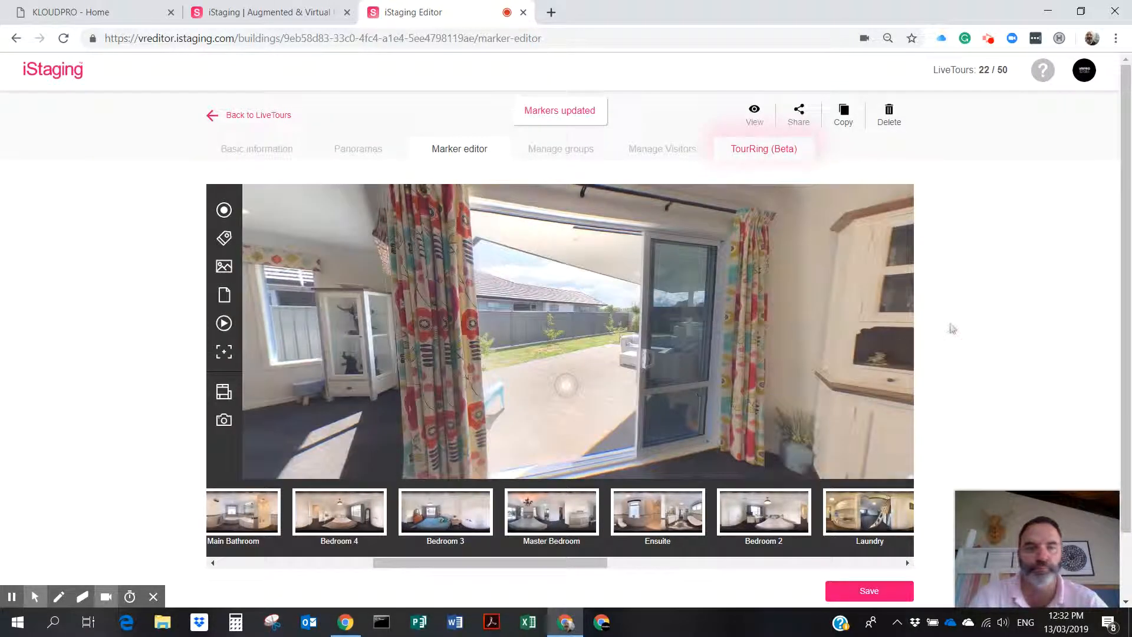
pyautogui.scroll(-2, 712, 353)
pyautogui.scroll(2, 711, 354)
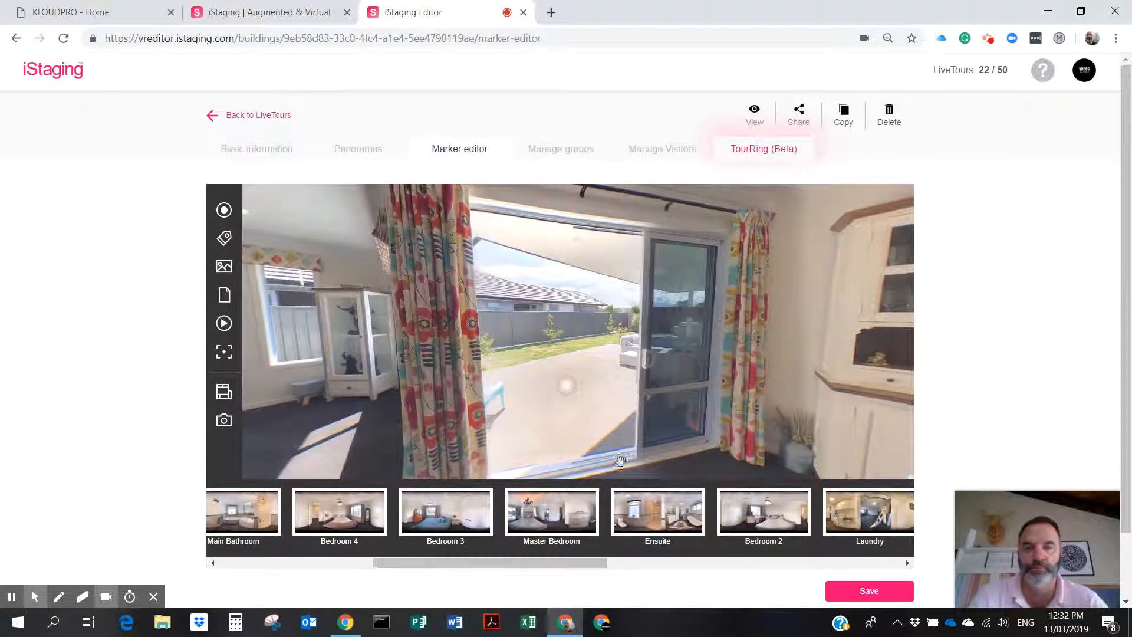
pyautogui.moveTo(533, 572); pyautogui.dragTo(682, 576)
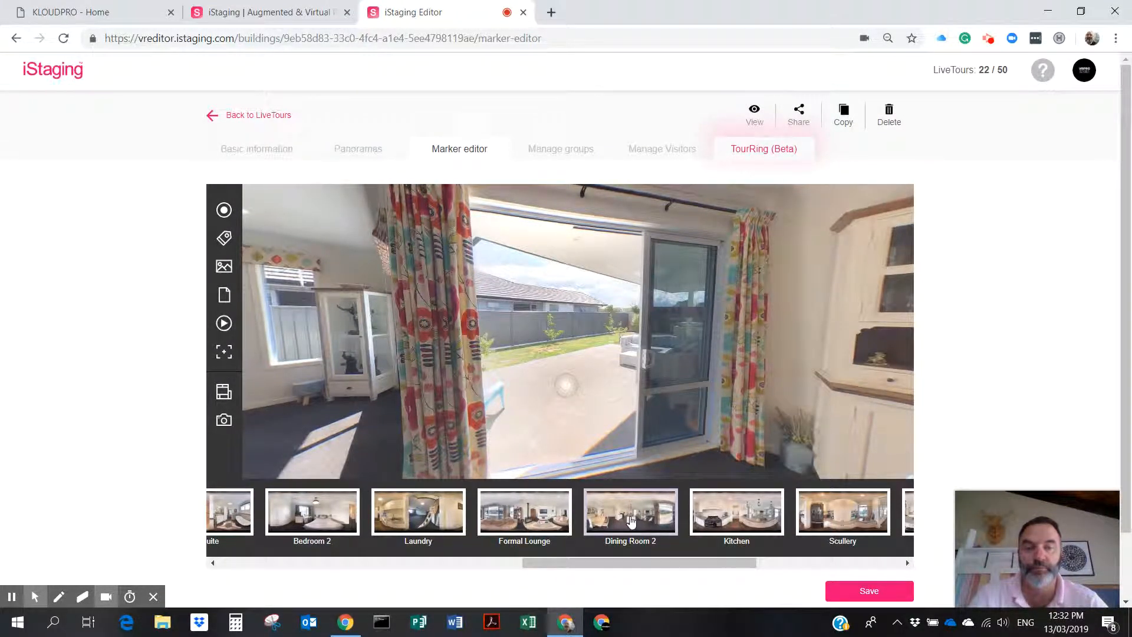
# Add a hotspot on the kitchen-side floor linked to Kitchen, with its arrival view saved.
pyautogui.moveTo(391, 363); pyautogui.dragTo(782, 332)
pyautogui.moveTo(615, 322); pyautogui.dragTo(702, 359)
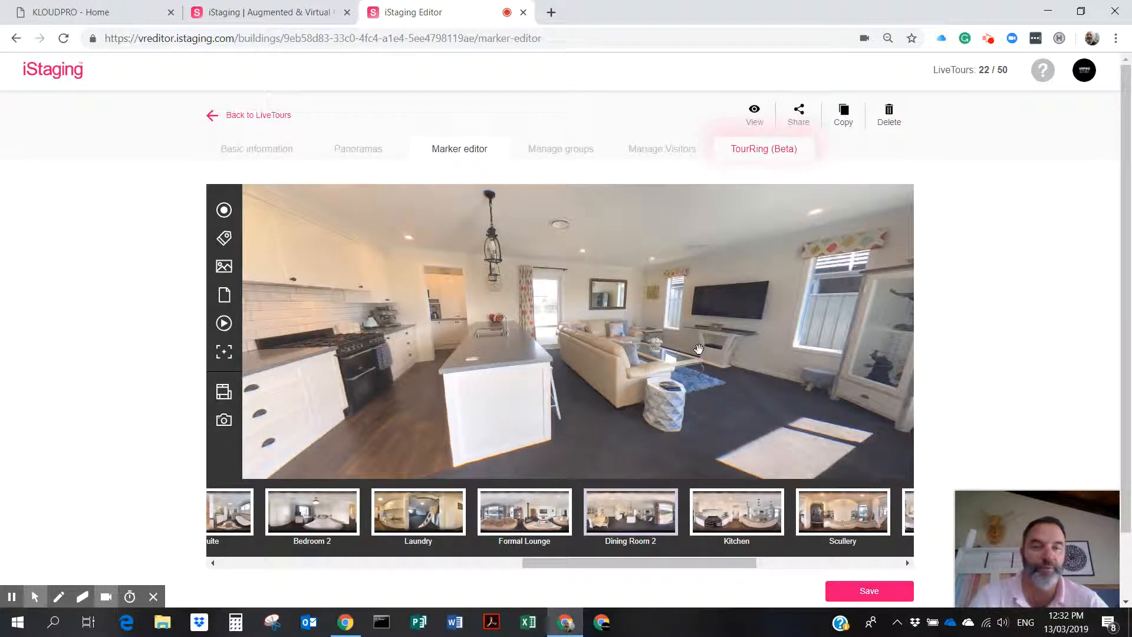
pyautogui.moveTo(550, 367); pyautogui.dragTo(692, 364)
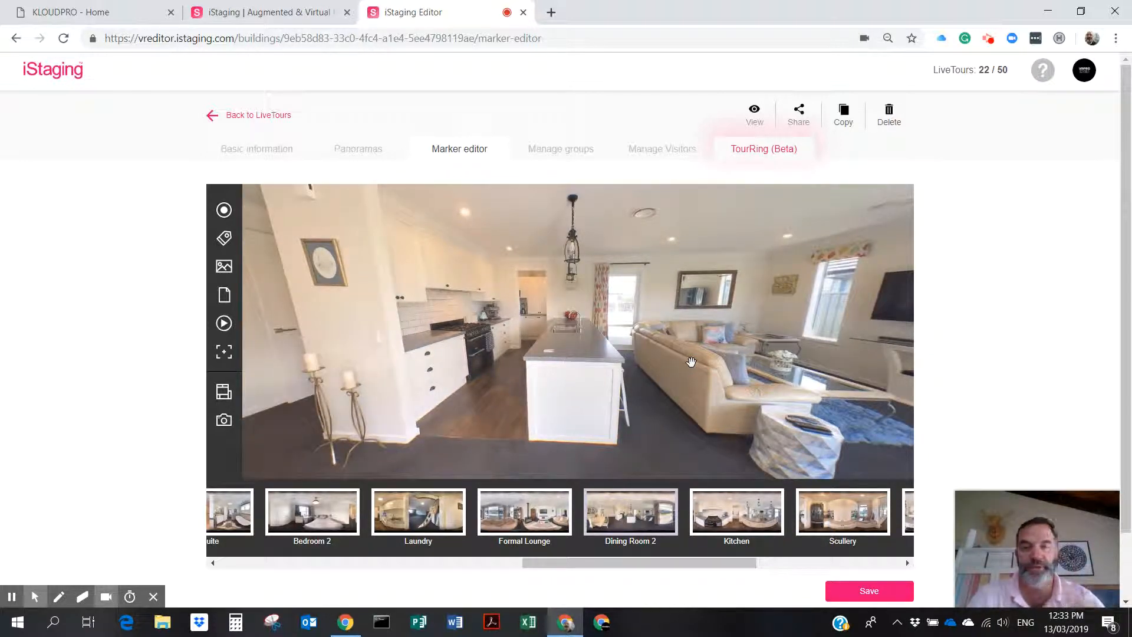
pyautogui.click(223, 210)
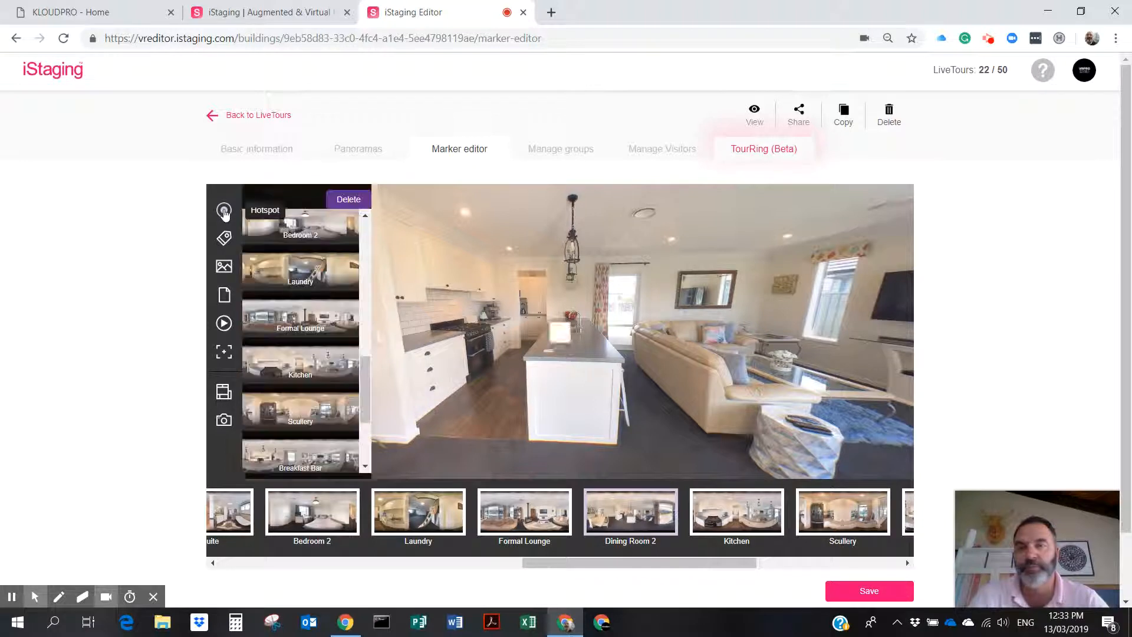
pyautogui.click(509, 375)
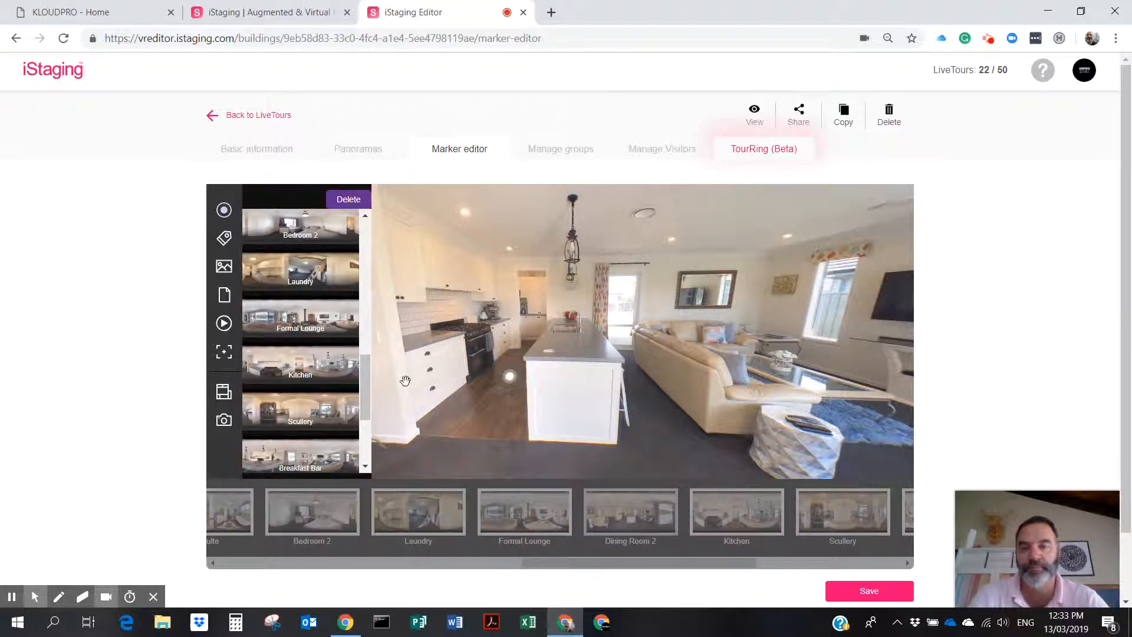
pyautogui.click(317, 374)
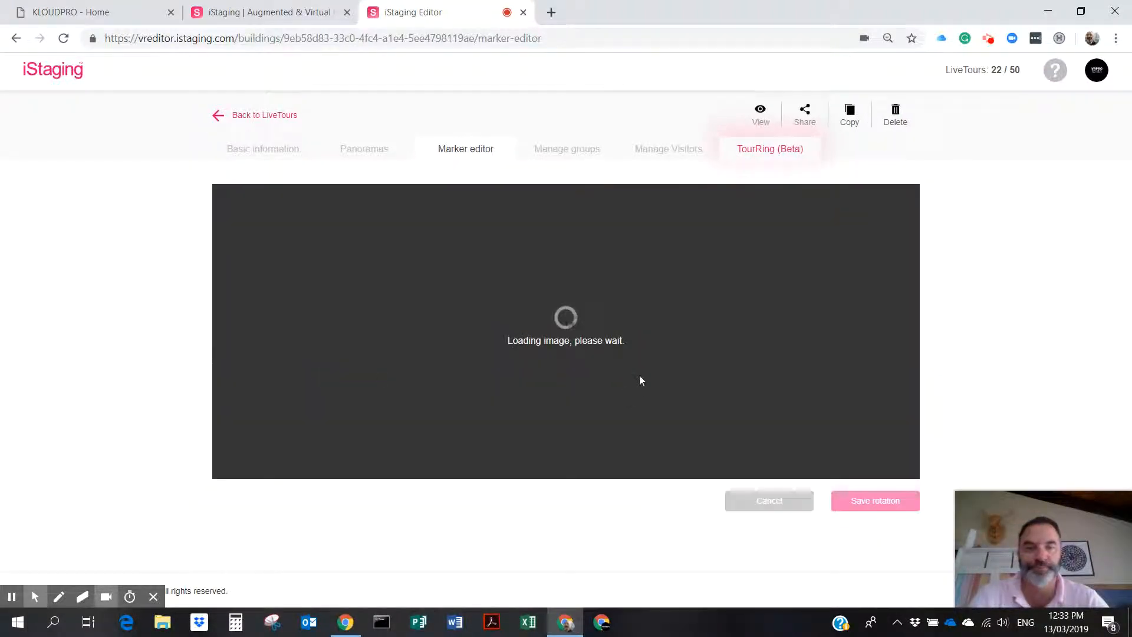
pyautogui.click(887, 507)
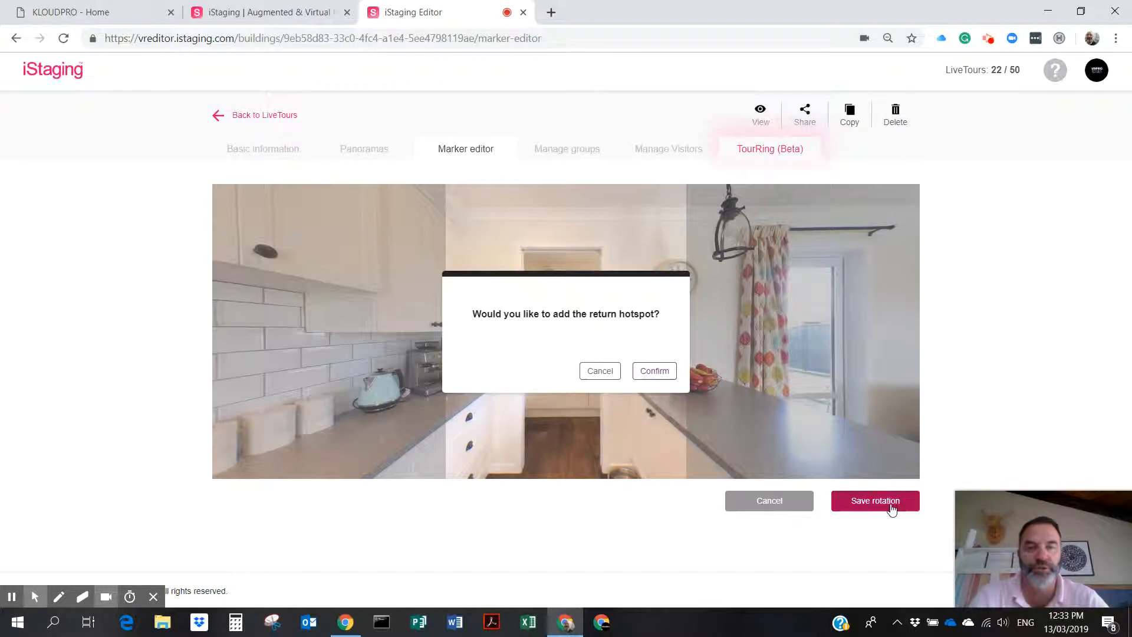
# Accept the return hotspot, move it onto the floor, save, and open Dining Room 2.
pyautogui.click(655, 372)
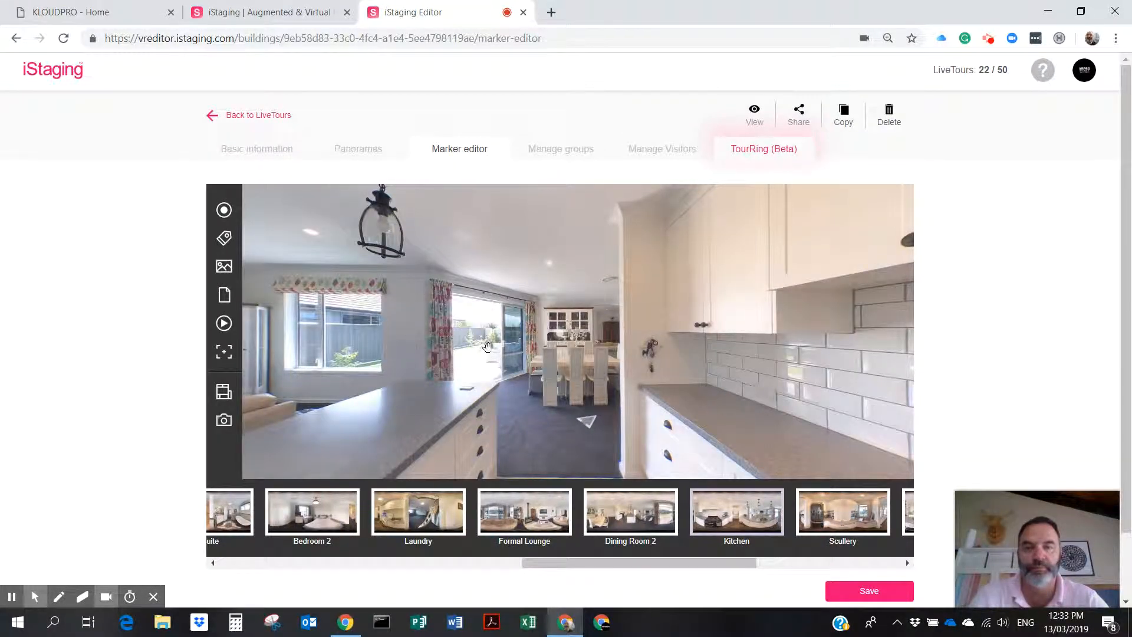
pyautogui.moveTo(564, 335); pyautogui.dragTo(514, 393)
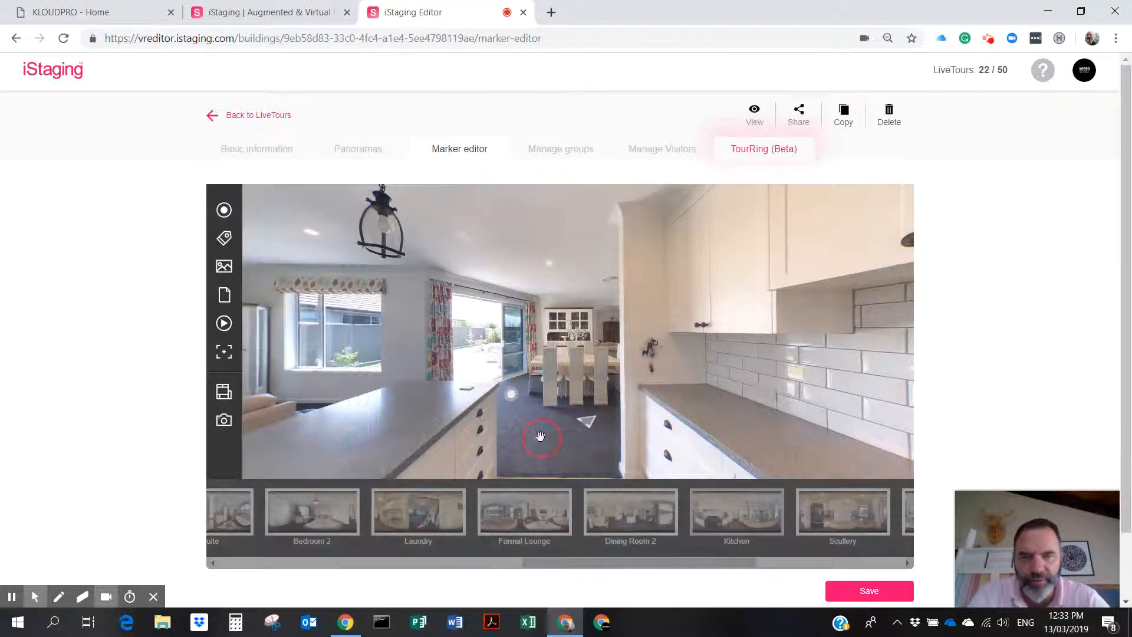
pyautogui.click(870, 592)
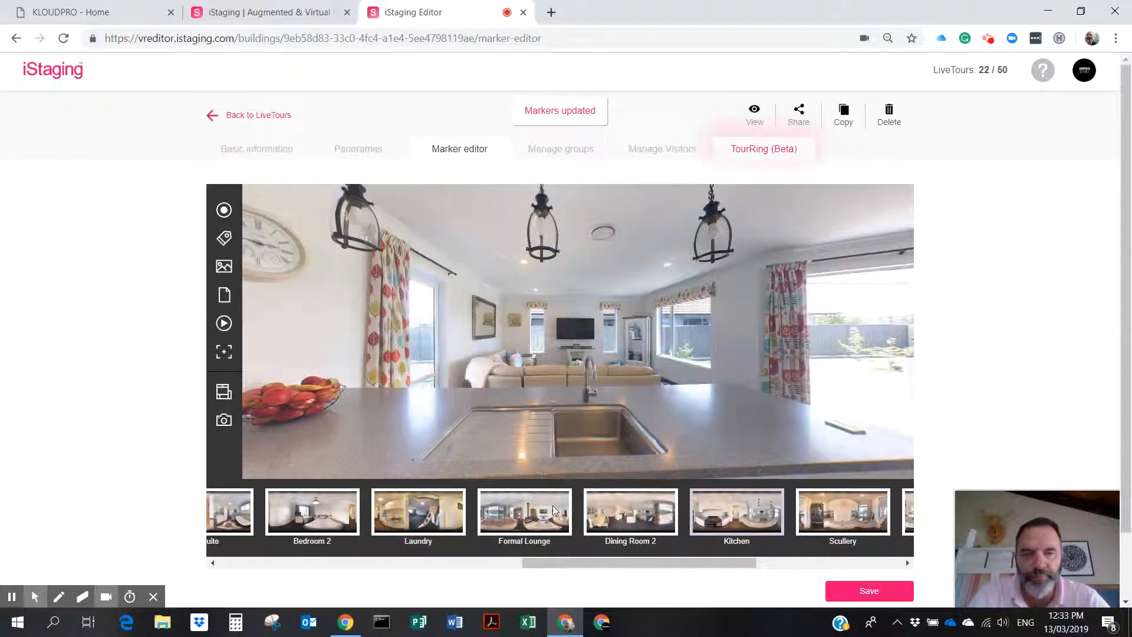
pyautogui.click(628, 496)
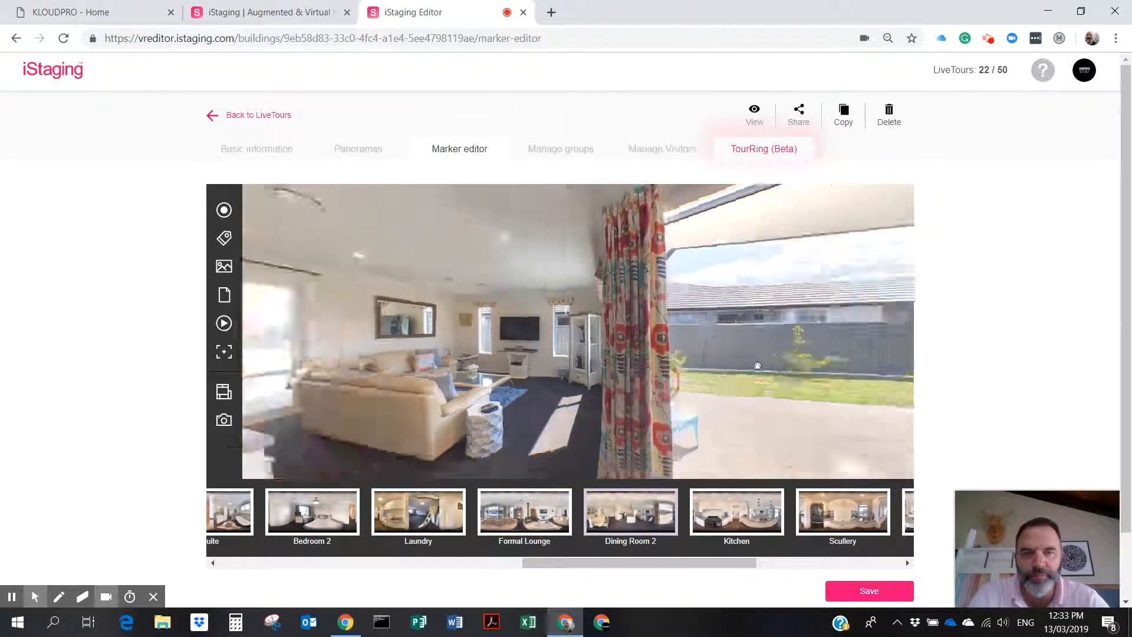
# Add a floor hotspot linked to Breakfast Bar, arriving facing the kitchen.
pyautogui.click(225, 210)
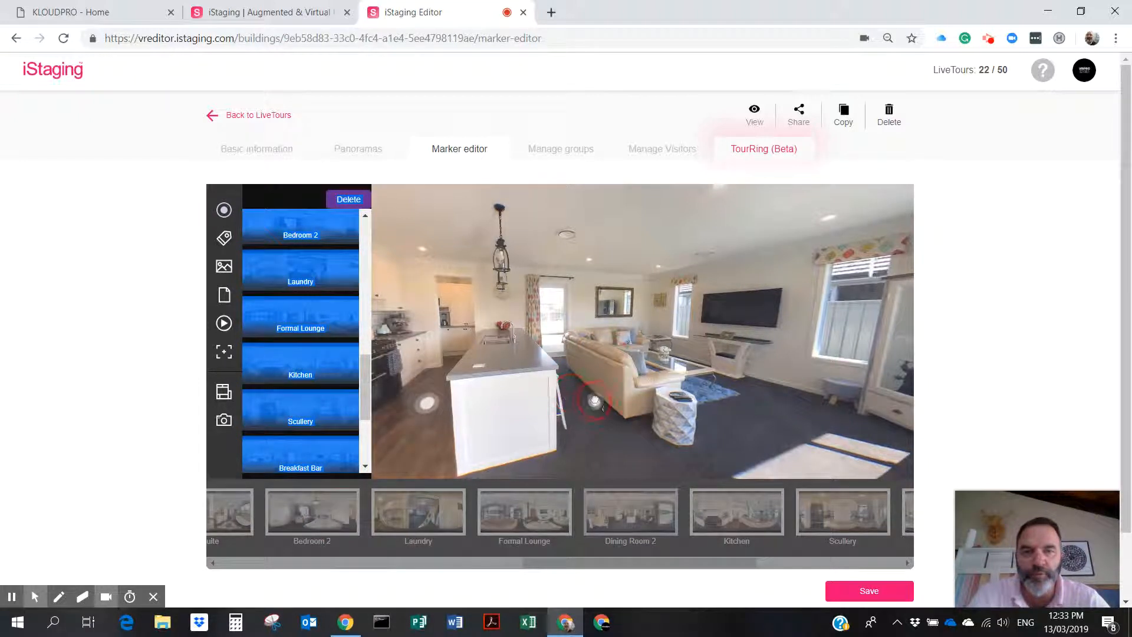
pyautogui.click(570, 386)
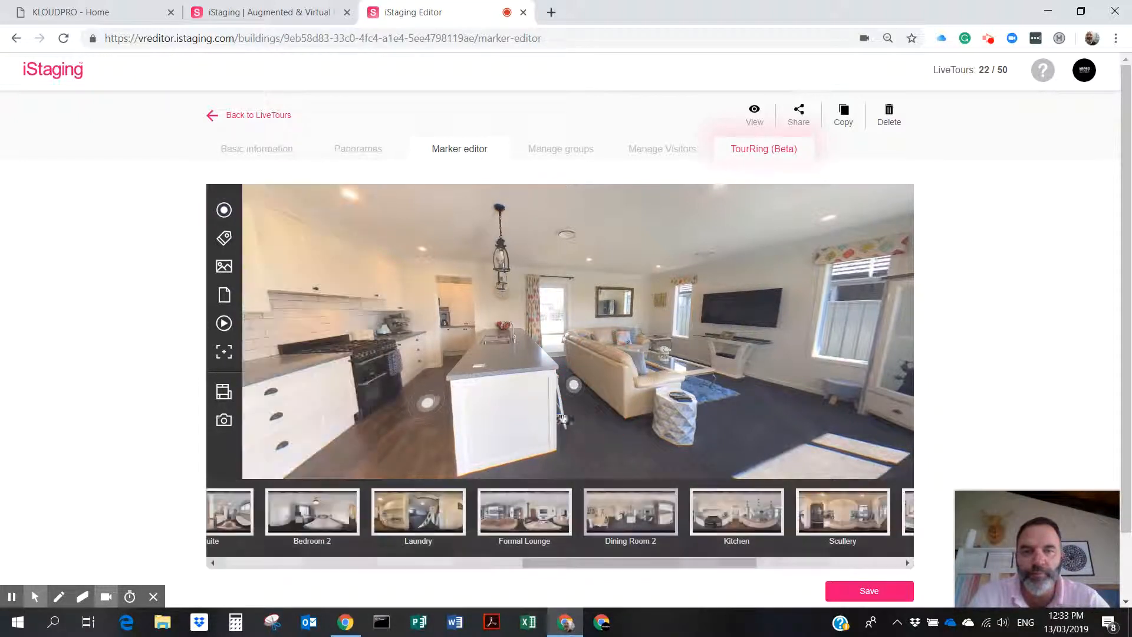
pyautogui.click(575, 384)
pyautogui.scroll(-4, 361, 391)
pyautogui.click(297, 370)
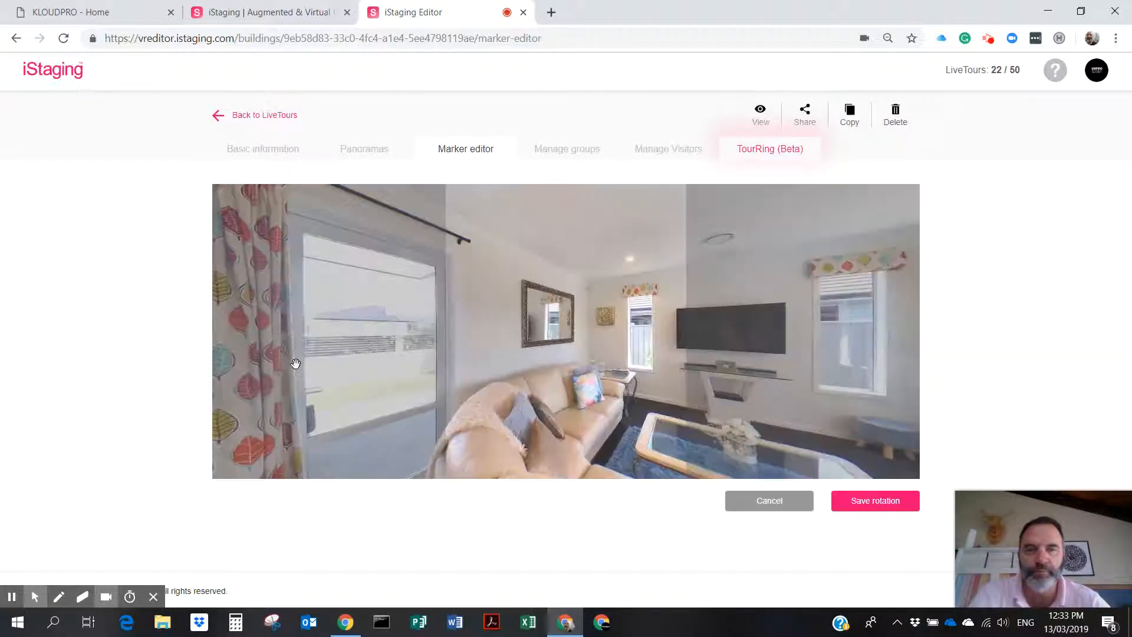
pyautogui.moveTo(561, 364); pyautogui.dragTo(893, 362)
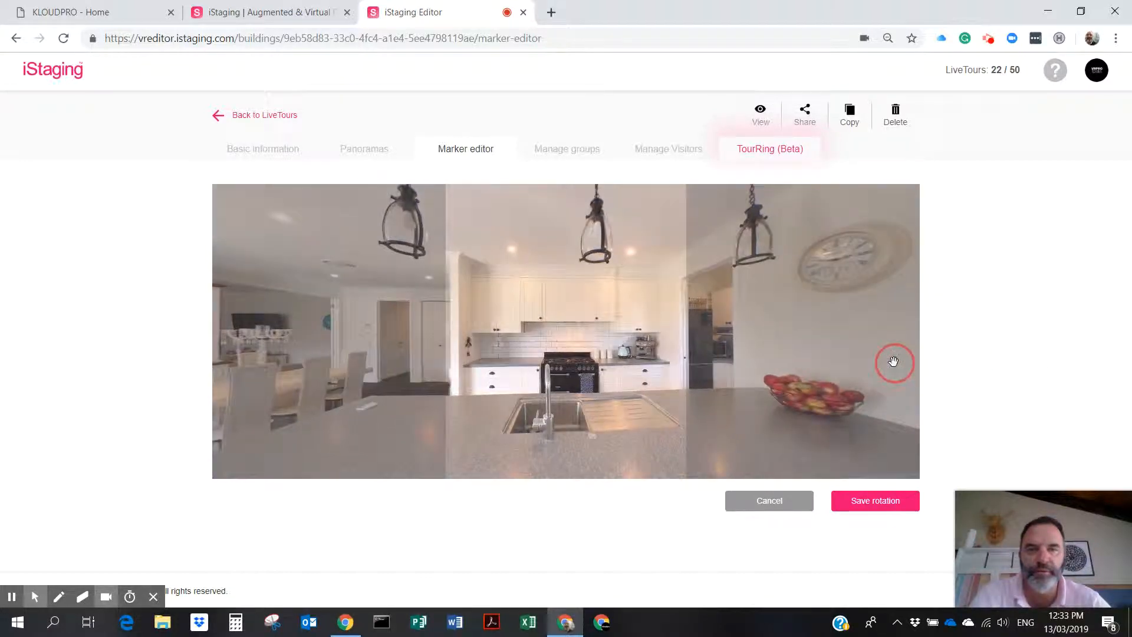
pyautogui.click(875, 503)
# Accept the return hotspot, drag it onto the floor, save, and reopen Dining Room 2.
pyautogui.click(655, 371)
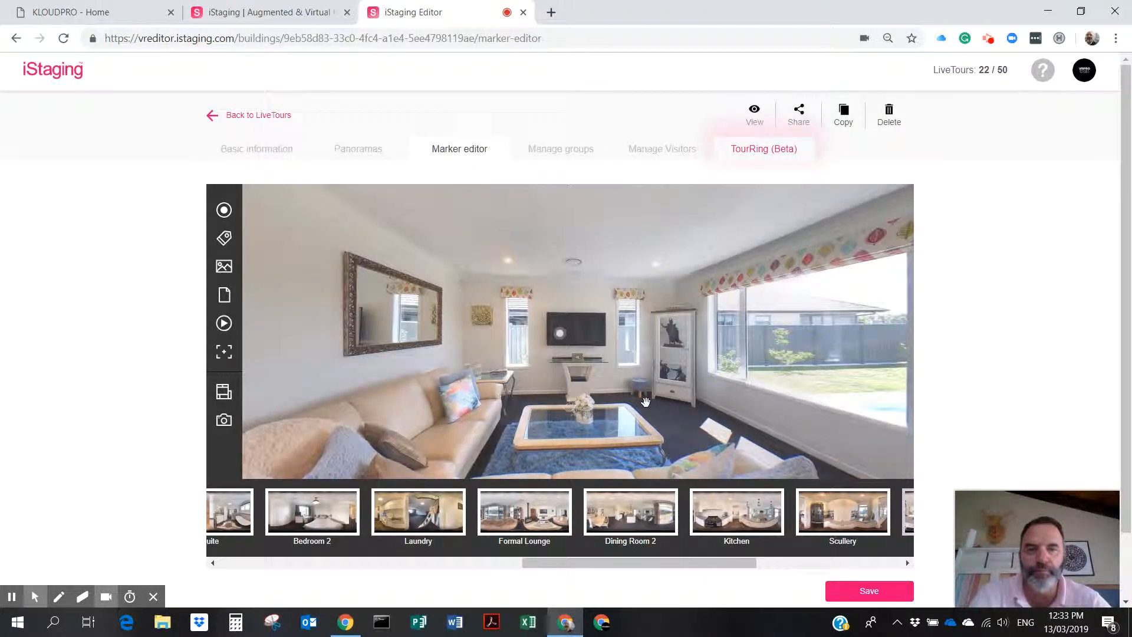
pyautogui.moveTo(560, 335); pyautogui.dragTo(681, 400)
pyautogui.click(863, 590)
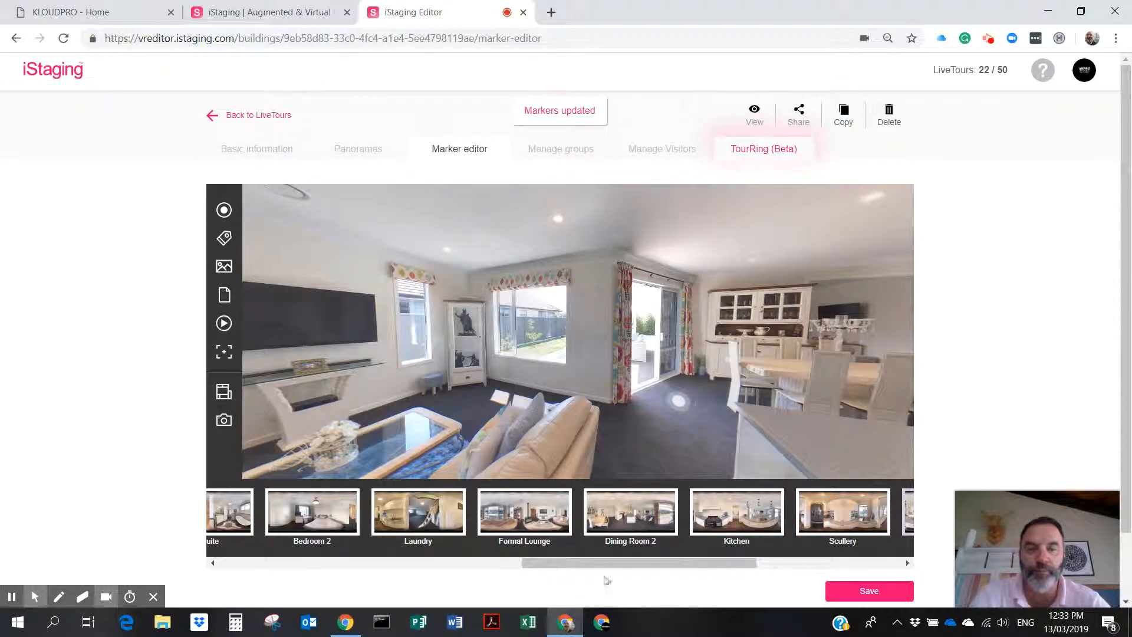
pyautogui.click(634, 519)
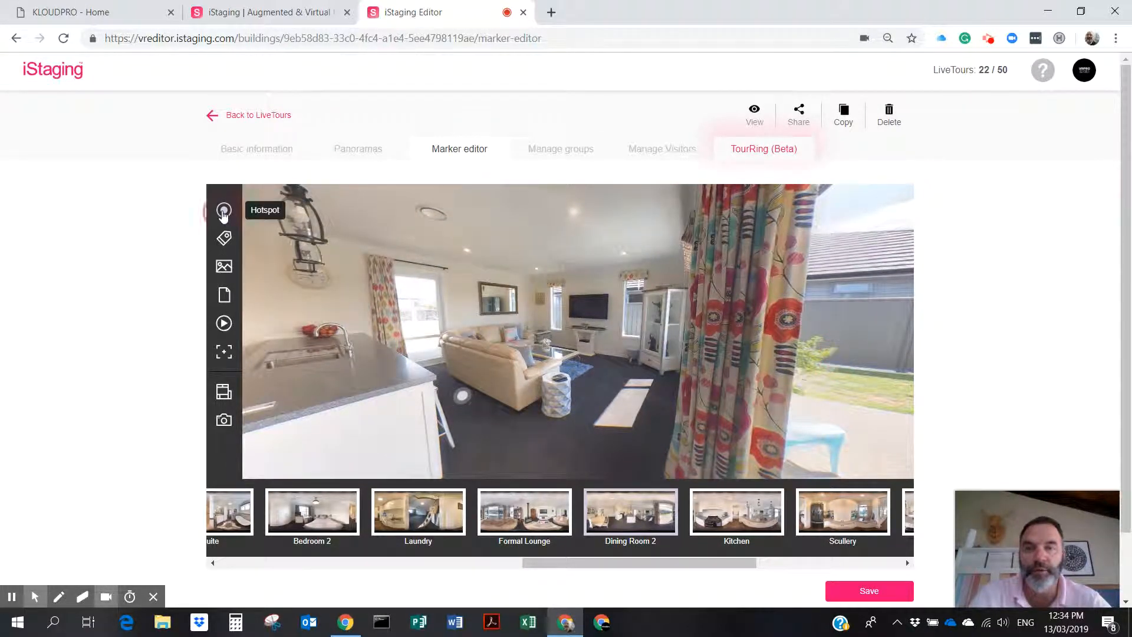
# Add a hotspot linking Dining Room 2 to the lounge, save its arrival view, and drop the return hotspot on the carpet.
pyautogui.click(223, 210)
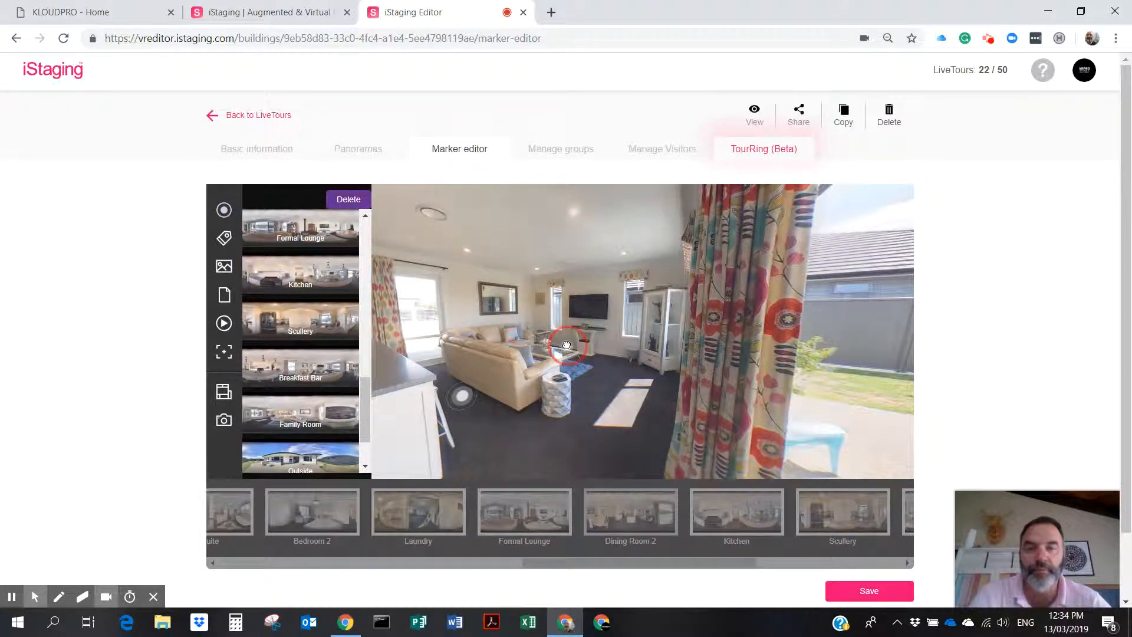
pyautogui.scroll(3, 359, 403)
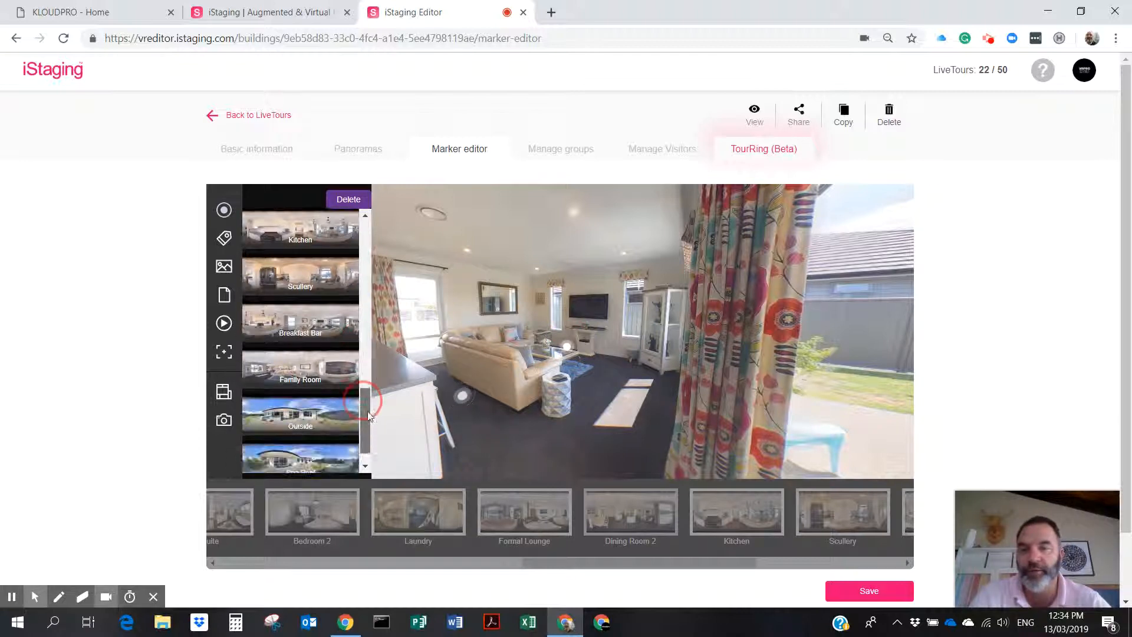
pyautogui.click(296, 370)
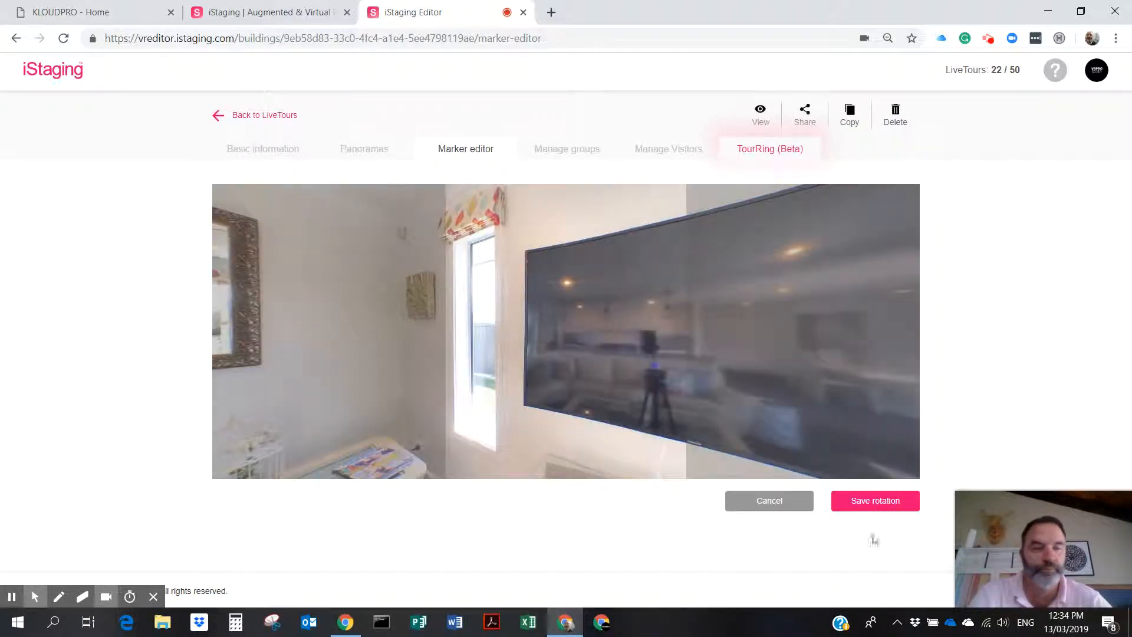
pyautogui.click(879, 503)
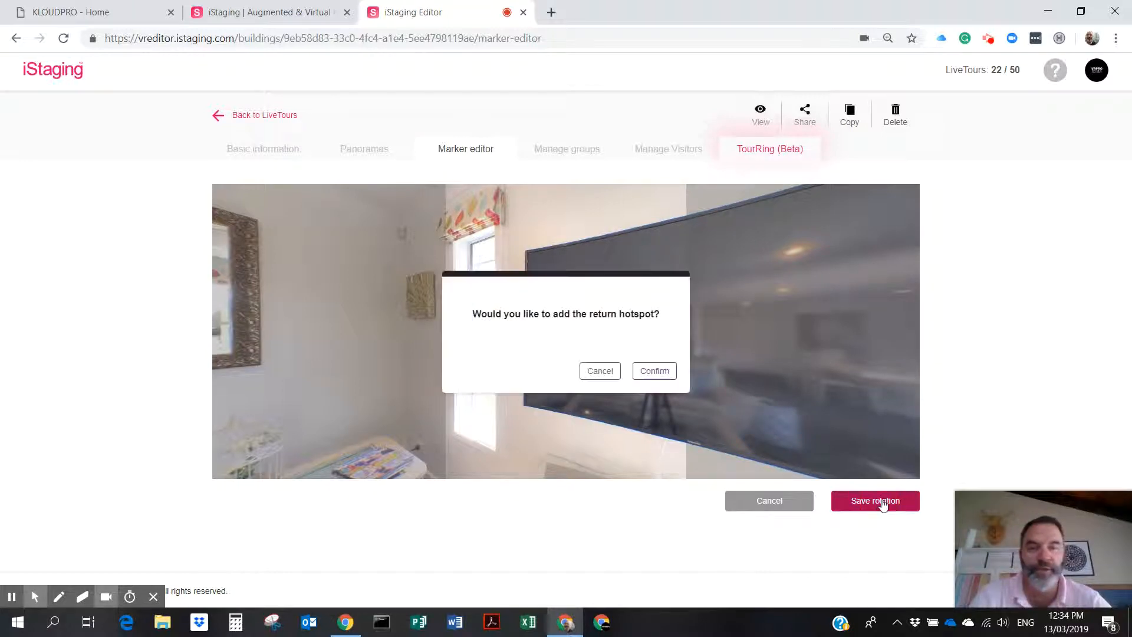
pyautogui.click(647, 371)
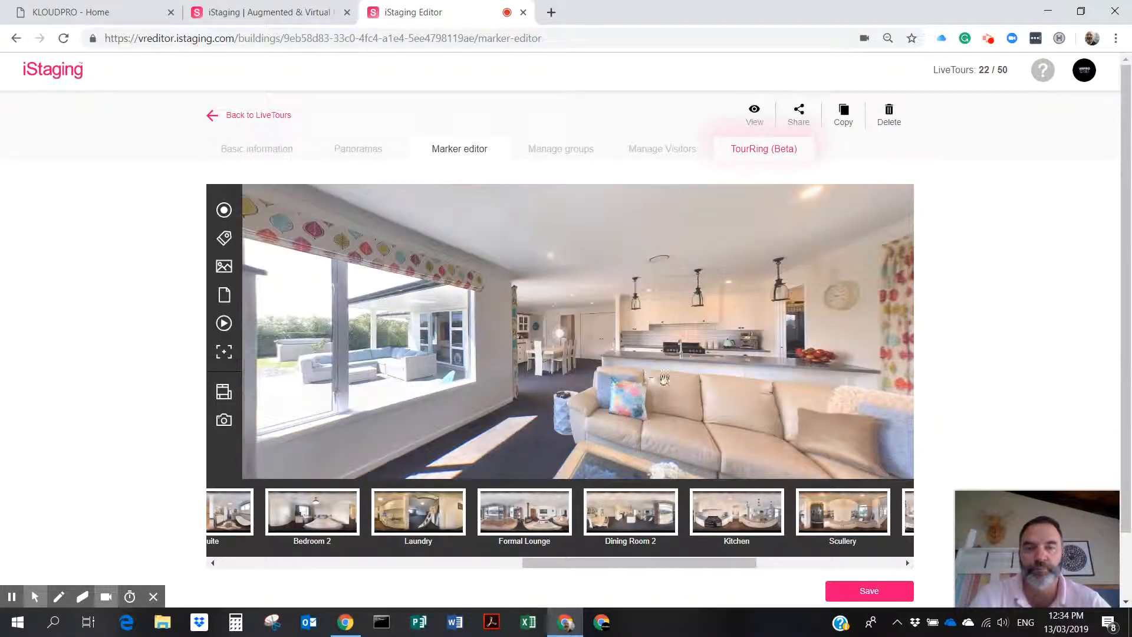
pyautogui.moveTo(562, 331); pyautogui.dragTo(769, 401)
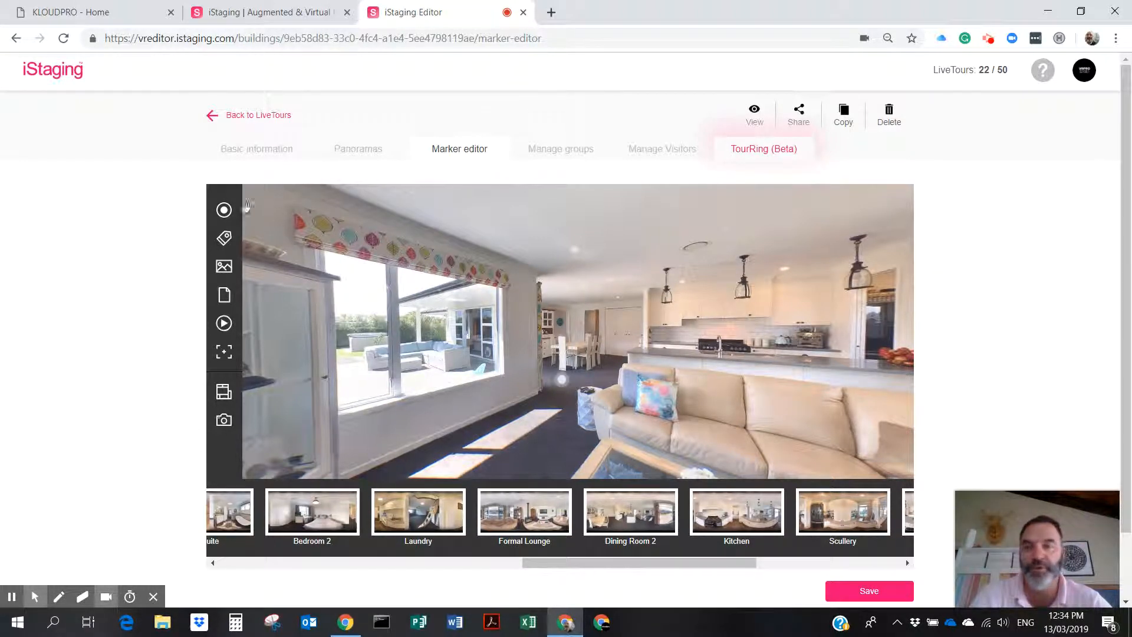
# Add a hotspot on the kitchen counter linked to Kitchen, with its view saved and no return hotspot.
pyautogui.click(224, 210)
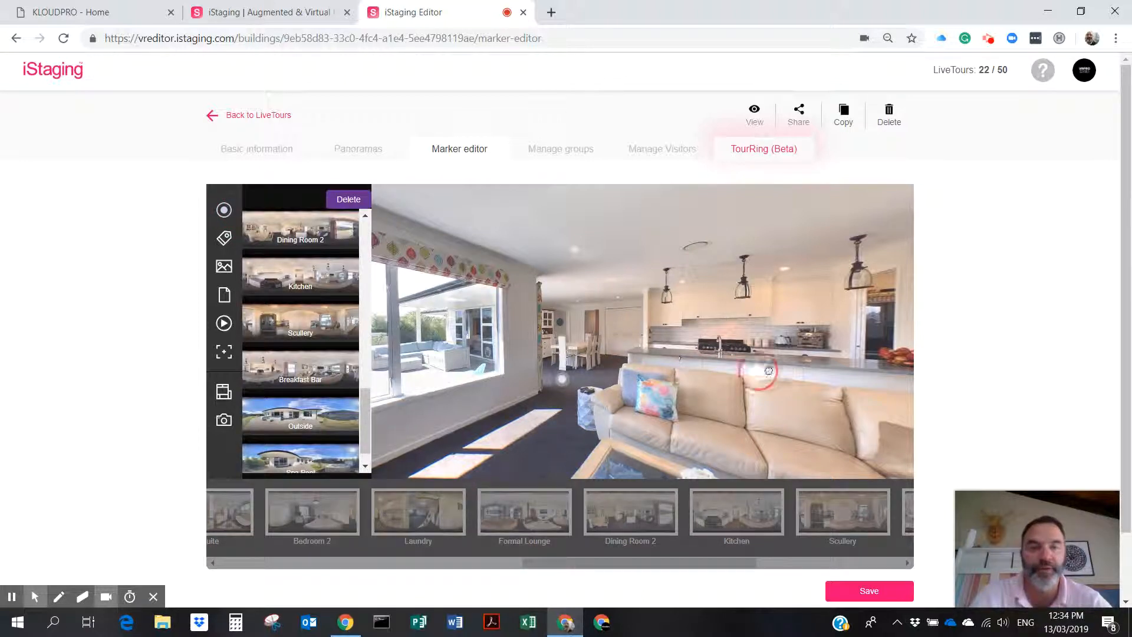
pyautogui.click(742, 349)
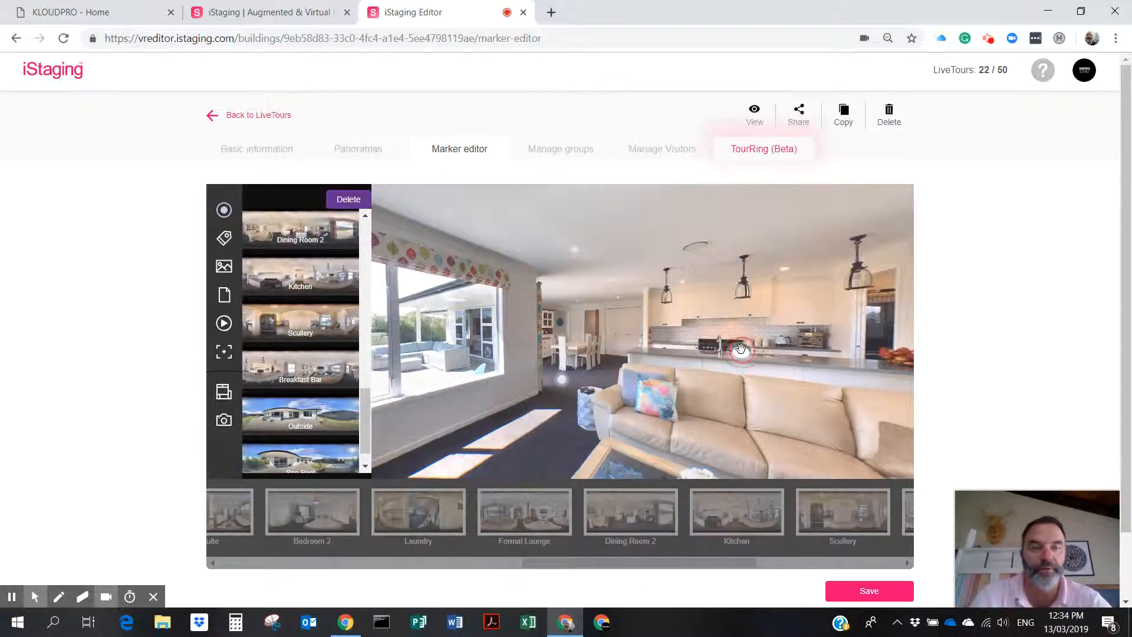
pyautogui.click(304, 289)
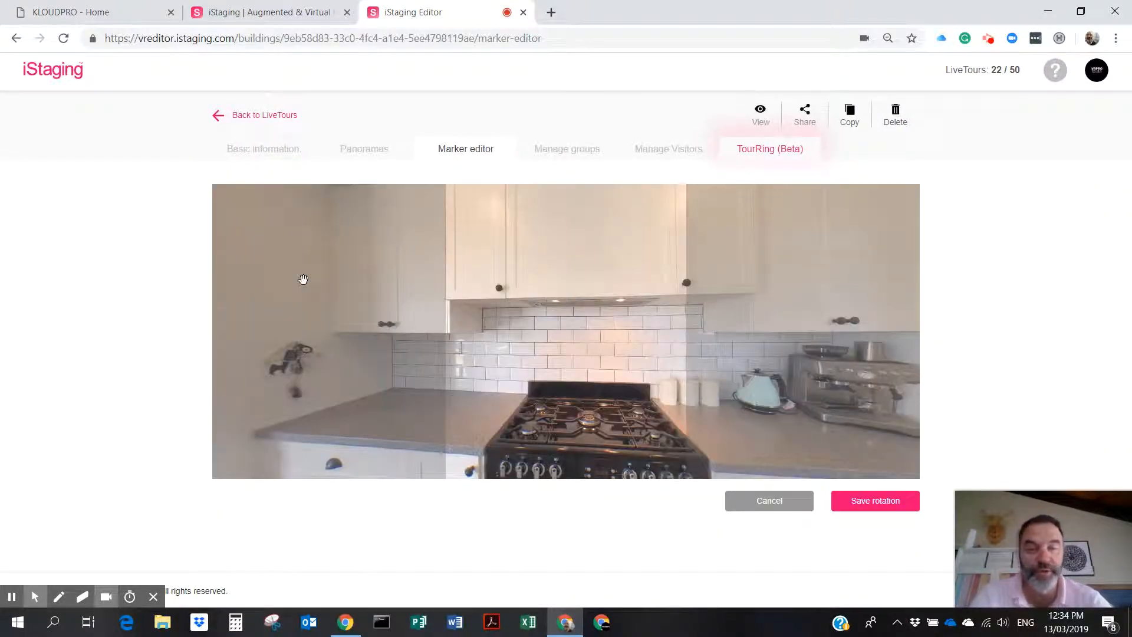
pyautogui.click(876, 501)
pyautogui.click(591, 372)
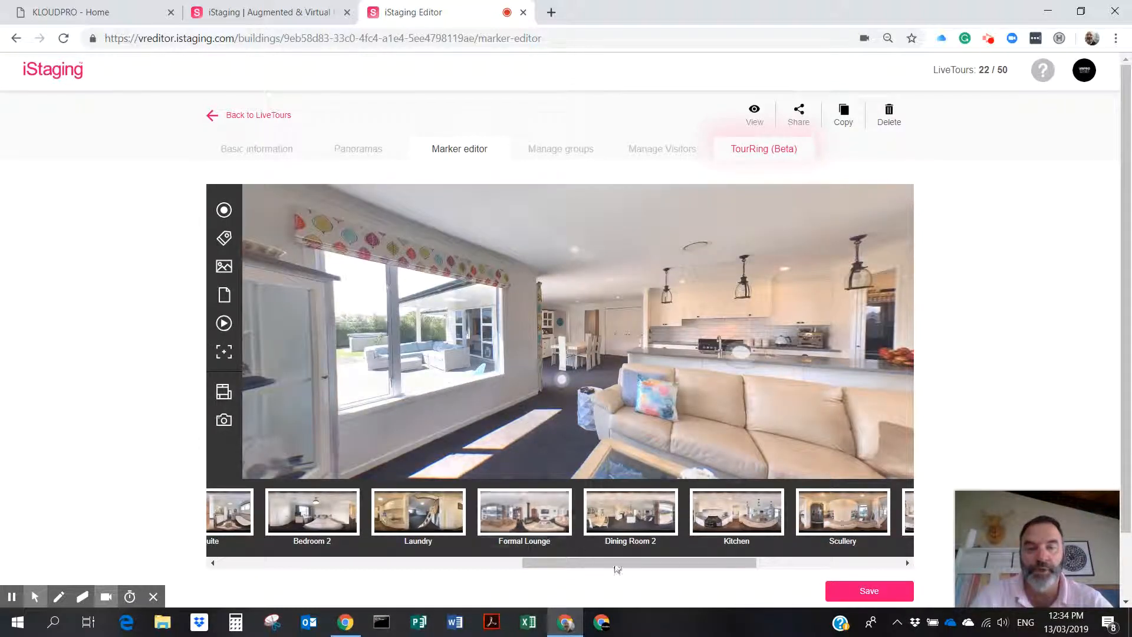
# In Kitchen, add a doorway-floor hotspot to Scullery with its arrival view saved and a return hotspot.
pyautogui.click(741, 507)
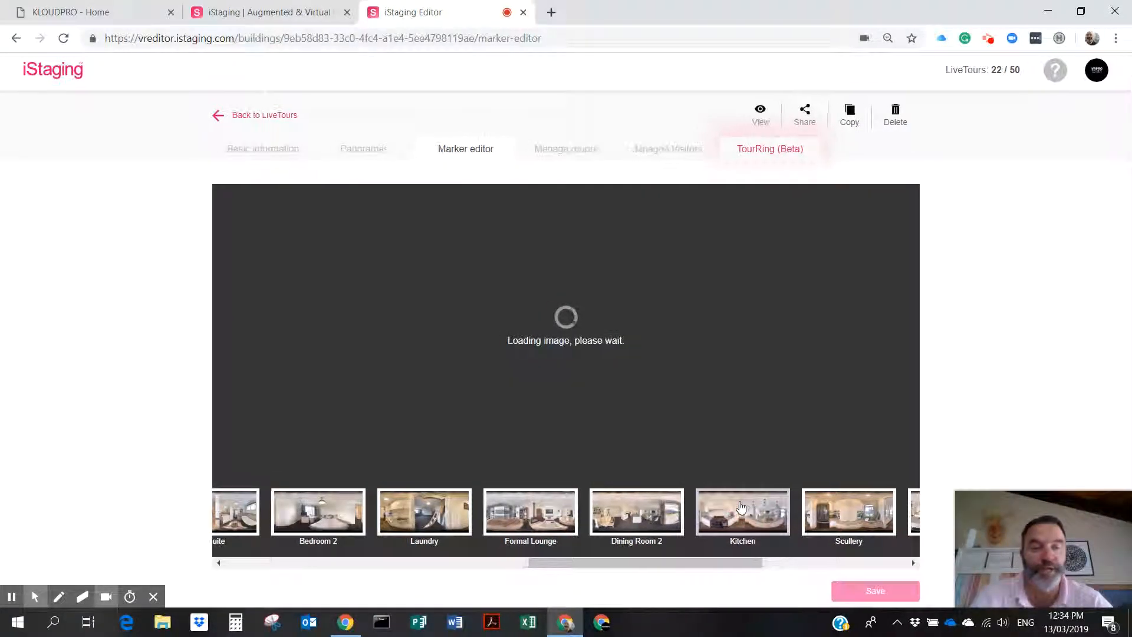
pyautogui.moveTo(578, 385); pyautogui.dragTo(307, 405)
pyautogui.moveTo(490, 404); pyautogui.dragTo(553, 399)
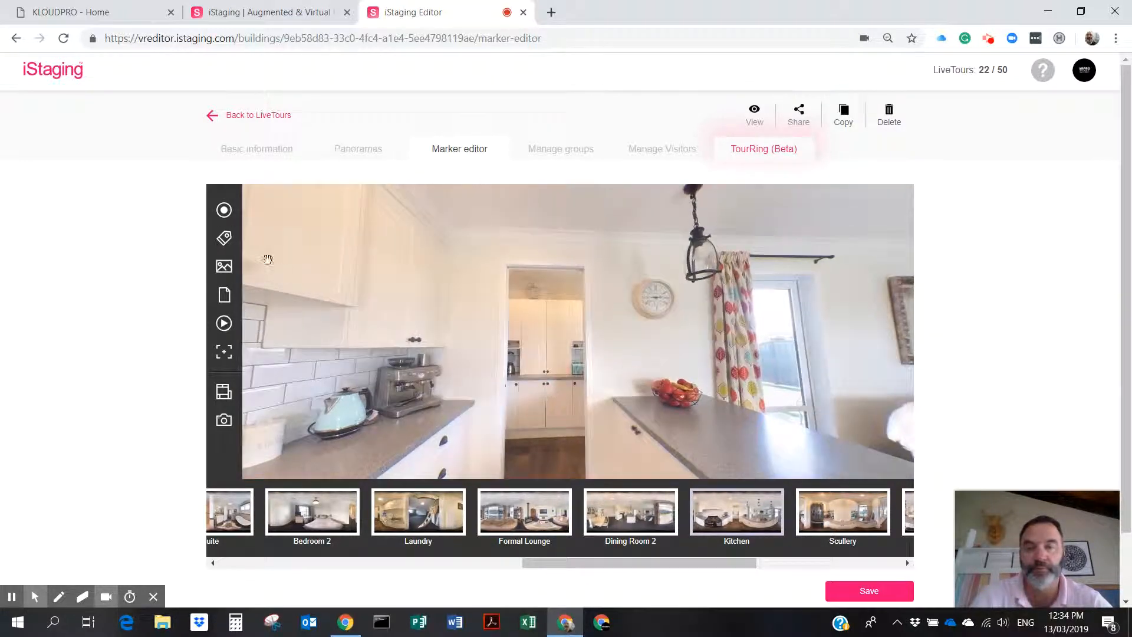
pyautogui.click(224, 210)
pyautogui.moveTo(560, 335); pyautogui.dragTo(544, 460)
pyautogui.click(567, 426)
pyautogui.click(316, 276)
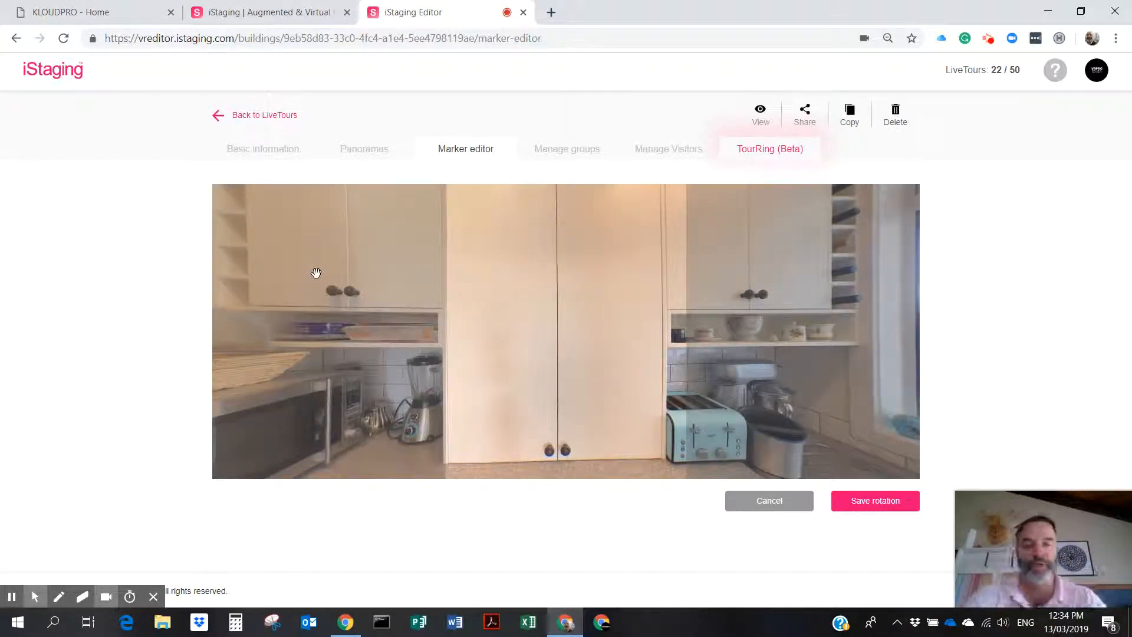
pyautogui.click(876, 502)
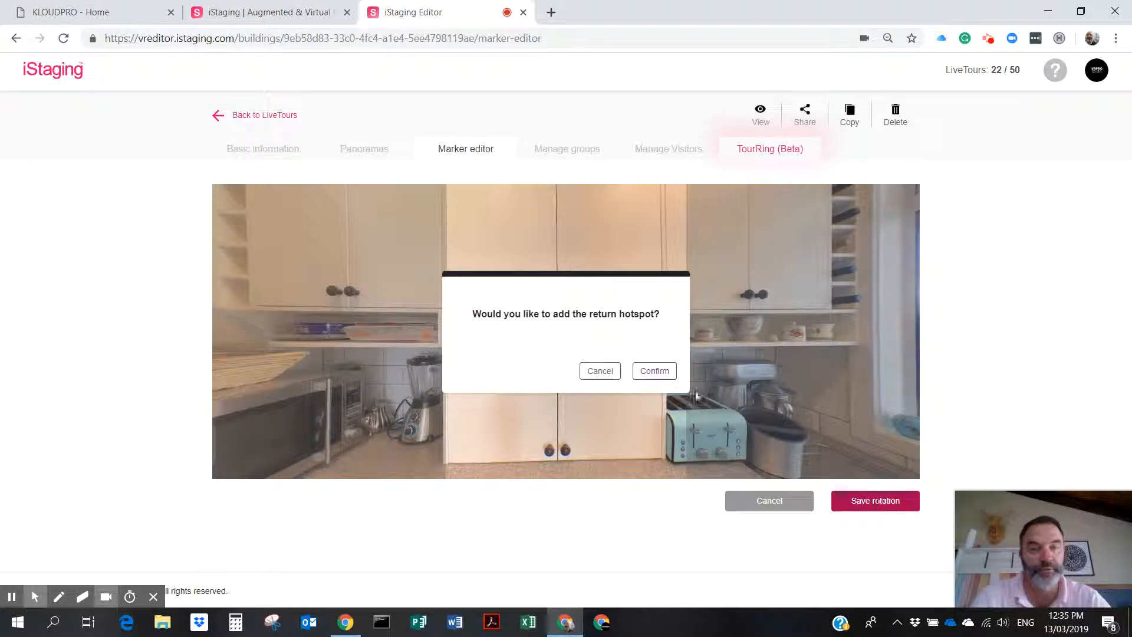
pyautogui.click(653, 370)
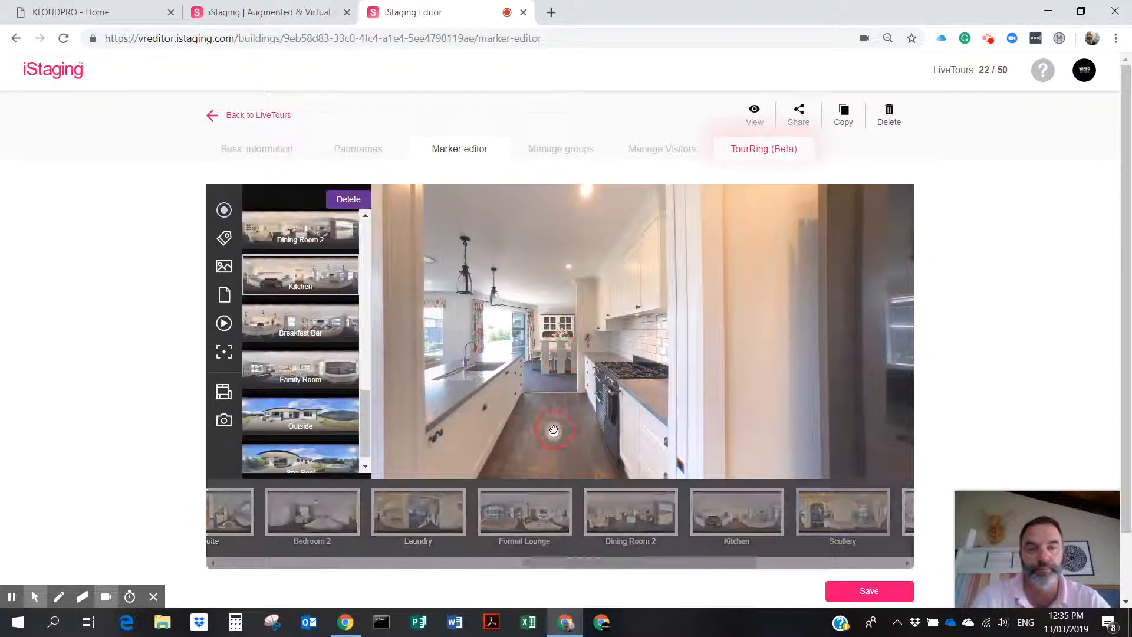
pyautogui.click(865, 590)
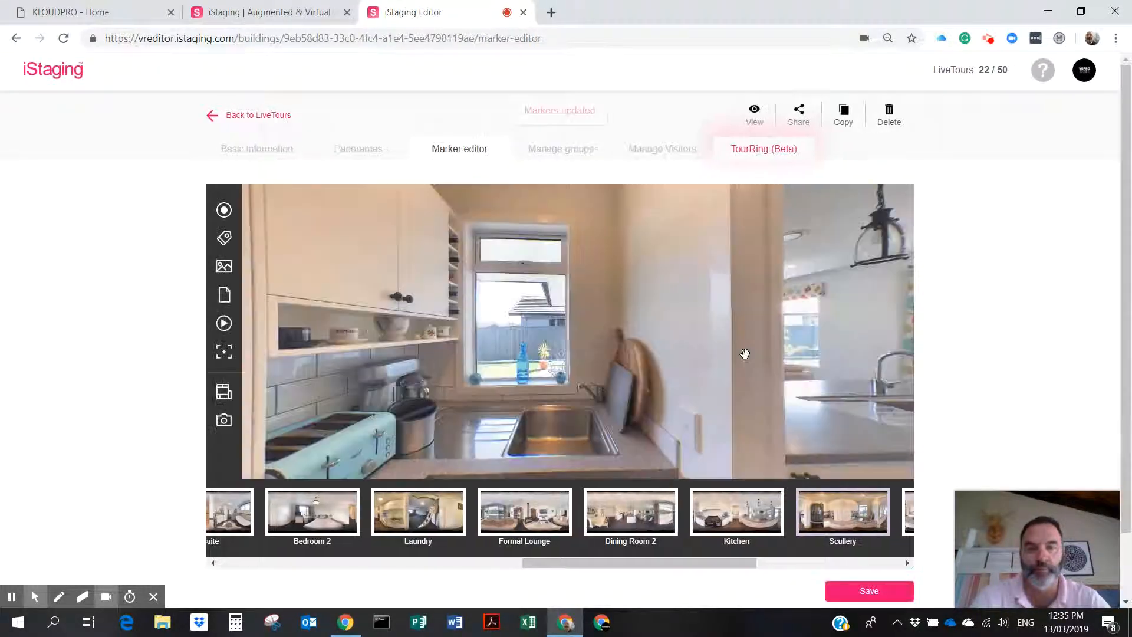
pyautogui.moveTo(734, 358); pyautogui.dragTo(554, 354)
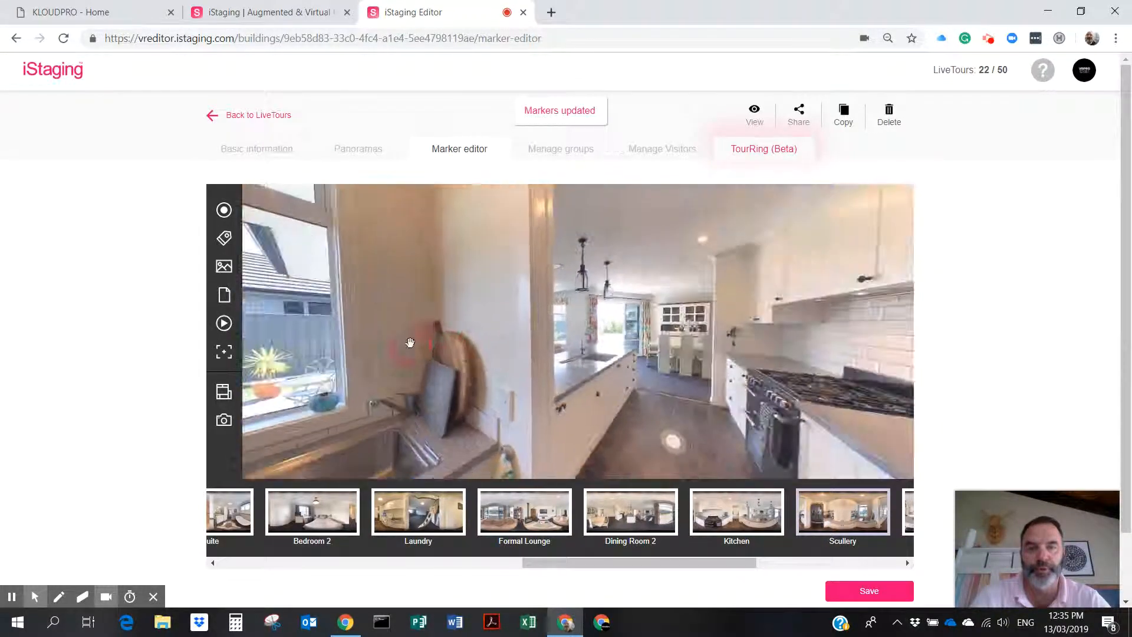
pyautogui.moveTo(639, 562); pyautogui.dragTo(754, 562)
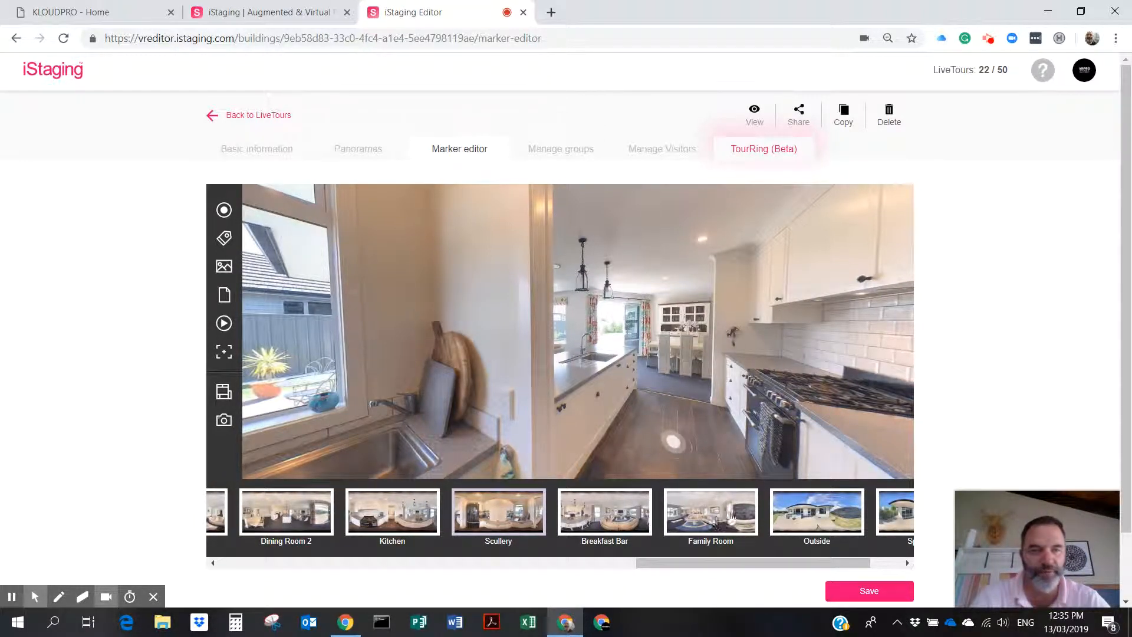
pyautogui.click(725, 565)
pyautogui.moveTo(734, 568); pyautogui.dragTo(553, 574)
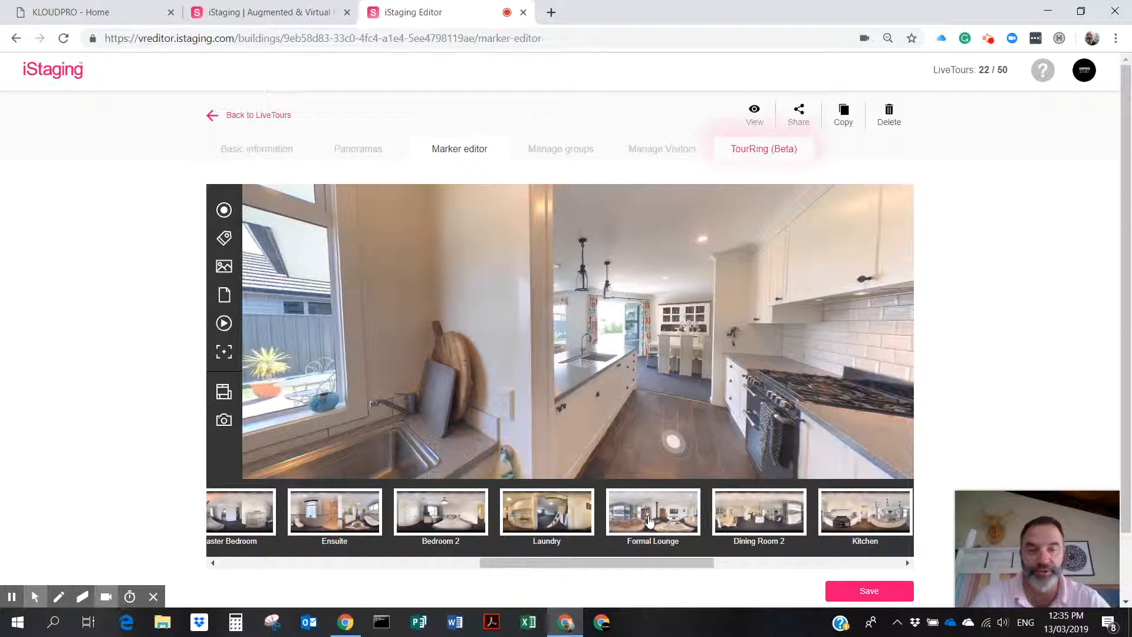
pyautogui.moveTo(574, 563); pyautogui.dragTo(372, 560)
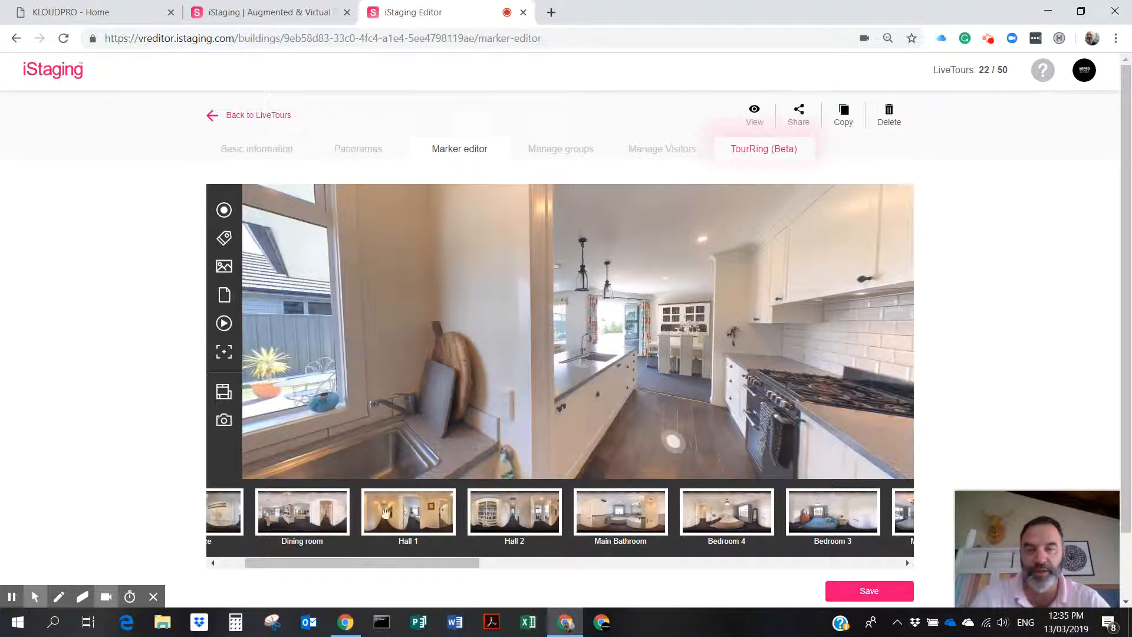
# Open the Dining room panorama and turn the view to face the living room.
pyautogui.click(302, 516)
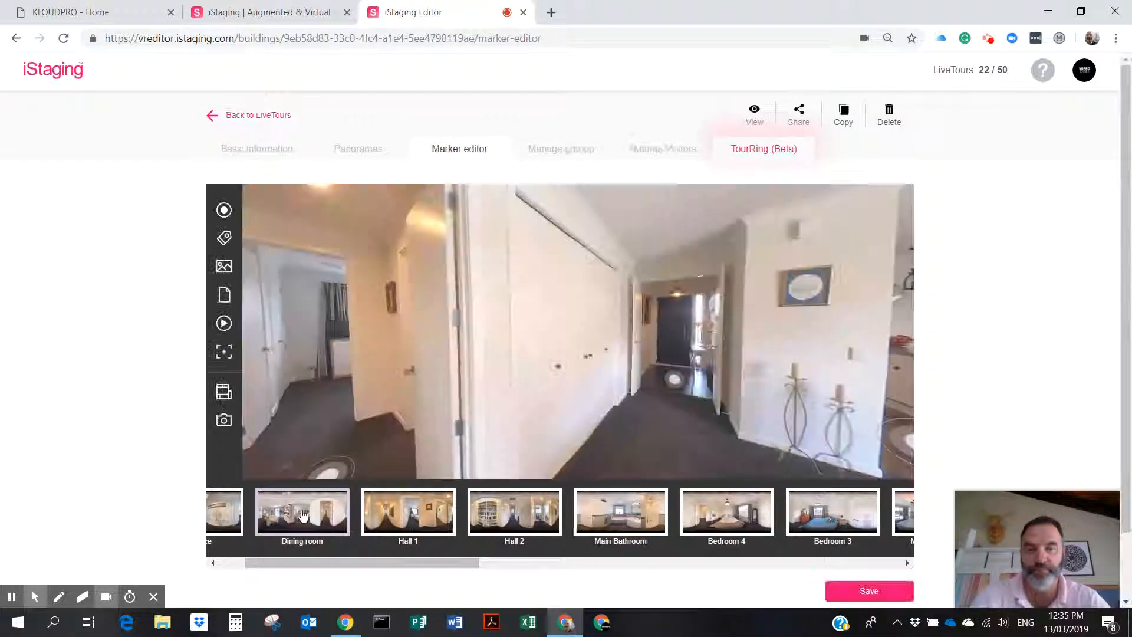
pyautogui.moveTo(787, 397); pyautogui.dragTo(260, 391)
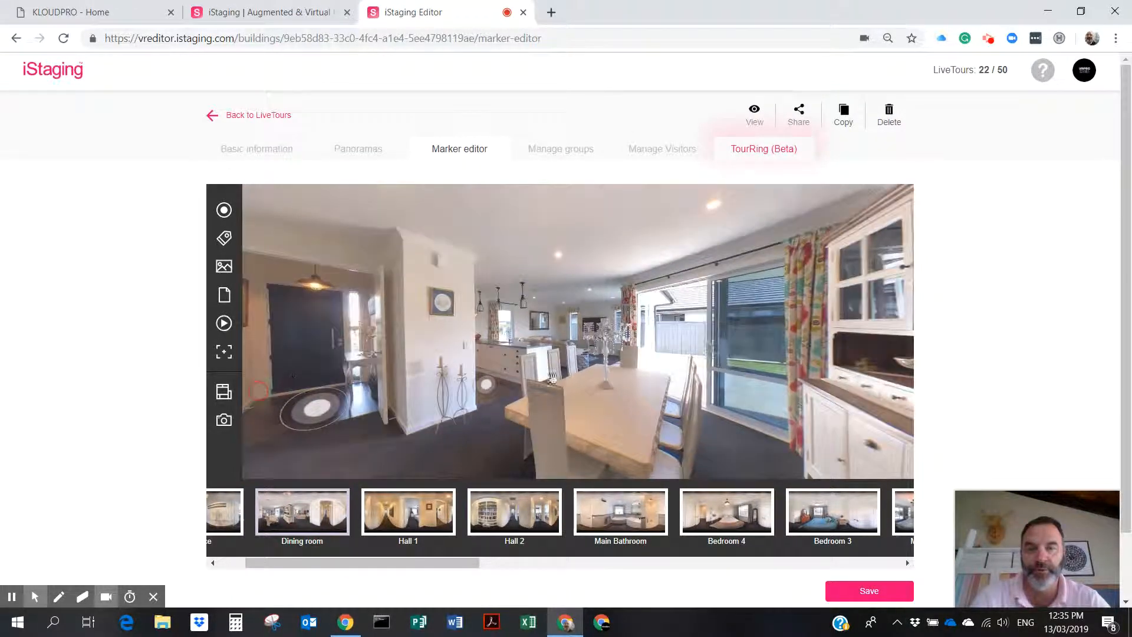
pyautogui.moveTo(602, 354); pyautogui.dragTo(280, 364)
pyautogui.moveTo(674, 379); pyautogui.dragTo(701, 357)
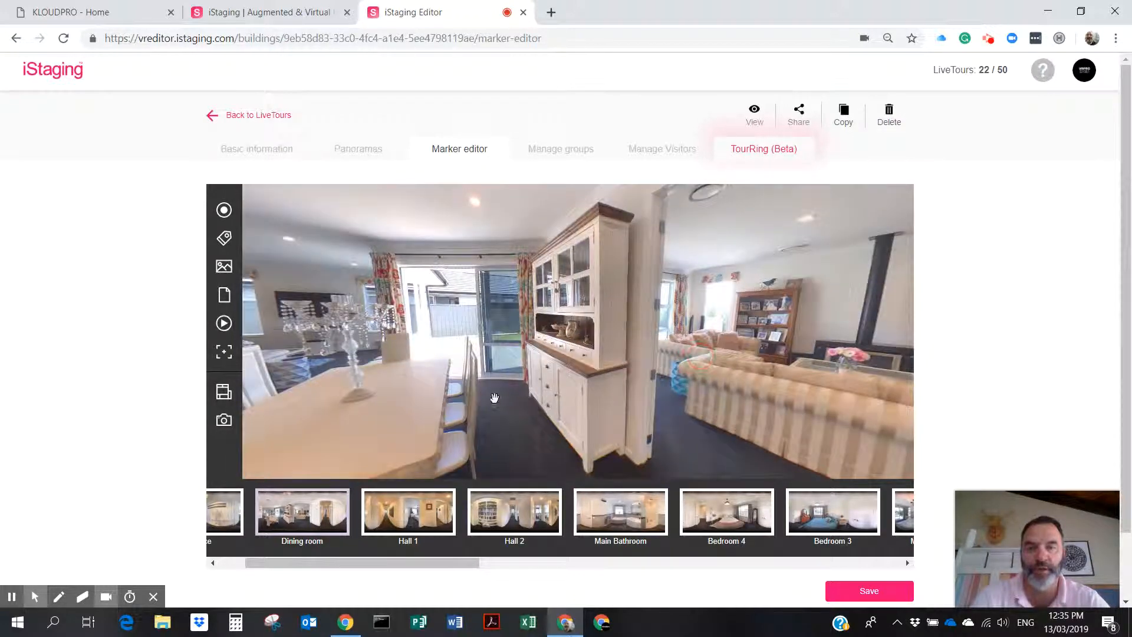
# Add an arrow hotspot linked to Dining Room 2, saving its arrival view and accepting the return hotspot.
pyautogui.click(223, 210)
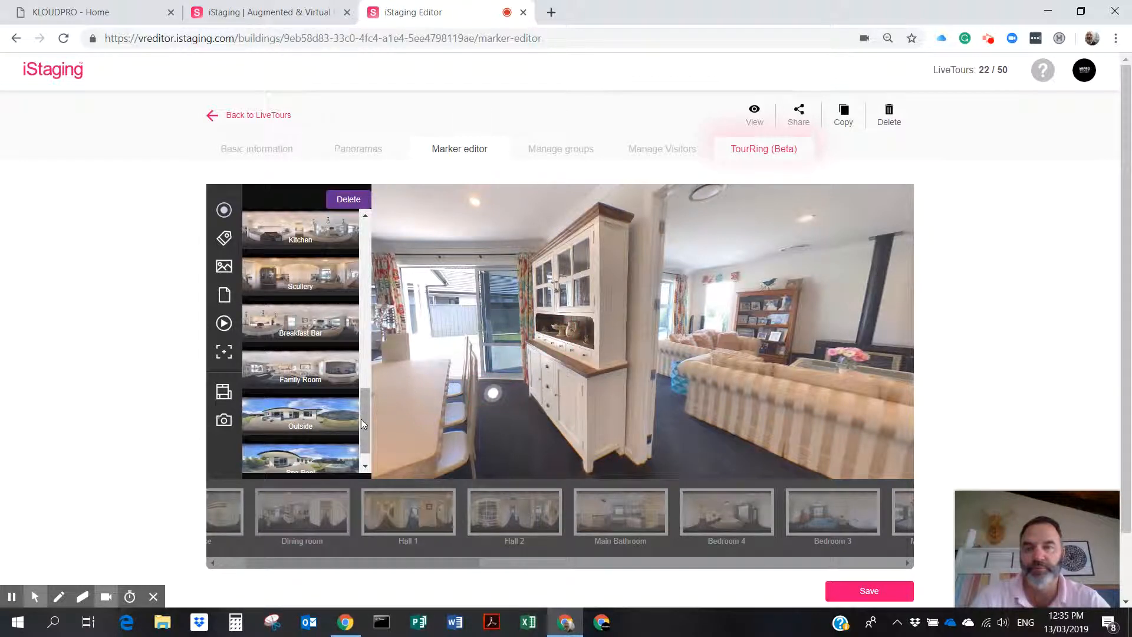
pyautogui.moveTo(366, 412); pyautogui.dragTo(390, 223)
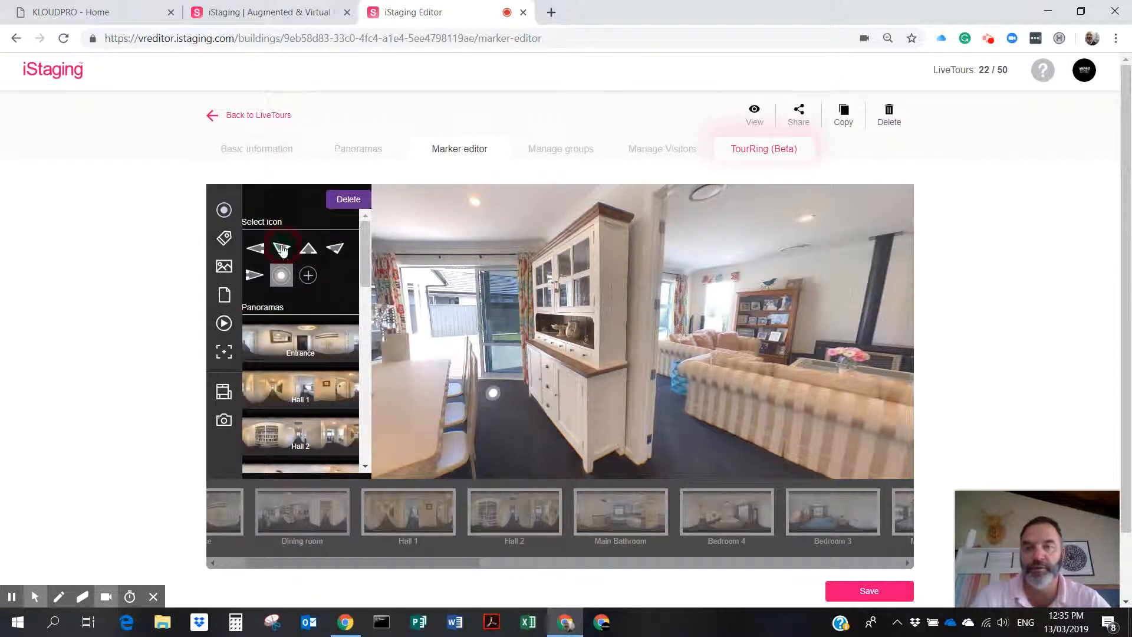
pyautogui.click(282, 249)
pyautogui.moveTo(361, 261); pyautogui.dragTo(360, 333)
pyautogui.moveTo(360, 346); pyautogui.dragTo(360, 388)
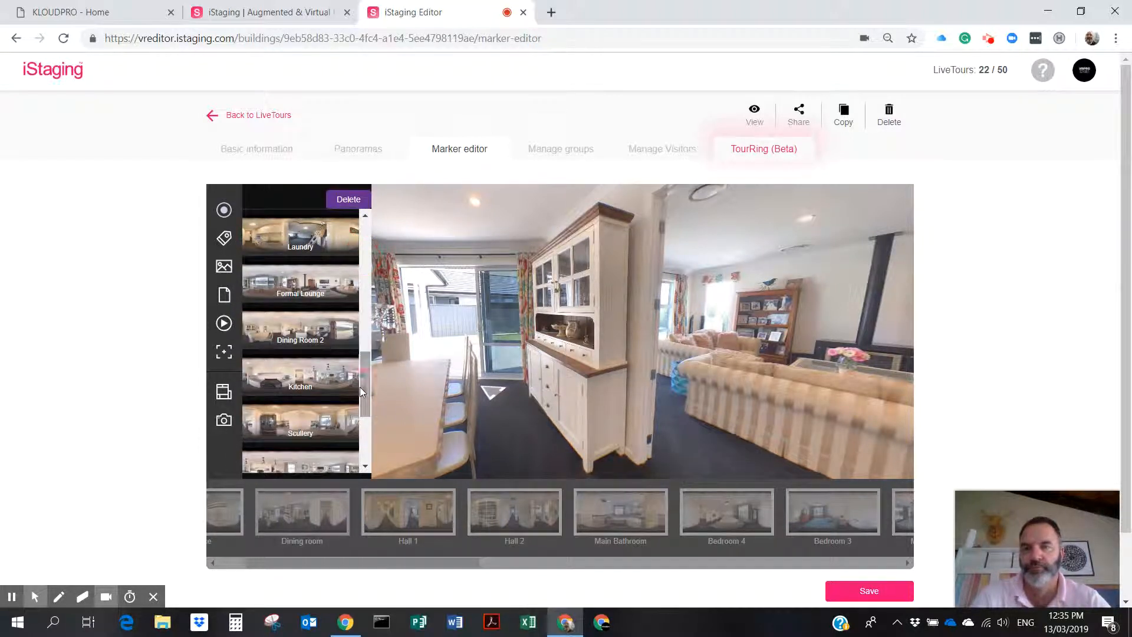
pyautogui.click(299, 332)
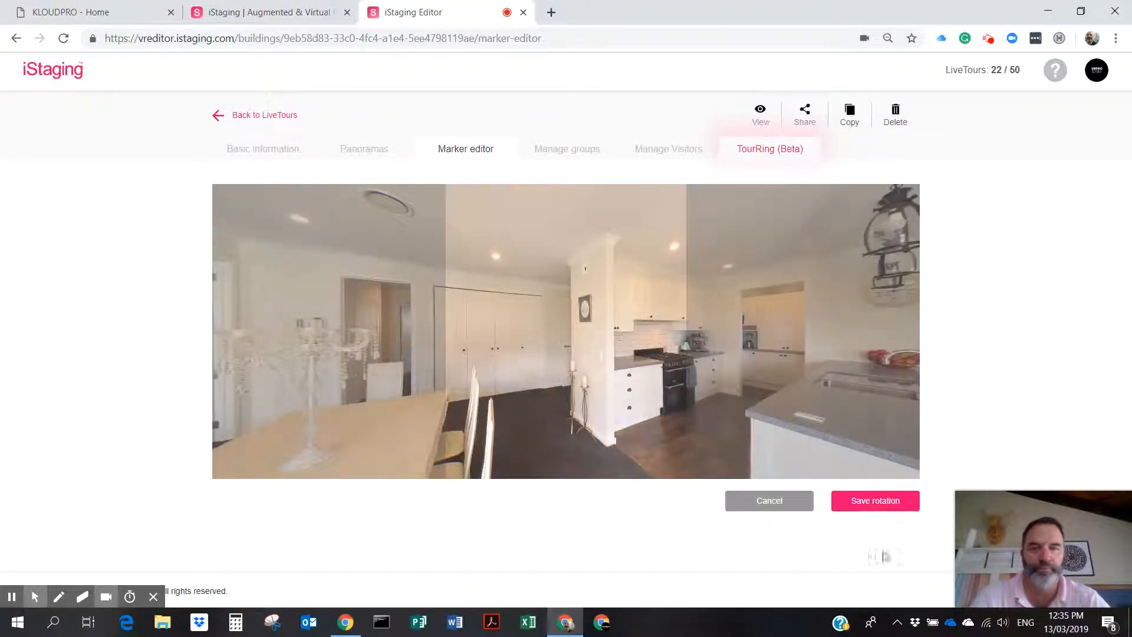
pyautogui.click(880, 499)
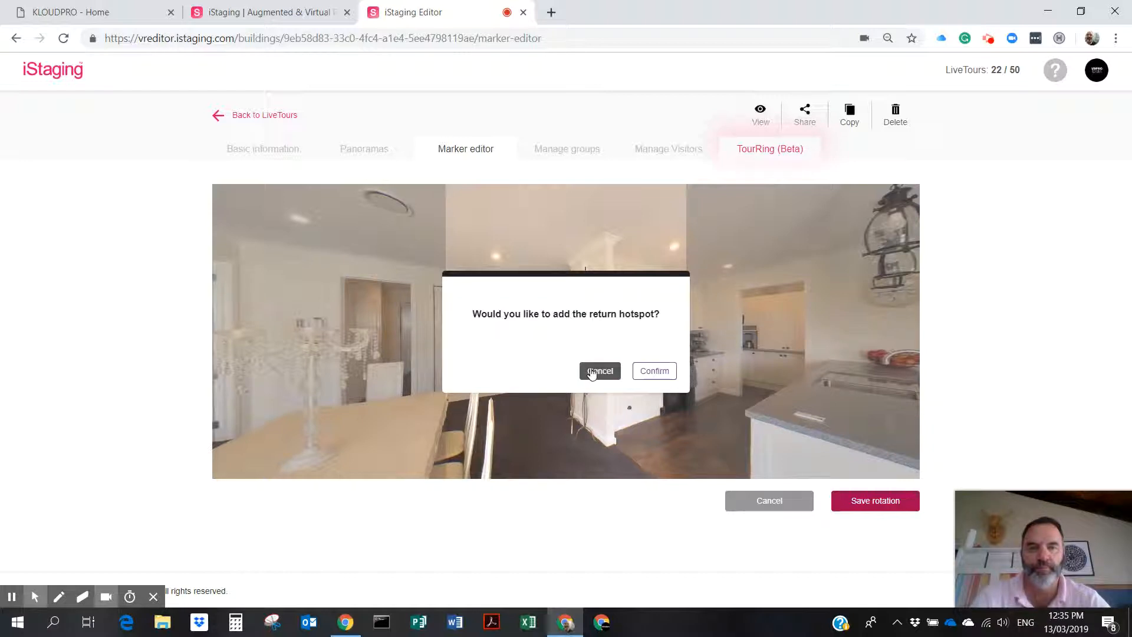
pyautogui.click(658, 370)
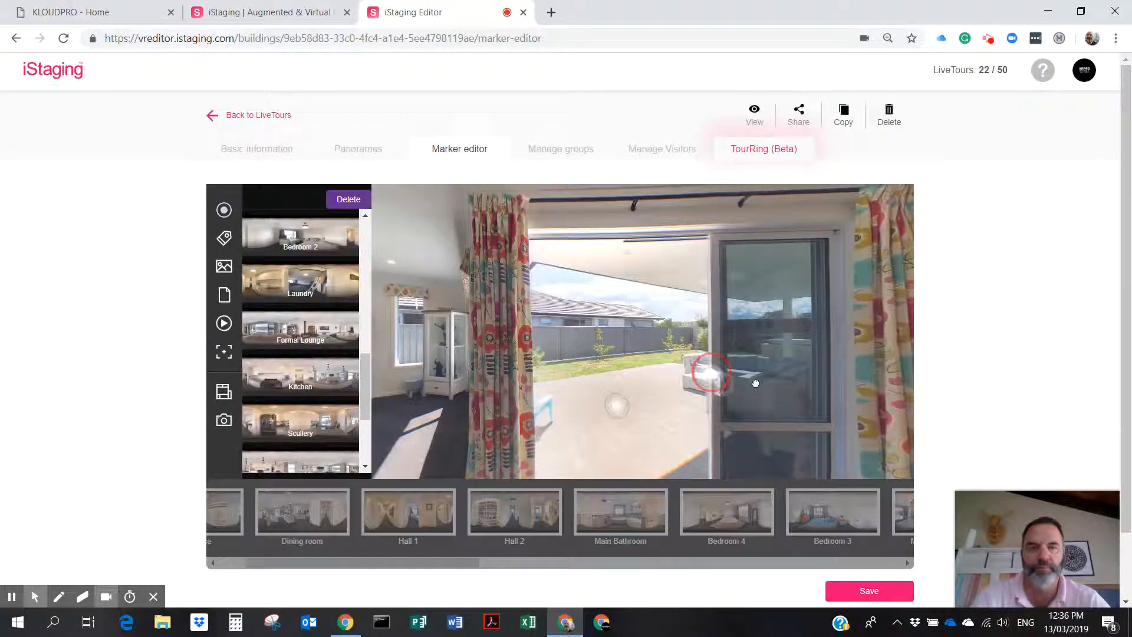
# Move the return hotspot down onto the dining room floor, switch it to an arrow icon, and save.
pyautogui.moveTo(802, 331)
pyautogui.mouseDown()
pyautogui.moveTo(519, 363)
pyautogui.moveTo(822, 425)
pyautogui.moveTo(549, 390)
pyautogui.moveTo(579, 385)
pyautogui.moveTo(427, 471)
pyautogui.mouseUp()
pyautogui.moveTo(442, 418); pyautogui.dragTo(540, 319)
pyautogui.moveTo(514, 379); pyautogui.dragTo(505, 420)
pyautogui.moveTo(362, 387); pyautogui.dragTo(364, 255)
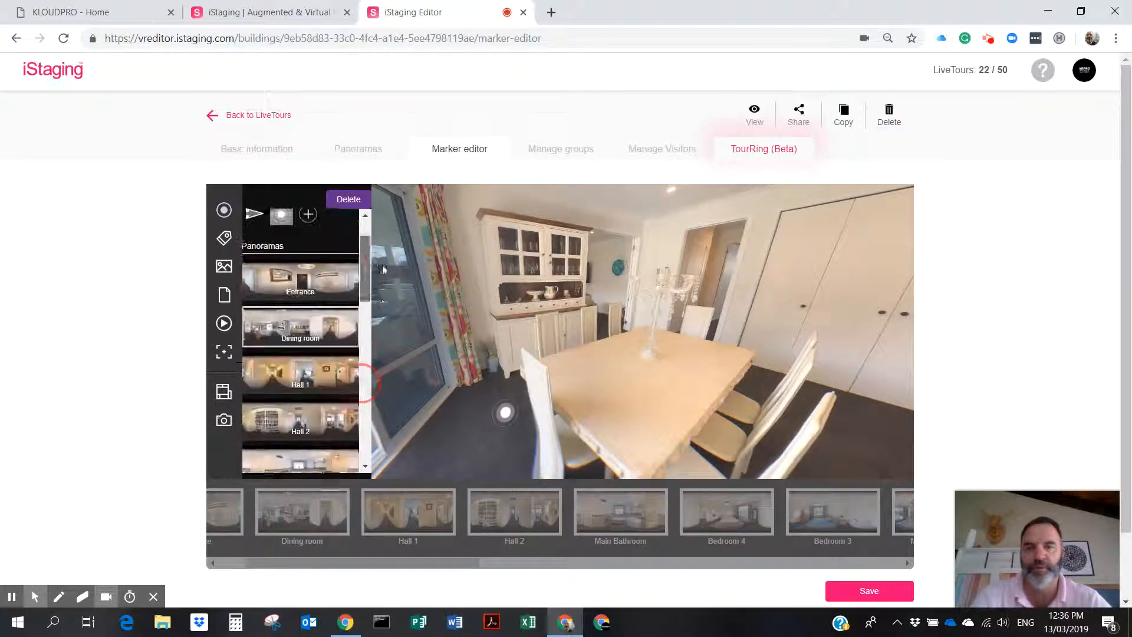
pyautogui.click(336, 250)
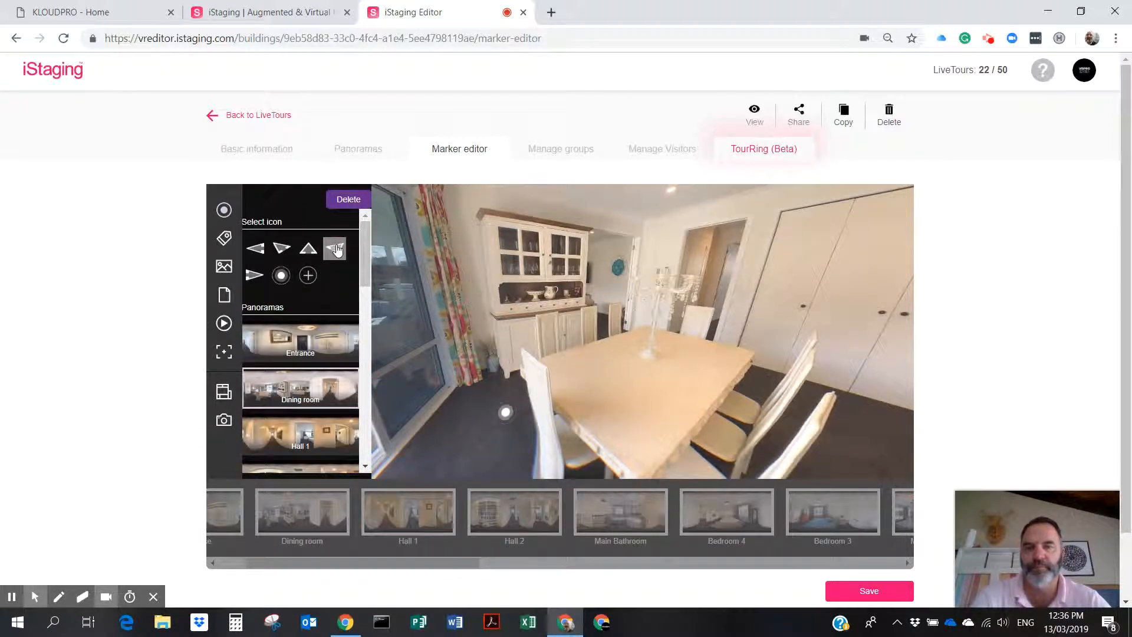
pyautogui.scroll(-1, 893, 454)
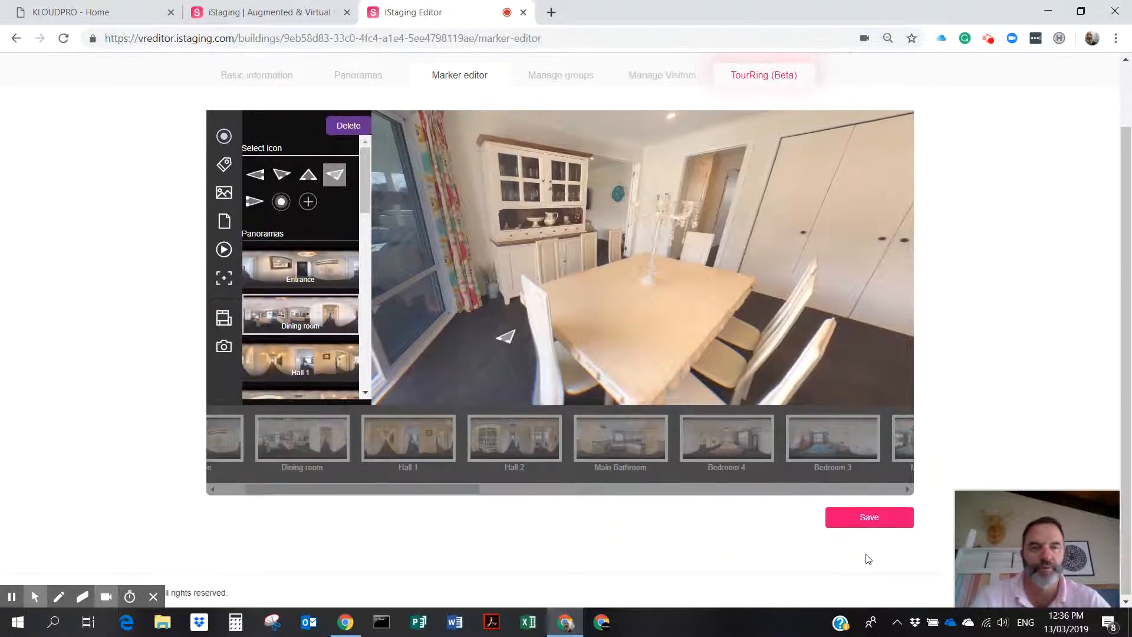
pyautogui.click(880, 518)
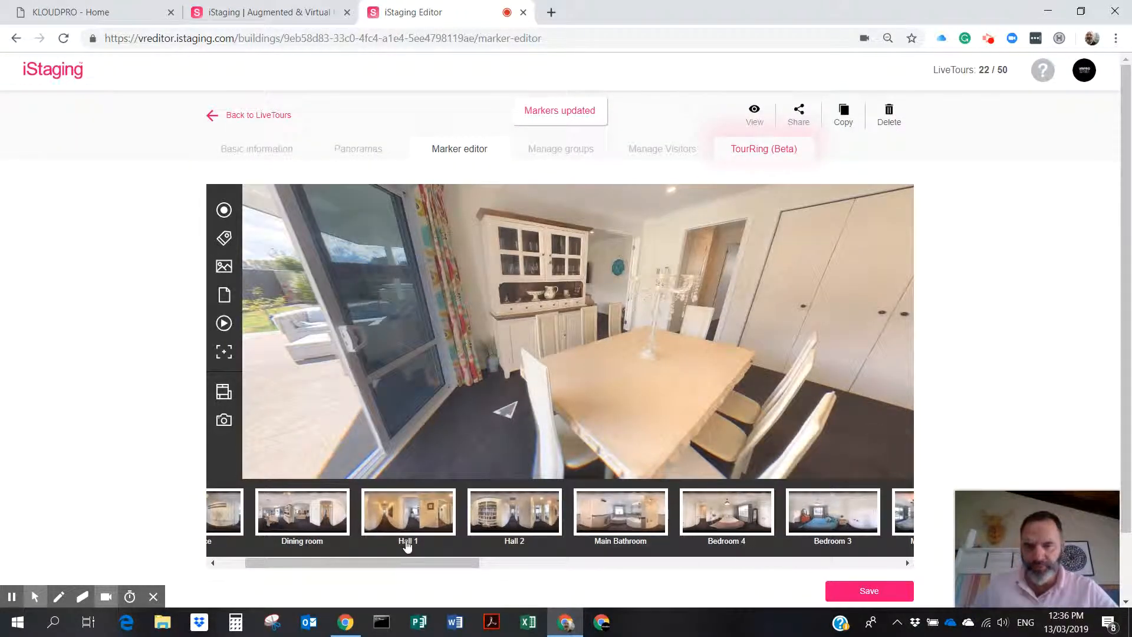
# Open the Dining room panorama and rotate the view toward the living room.
pyautogui.click(309, 523)
pyautogui.moveTo(684, 381); pyautogui.dragTo(661, 385)
pyautogui.moveTo(657, 327); pyautogui.dragTo(967, 348)
pyautogui.moveTo(616, 341)
pyautogui.mouseDown()
pyautogui.moveTo(863, 352)
pyautogui.moveTo(752, 369)
pyautogui.mouseUp()
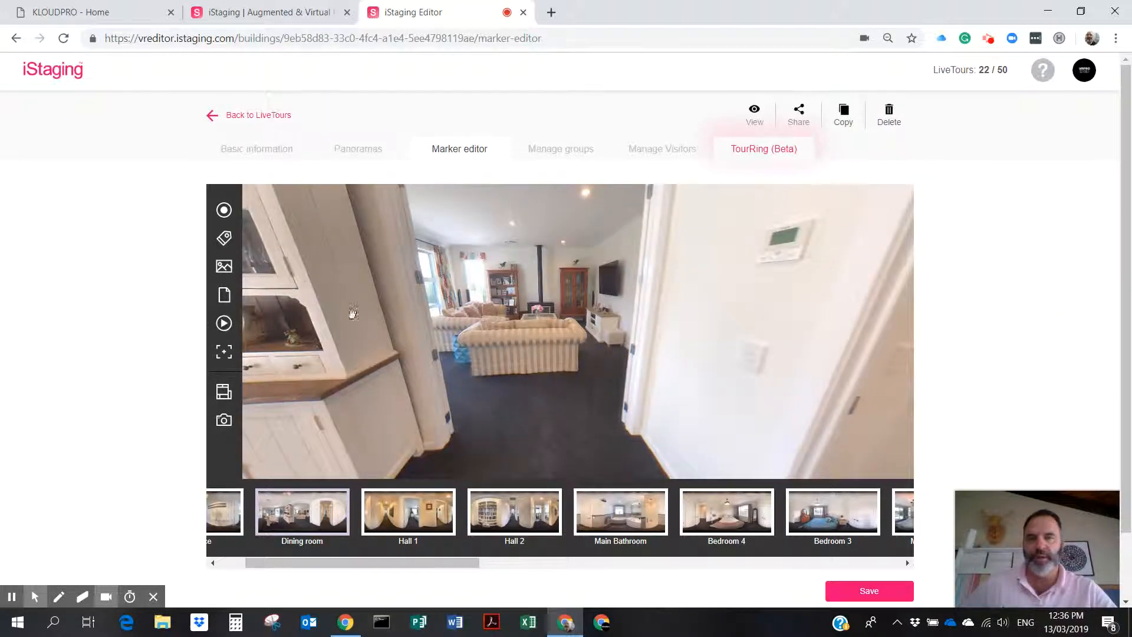
# Add a dot hotspot on the floor linked to the lounge, arriving facing the fireplace and TV, with a return hotspot.
pyautogui.click(224, 237)
pyautogui.moveTo(569, 333)
pyautogui.mouseDown()
pyautogui.moveTo(593, 379)
pyautogui.moveTo(513, 315)
pyautogui.moveTo(537, 390)
pyautogui.mouseUp()
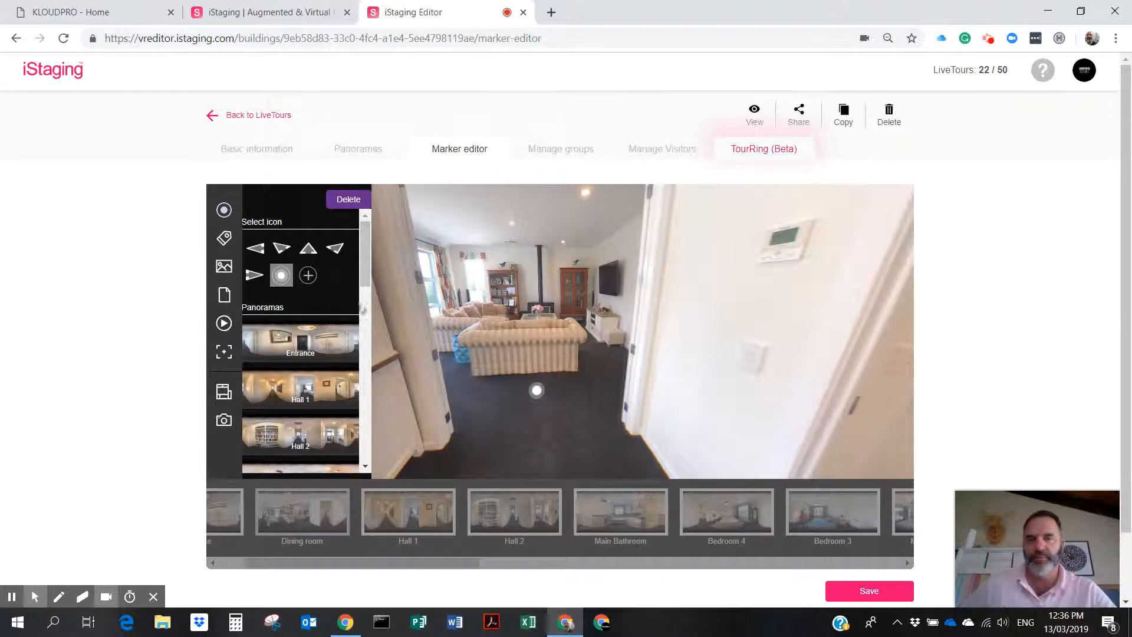
pyautogui.moveTo(364, 261); pyautogui.dragTo(381, 400)
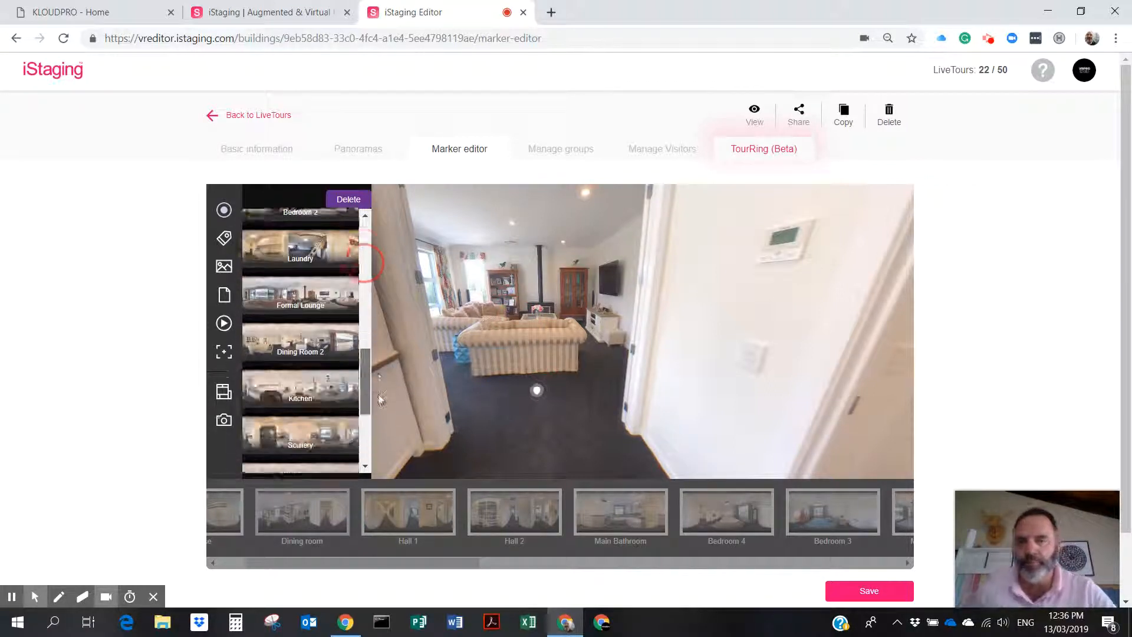
pyautogui.click(317, 259)
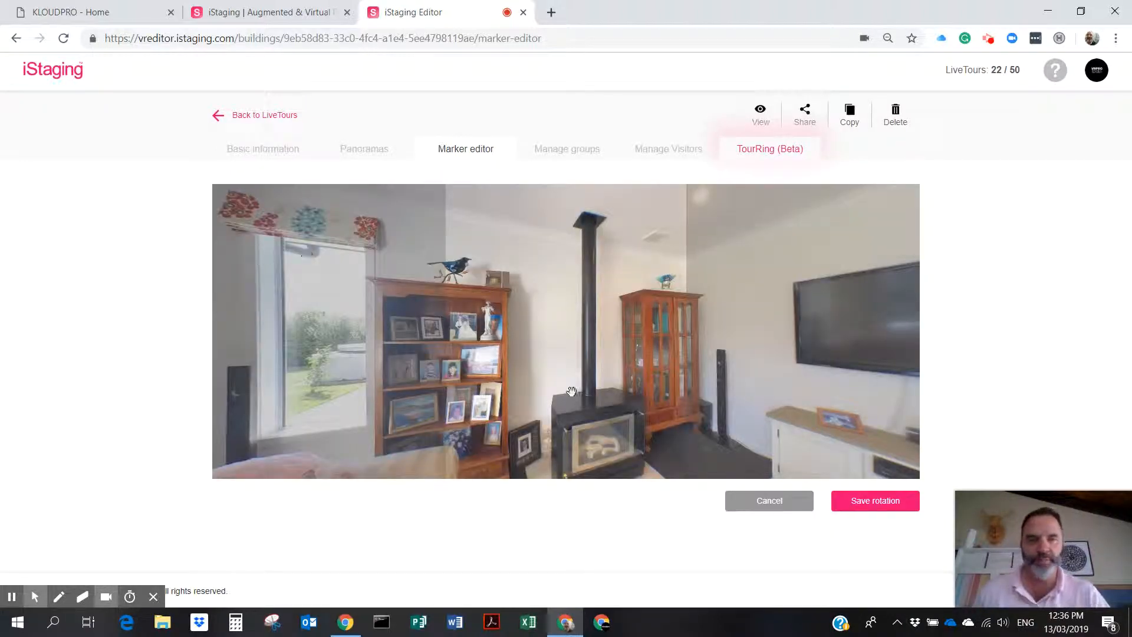
pyautogui.click(873, 501)
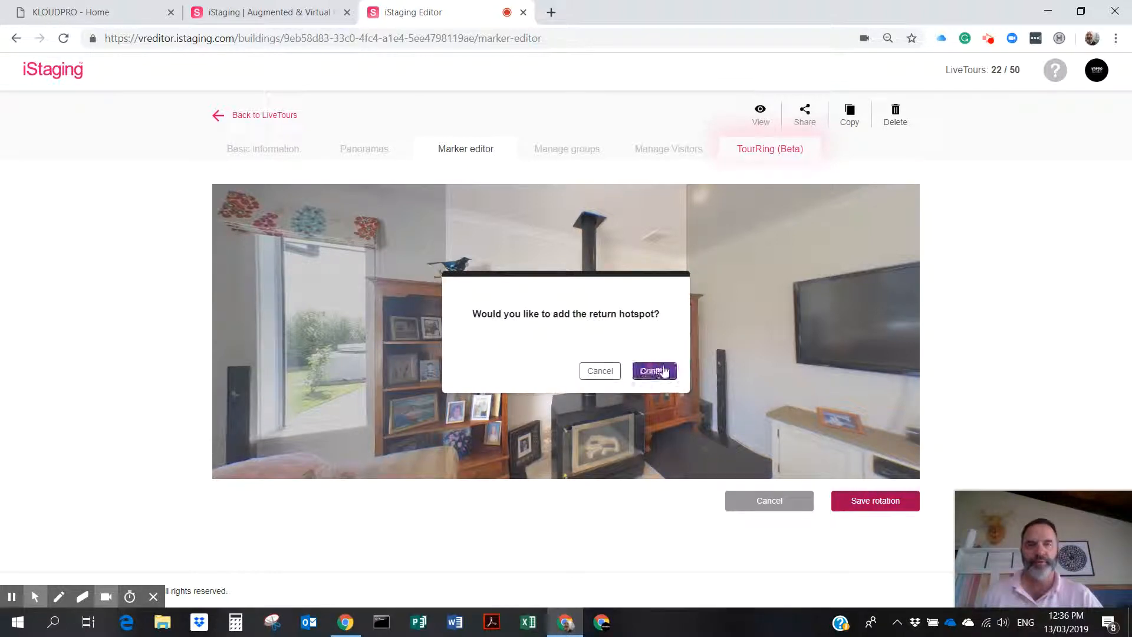
pyautogui.click(665, 372)
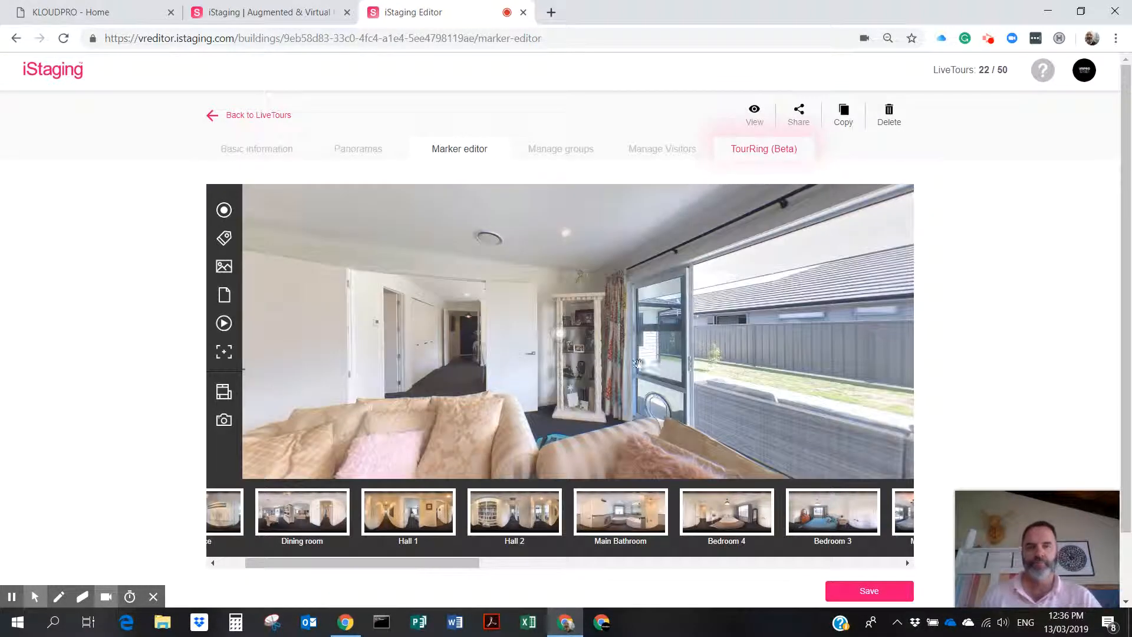
# Move the lounge's return hotspot toward the dining room onto the hallway floor and save the markers.
pyautogui.moveTo(564, 335)
pyautogui.mouseDown()
pyautogui.moveTo(436, 390)
pyautogui.moveTo(454, 382)
pyautogui.mouseUp()
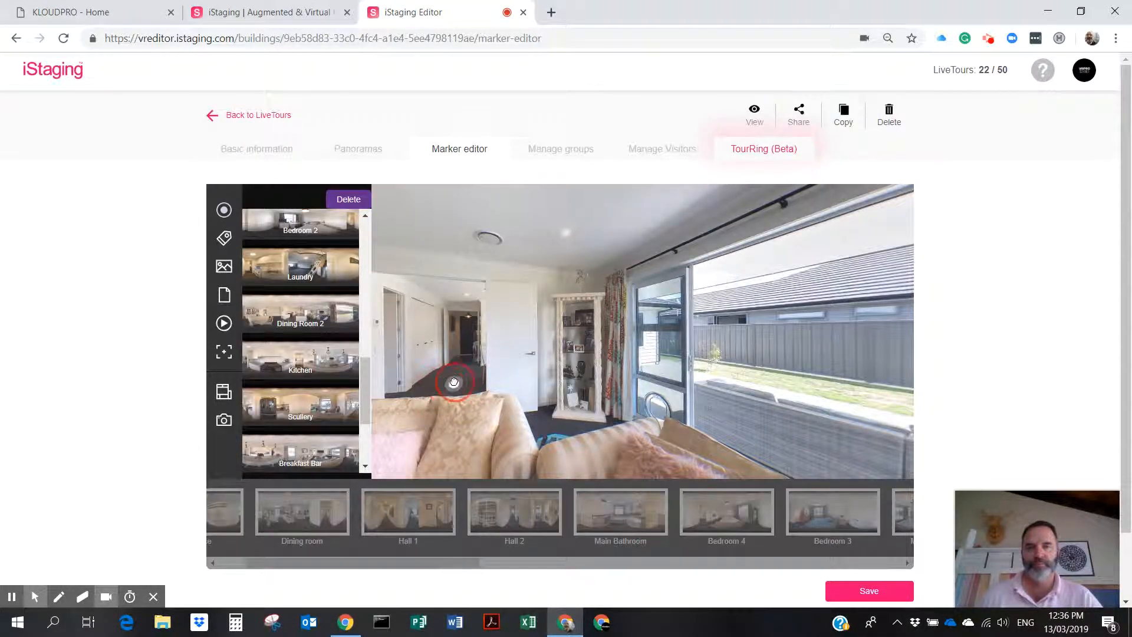
pyautogui.click(877, 594)
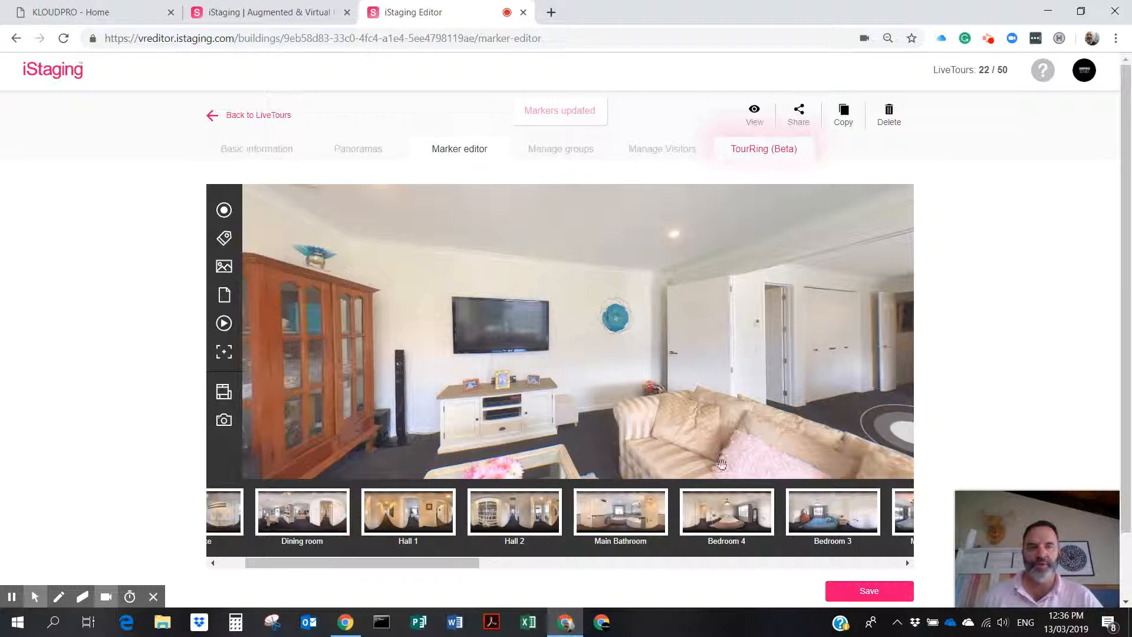
pyautogui.moveTo(408, 564); pyautogui.dragTo(629, 597)
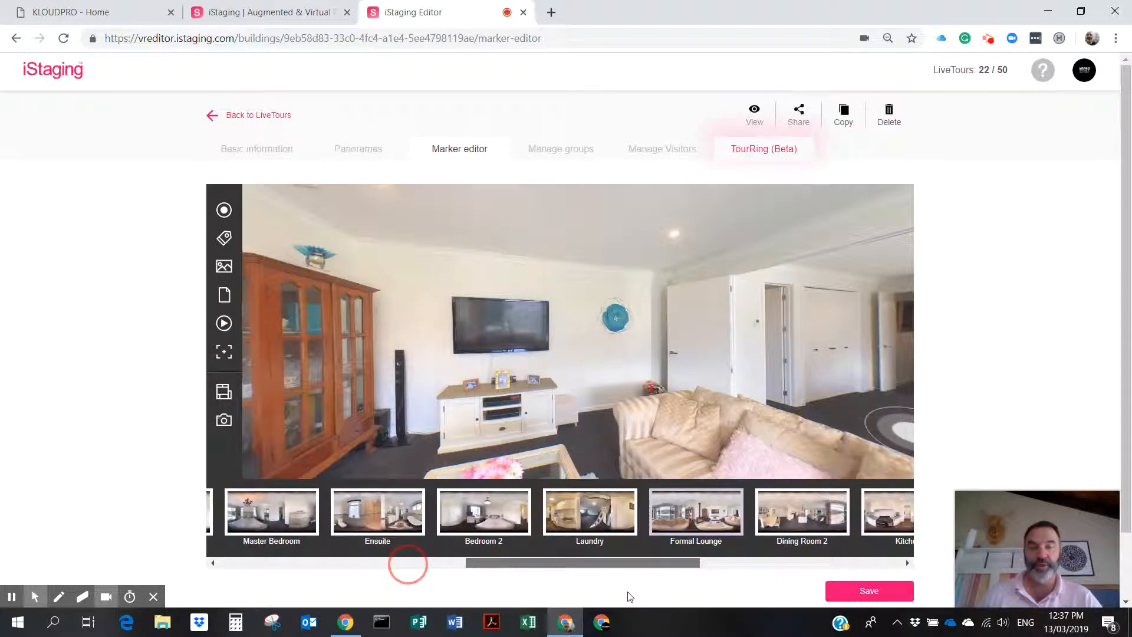
# Open the Laundry panorama and look toward the garage door and the ceiling hatch ladder.
pyautogui.click(576, 513)
pyautogui.moveTo(656, 336)
pyautogui.mouseDown()
pyautogui.moveTo(422, 361)
pyautogui.moveTo(786, 276)
pyautogui.moveTo(936, 298)
pyautogui.moveTo(779, 276)
pyautogui.moveTo(776, 321)
pyautogui.moveTo(837, 297)
pyautogui.moveTo(780, 404)
pyautogui.moveTo(710, 283)
pyautogui.moveTo(808, 354)
pyautogui.moveTo(725, 269)
pyautogui.mouseUp()
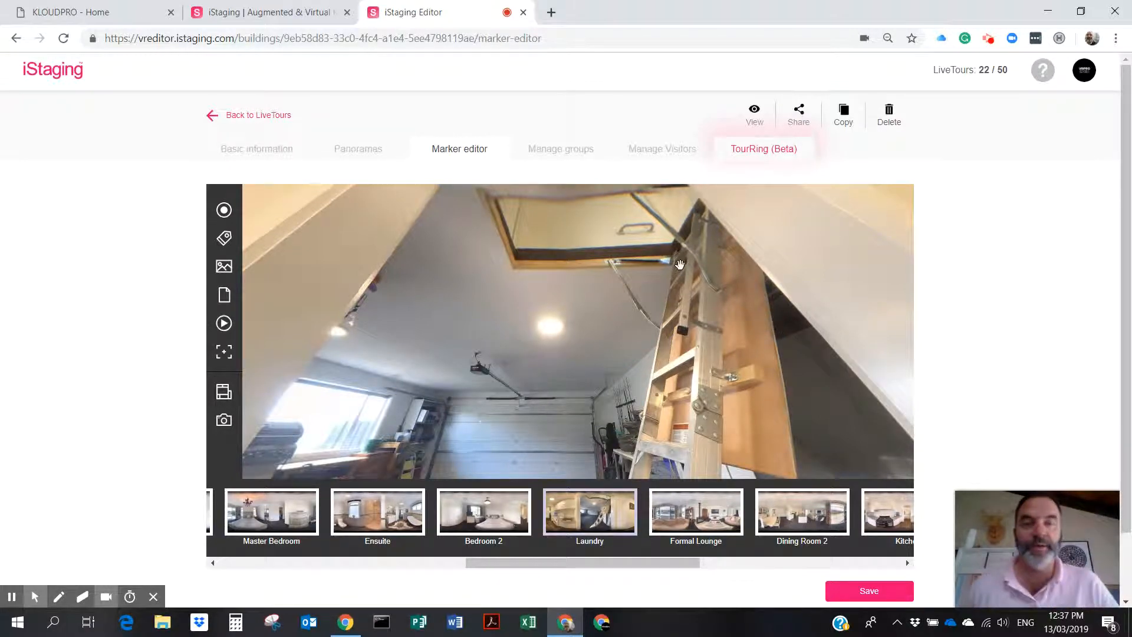
pyautogui.moveTo(725, 268)
pyautogui.mouseDown()
pyautogui.moveTo(706, 185)
pyautogui.moveTo(737, 207)
pyautogui.moveTo(698, 184)
pyautogui.moveTo(671, 337)
pyautogui.mouseUp()
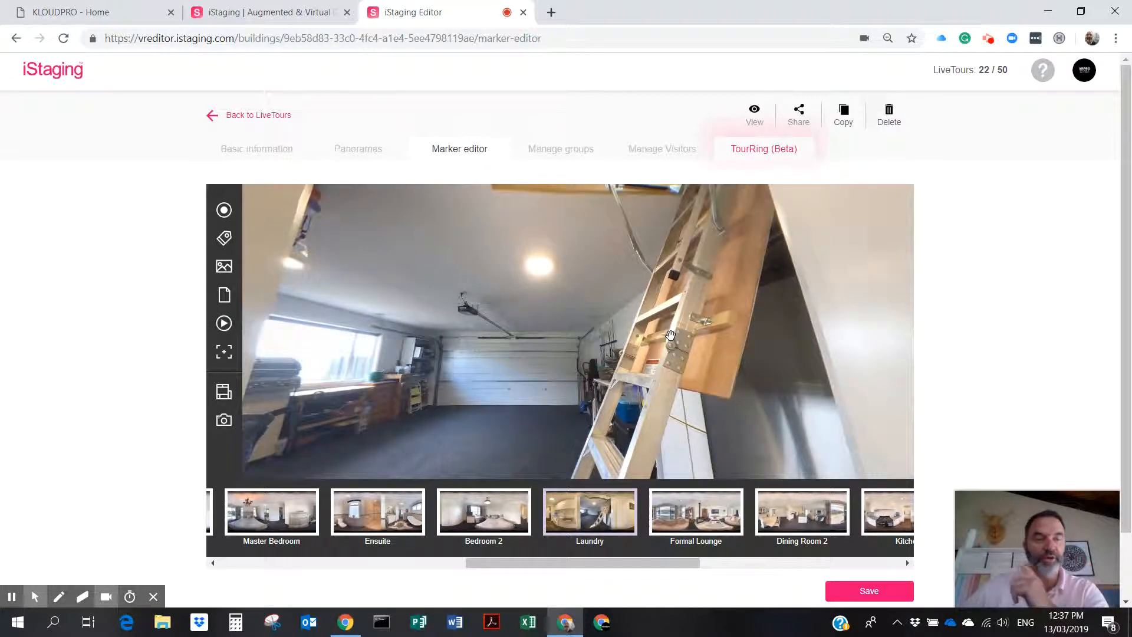
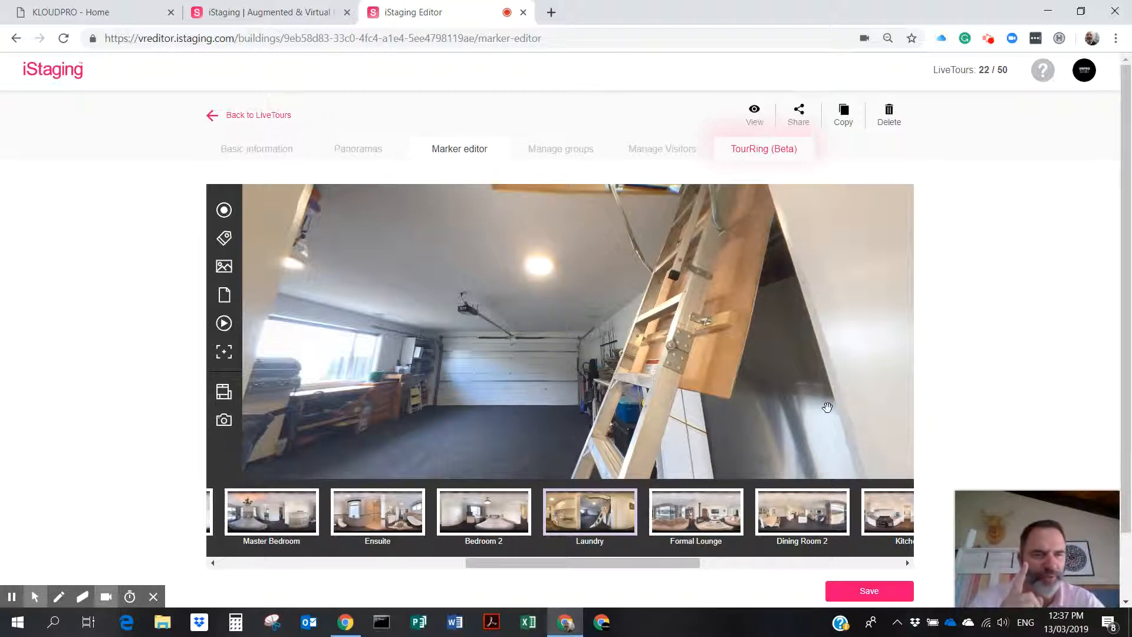
# Leave the Laundry view for the Dining room panorama, facing the hallway and the wall control pad.
pyautogui.moveTo(478, 355); pyautogui.dragTo(851, 335)
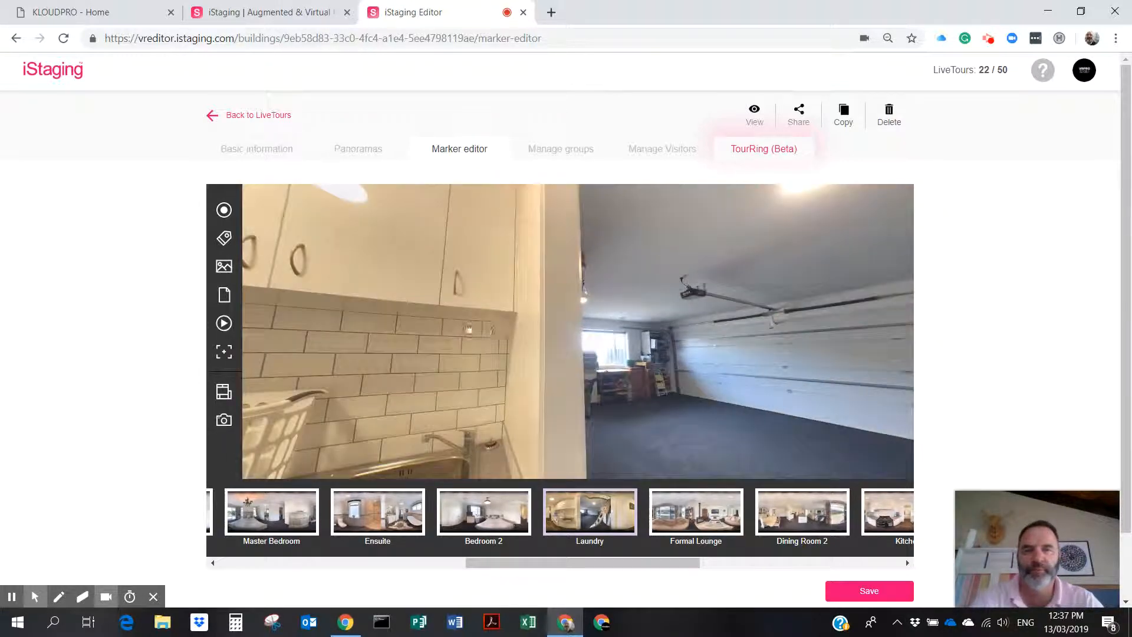
pyautogui.moveTo(467, 328); pyautogui.dragTo(913, 256)
pyautogui.moveTo(610, 561); pyautogui.dragTo(347, 576)
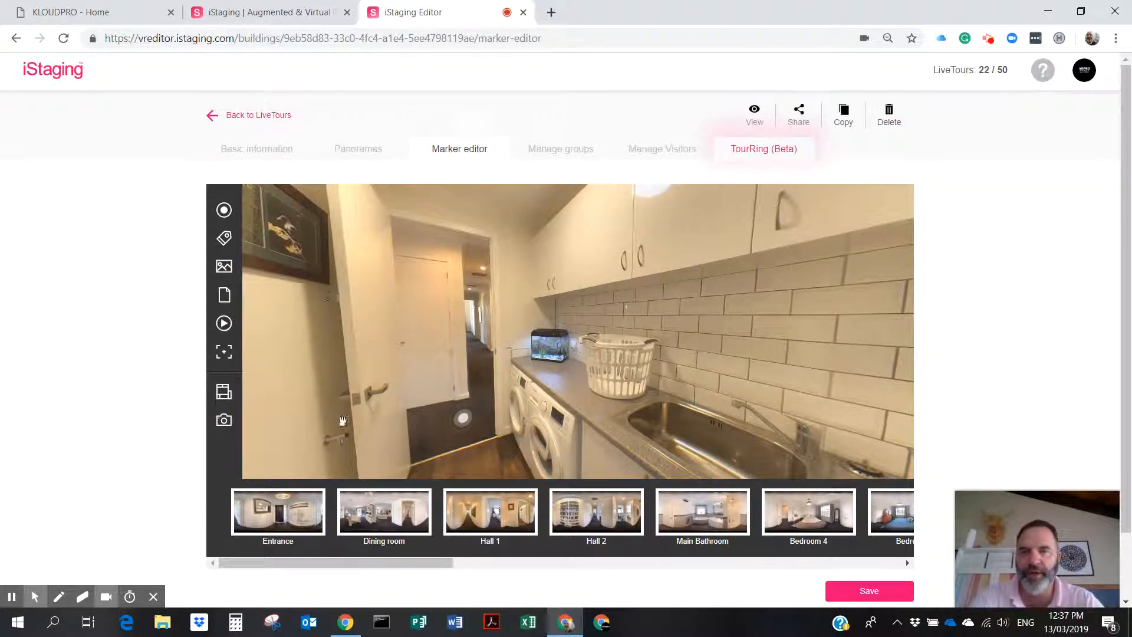
pyautogui.click(386, 510)
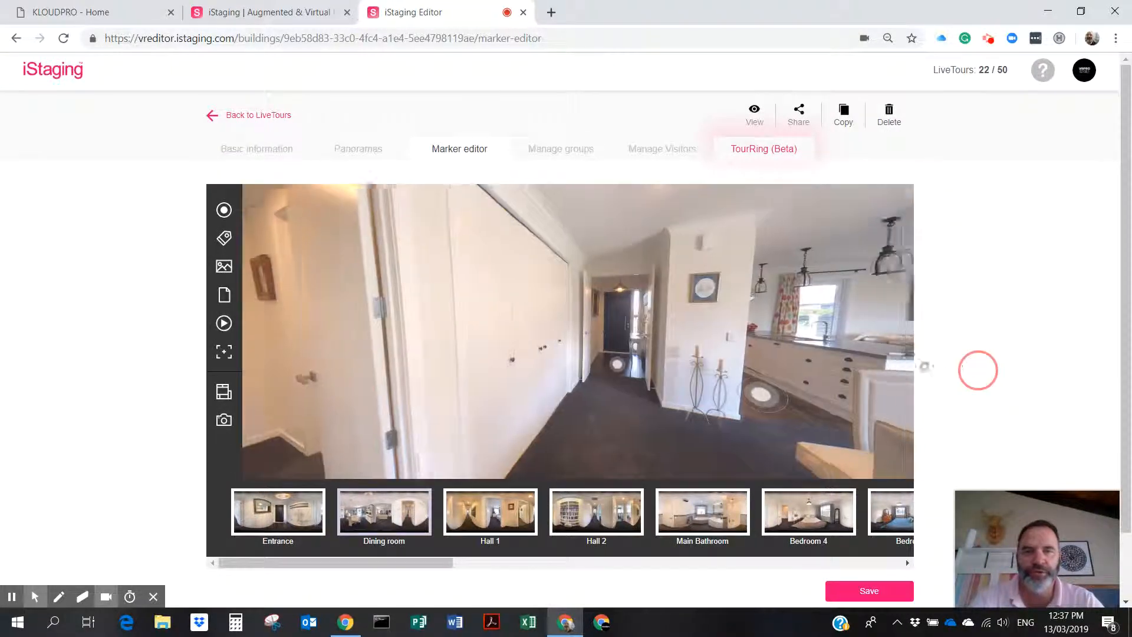
pyautogui.moveTo(680, 397); pyautogui.dragTo(698, 374)
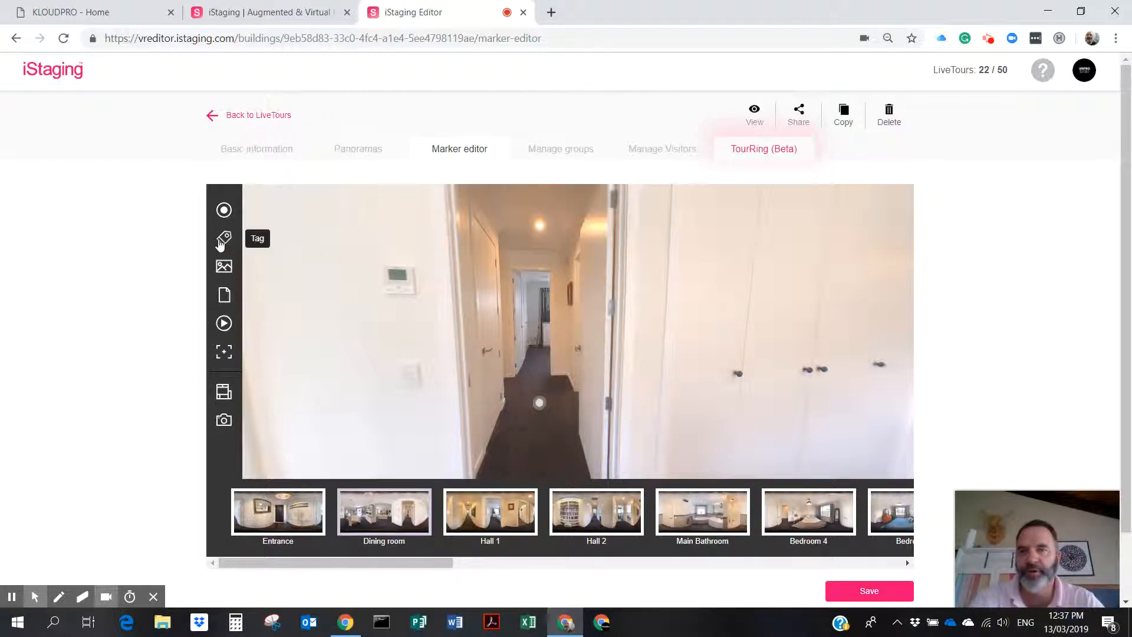
# Place a memo below the hallway control pad reading 'Ducted Air con control unit pad' and save.
pyautogui.click(221, 297)
pyautogui.moveTo(558, 341)
pyautogui.mouseDown()
pyautogui.moveTo(442, 334)
pyautogui.moveTo(392, 313)
pyautogui.mouseUp()
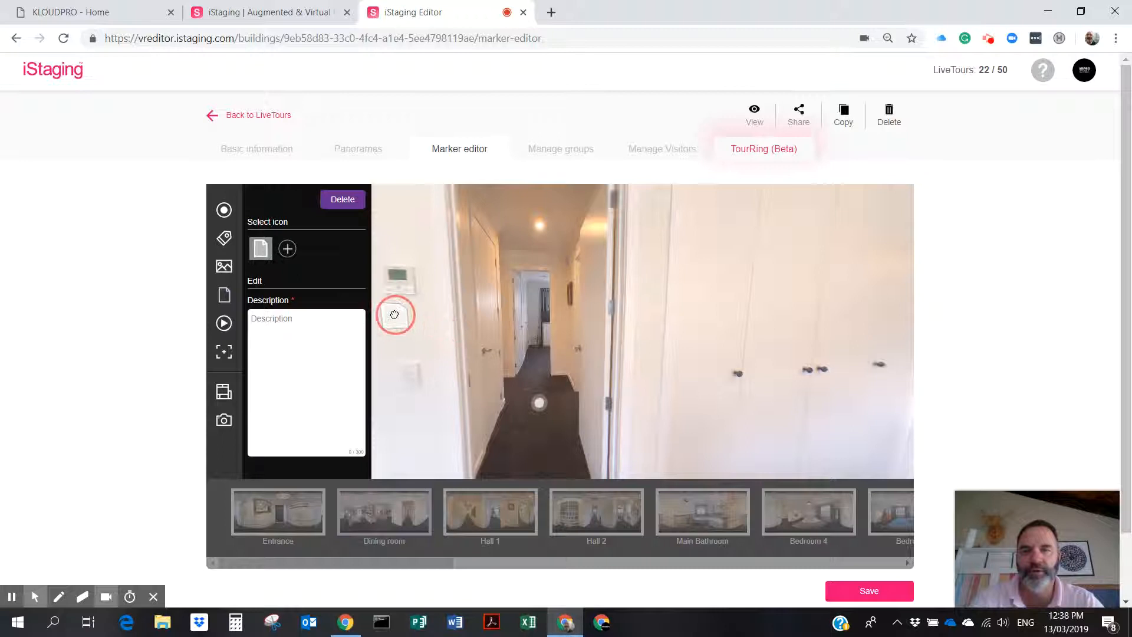
pyautogui.click(311, 321)
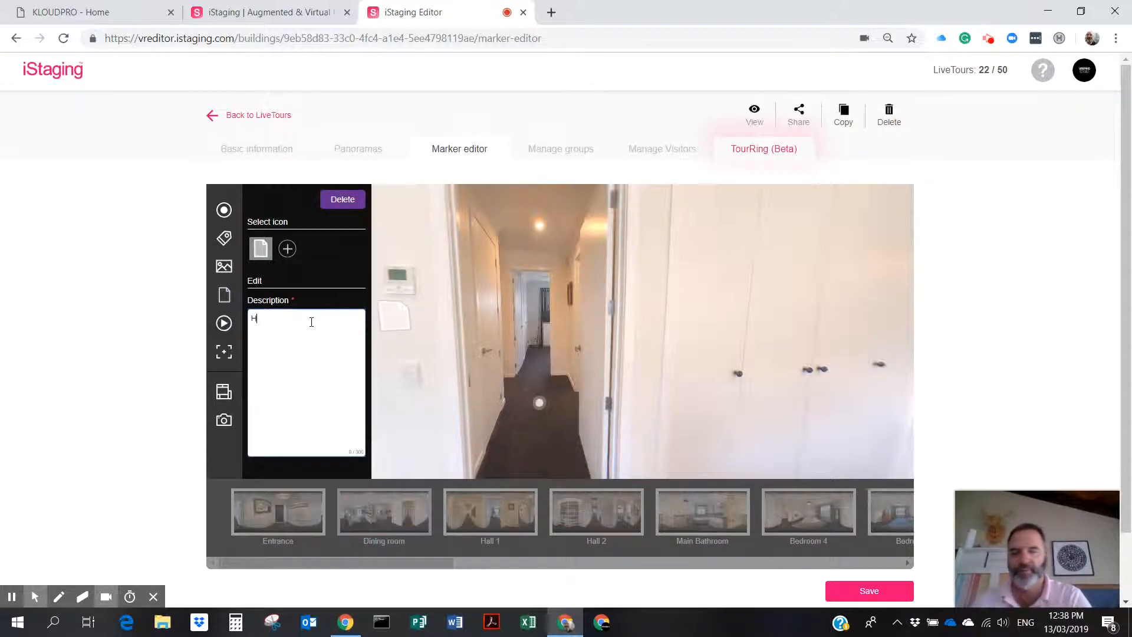
pyautogui.press('BackSpace')
pyautogui.press('BackSpace')
pyautogui.press('BackSpace')
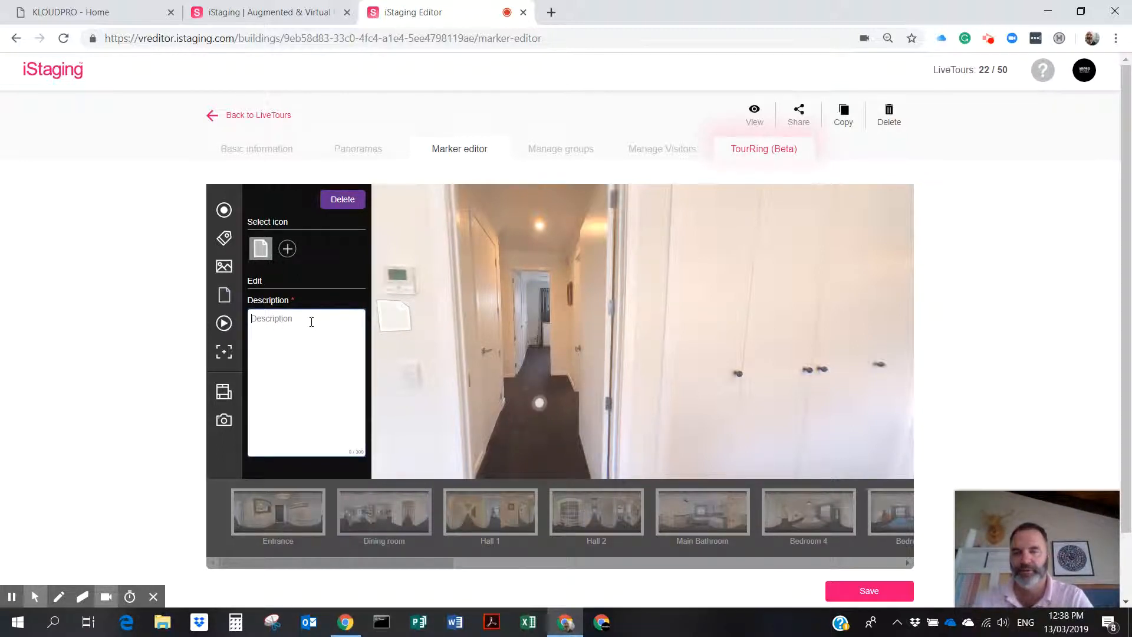
pyautogui.write('Ducted Ai')
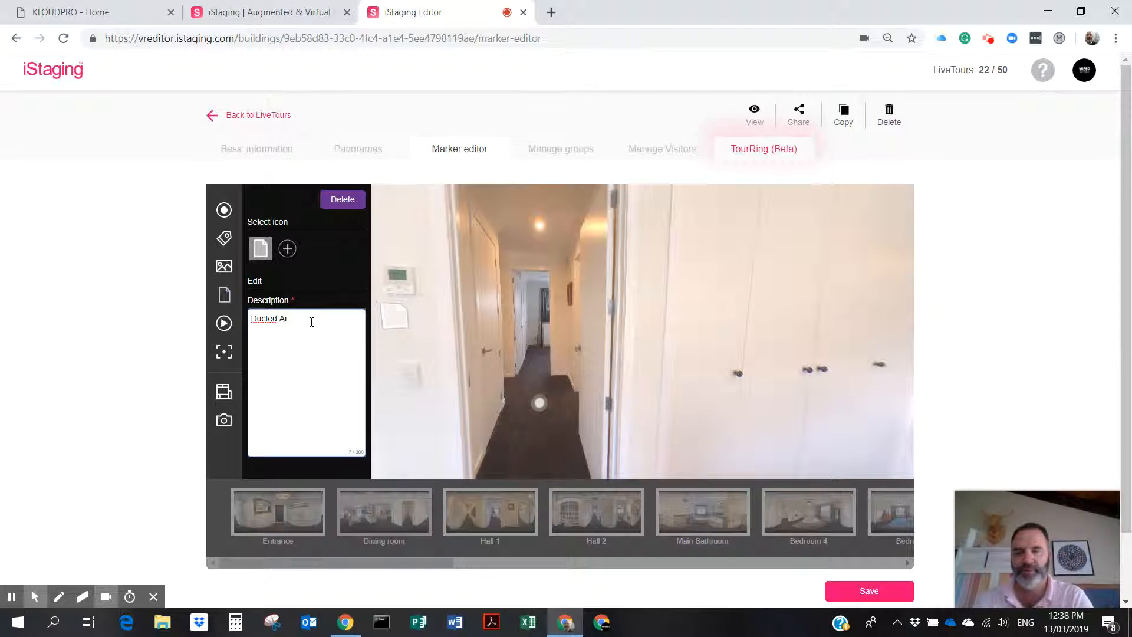
pyautogui.write('r con control unit pa')
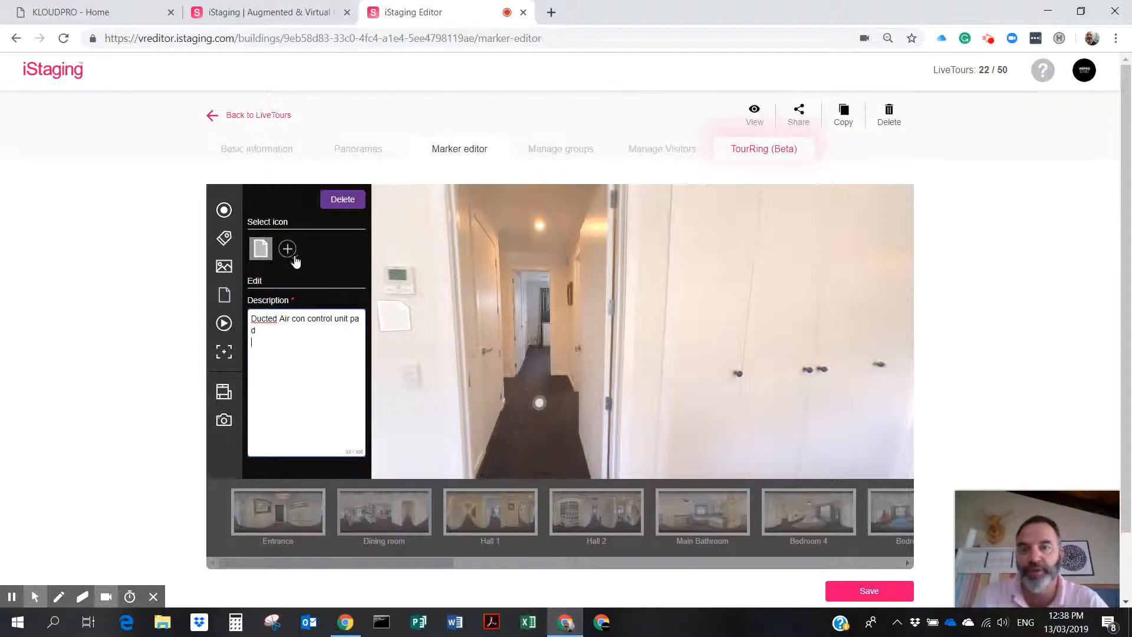
pyautogui.moveTo(385, 319); pyautogui.dragTo(390, 330)
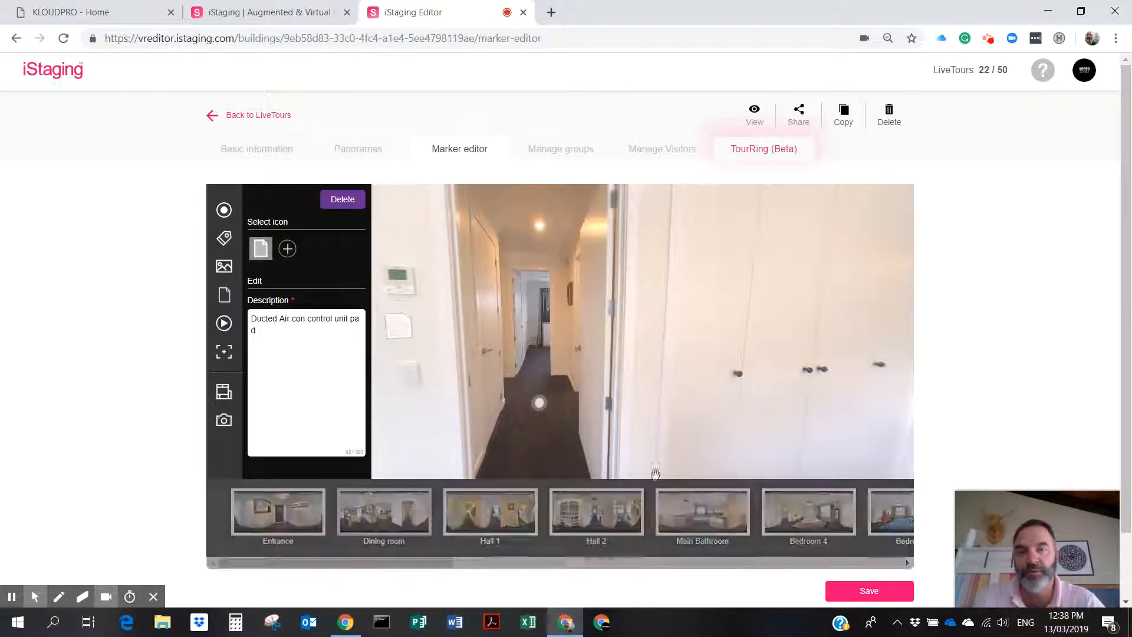
pyautogui.click(873, 592)
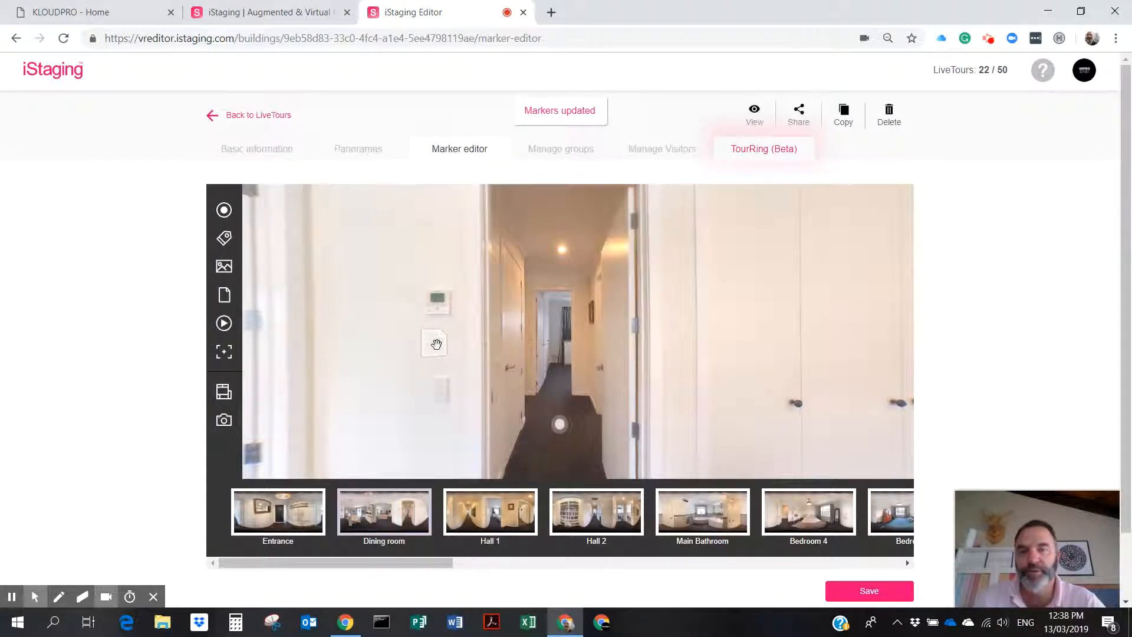
pyautogui.click(436, 346)
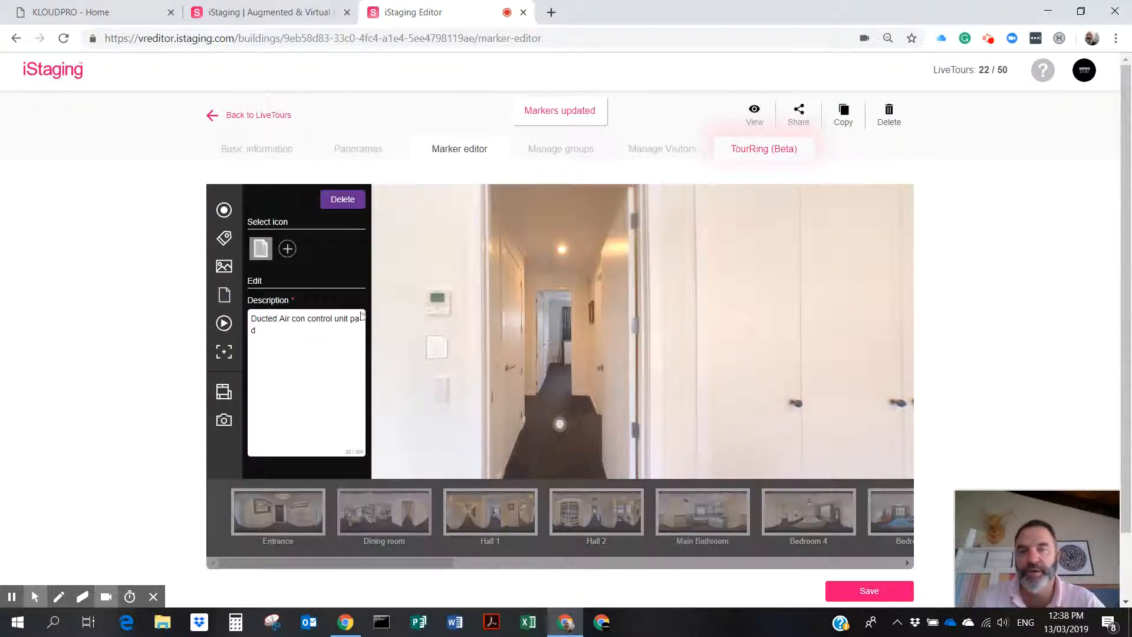
# Set the air-con memo's icon to the Info Tab (1) image from Pictures > Kloudpro > Icons.
pyautogui.click(282, 252)
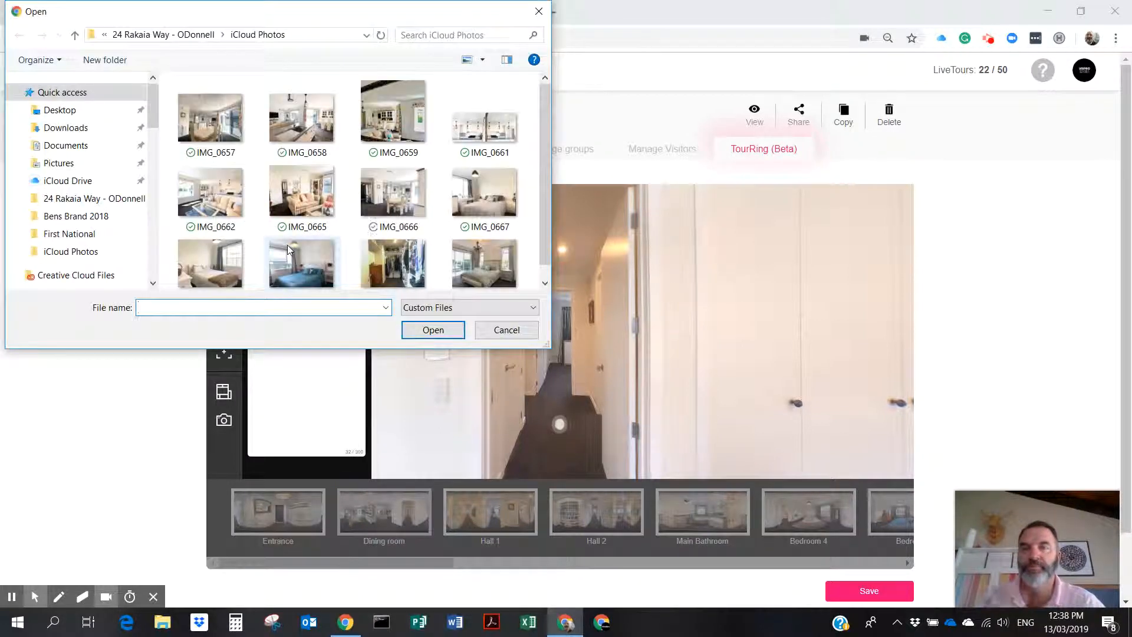
pyautogui.moveTo(154, 119); pyautogui.dragTo(151, 241)
pyautogui.click(58, 175)
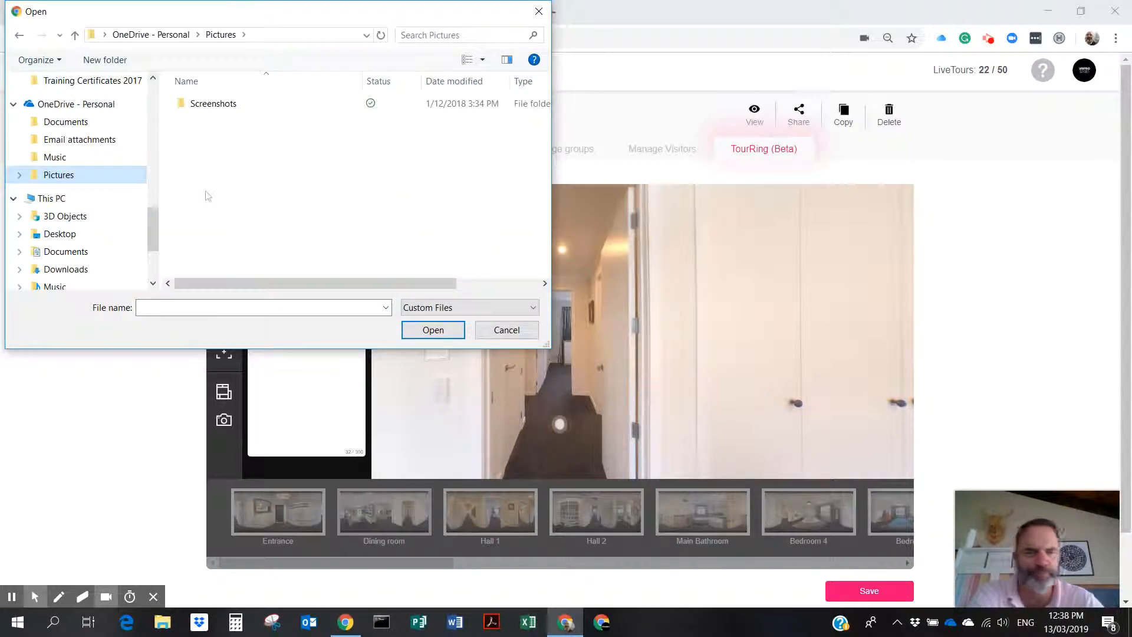
pyautogui.moveTo(152, 223); pyautogui.dragTo(149, 235)
pyautogui.click(57, 228)
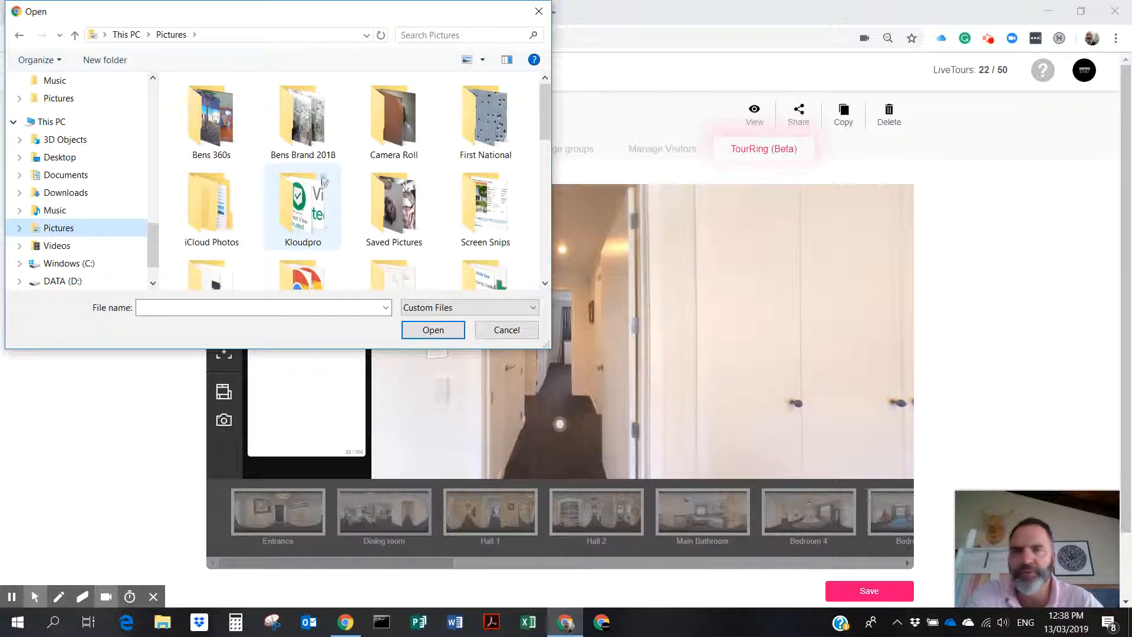
pyautogui.doubleClick(288, 206)
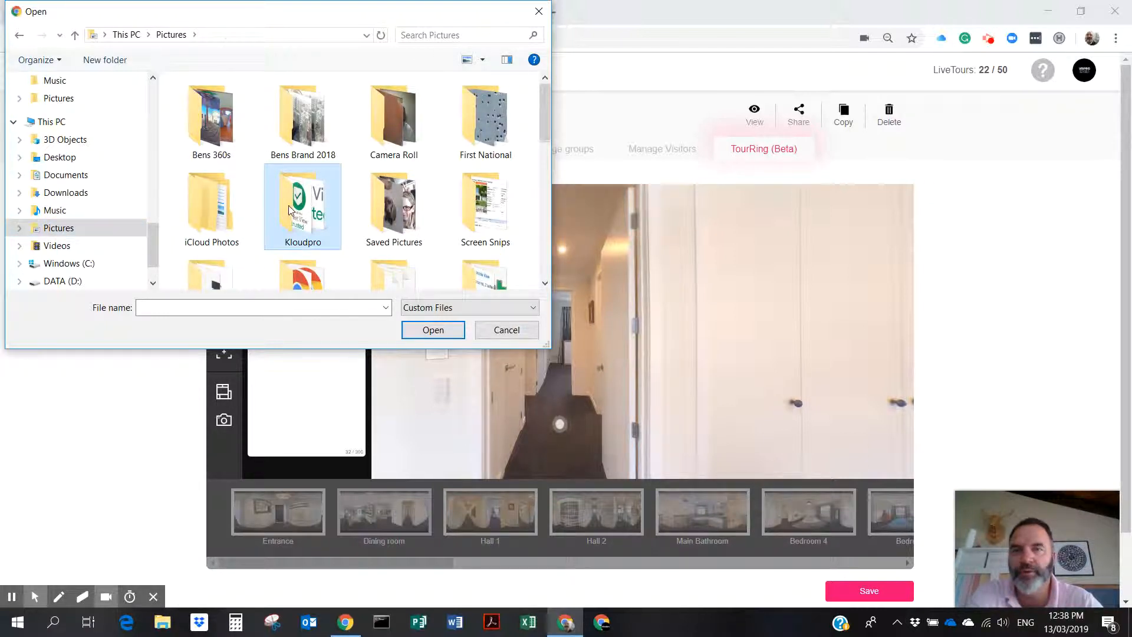
pyautogui.doubleClick(392, 121)
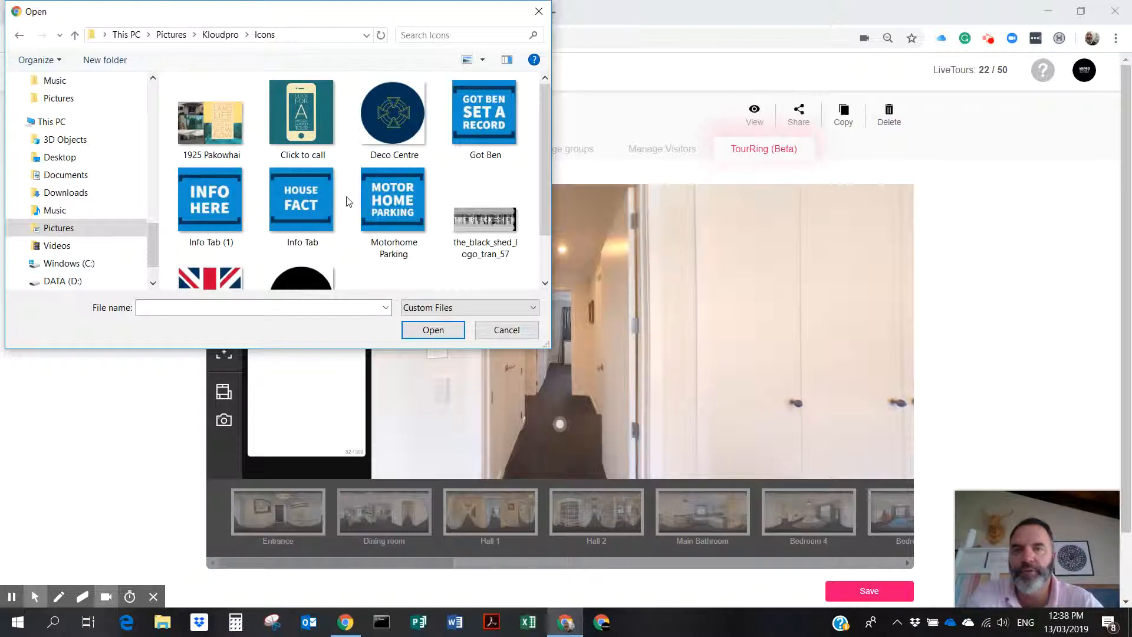
pyautogui.doubleClick(210, 196)
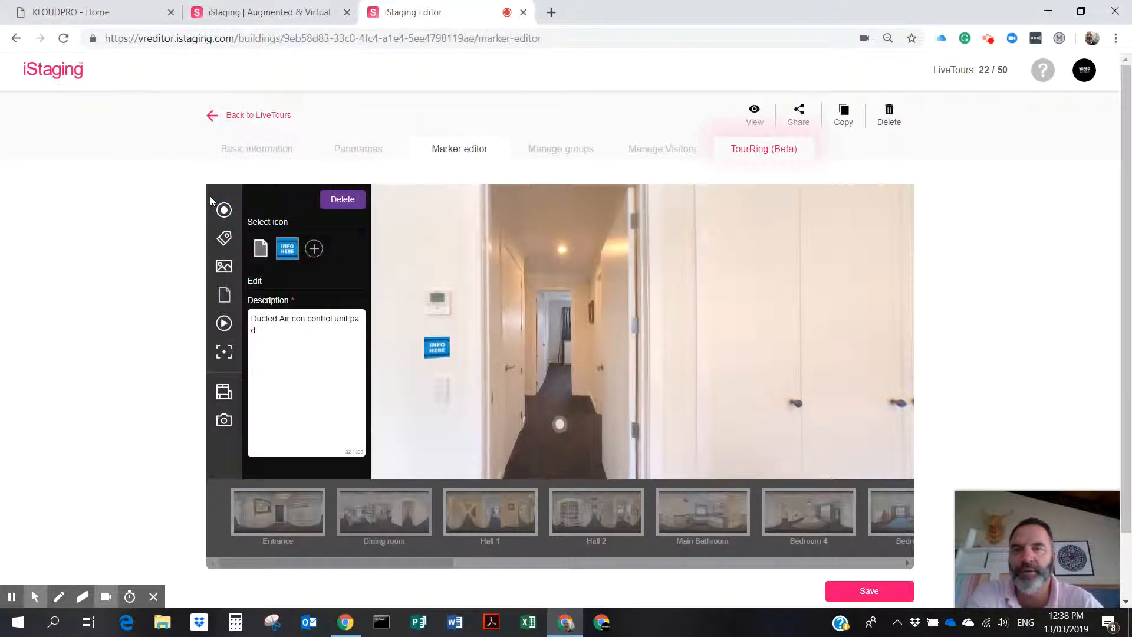
# Move the INFO HERE marker up beside the control pad and save the markers.
pyautogui.moveTo(437, 348)
pyautogui.mouseDown()
pyautogui.moveTo(435, 306)
pyautogui.moveTo(439, 323)
pyautogui.mouseUp()
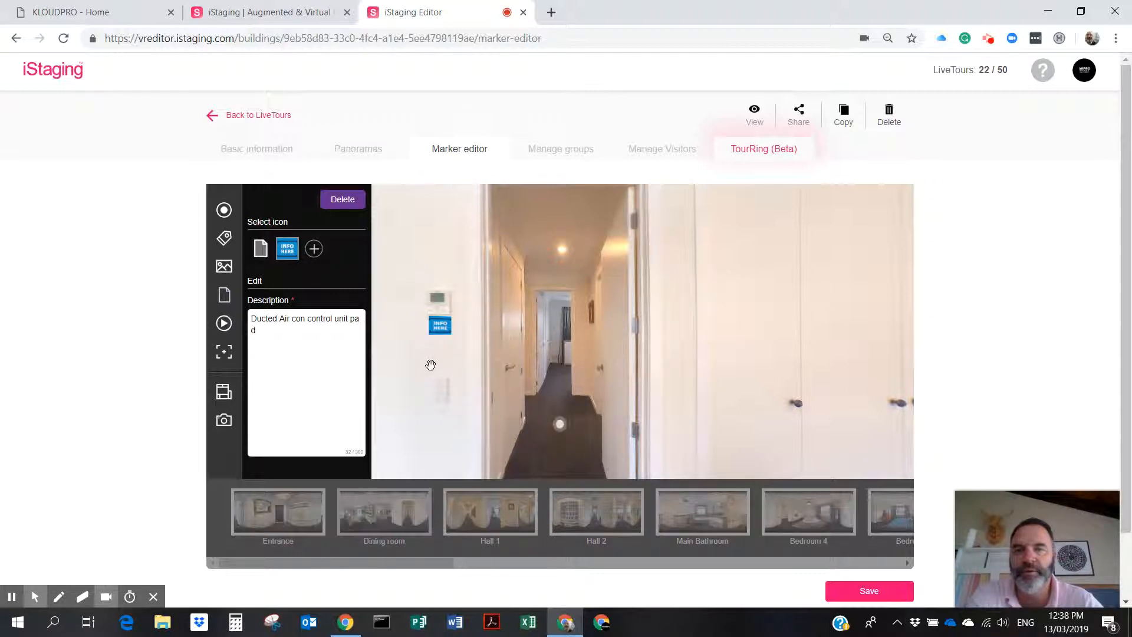
pyautogui.click(410, 359)
pyautogui.click(868, 591)
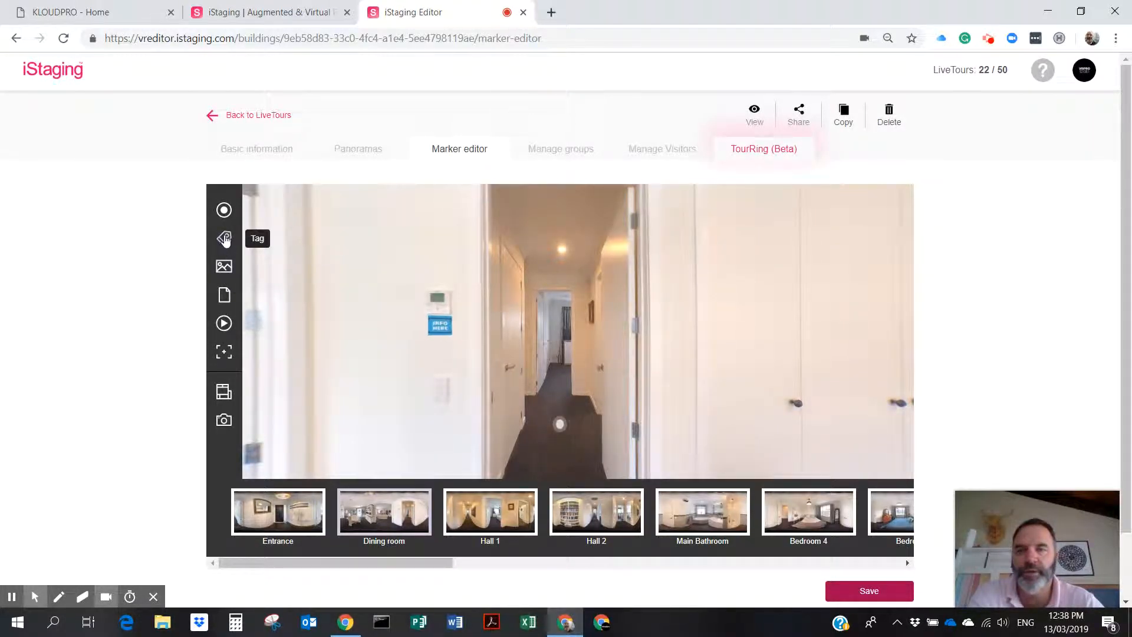
# Add a memo reading 'Office Nook' on the right wardrobe door in the hallway view.
pyautogui.click(224, 295)
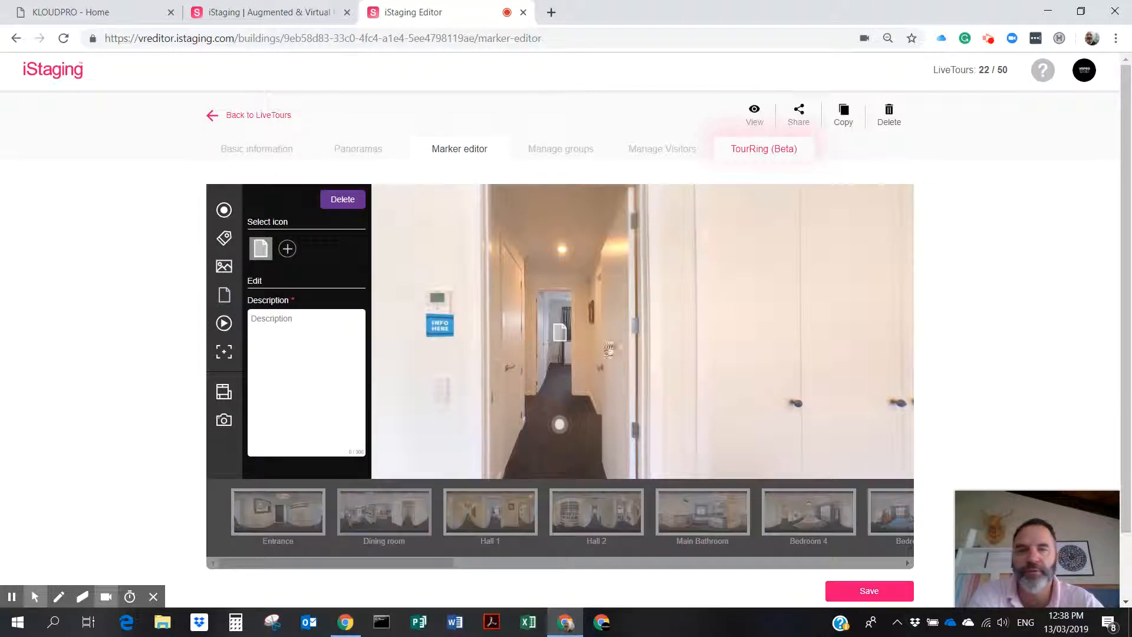
pyautogui.moveTo(561, 333)
pyautogui.mouseDown()
pyautogui.moveTo(793, 304)
pyautogui.moveTo(813, 315)
pyautogui.mouseUp()
pyautogui.click(303, 324)
pyautogui.write('Of')
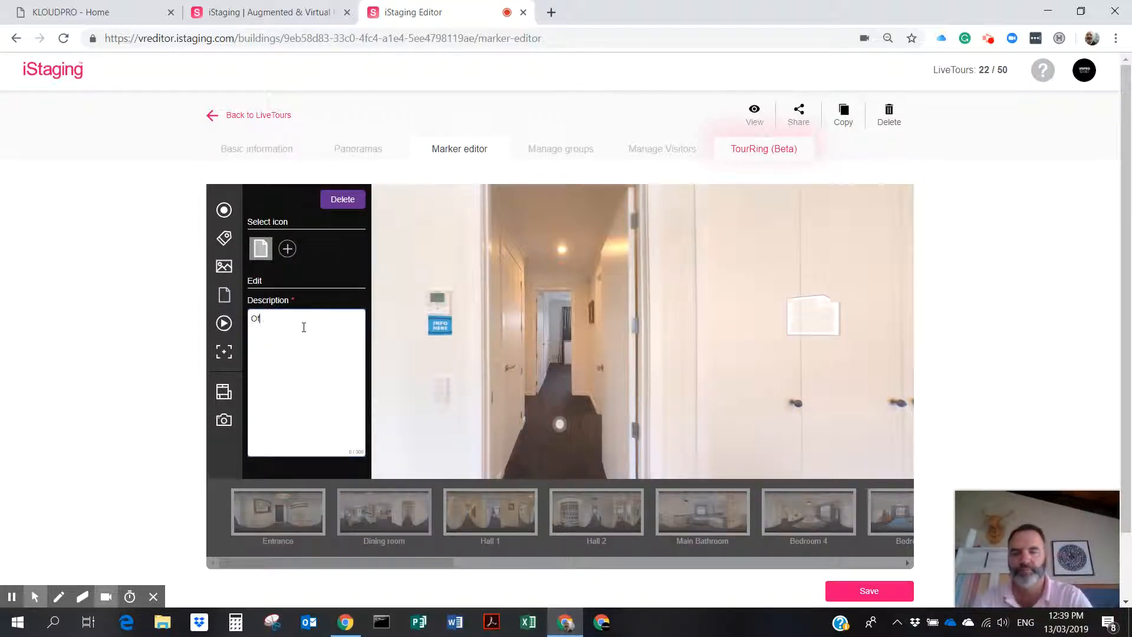
pyautogui.write('fice Nook')
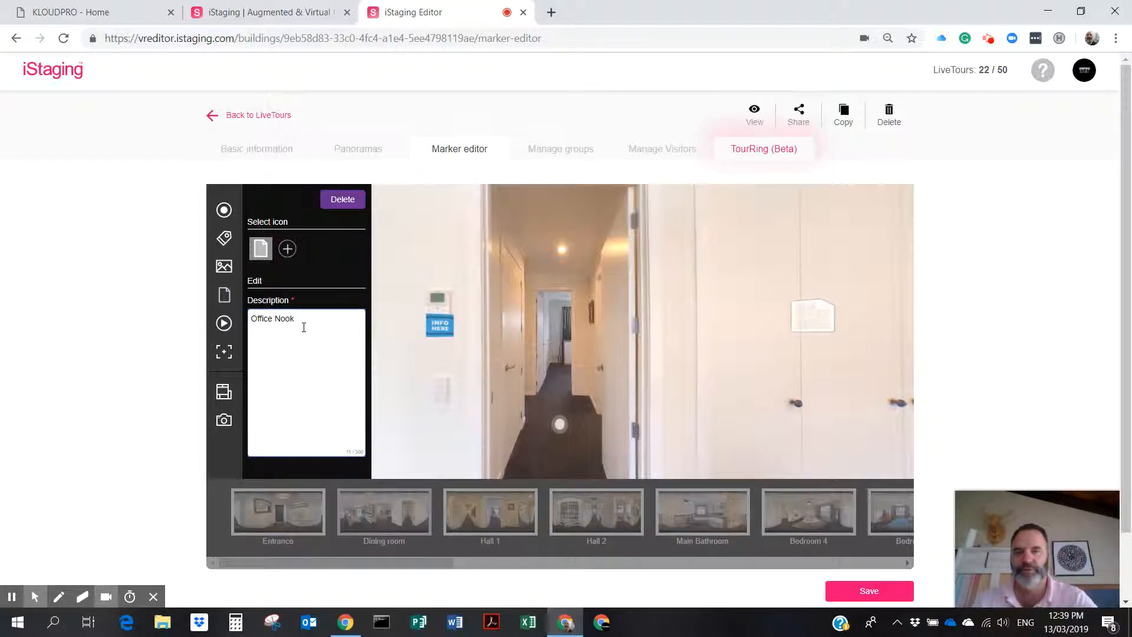
# Give the Office Nook memo the Info Tab HOUSE FACT icon and save the markers.
pyautogui.click(288, 250)
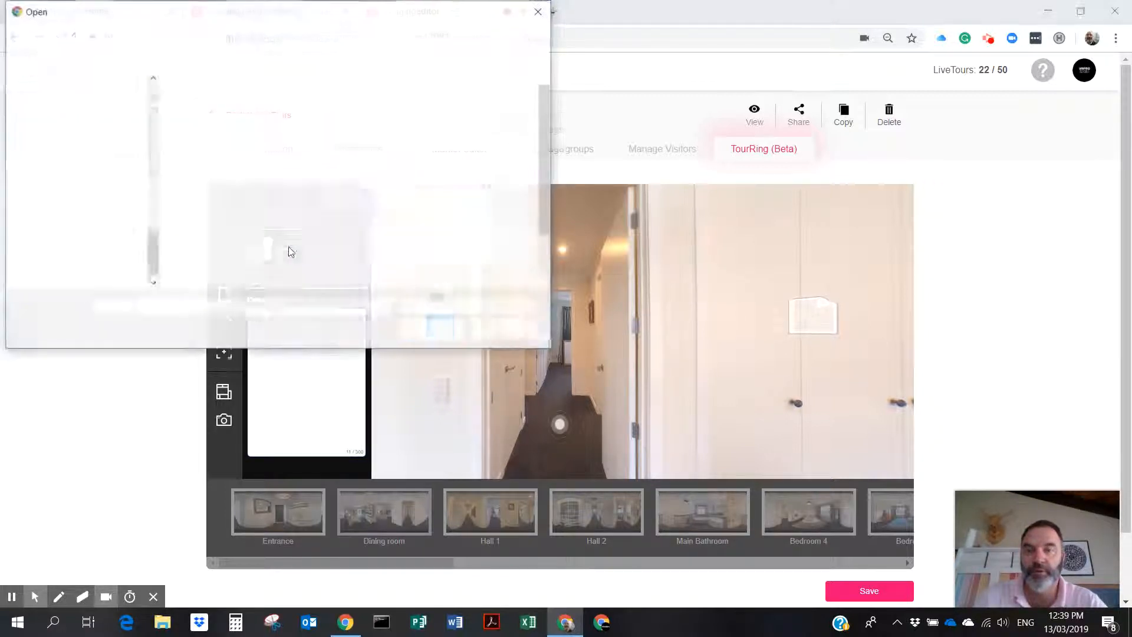
pyautogui.click(210, 201)
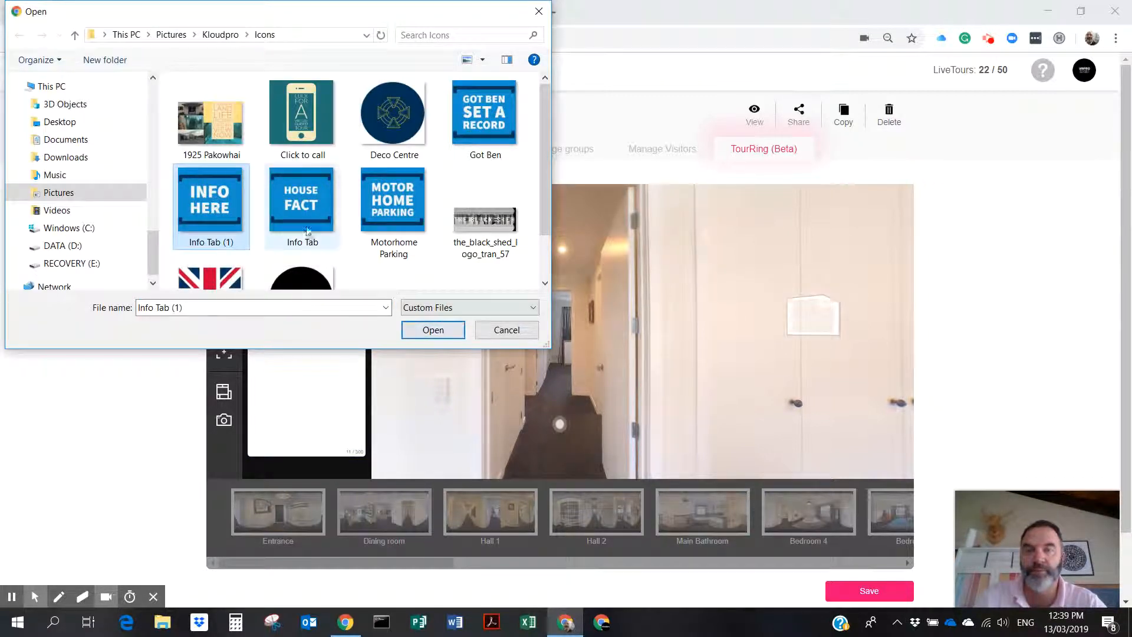
pyautogui.click(301, 201)
pyautogui.click(433, 331)
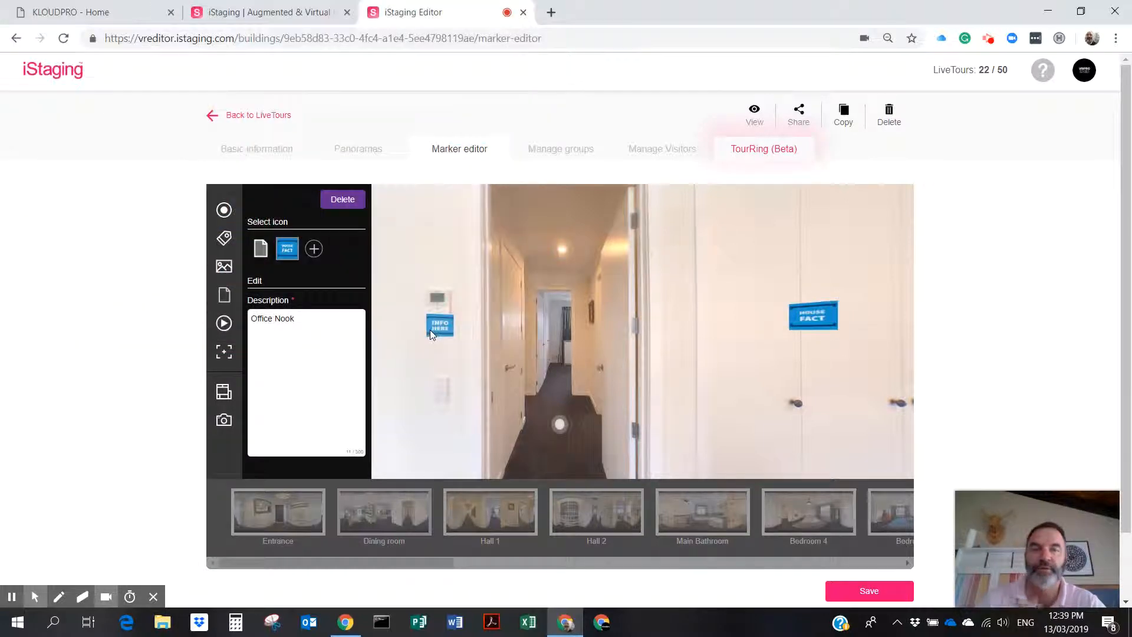
pyautogui.click(858, 590)
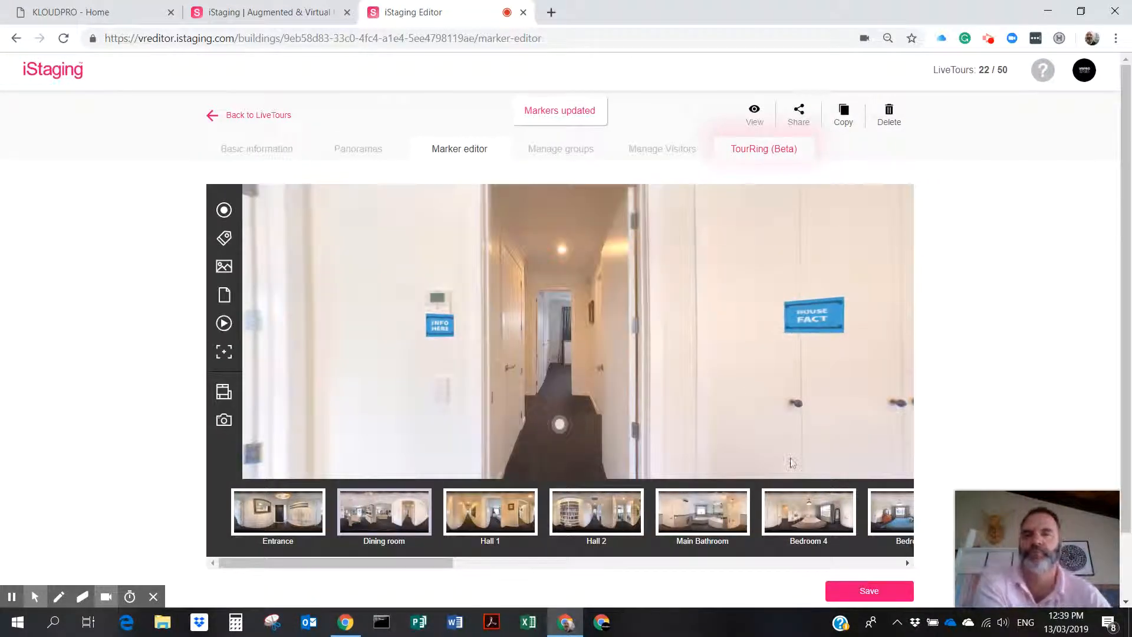
# Place a video marker on the hallway wall just left of the HOUSE FACT sign.
pyautogui.moveTo(683, 356); pyautogui.dragTo(696, 308)
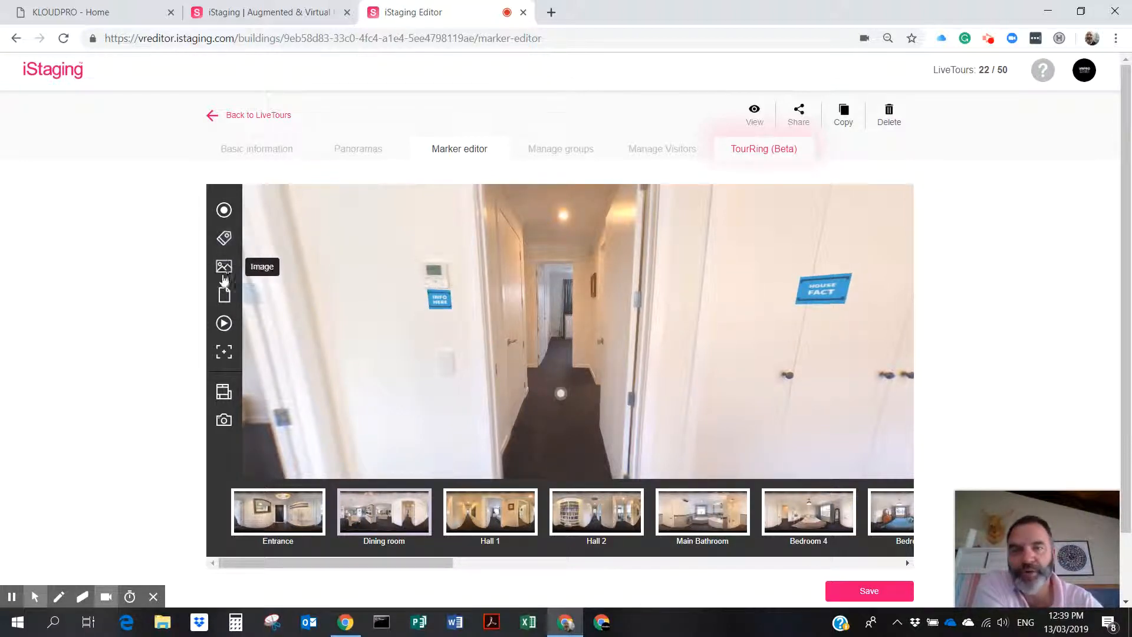
pyautogui.click(224, 324)
pyautogui.moveTo(561, 333)
pyautogui.mouseDown()
pyautogui.moveTo(671, 332)
pyautogui.moveTo(708, 320)
pyautogui.moveTo(678, 303)
pyautogui.moveTo(746, 303)
pyautogui.mouseUp()
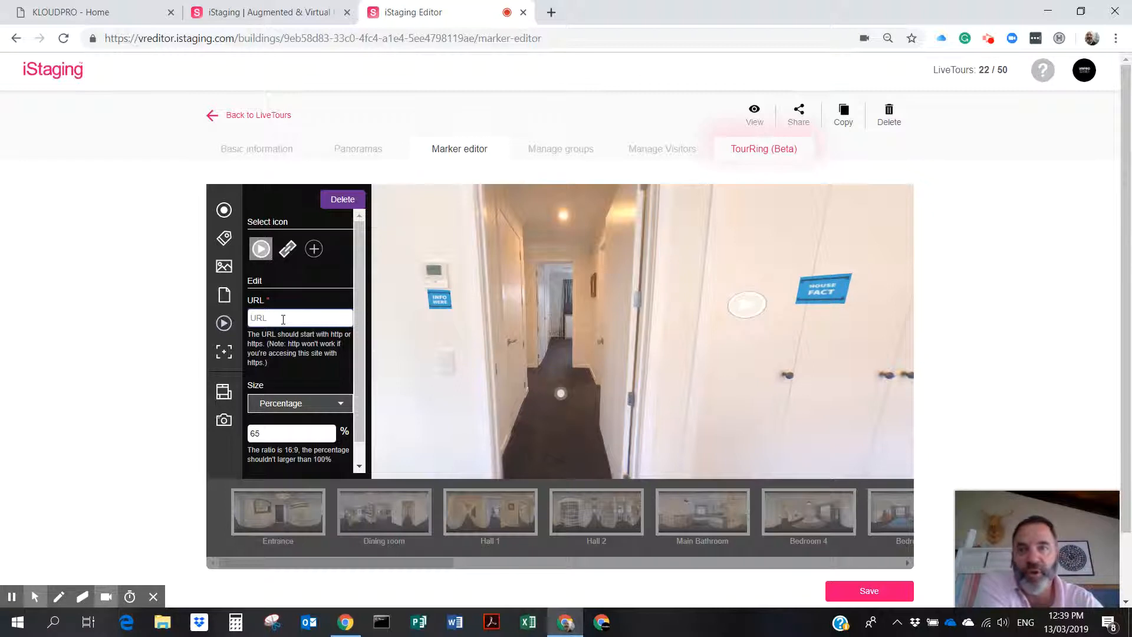
# Copy the link of the latest Vimeo upload, 'Who would you get to sell your house?', then return to the editor.
pyautogui.click(552, 13)
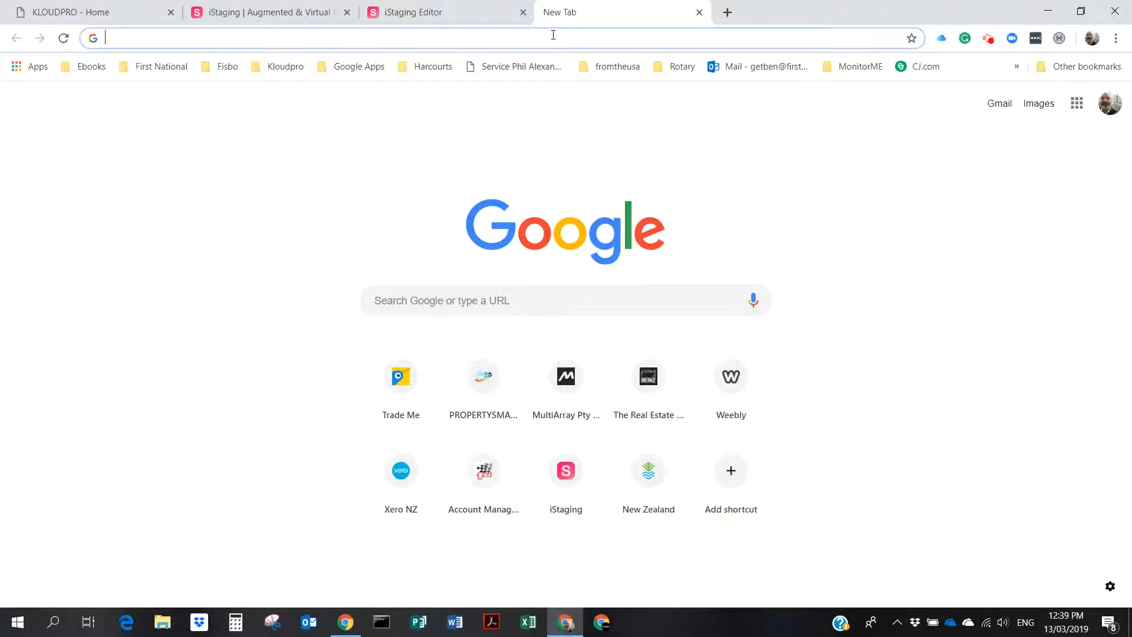
pyautogui.write('v')
pyautogui.press('Return')
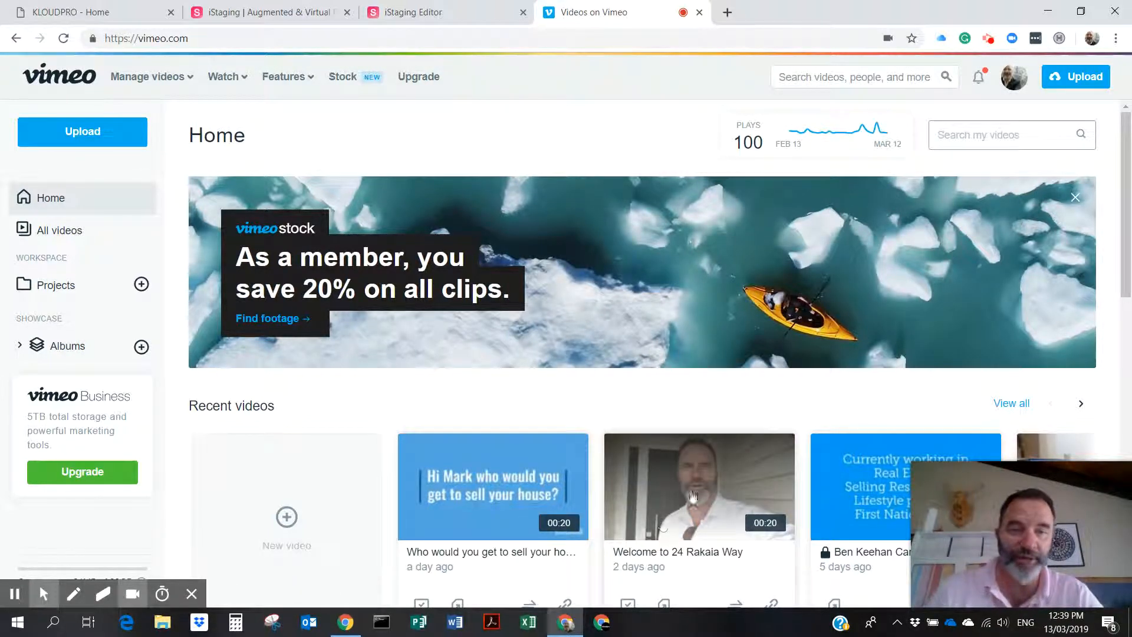
pyautogui.scroll(-2, 533, 481)
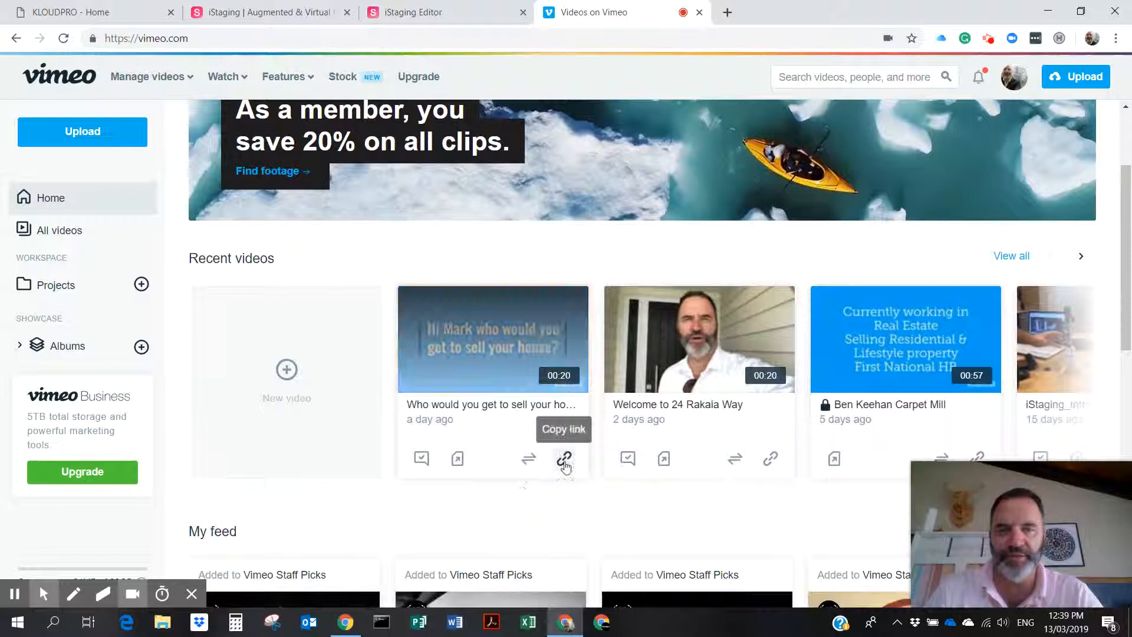
pyautogui.click(565, 460)
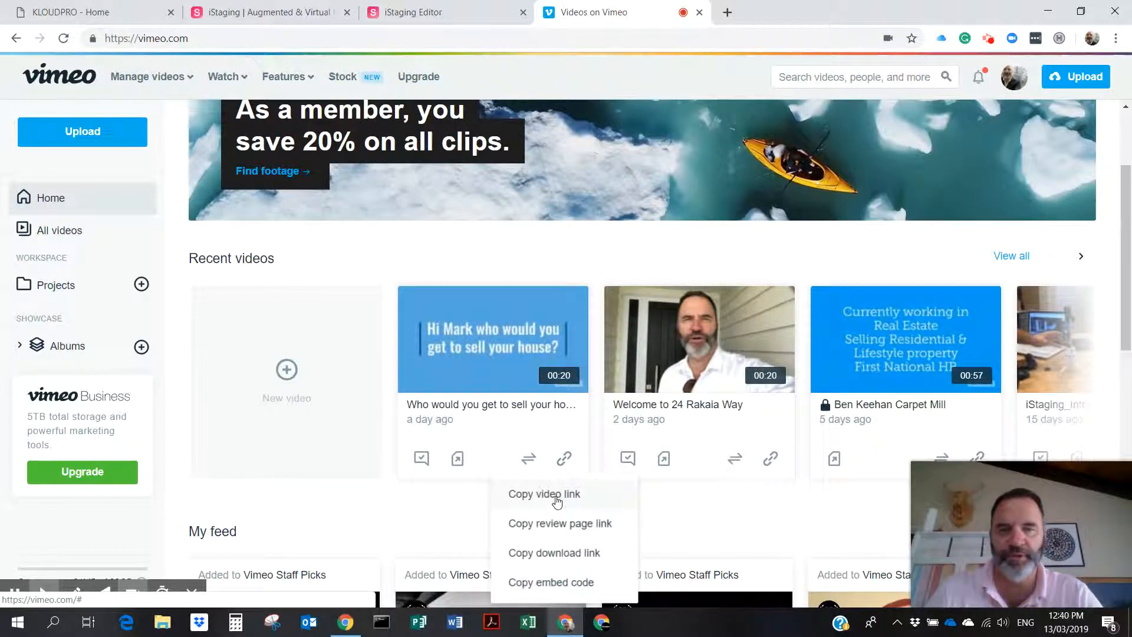
pyautogui.click(556, 495)
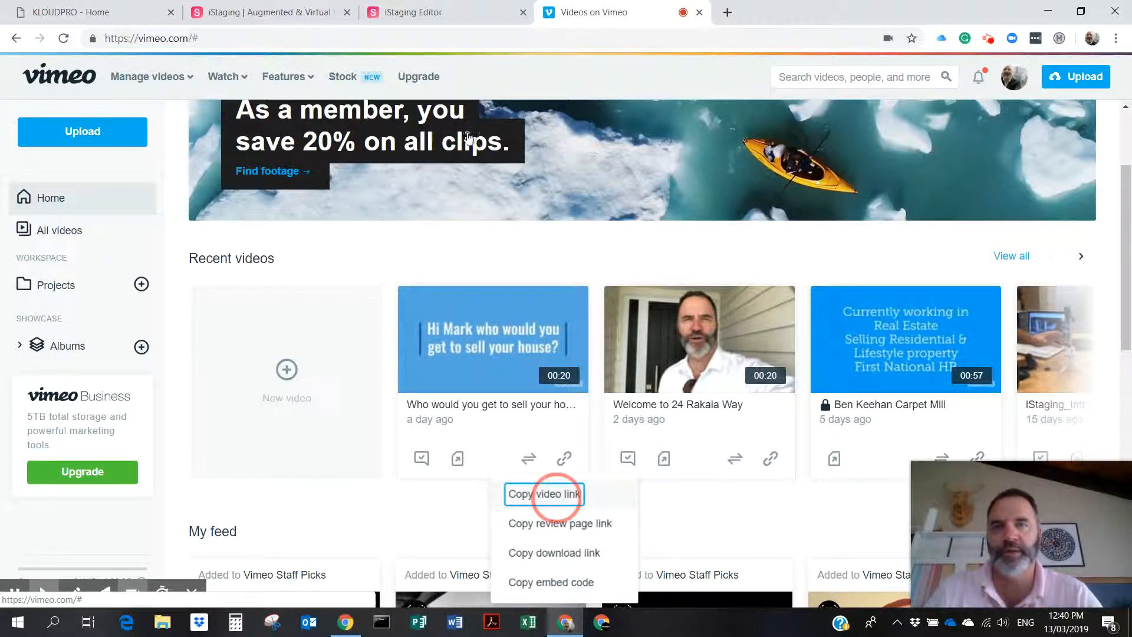
pyautogui.click(434, 15)
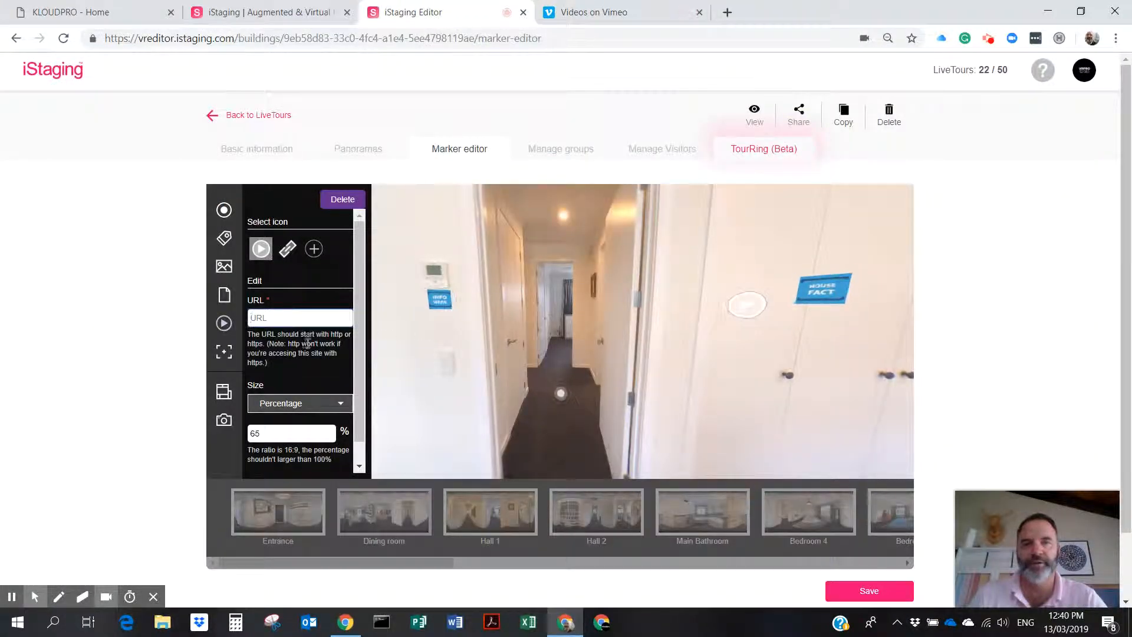
# Paste the copied Vimeo link into the video marker's URL and nudge the marker slightly down.
pyautogui.rightClick(280, 321)
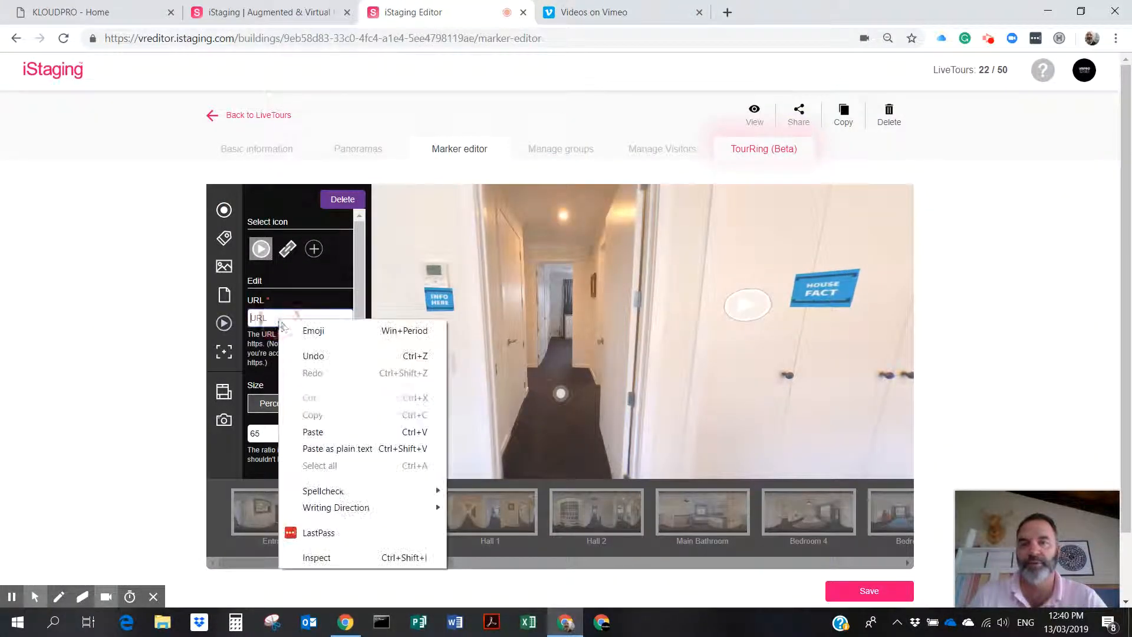
pyautogui.click(320, 433)
pyautogui.moveTo(361, 340); pyautogui.dragTo(362, 422)
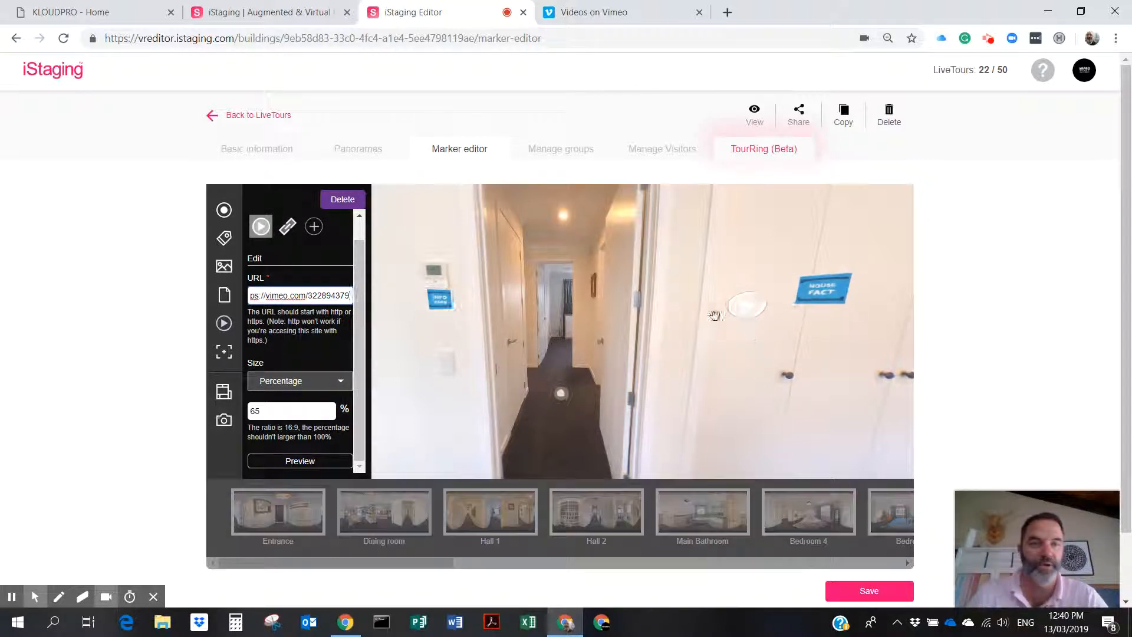
pyautogui.moveTo(746, 309); pyautogui.dragTo(748, 316)
pyautogui.click(316, 228)
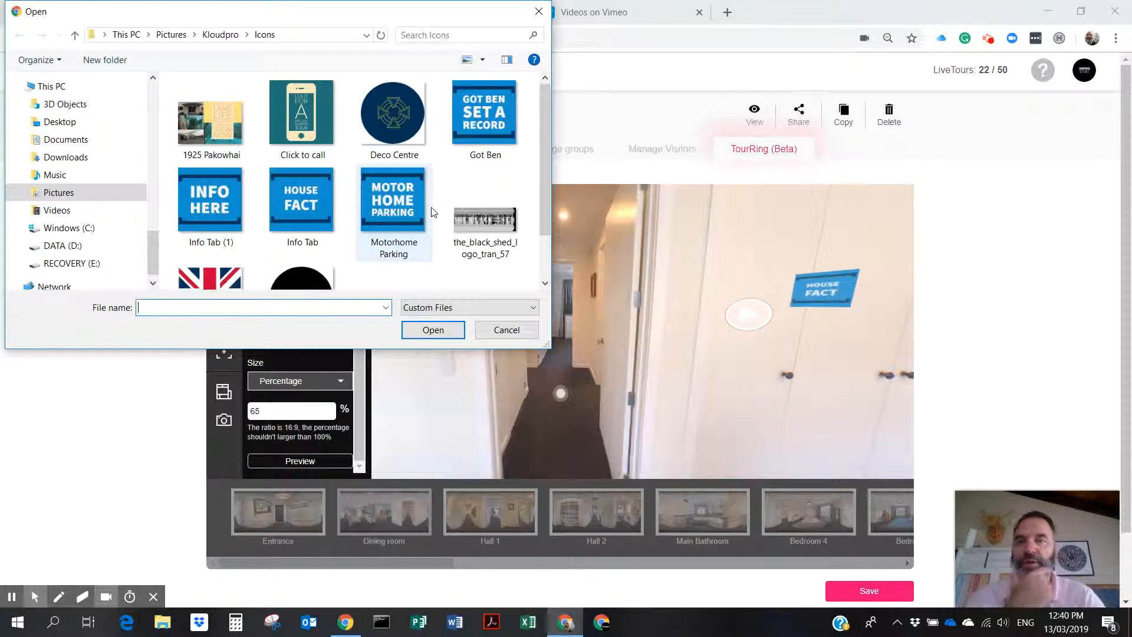
# Switch the file filter to All Files and browse the Kloudpro and Icons folders for a marker image.
pyautogui.scroll(-1, 433, 213)
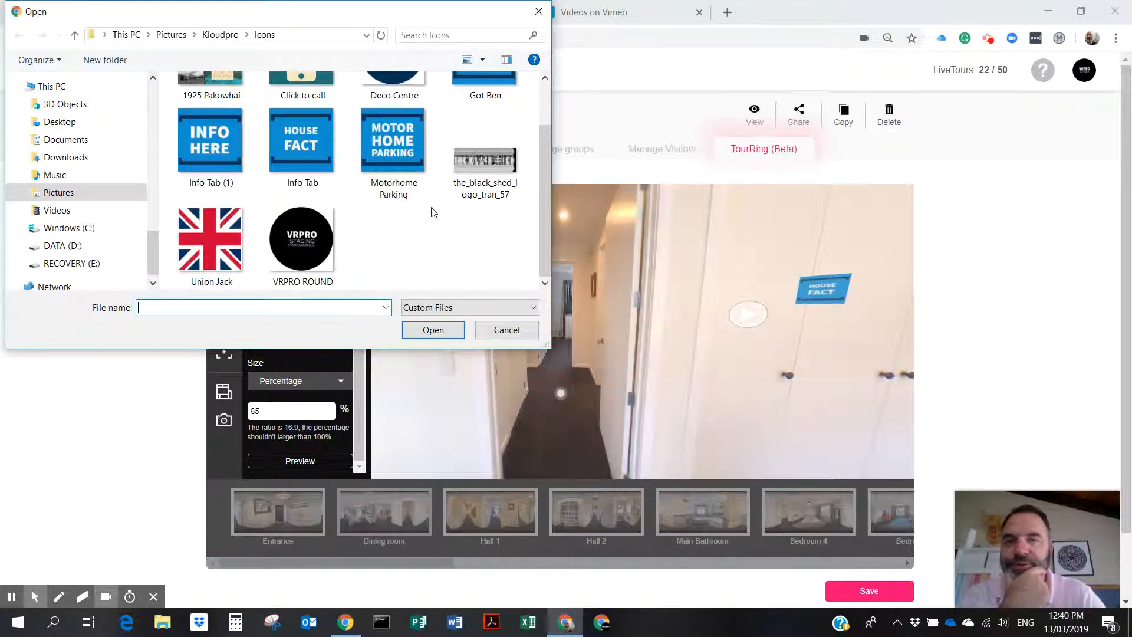
pyautogui.scroll(1, 433, 213)
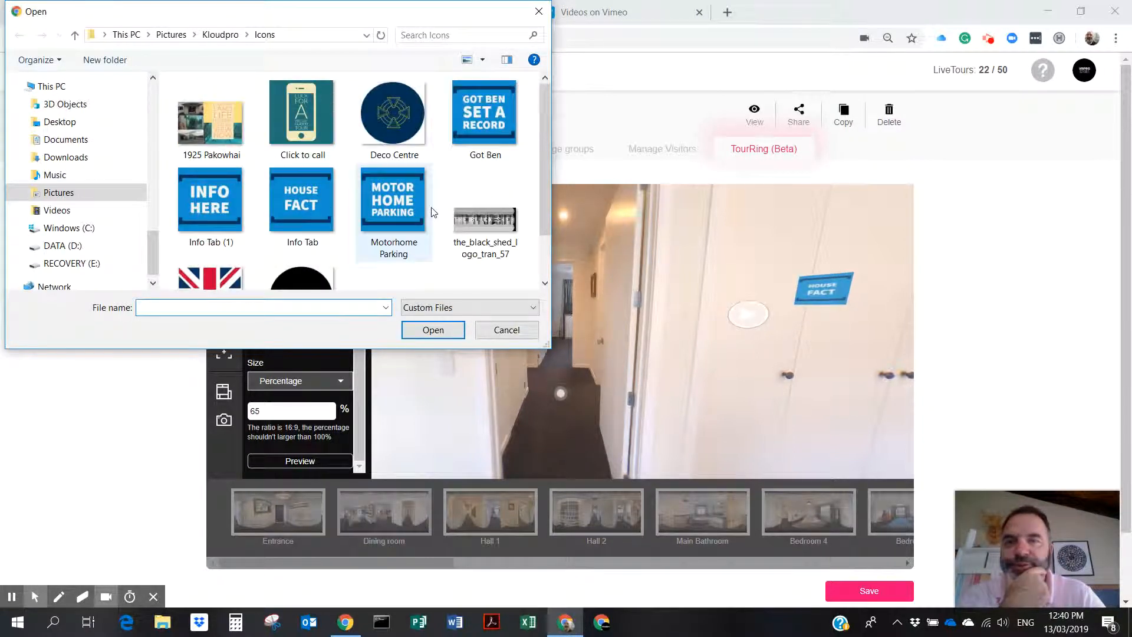
pyautogui.click(531, 312)
pyautogui.click(528, 333)
pyautogui.moveTo(541, 181); pyautogui.dragTo(540, 136)
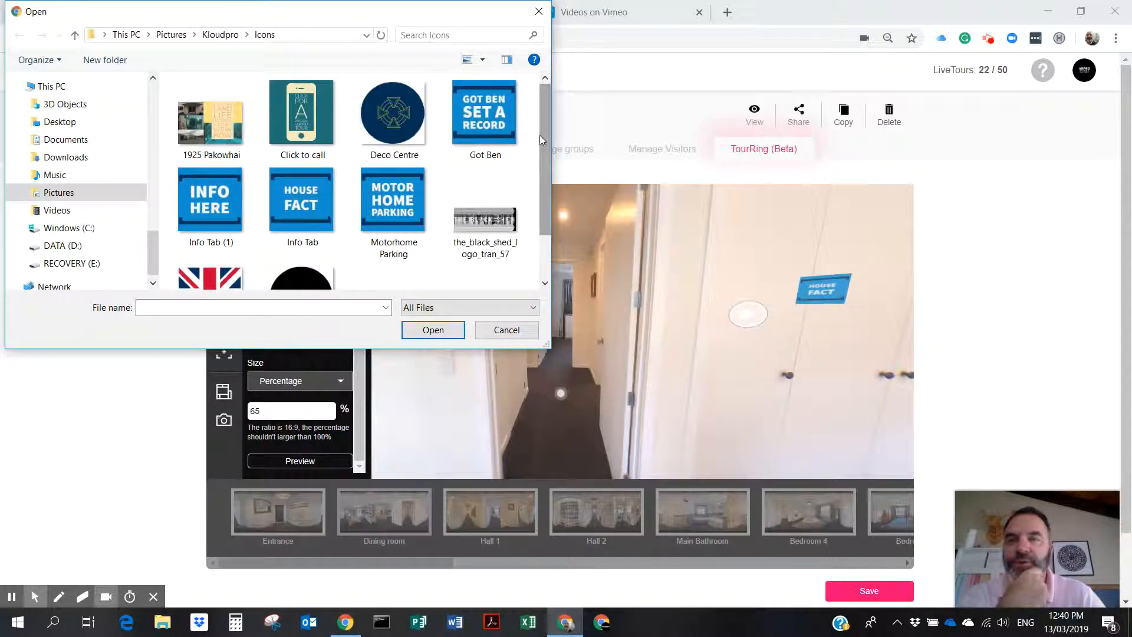
pyautogui.click(213, 35)
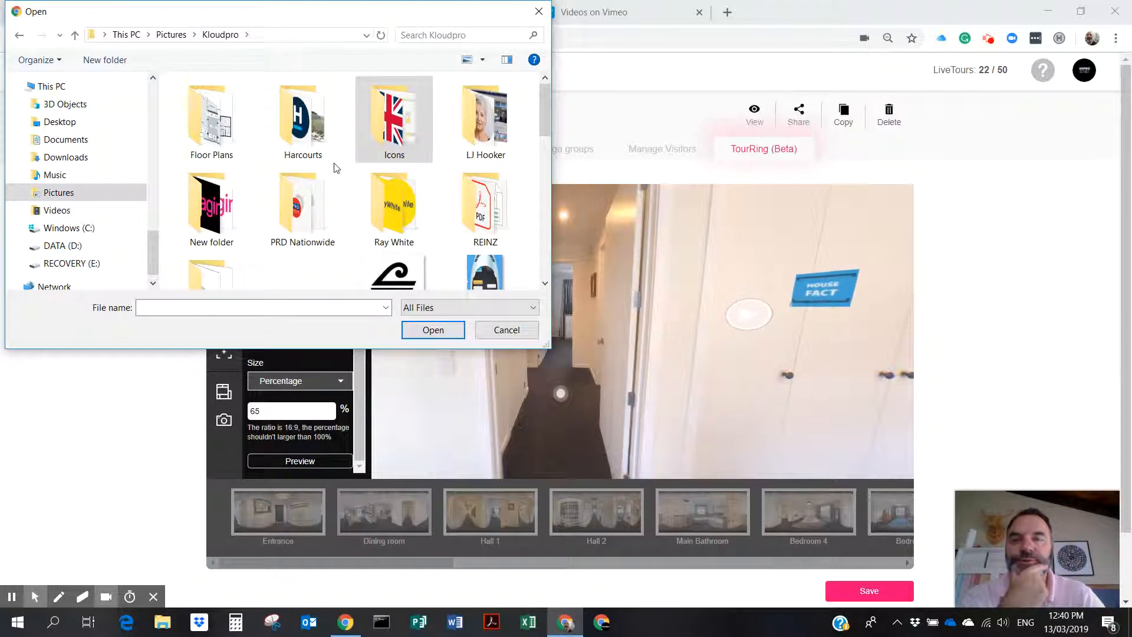
pyautogui.scroll(-1, 335, 168)
pyautogui.scroll(-5, 335, 168)
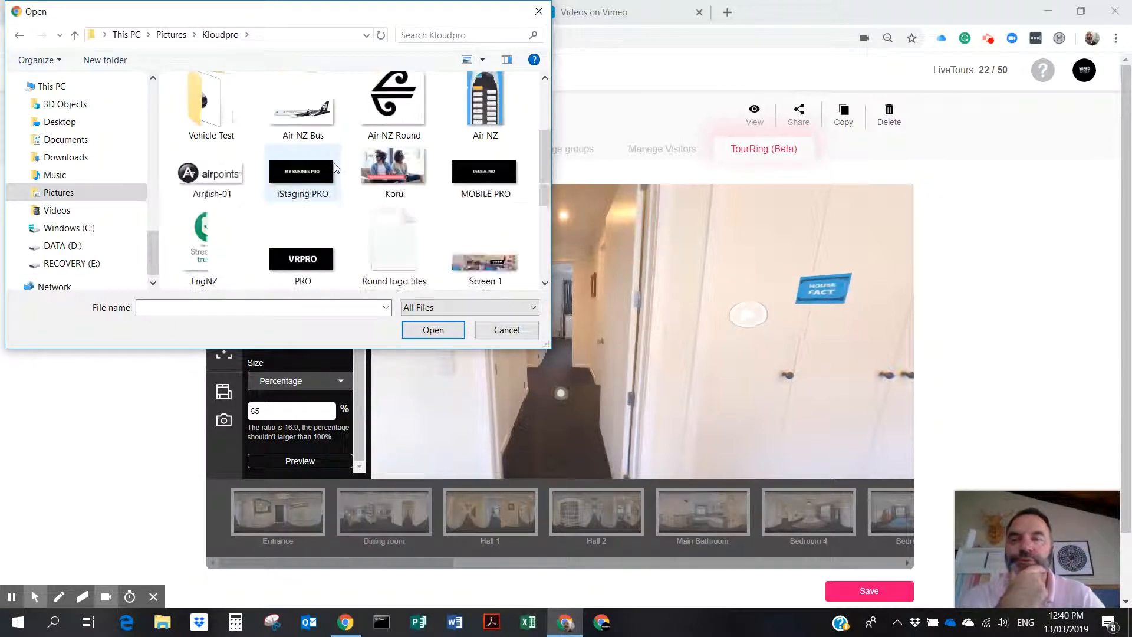
pyautogui.scroll(2, 335, 168)
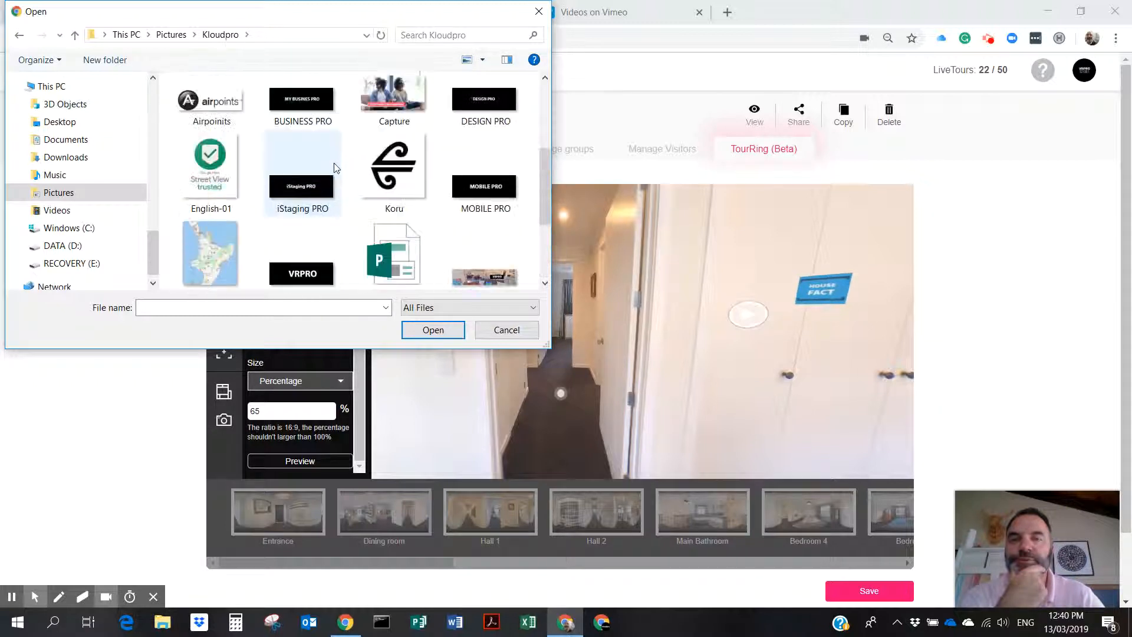
pyautogui.scroll(4, 335, 168)
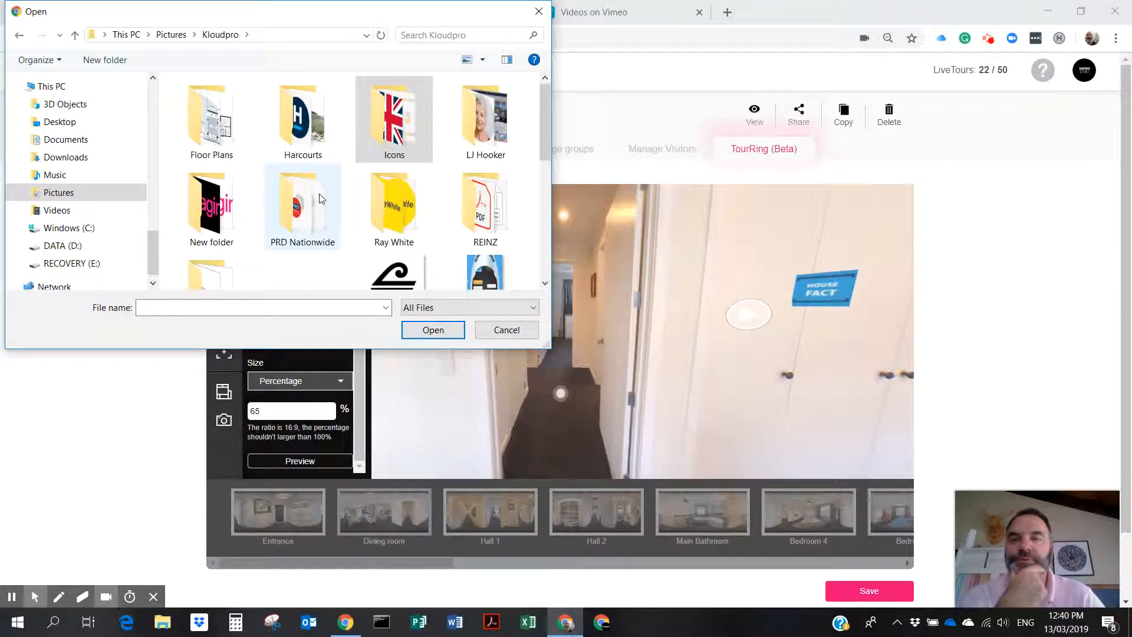
pyautogui.doubleClick(399, 117)
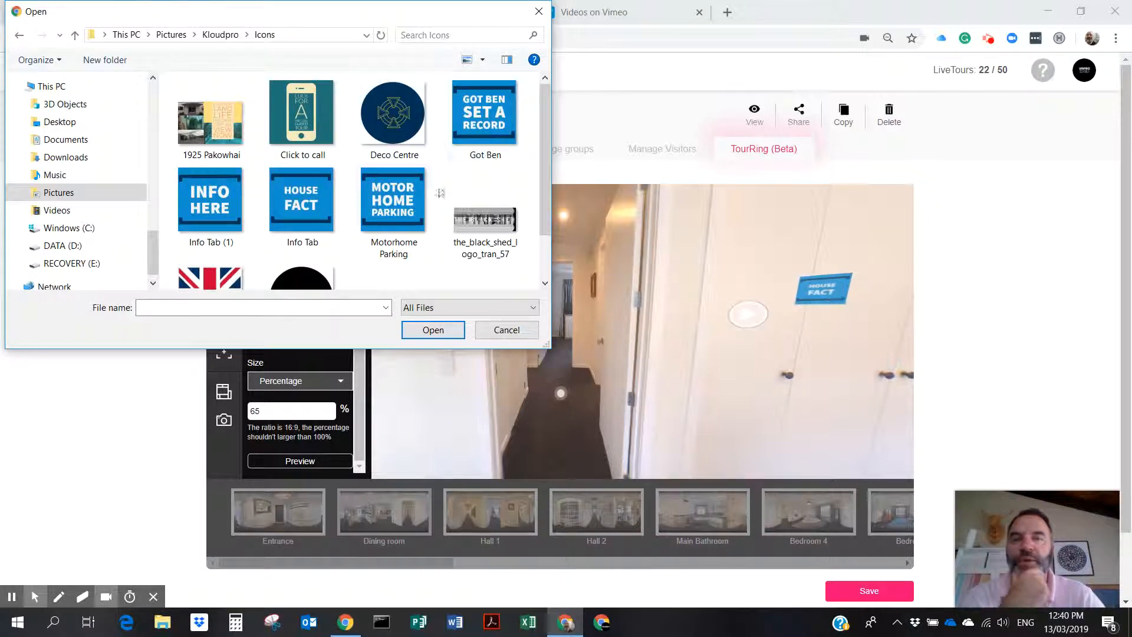
pyautogui.scroll(-1, 378, 227)
pyautogui.scroll(1, 379, 229)
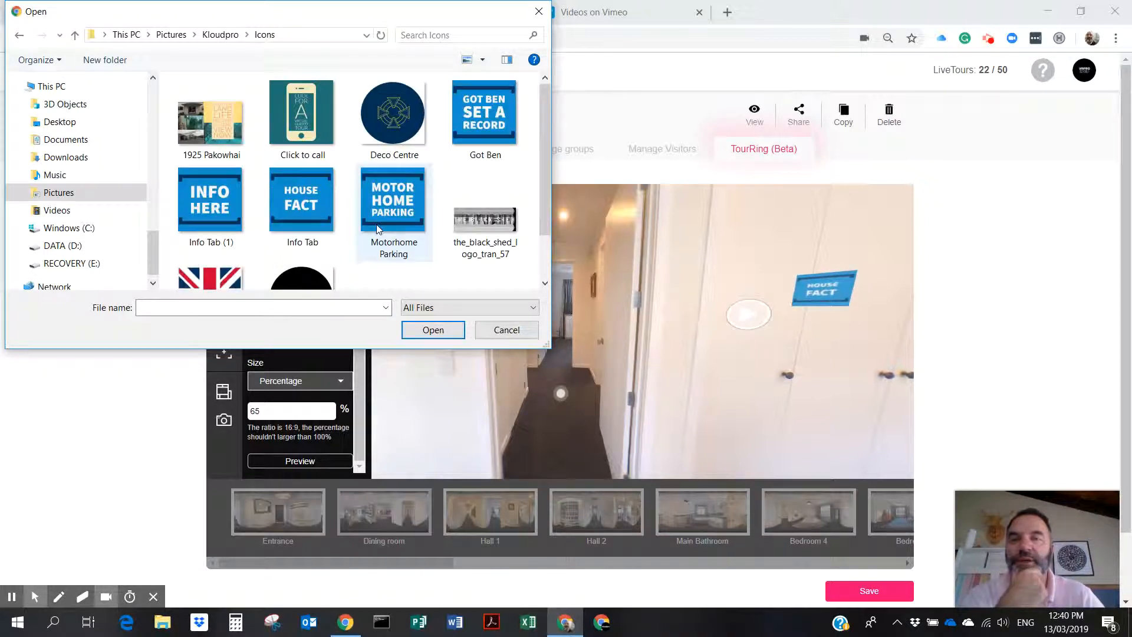
# Check New folder and the Social Icons folder, then cancel without choosing an image.
pyautogui.click(235, 35)
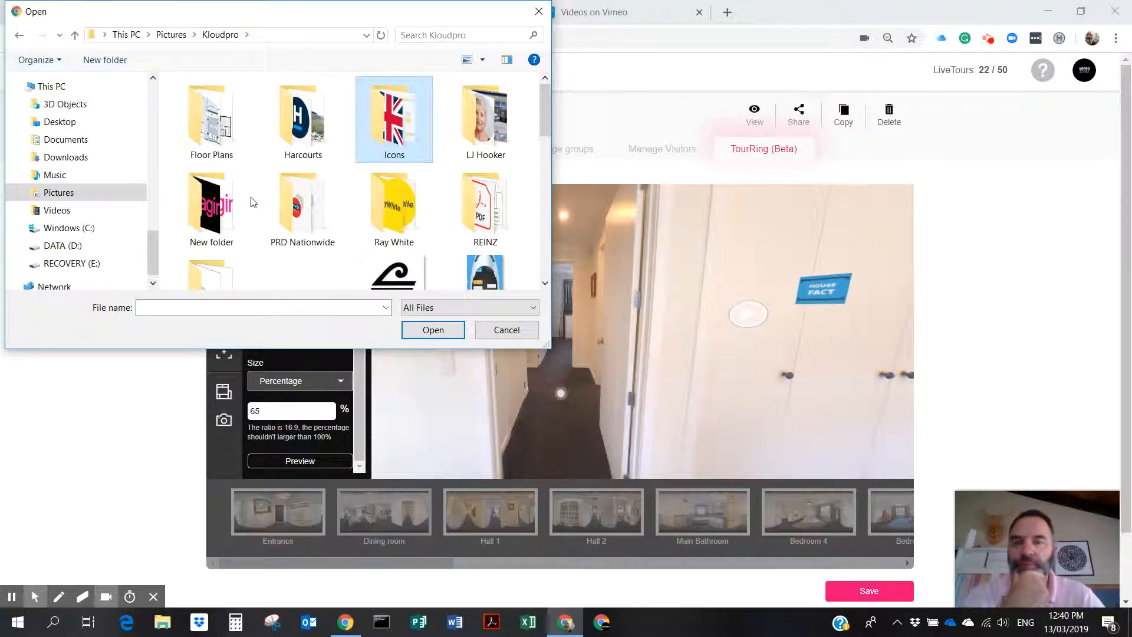
pyautogui.scroll(-1, 246, 177)
pyautogui.click(211, 167)
pyautogui.doubleClick(211, 167)
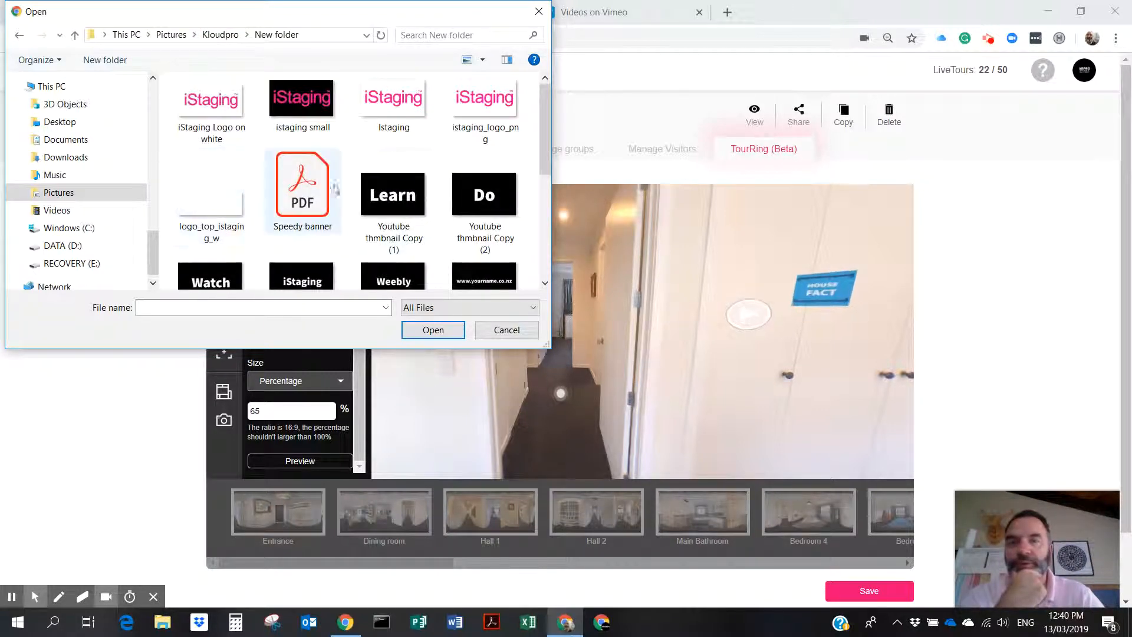
pyautogui.scroll(-3, 319, 195)
pyautogui.scroll(3, 318, 195)
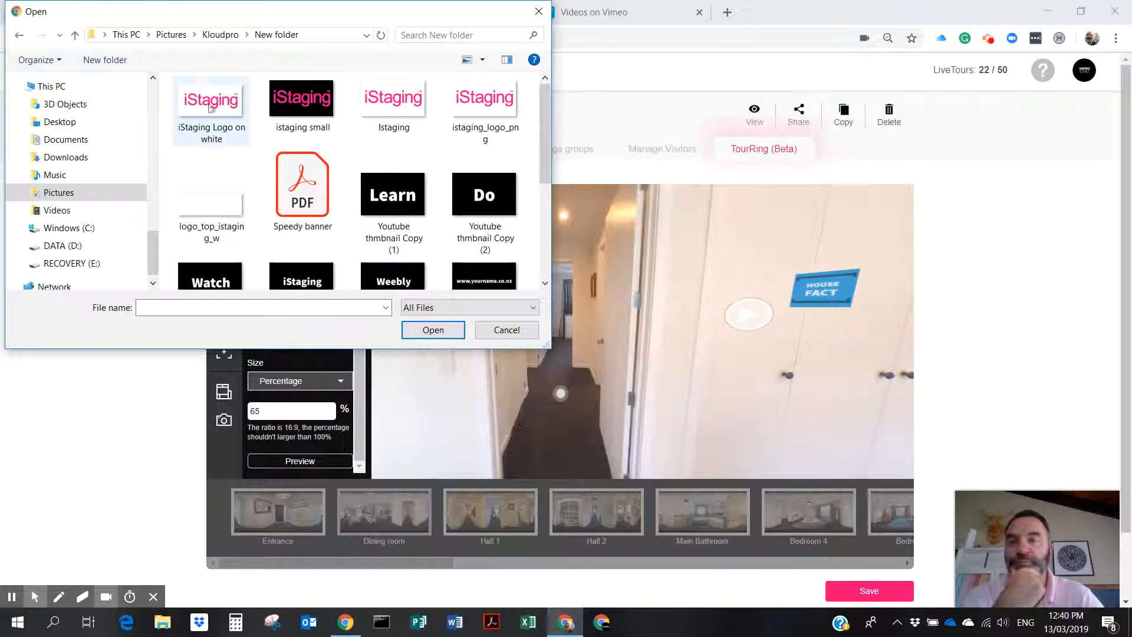
pyautogui.click(222, 34)
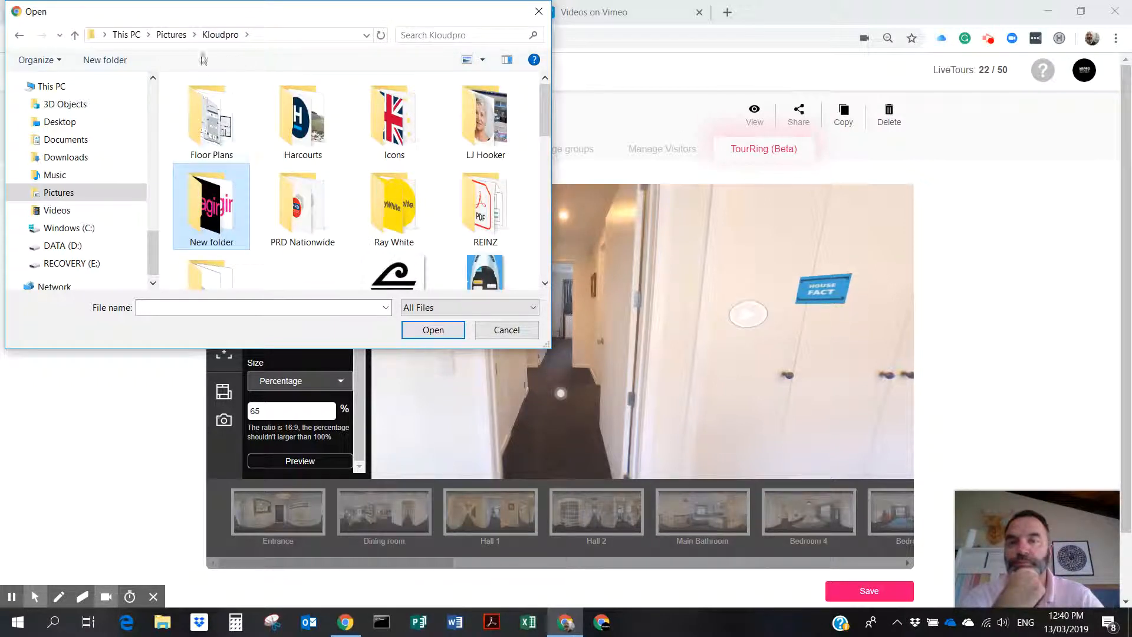
pyautogui.click(172, 35)
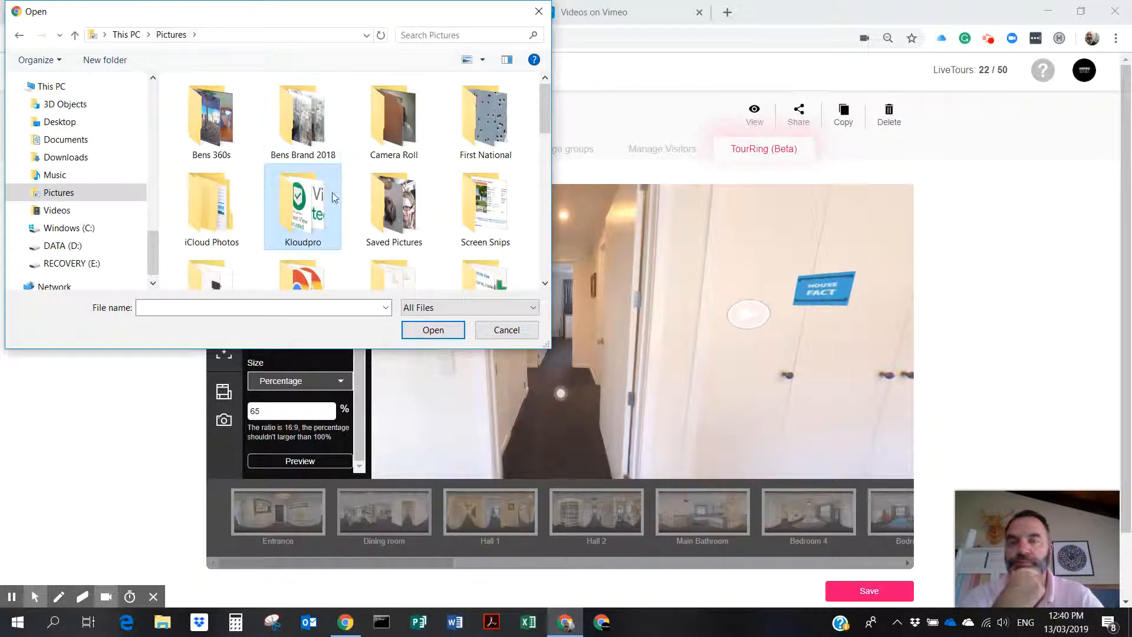
pyautogui.scroll(-3, 342, 214)
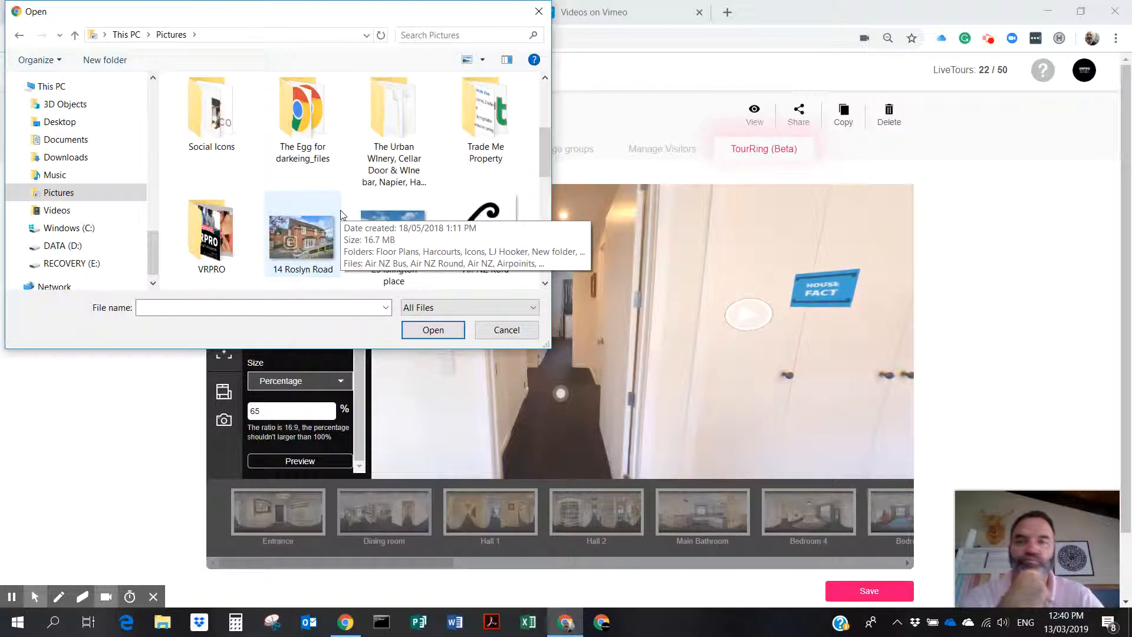
pyautogui.doubleClick(211, 115)
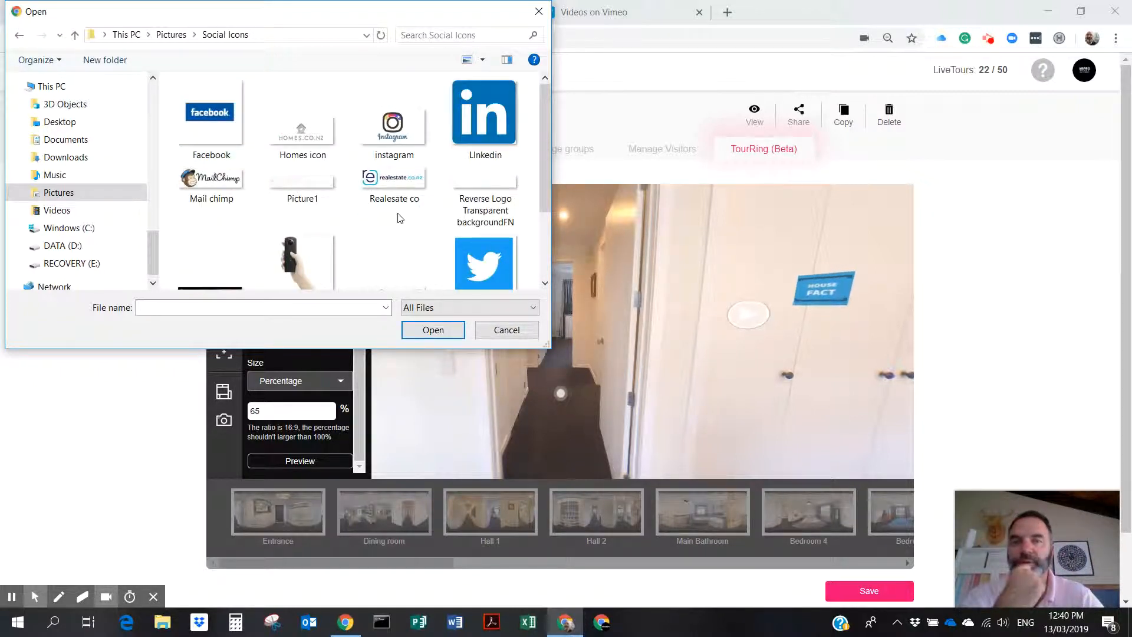
pyautogui.scroll(-2, 400, 218)
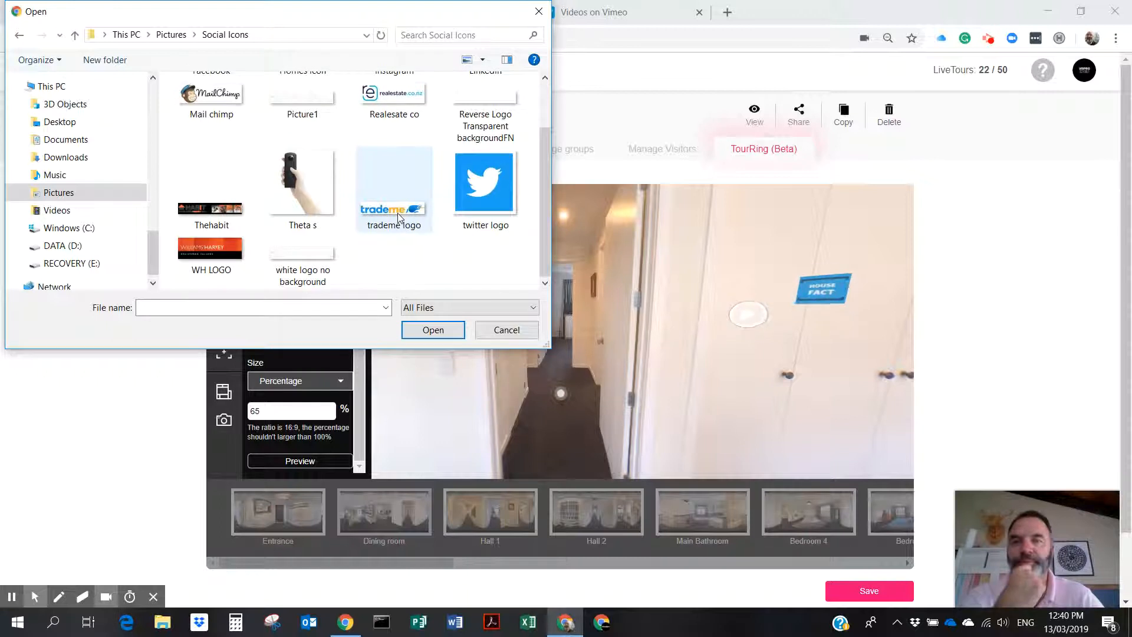
pyautogui.click(506, 330)
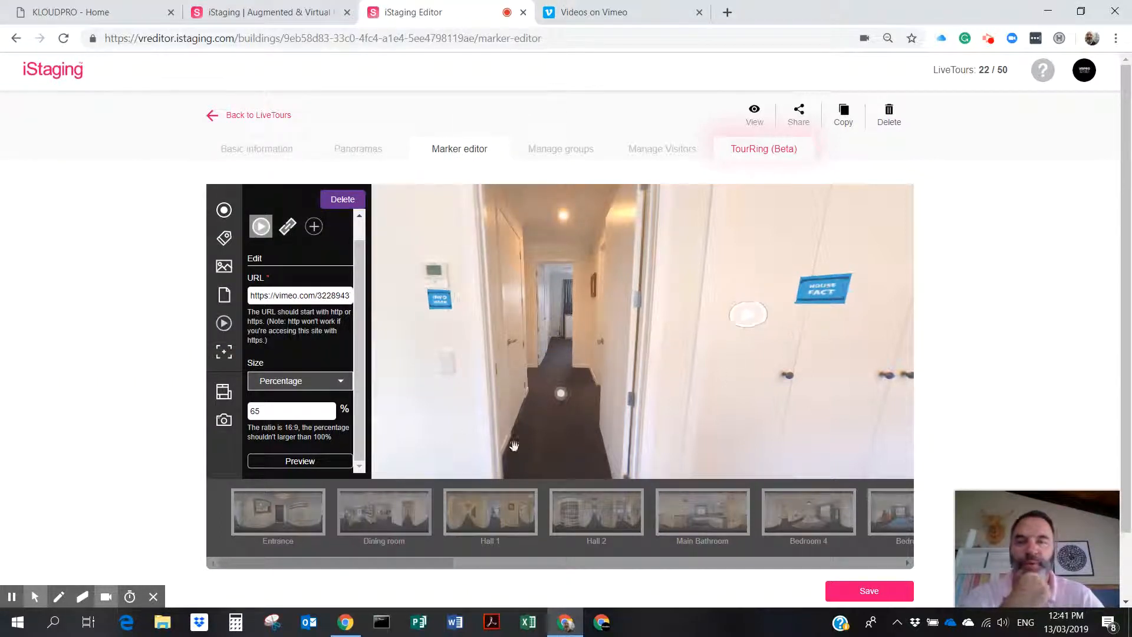
# Save the markers, confirm the video marker's Vimeo URL, save again and launch the live preview.
pyautogui.click(870, 591)
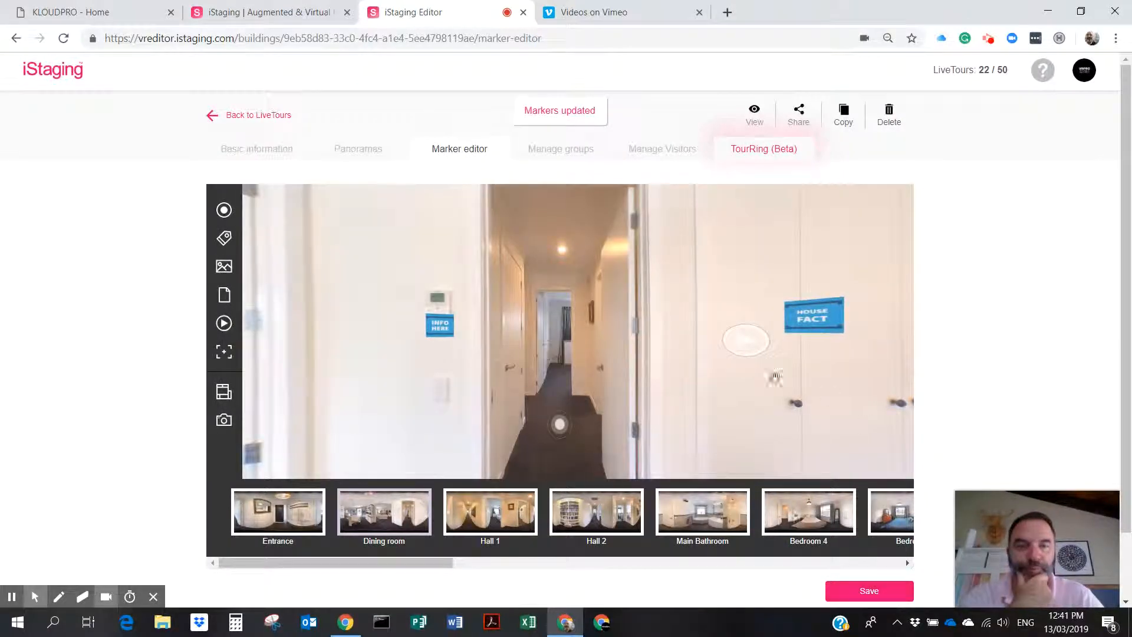
pyautogui.click(747, 343)
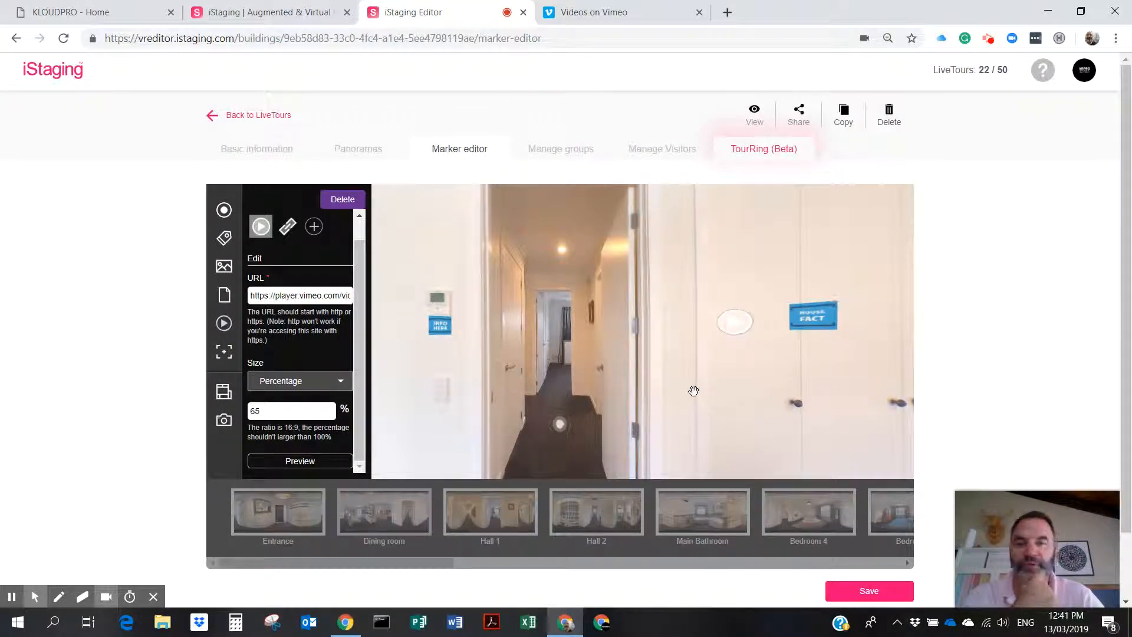
pyautogui.click(869, 590)
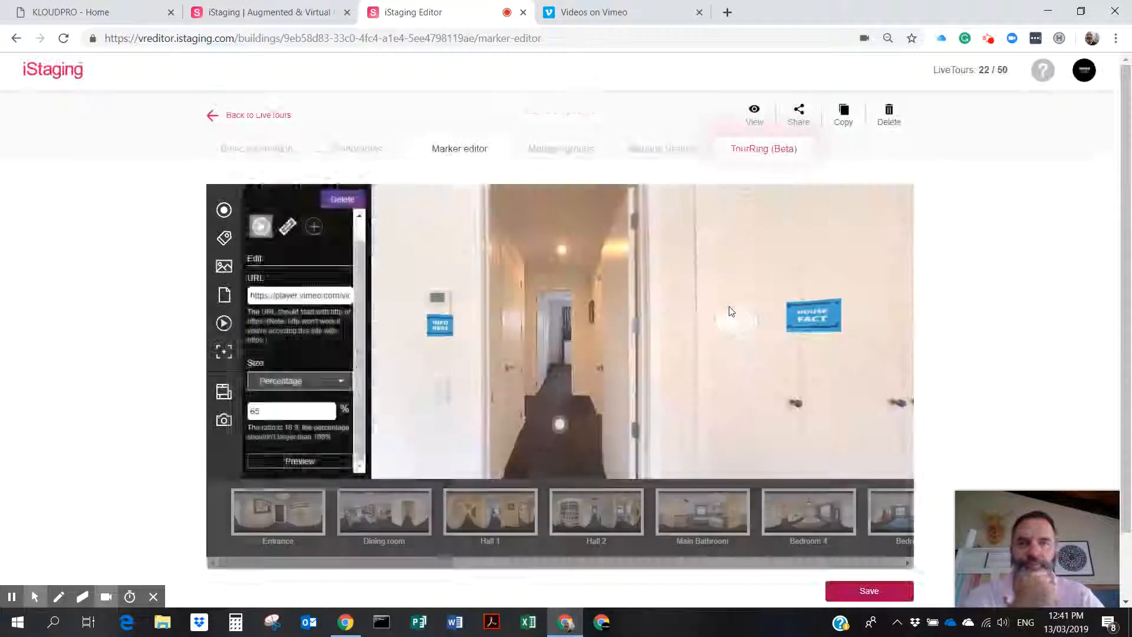
pyautogui.click(755, 110)
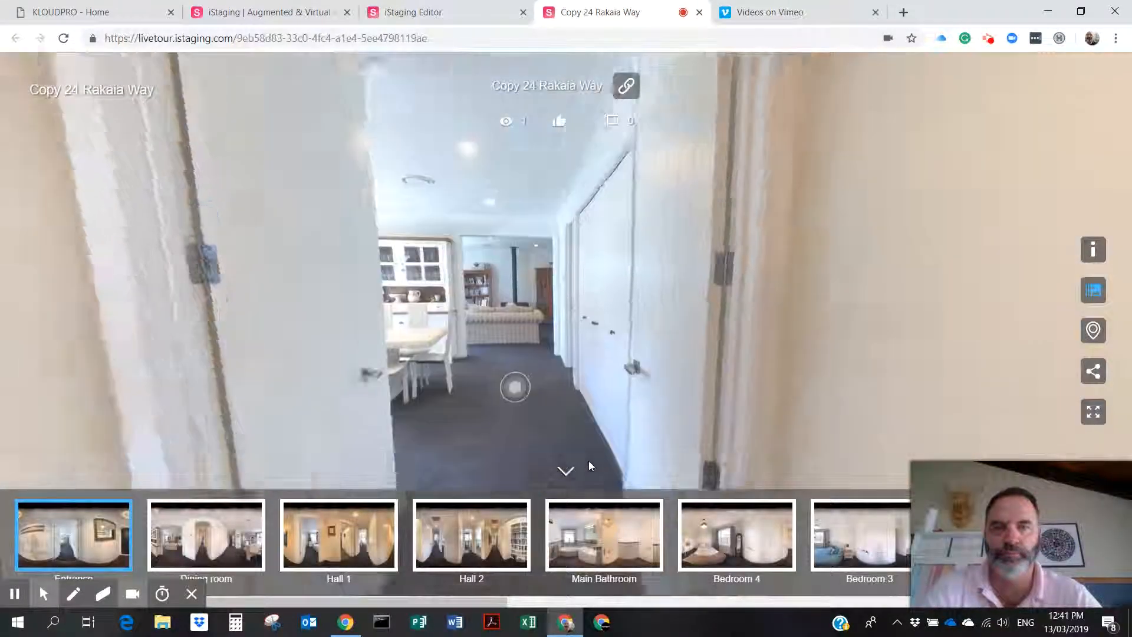
# Walk into the Dining room via the floor hotspot and look around toward the hallway info tags.
pyautogui.moveTo(584, 421); pyautogui.dragTo(624, 85)
pyautogui.moveTo(678, 231); pyautogui.dragTo(670, 200)
pyautogui.click(562, 292)
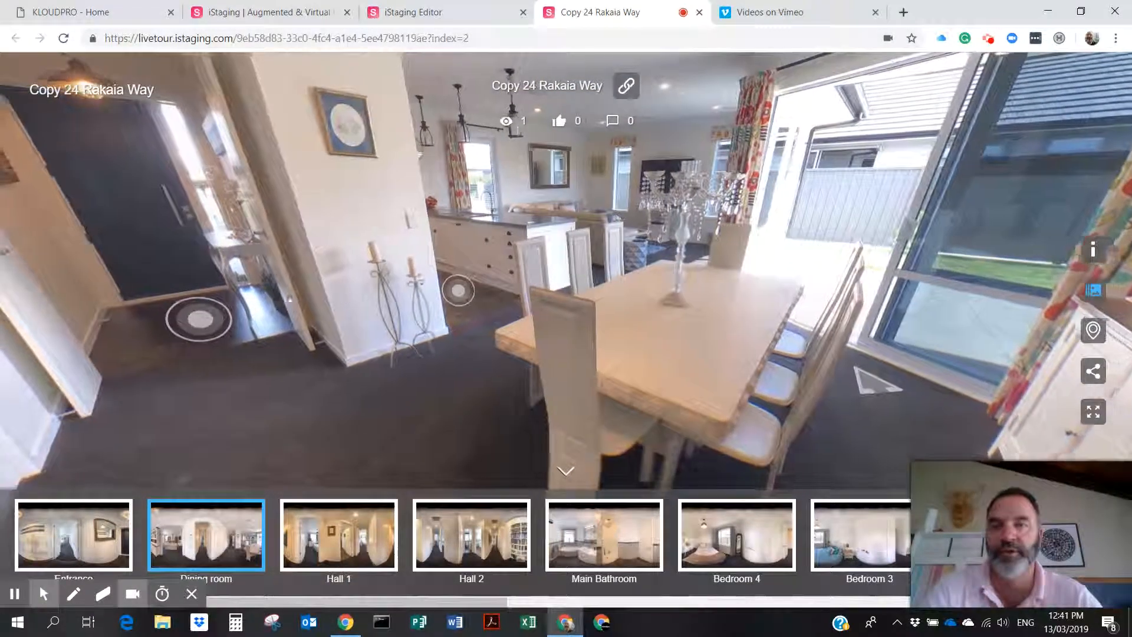
pyautogui.moveTo(221, 314)
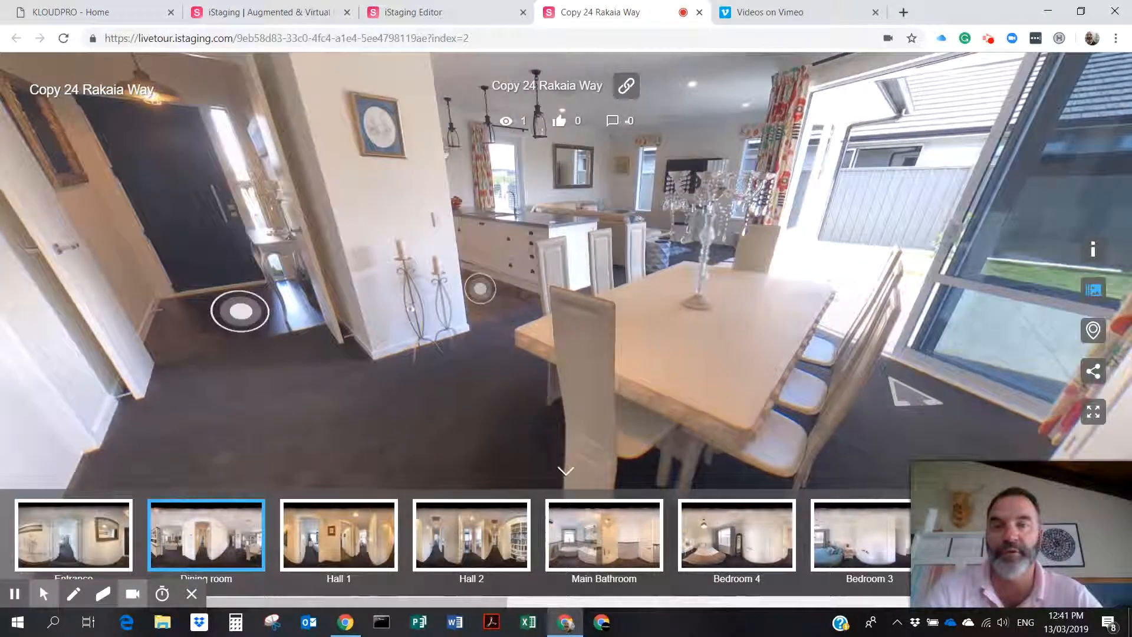
pyautogui.moveTo(482, 289)
pyautogui.moveTo(808, 293); pyautogui.dragTo(372, 295)
pyautogui.moveTo(477, 339)
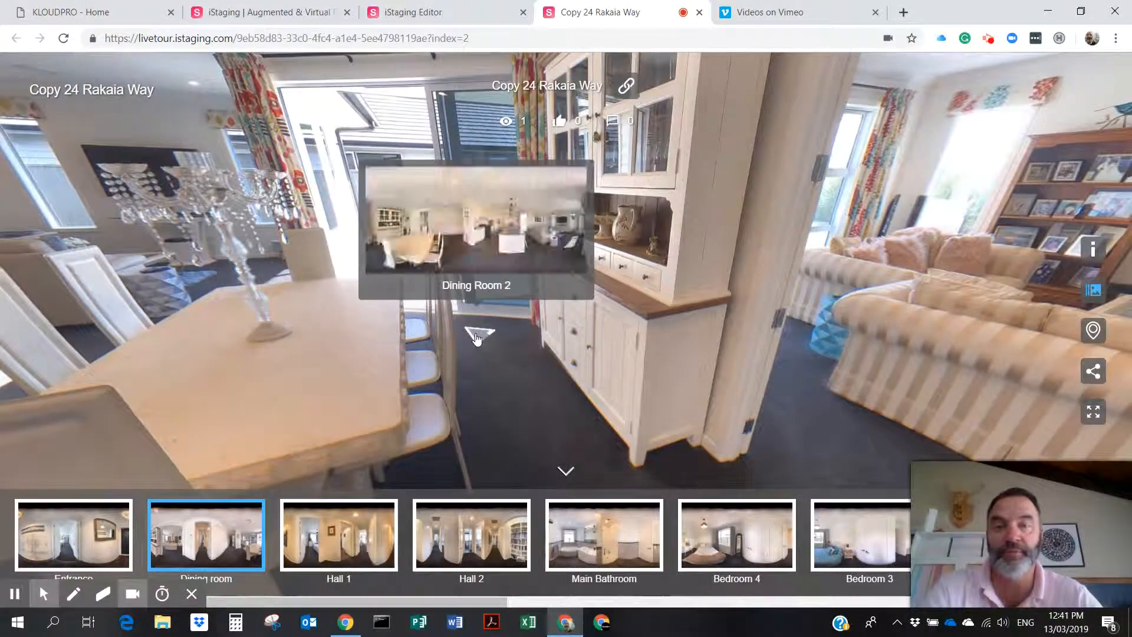
pyautogui.moveTo(477, 339); pyautogui.dragTo(177, 312)
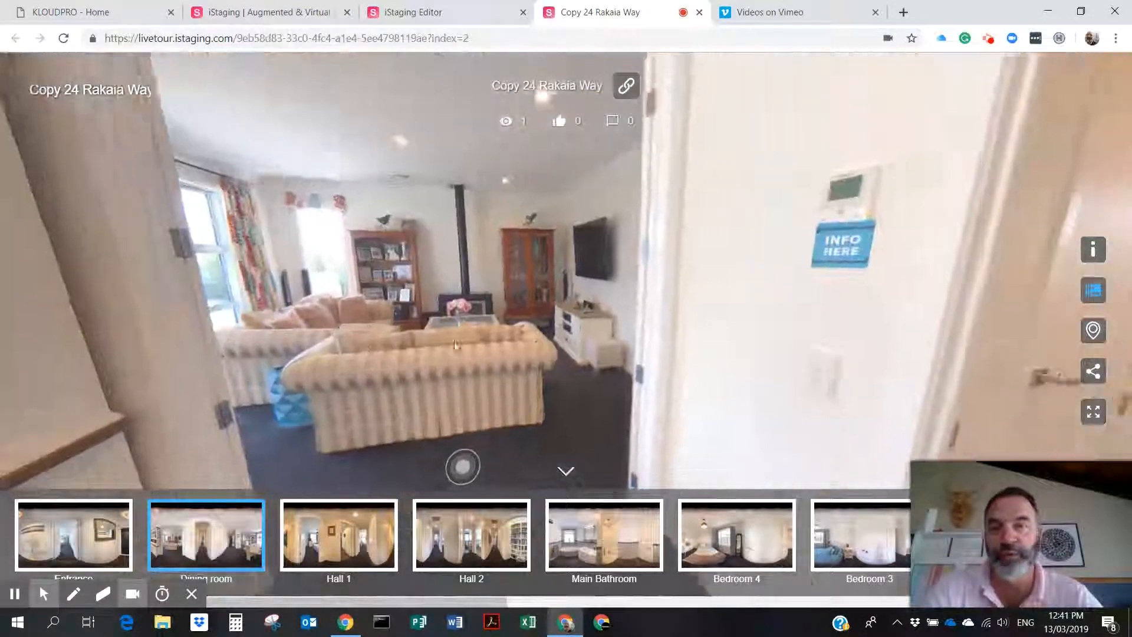
pyautogui.moveTo(726, 336); pyautogui.dragTo(269, 350)
# Read the Ducted Air con and Office Nook memos, then play the Vimeo video from the wall marker.
pyautogui.click(266, 264)
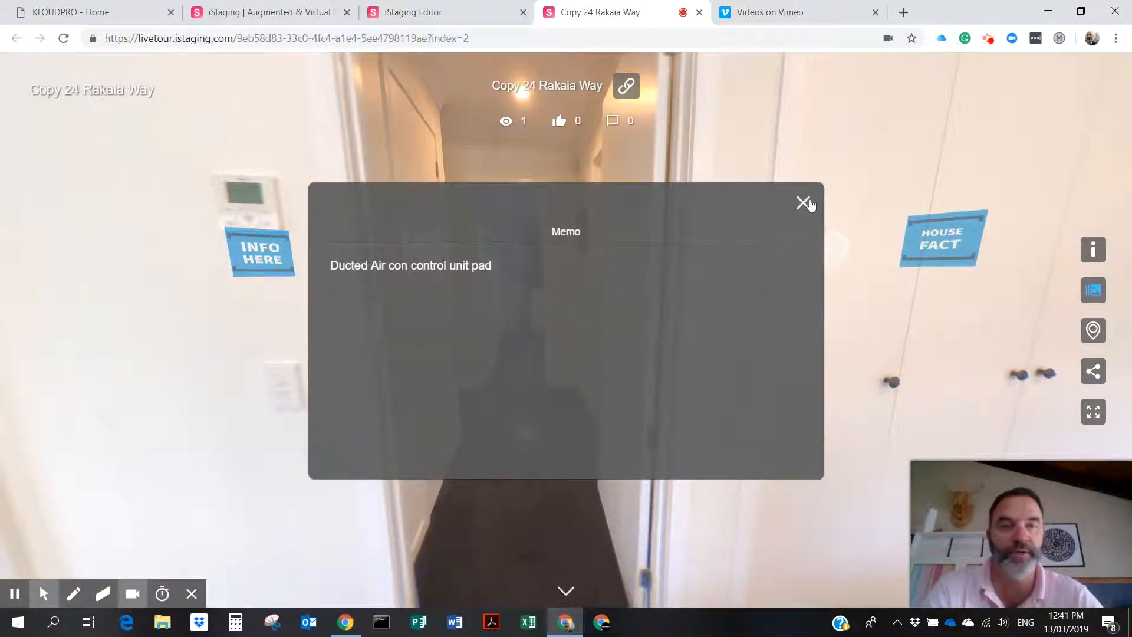
pyautogui.click(809, 204)
pyautogui.click(936, 235)
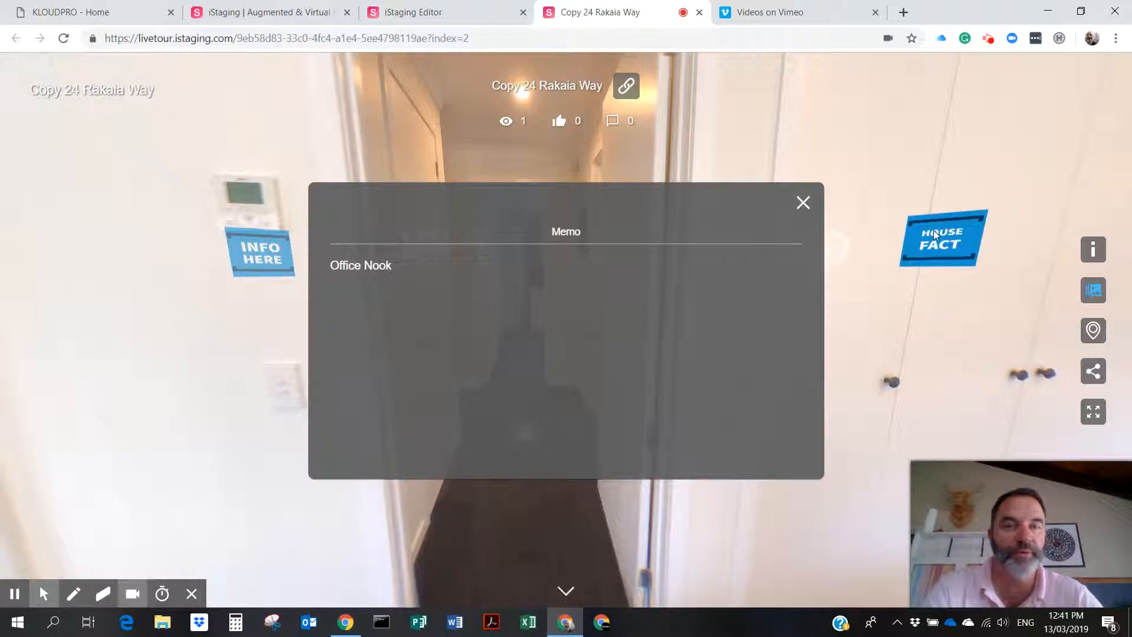
pyautogui.click(803, 202)
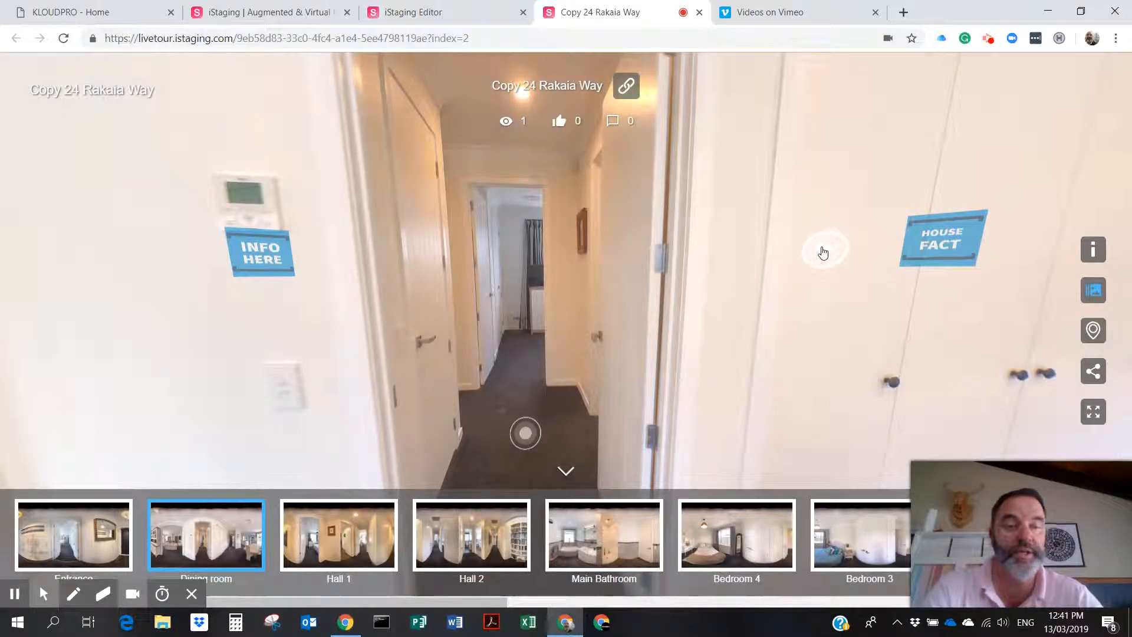
pyautogui.click(823, 252)
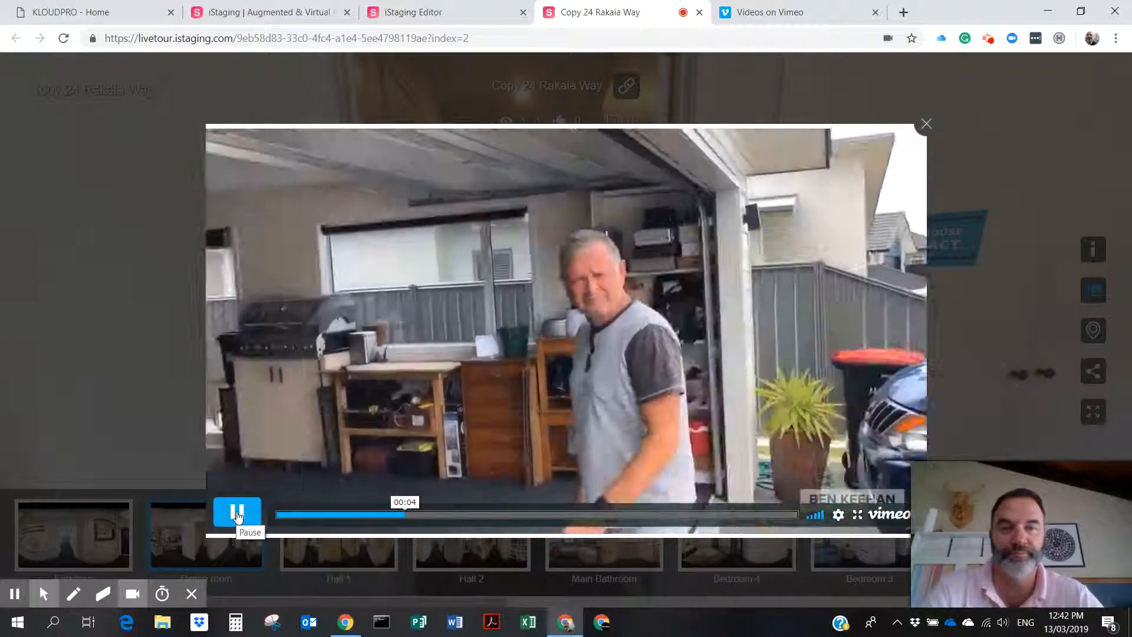
pyautogui.click(237, 516)
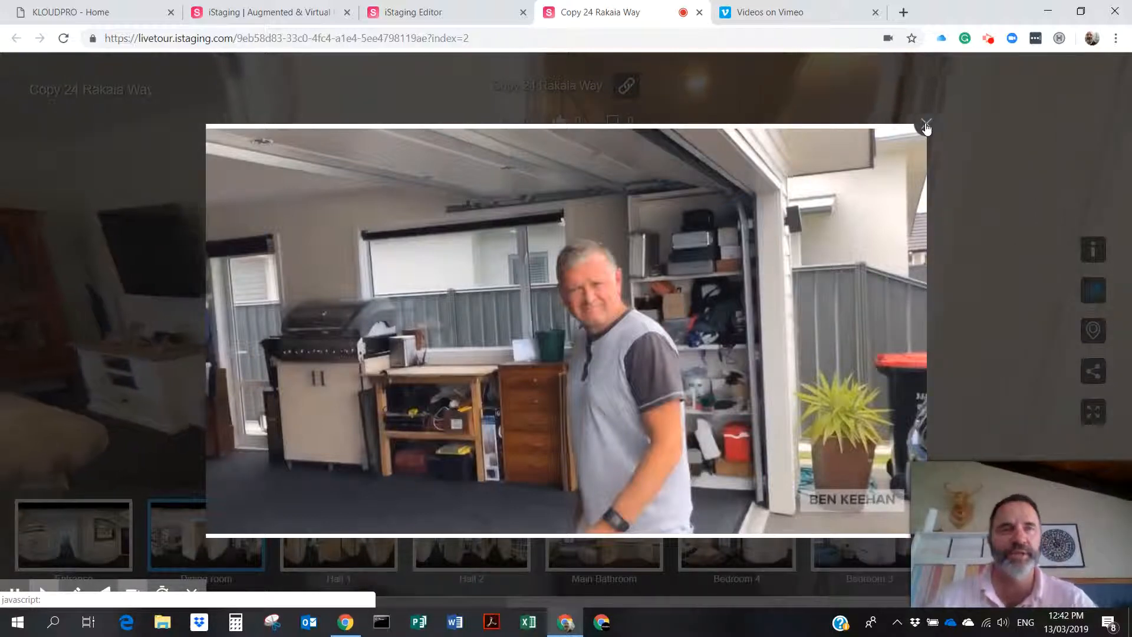
pyautogui.click(926, 126)
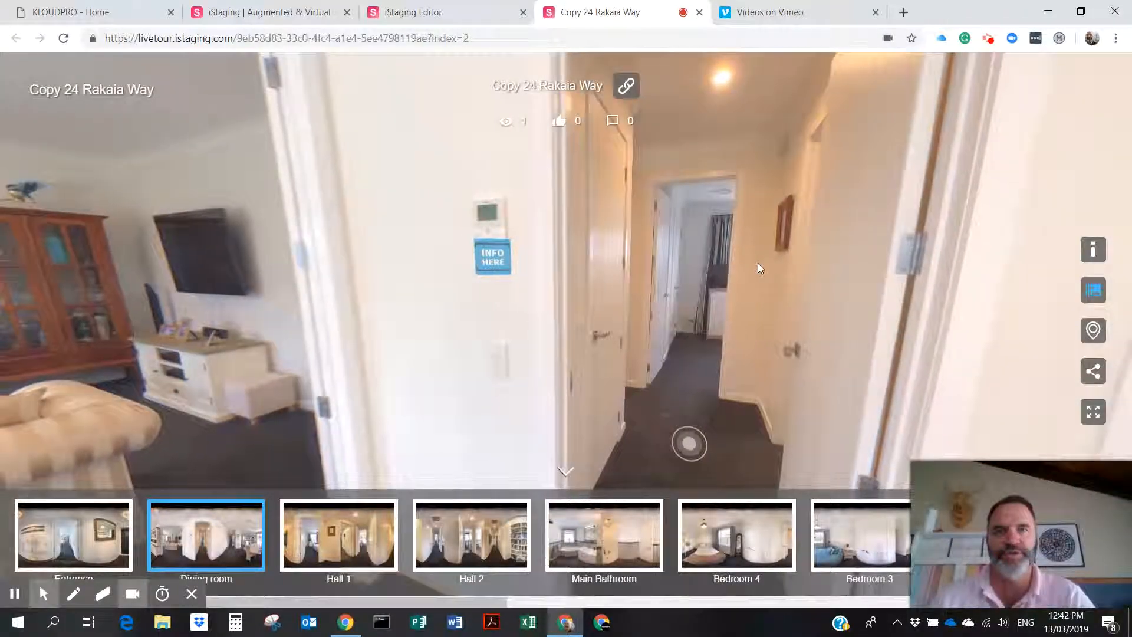
pyautogui.moveTo(555, 368)
pyautogui.mouseDown()
pyautogui.moveTo(826, 354)
pyautogui.moveTo(443, 351)
pyautogui.moveTo(564, 350)
pyautogui.mouseUp()
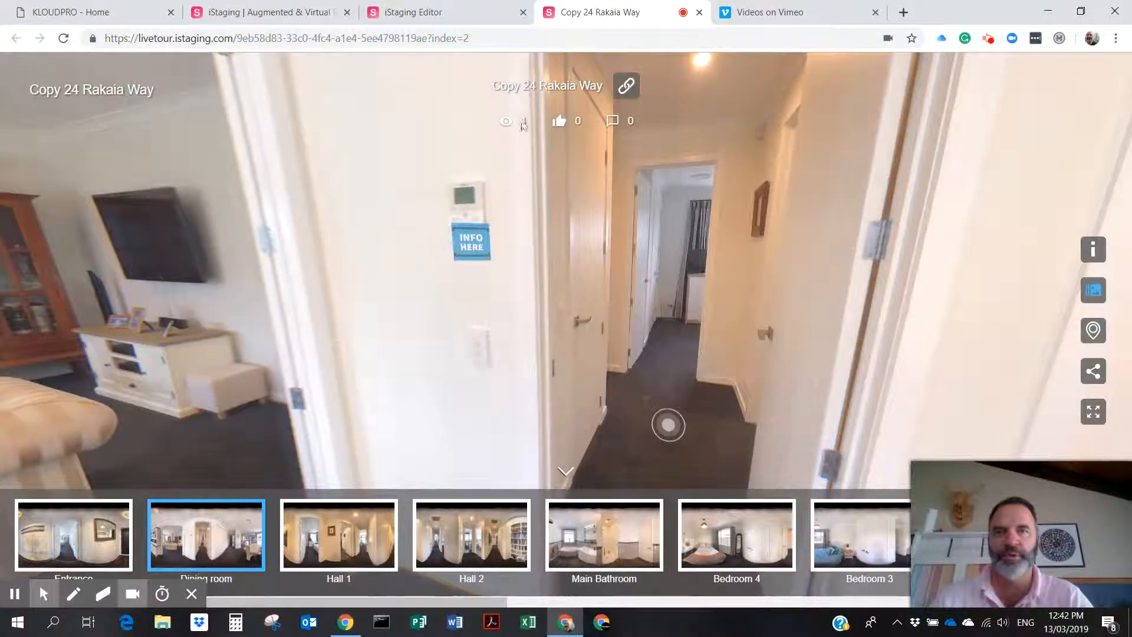
pyautogui.click(700, 13)
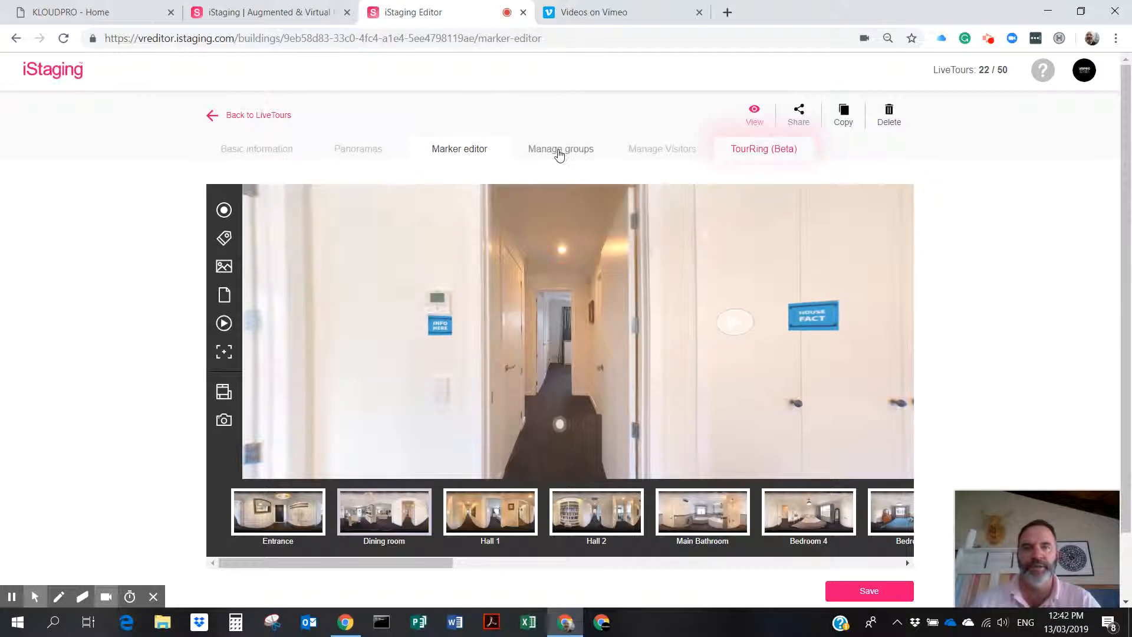
# Open the Manage Visitors page showing 1 total view, 0 likes, 0 comments and tracking off.
pyautogui.click(661, 152)
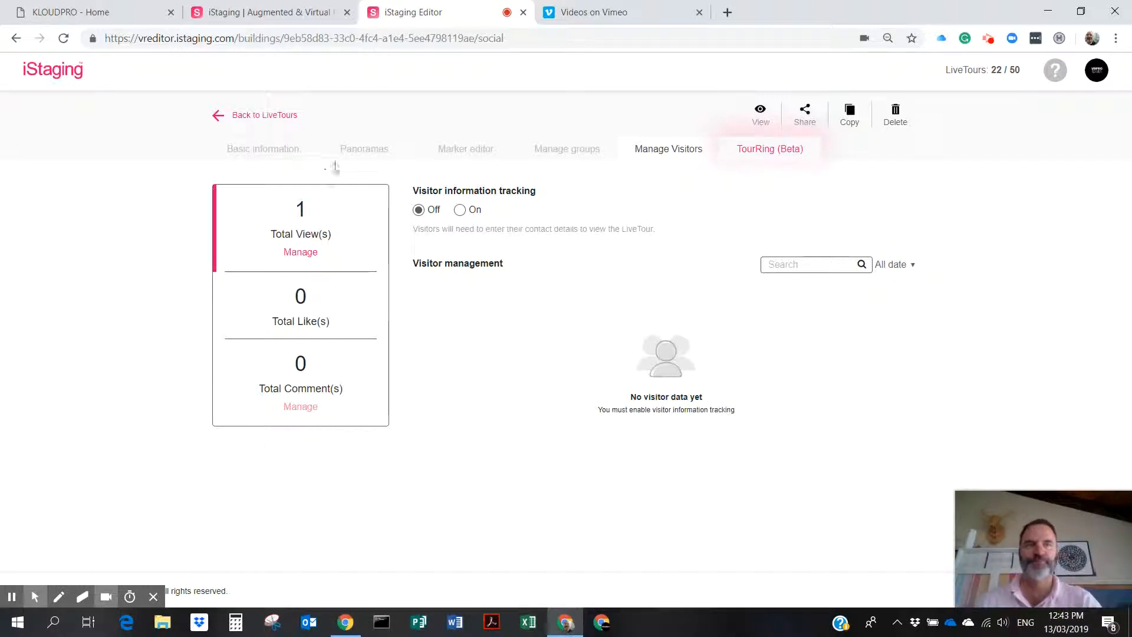
pyautogui.click(989, 39)
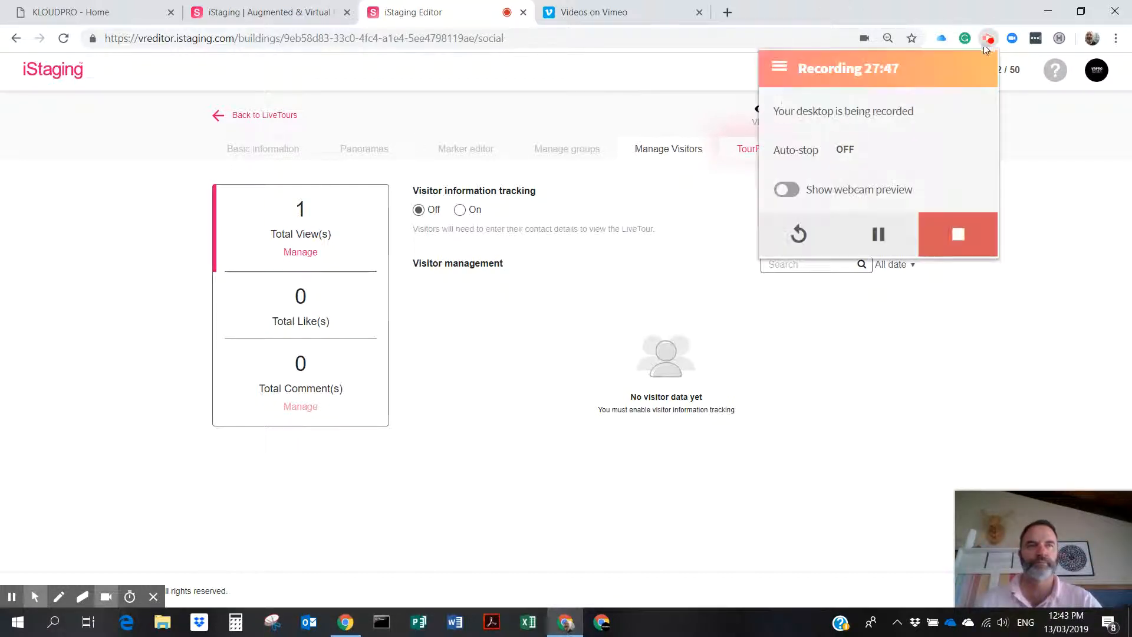